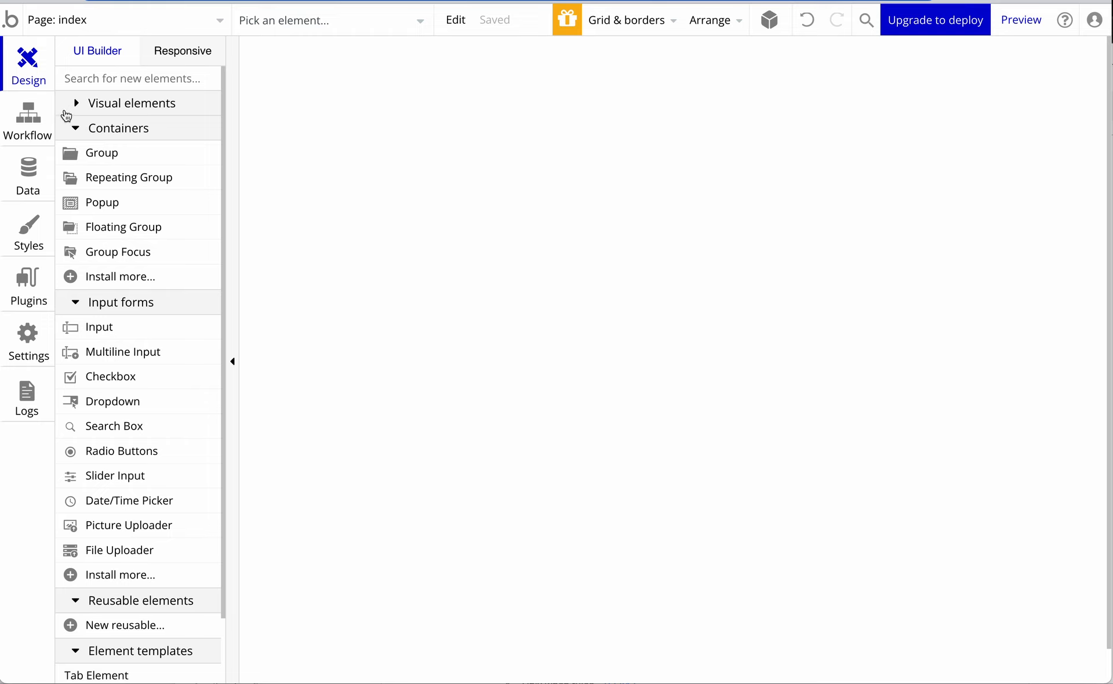
{"action": "left_click", "coordinate": [32, 119]}
{"action": "left_click", "coordinate": [185, 138]}
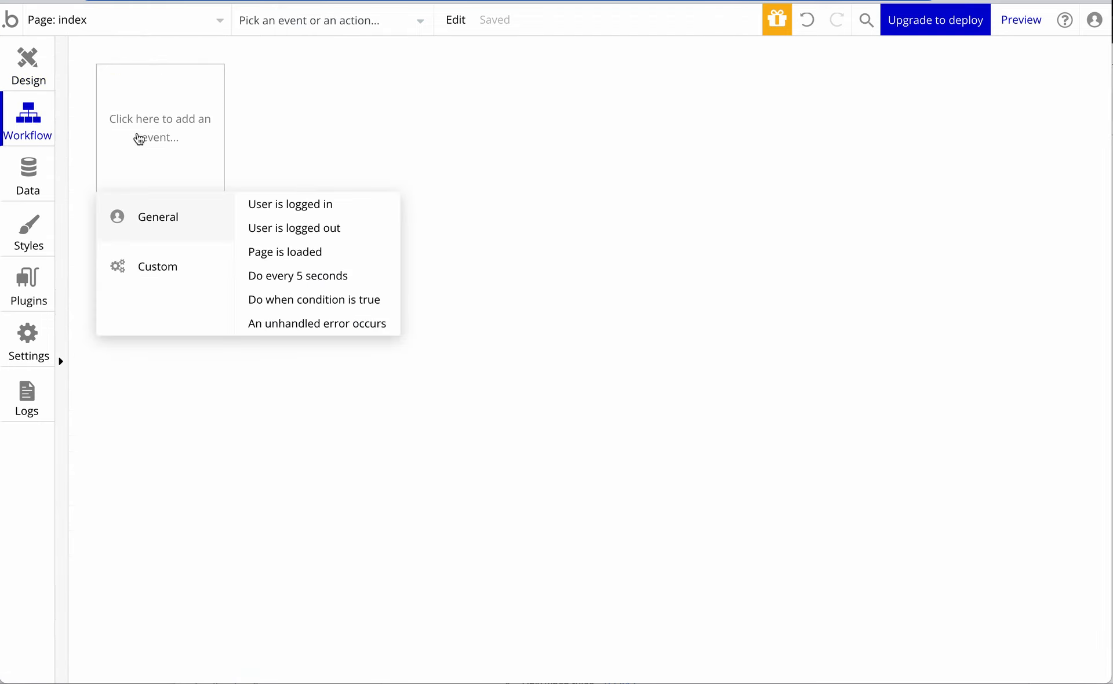
Delete the custom data type Test from the app's data types
{"action": "left_click", "coordinate": [28, 173]}
{"action": "left_click", "coordinate": [387, 184]}
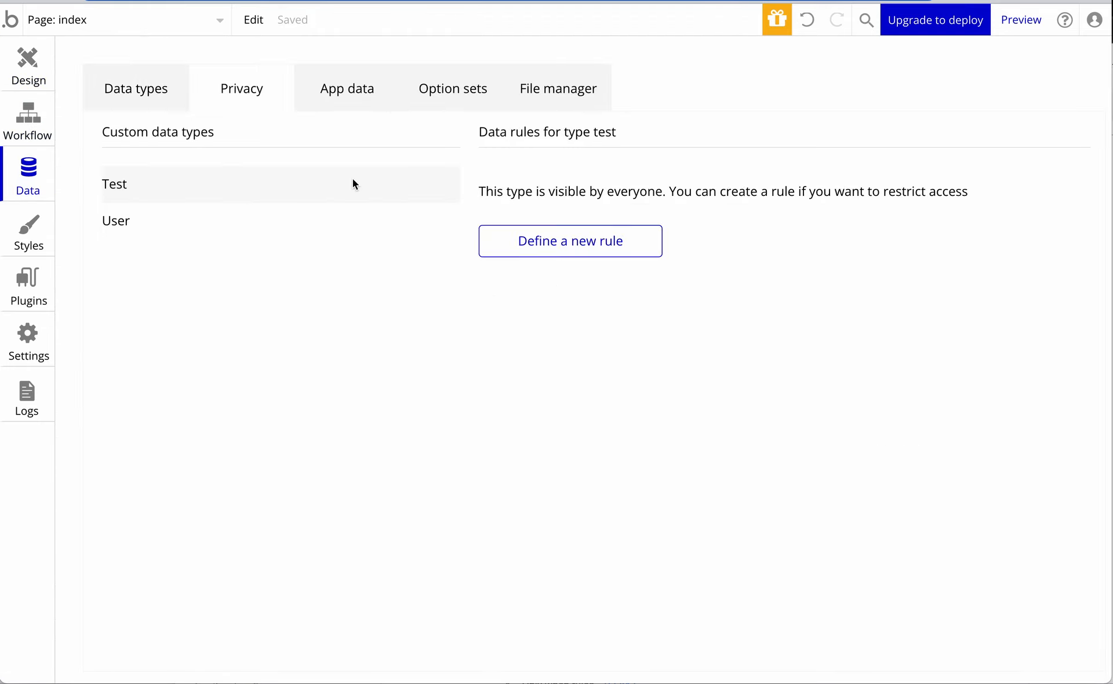
{"action": "left_click", "coordinate": [160, 108]}
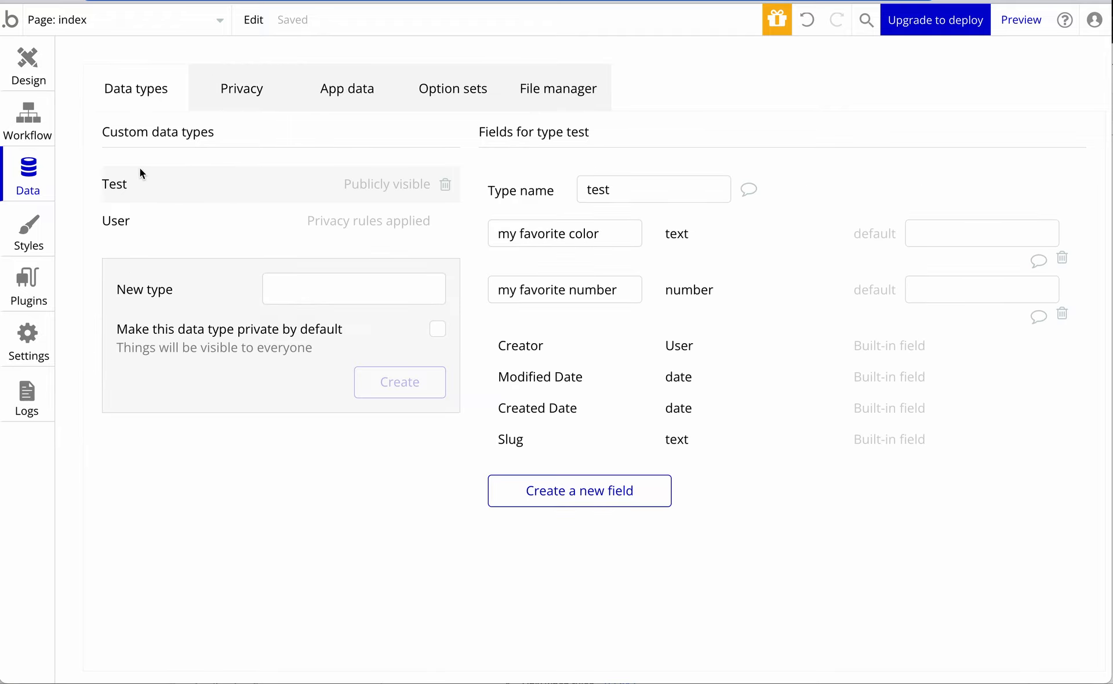
{"action": "left_click", "coordinate": [446, 187]}
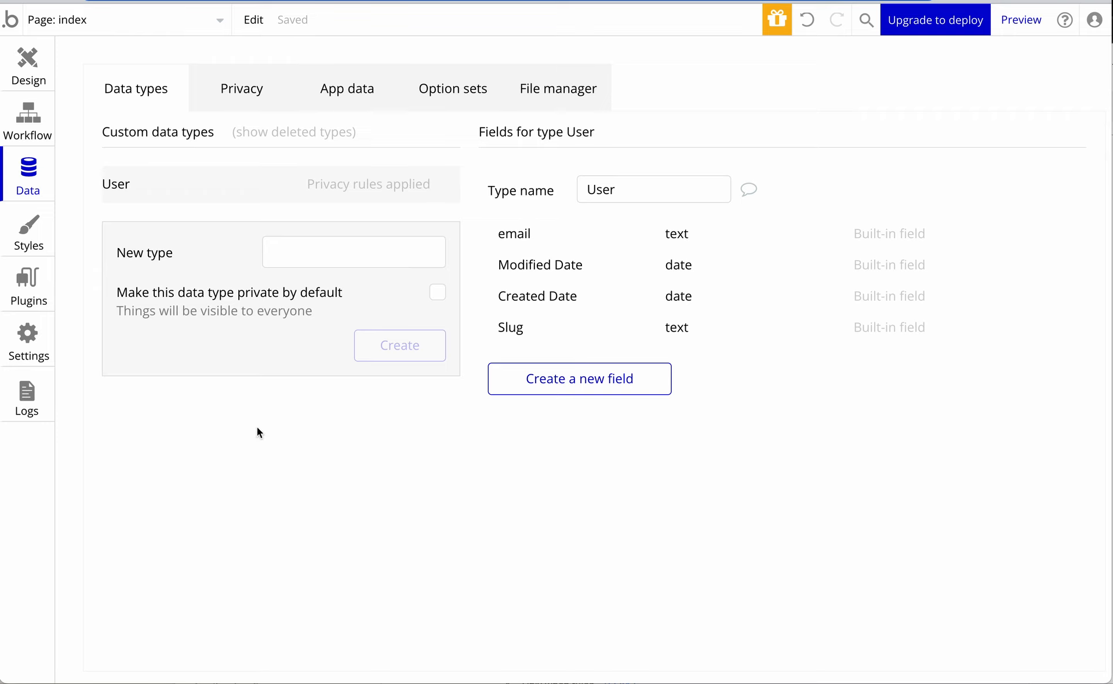
{"action": "left_click", "coordinate": [34, 61]}
{"action": "left_click_drag", "start_coordinate": [146, 153], "coordinate": [364, 197]}
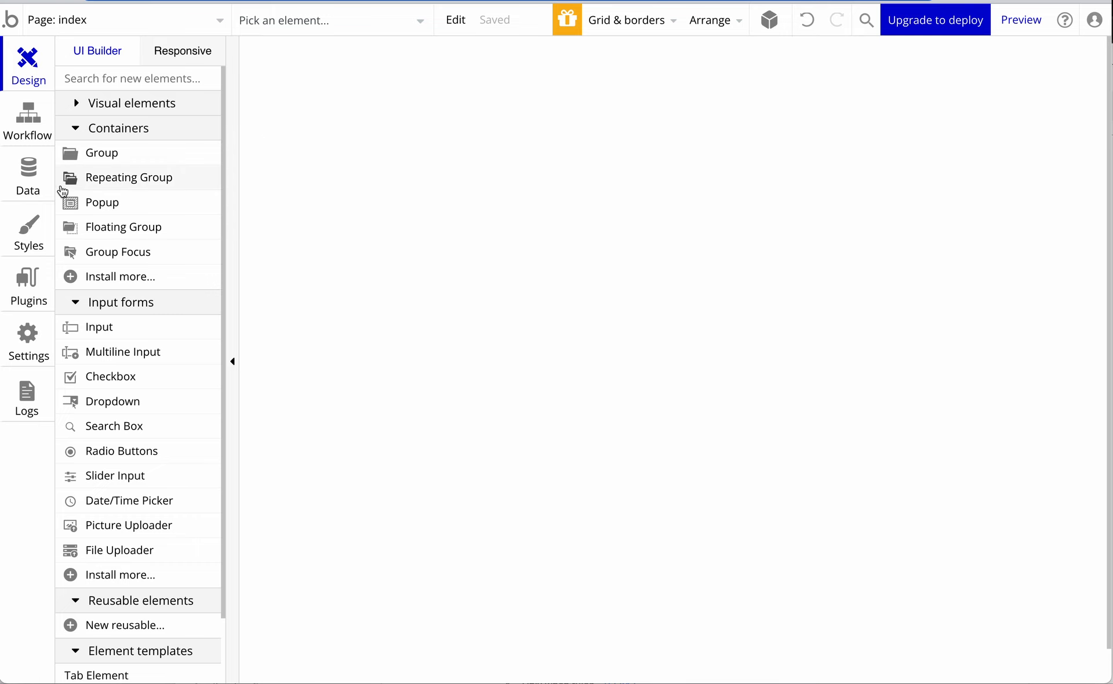
Create a new custom data type named Bird, leaving it not private by default
{"action": "left_click", "coordinate": [35, 189]}
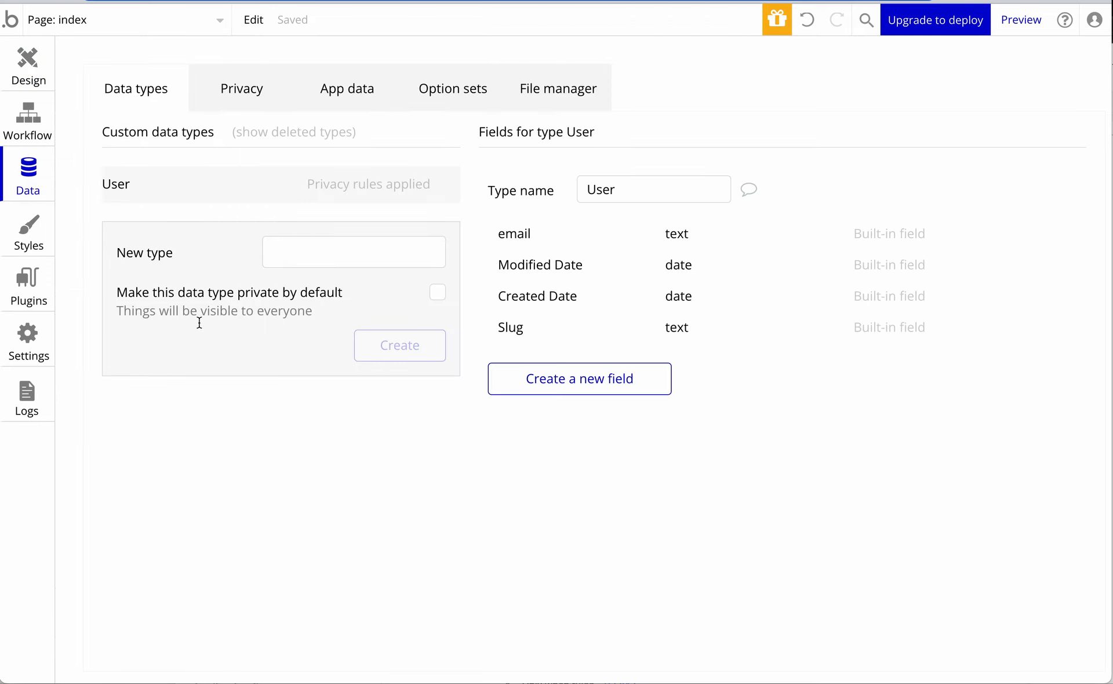
{"action": "left_click", "coordinate": [297, 252]}
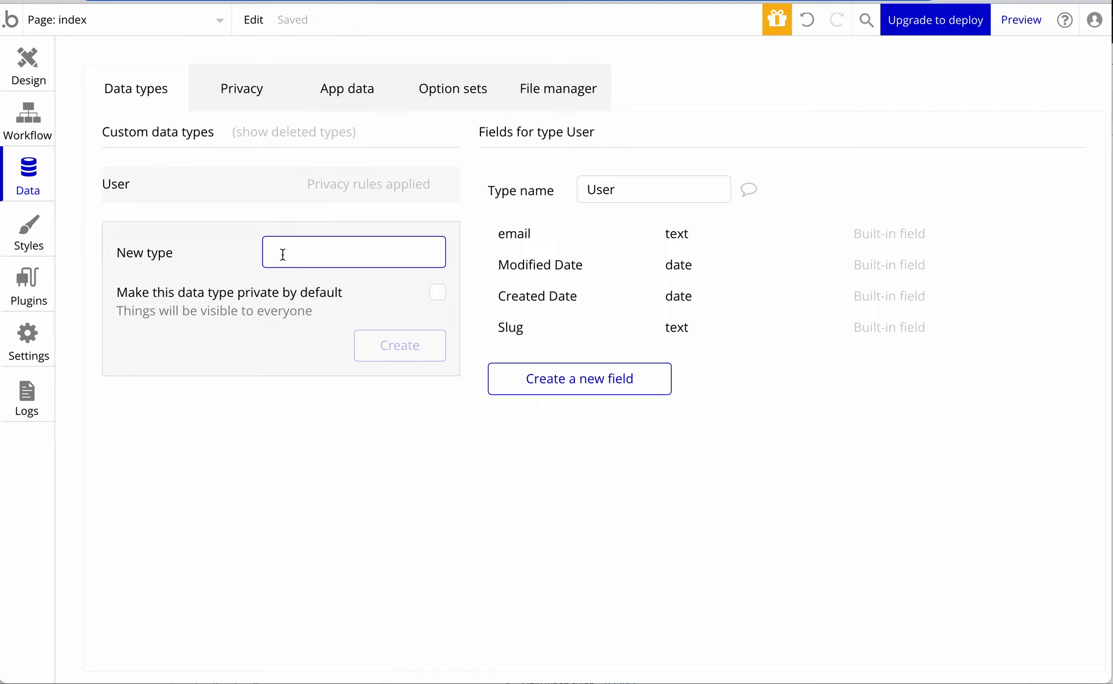
{"action": "type", "text": "Bird"}
{"action": "left_click", "coordinate": [244, 245]}
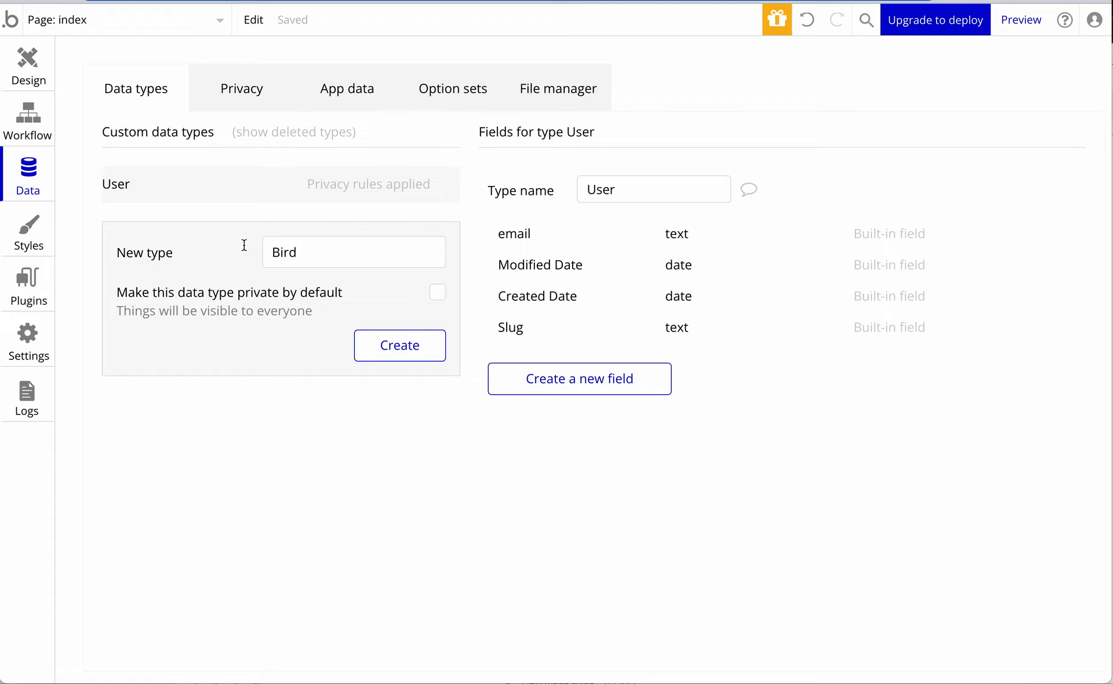
{"action": "left_click", "coordinate": [300, 251]}
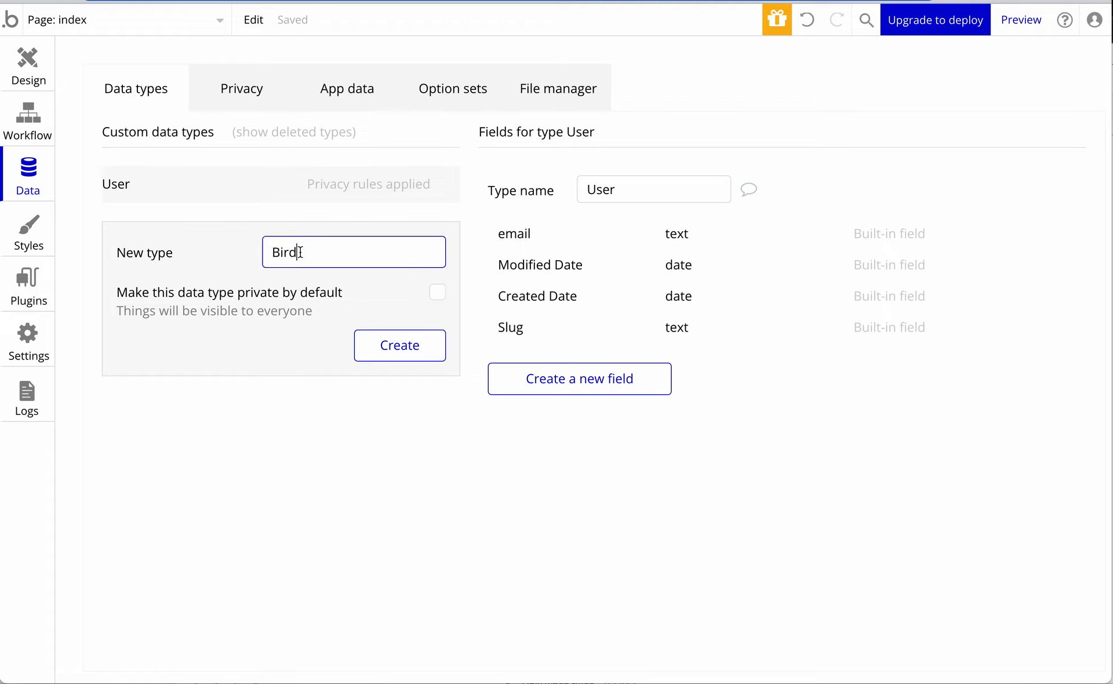
{"action": "left_click", "coordinate": [380, 347]}
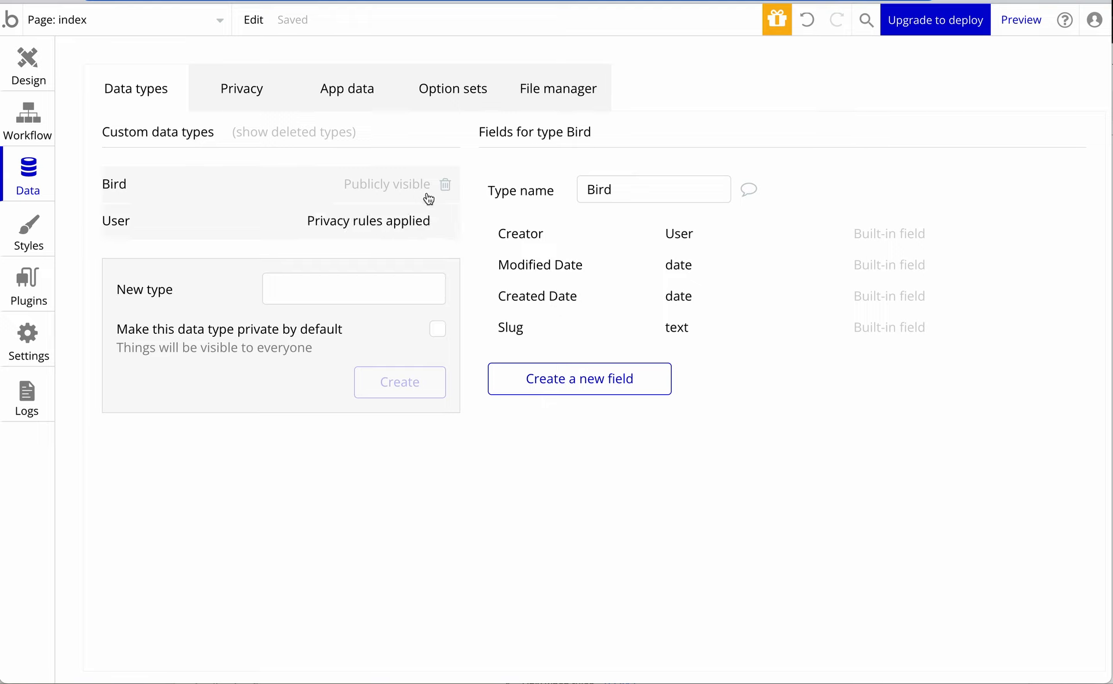
Switch to the untitled Google Sheets spreadsheet and rename it as Bird
{"action": "left_click", "coordinate": [431, 0]}
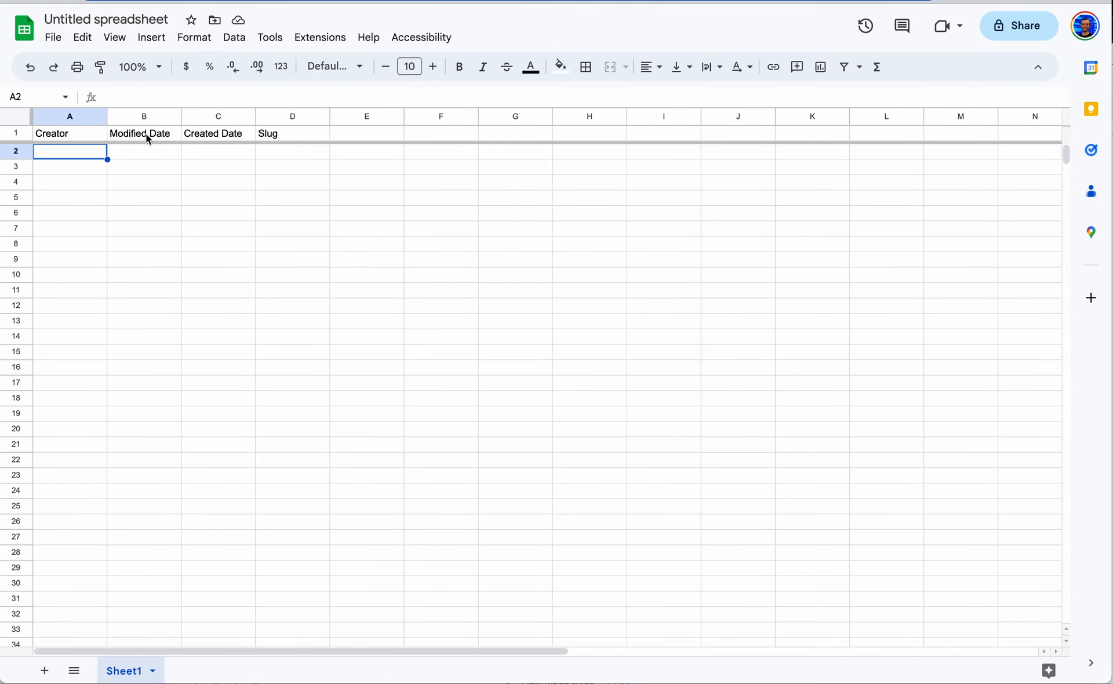
{"action": "left_click_drag", "start_coordinate": [79, 138], "coordinate": [795, 447]}
{"action": "left_click", "coordinate": [794, 446]}
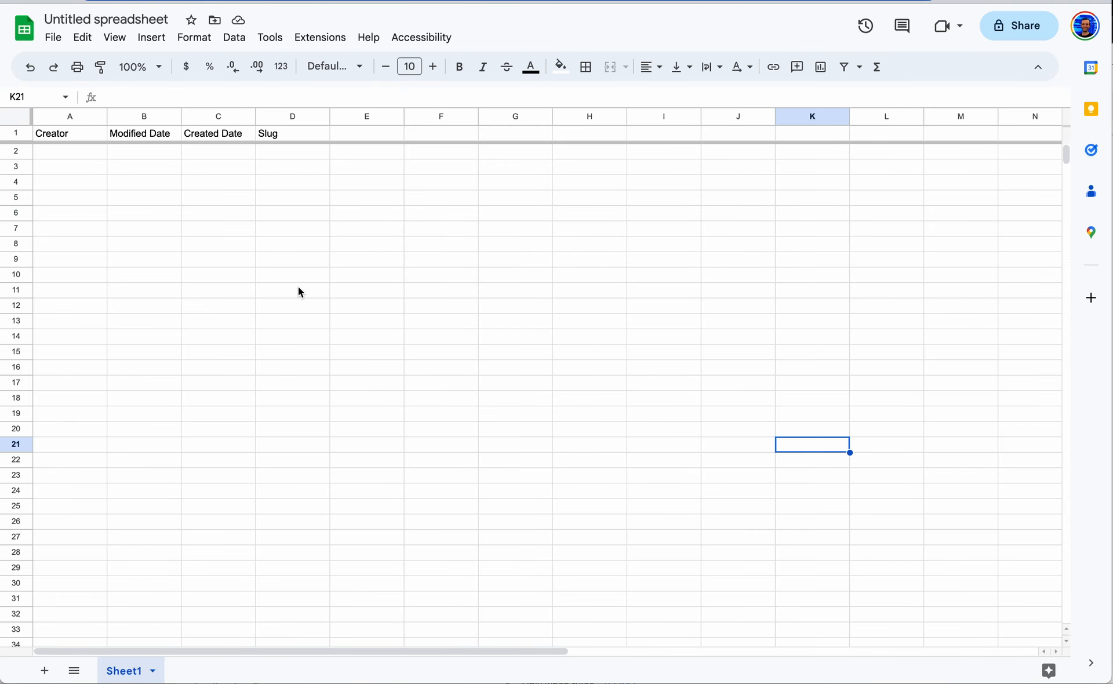
{"action": "left_click", "coordinate": [106, 19]}
{"action": "type", "text": "Bird"}
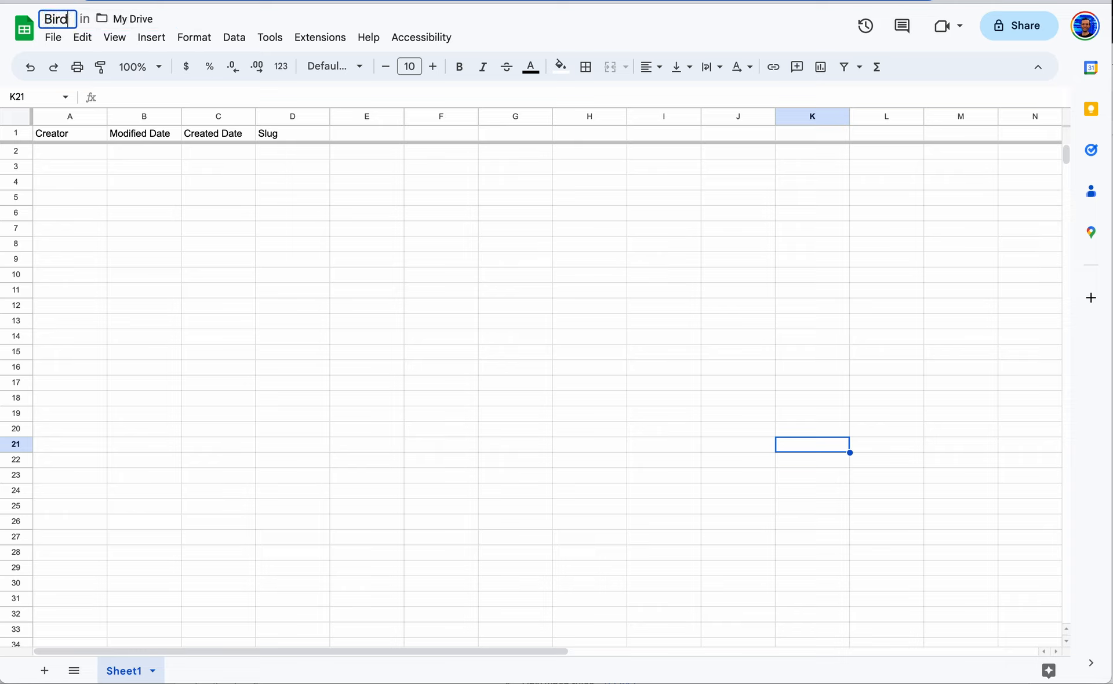
{"action": "key", "text": "Return"}
Add the column headers sightings in E1 and picture in F1
{"action": "left_click", "coordinate": [363, 135]}
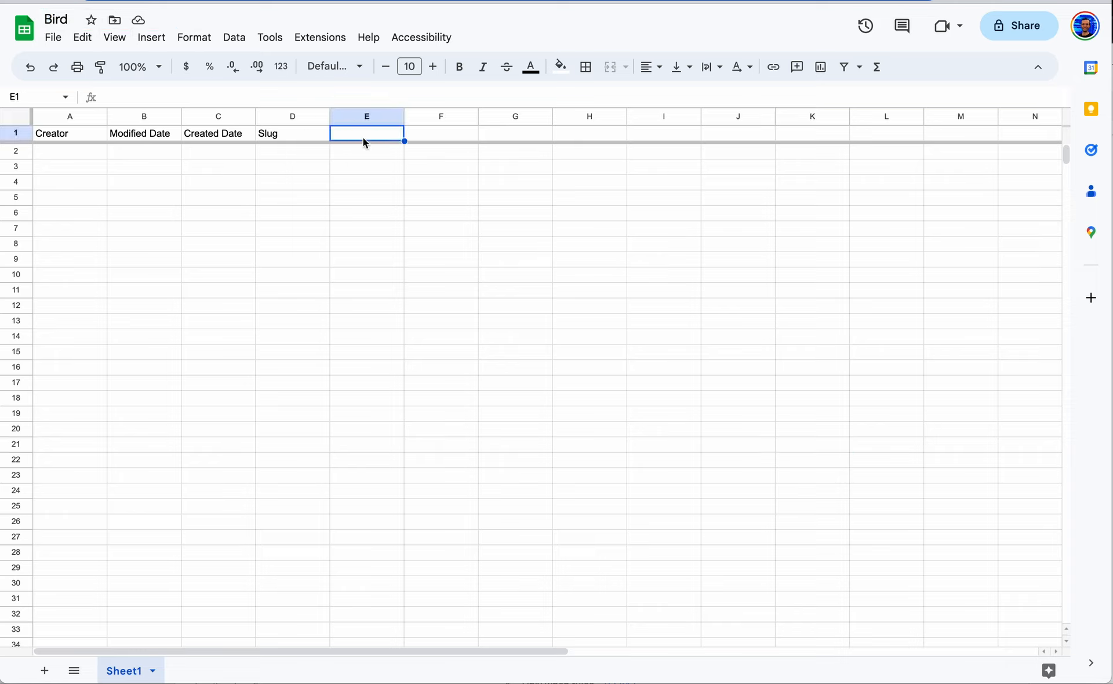
{"action": "type", "text": "sign"}
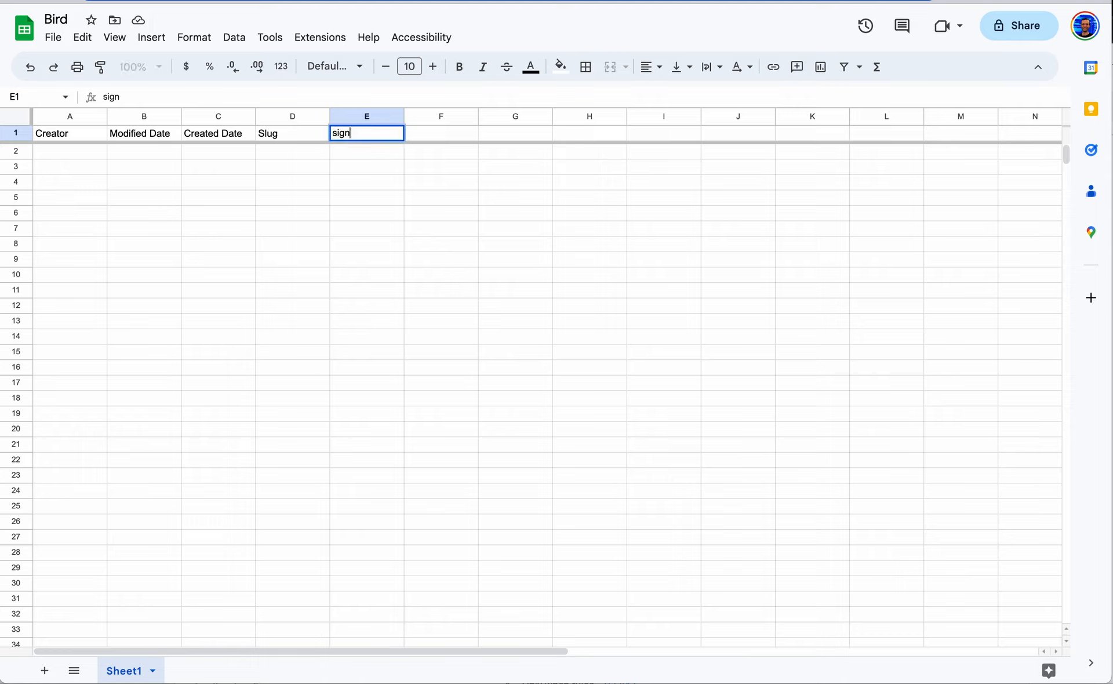
{"action": "key", "text": "BackSpace"}
{"action": "type", "text": "htings"}
{"action": "key", "text": "Return"}
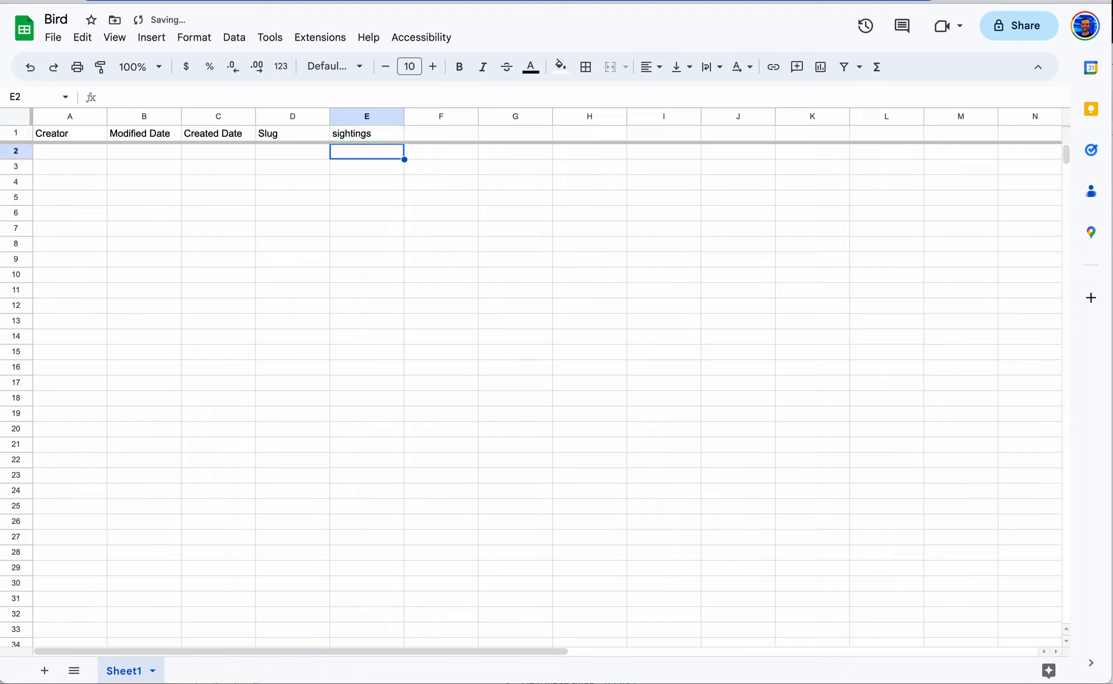
{"action": "left_click", "coordinate": [427, 134]}
{"action": "type", "text": "picture"}
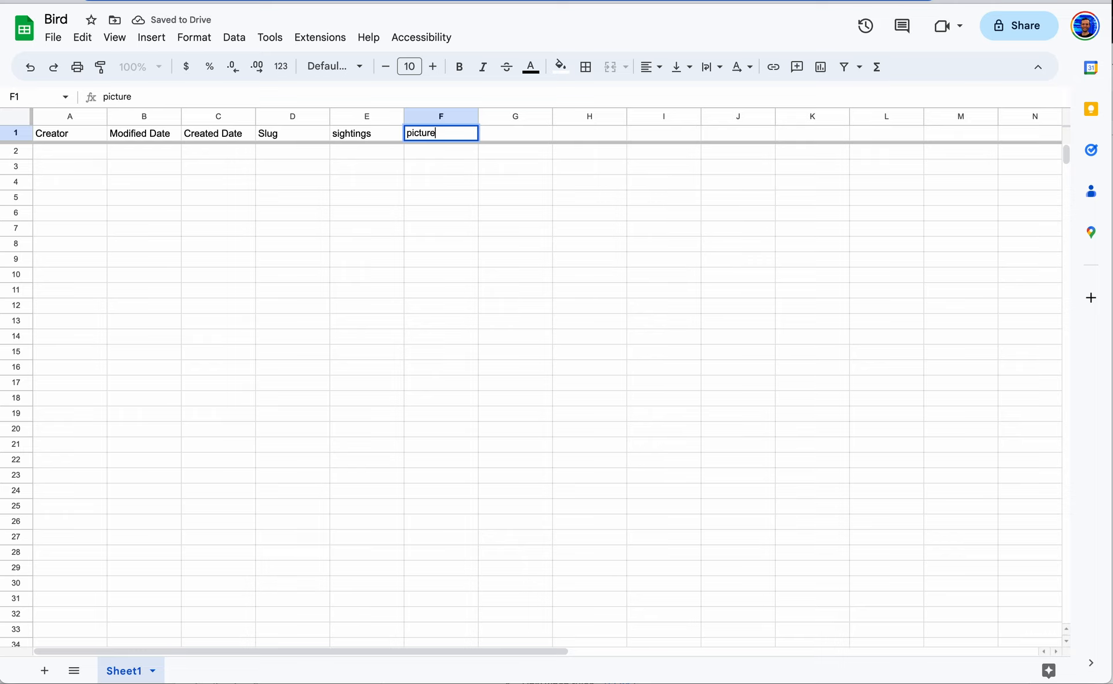
{"action": "key", "text": "Return"}
Add the column header bird type in G1
{"action": "left_click", "coordinate": [510, 136]}
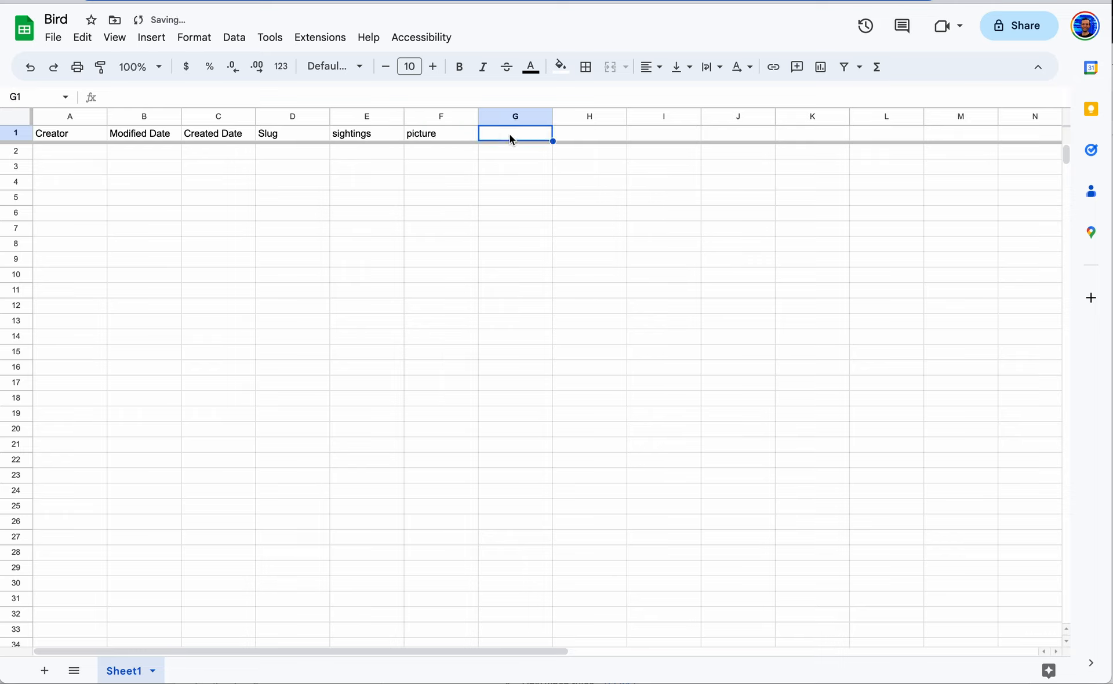
{"action": "type", "text": "bir"}
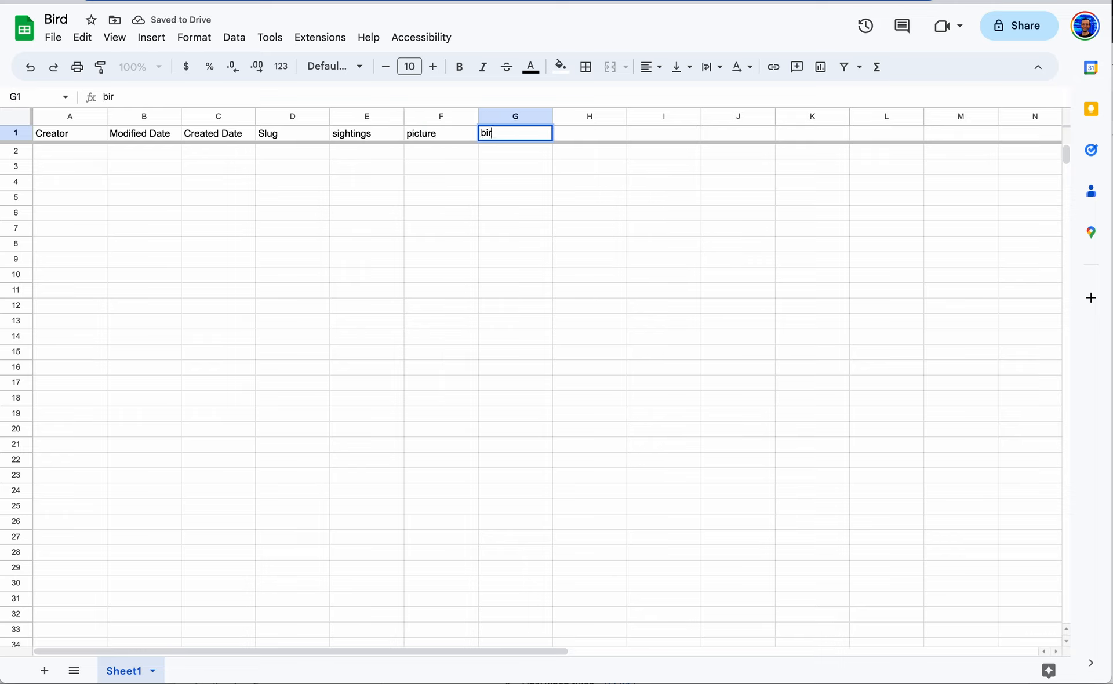
{"action": "type", "text": "d type"}
{"action": "key", "text": "Return"}
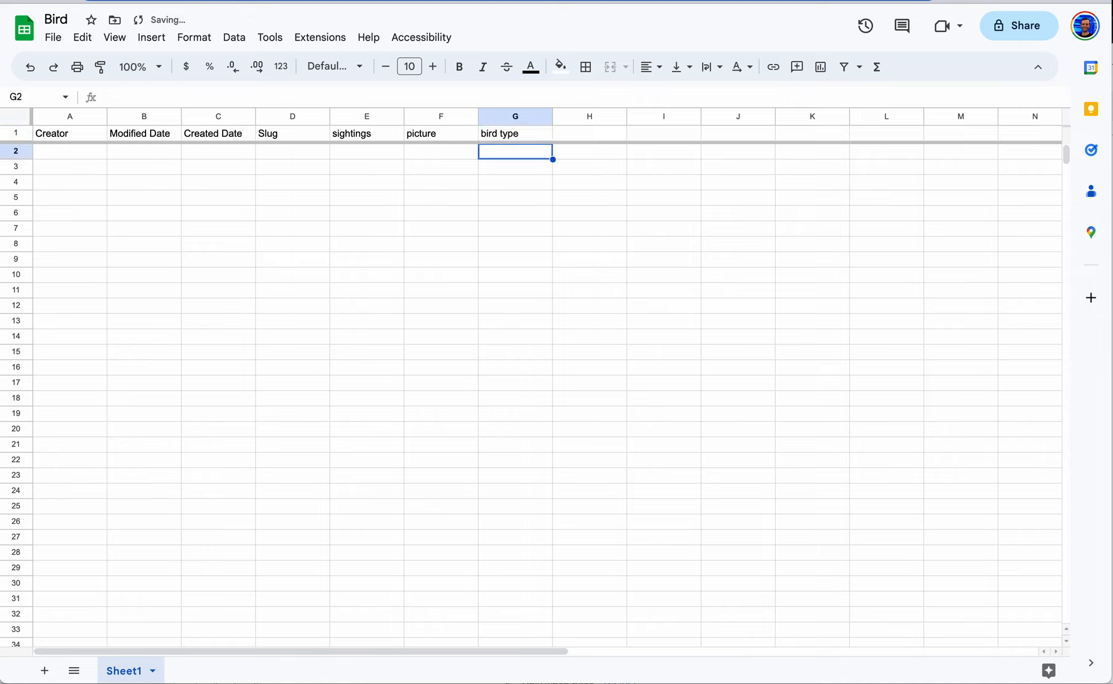
{"action": "left_click", "coordinate": [515, 246]}
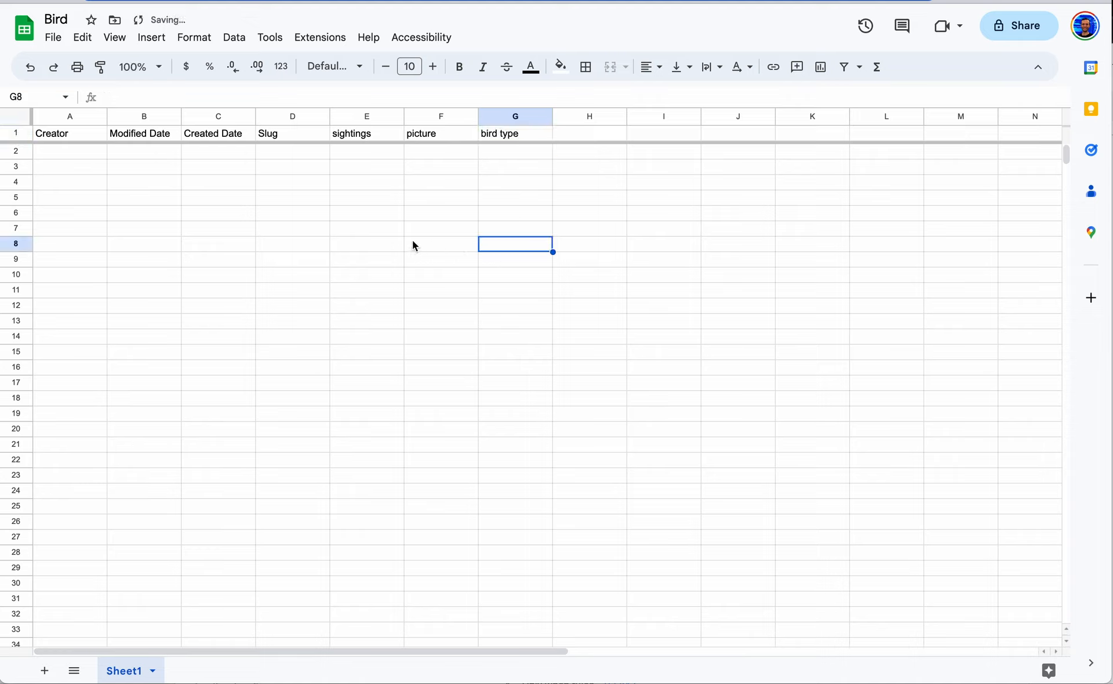
Enter the creator's first name in A2 under the Creator header
{"action": "left_click", "coordinate": [103, 156]}
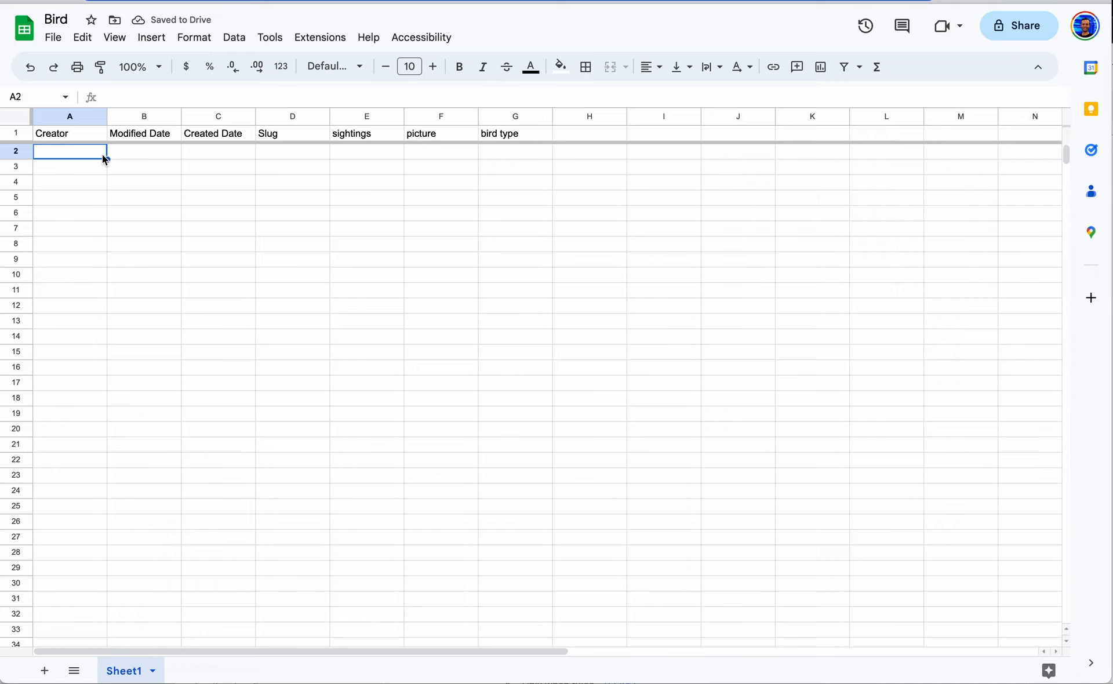
{"action": "type", "text": "Brenton"}
{"action": "key", "text": "Return"}
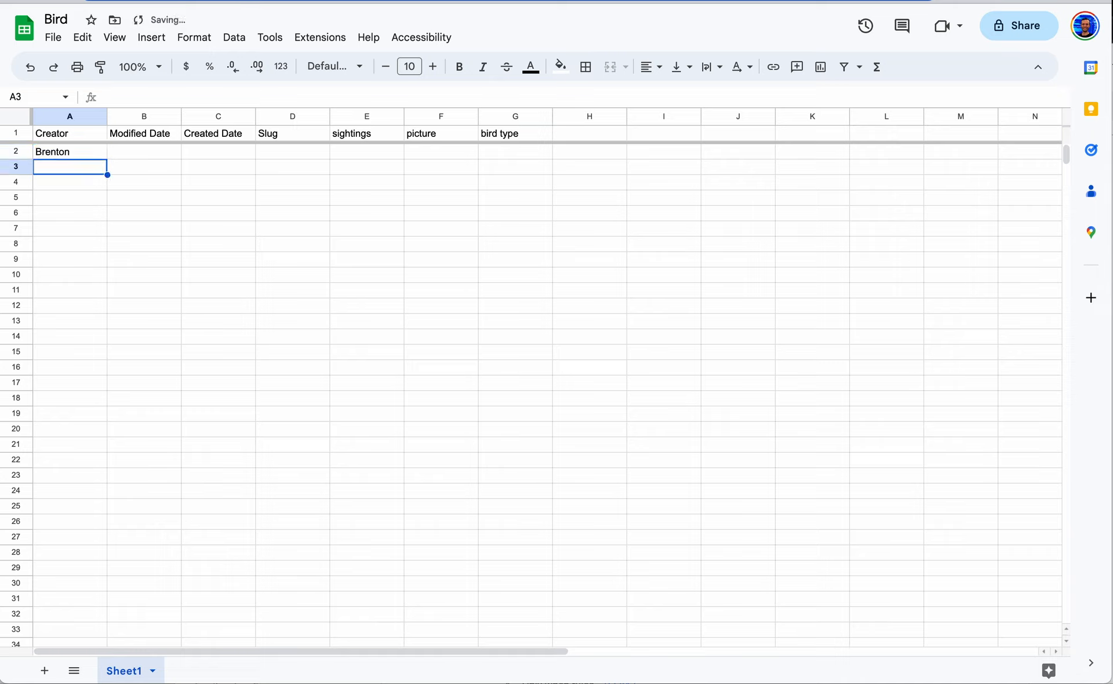
Enter March 28 as the modified date in B2 and copy it to the created date in C2
{"action": "left_click", "coordinate": [156, 153]}
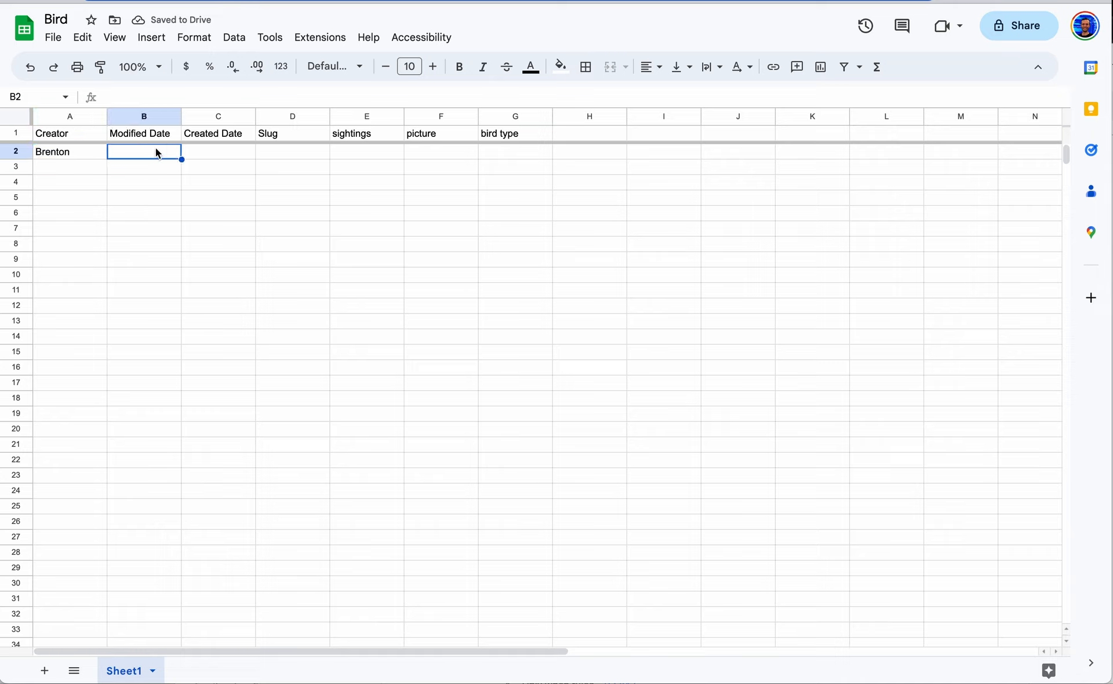
{"action": "type", "text": "March 28"}
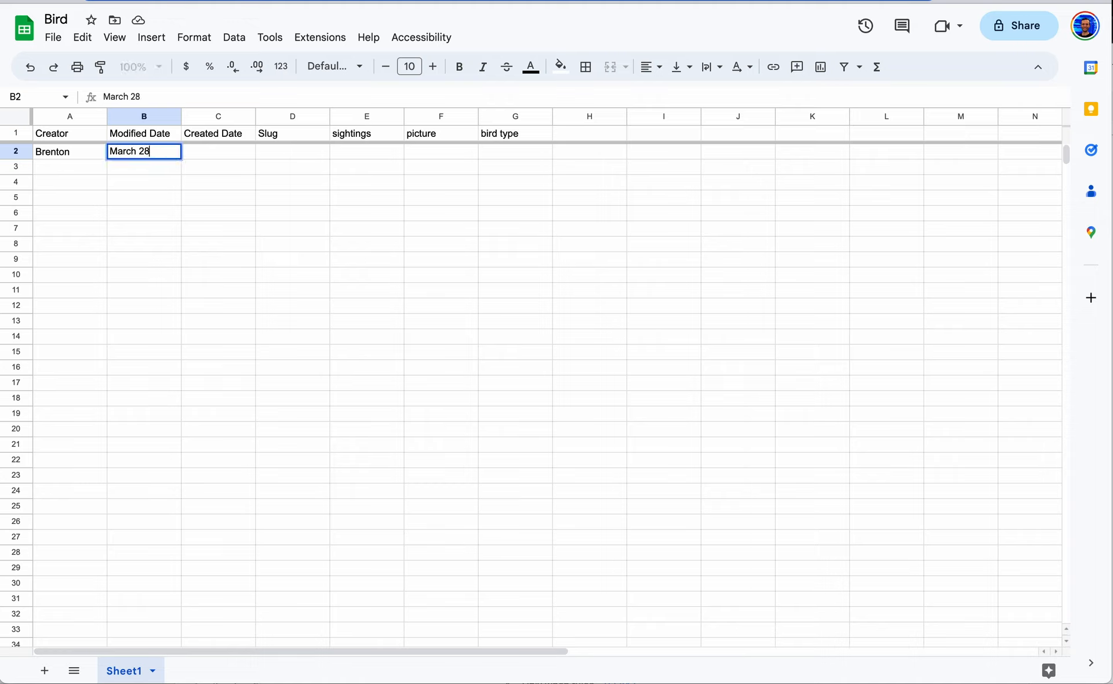
{"action": "key", "text": "Return"}
{"action": "key", "text": "Up"}
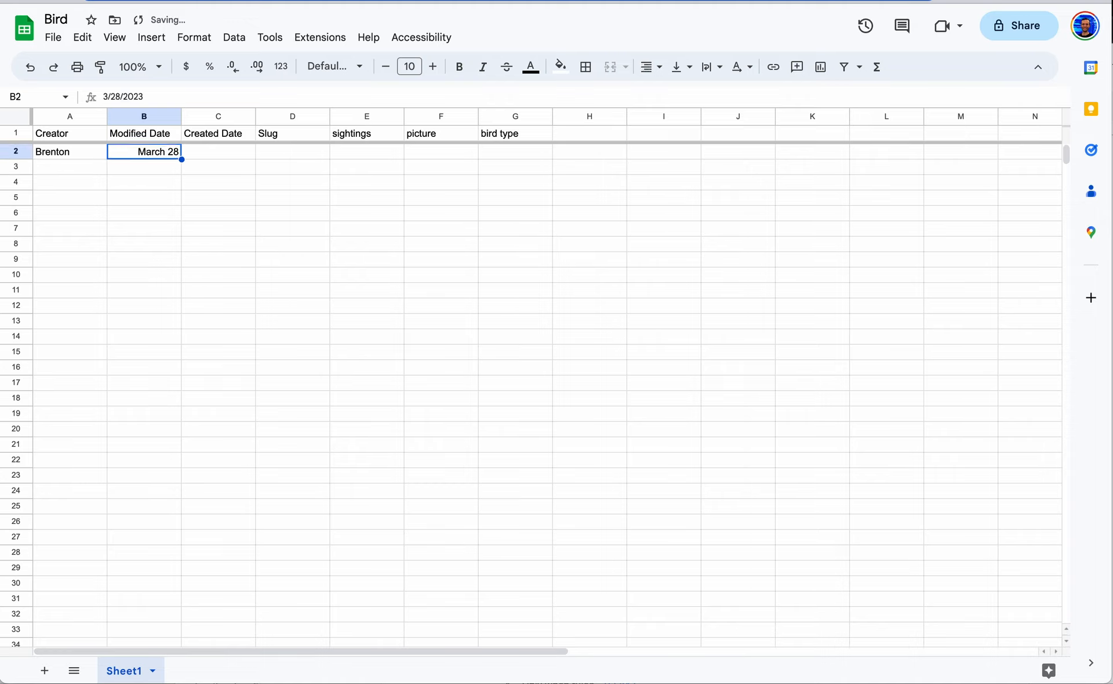
{"action": "key", "text": "ctrl+c"}
{"action": "key", "text": "Right"}
{"action": "key", "text": "ctrl+v"}
Complete the first bird entry in row 2 with 1 under sightings and raven under bird type
{"action": "key", "text": "Right"}
{"action": "key", "text": "Right"}
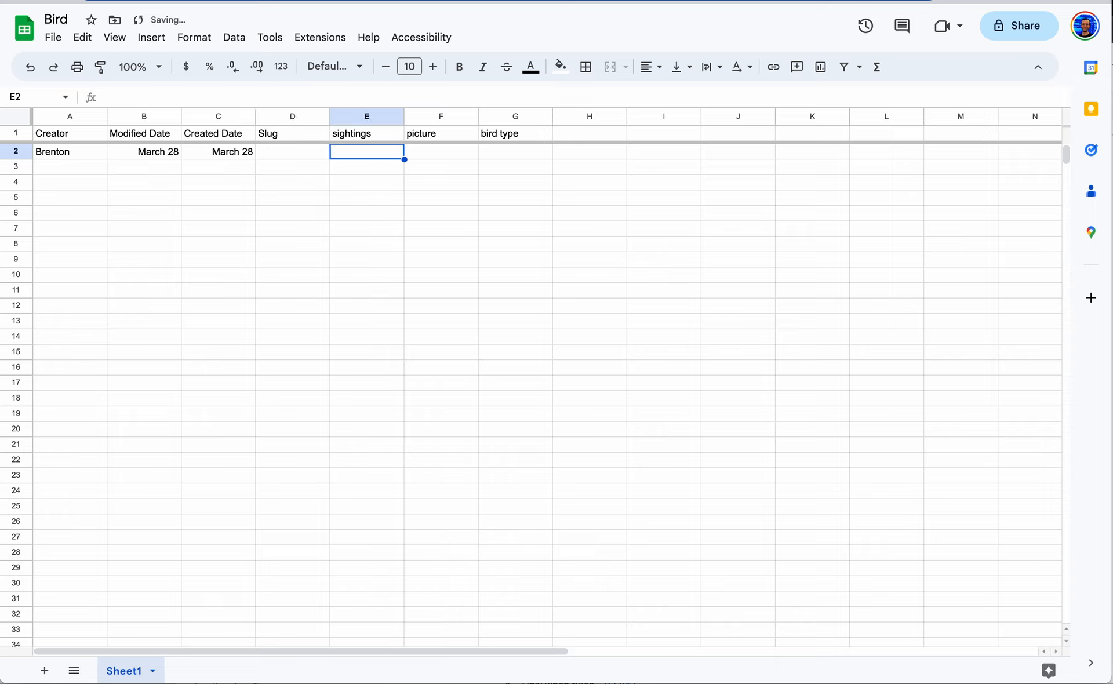
{"action": "type", "text": "1"}
{"action": "key", "text": "Return"}
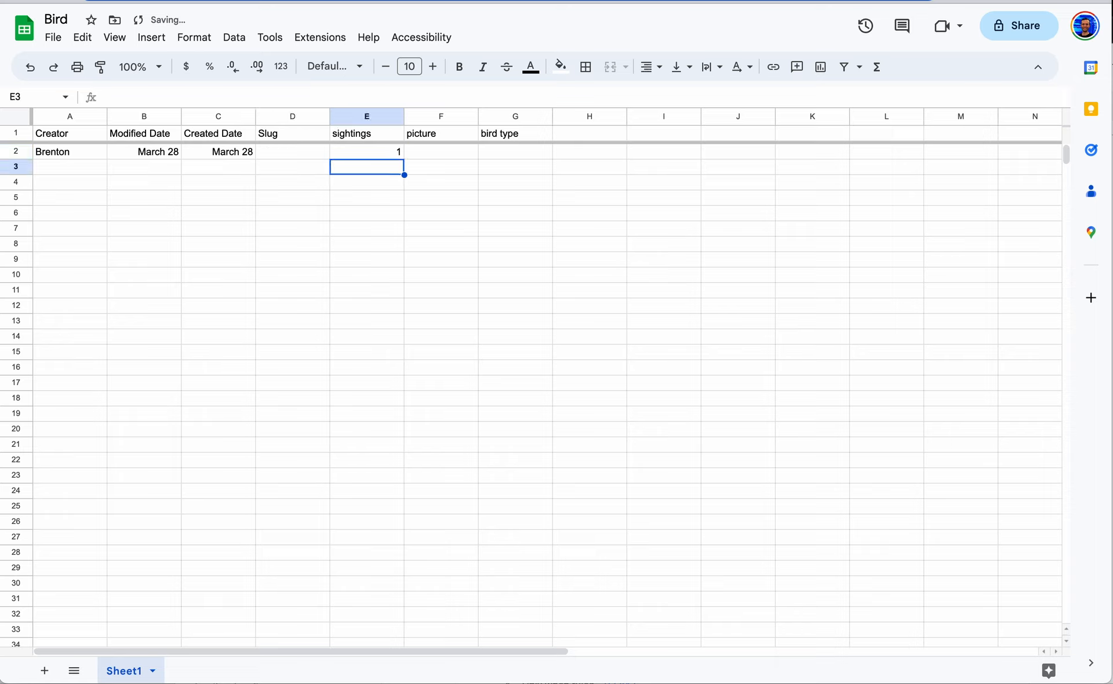
{"action": "key", "text": "Up"}
{"action": "key", "text": "Right"}
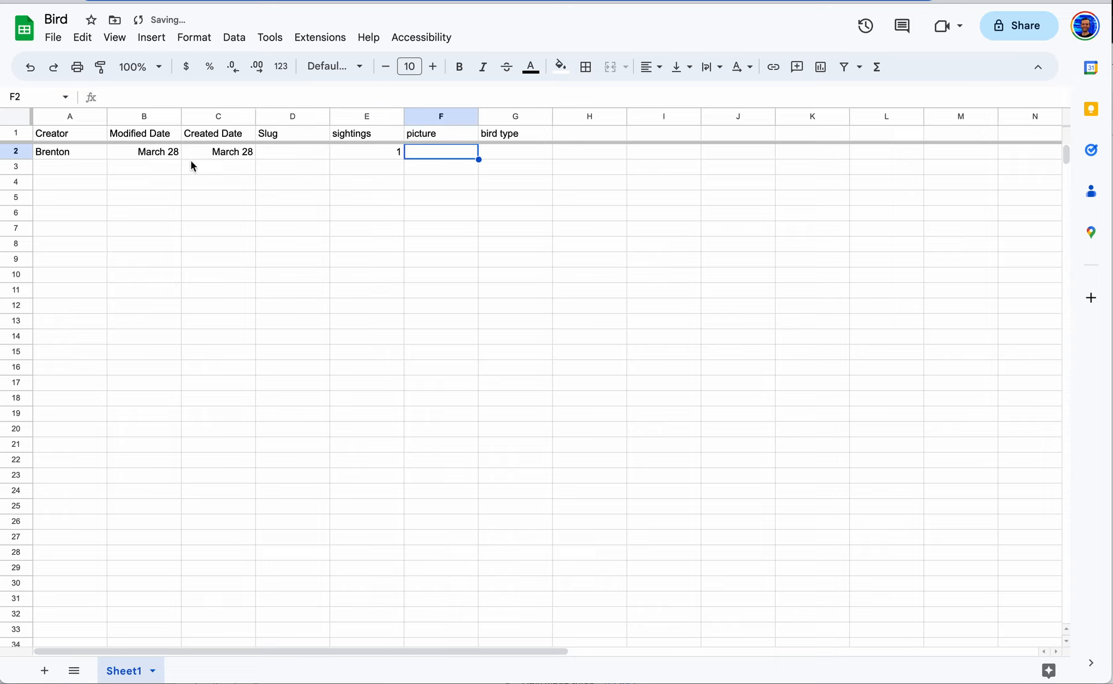
{"action": "left_click", "coordinate": [501, 151]}
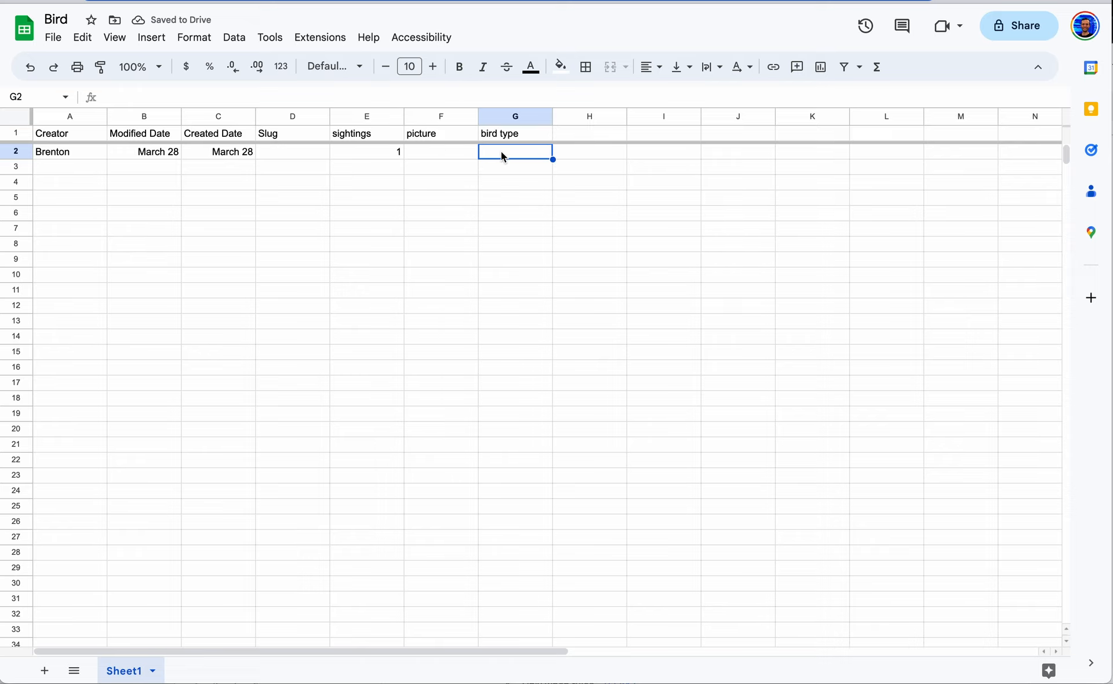
{"action": "type", "text": "raven"}
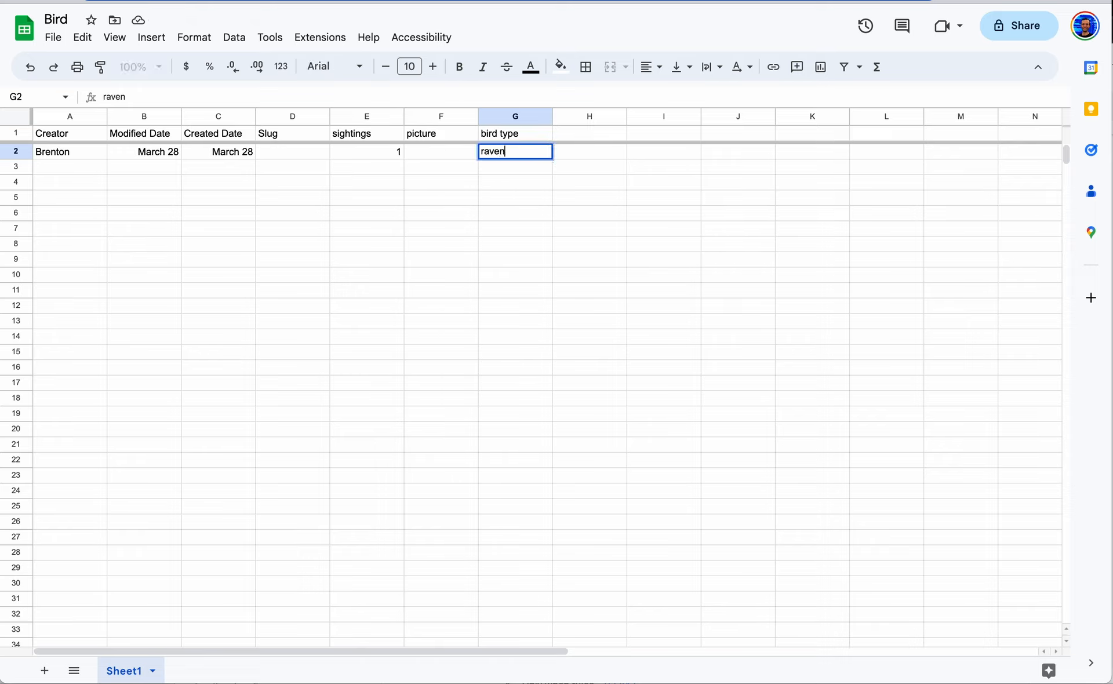
{"action": "key", "text": "Return"}
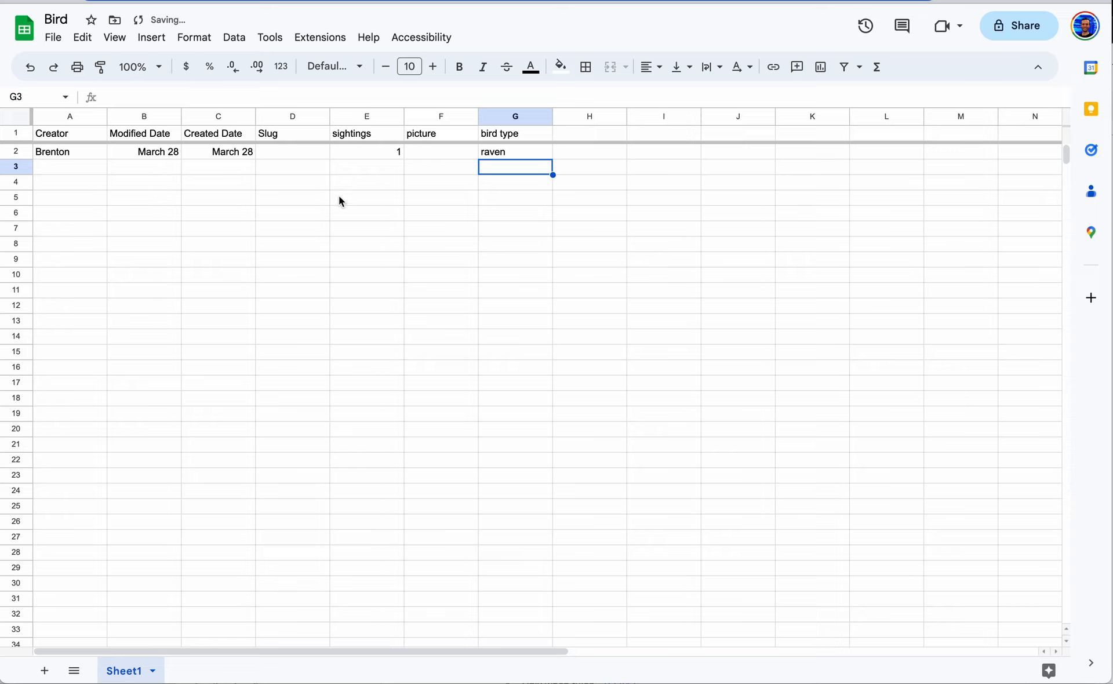
Copy the entry in A2:G2 and paste it into row 3 as a second bird entry
{"action": "left_click_drag", "start_coordinate": [94, 152], "coordinate": [520, 149]}
{"action": "key", "text": "super+c"}
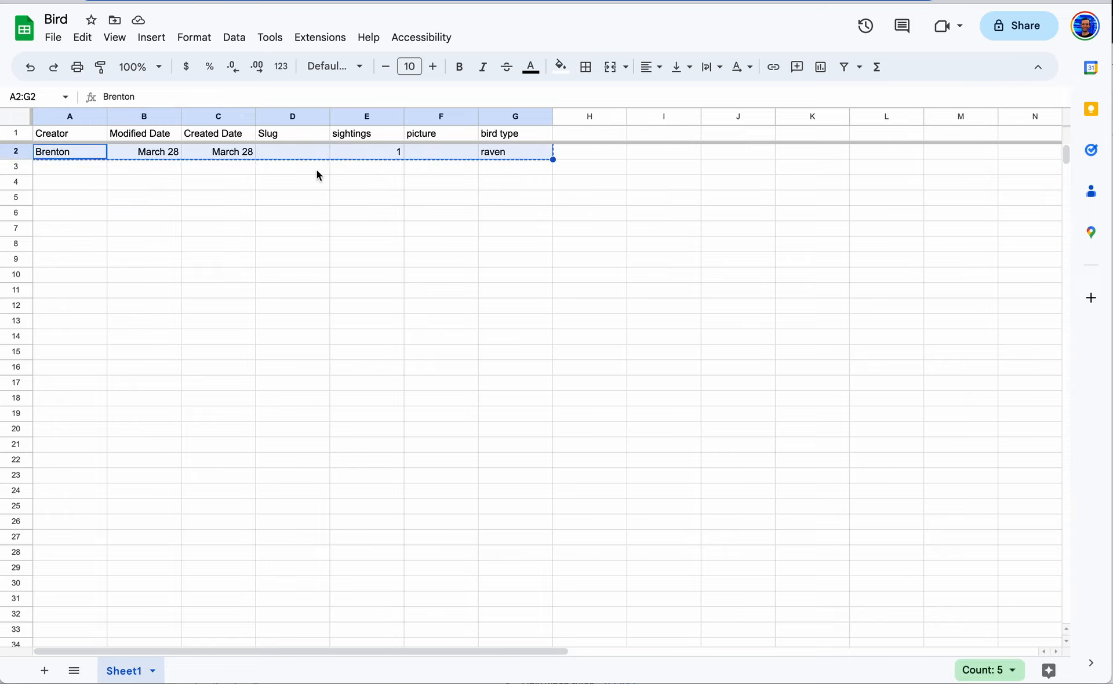
{"action": "left_click", "coordinate": [89, 171]}
{"action": "key", "text": "super+v"}
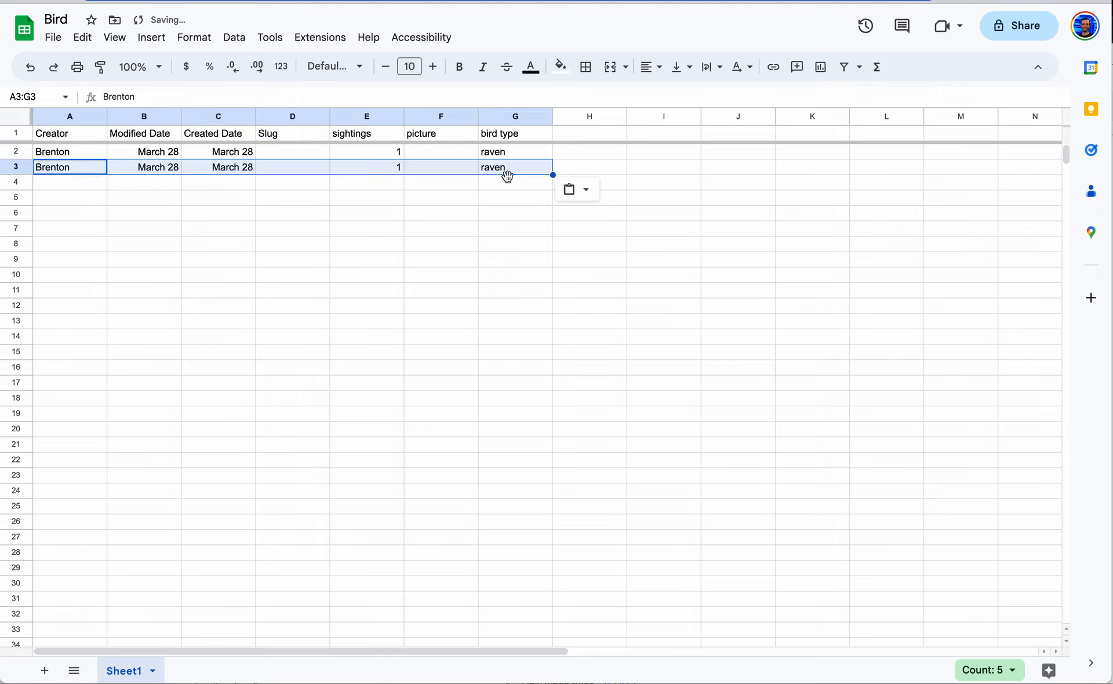
Change the bird type of the second entry in G3 to eagle
{"action": "left_click", "coordinate": [509, 170]}
{"action": "double_click", "coordinate": [508, 170]}
{"action": "type", "text": "ea"}
{"action": "key", "text": "BackSpace"}
{"action": "key", "text": "BackSpace"}
{"action": "key", "text": "BackSpace"}
{"action": "key", "text": "BackSpace"}
{"action": "key", "text": "BackSpace"}
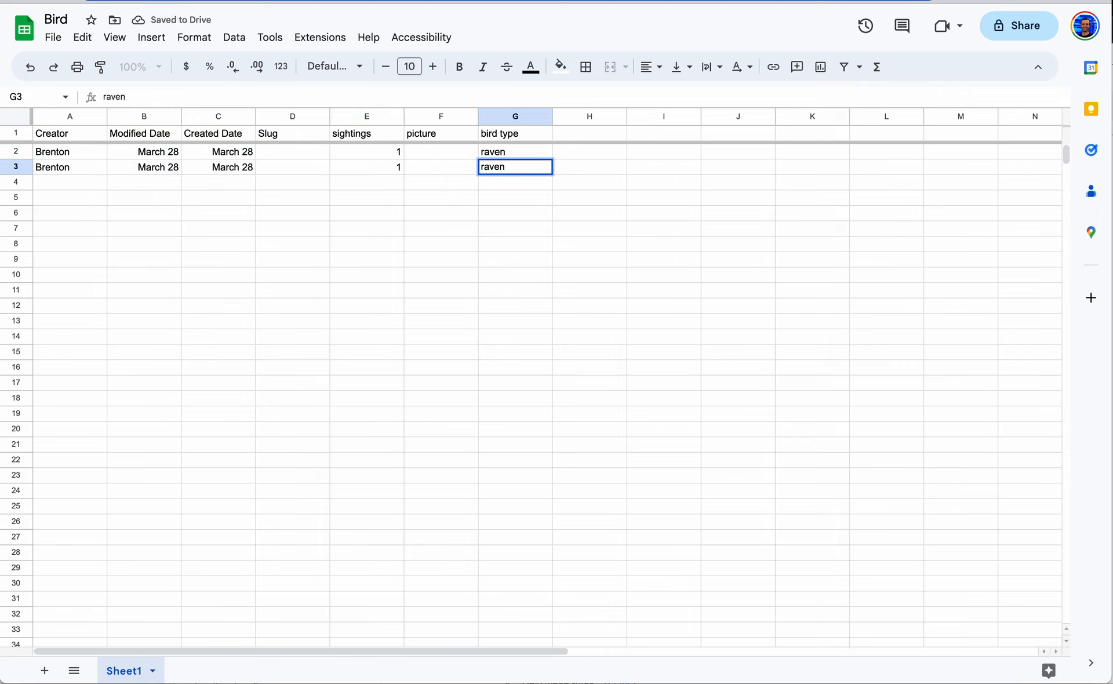
{"action": "key", "text": "BackSpace"}
{"action": "key", "text": "BackSpace"}
{"action": "type", "text": "eagle"}
{"action": "key", "text": "Return"}
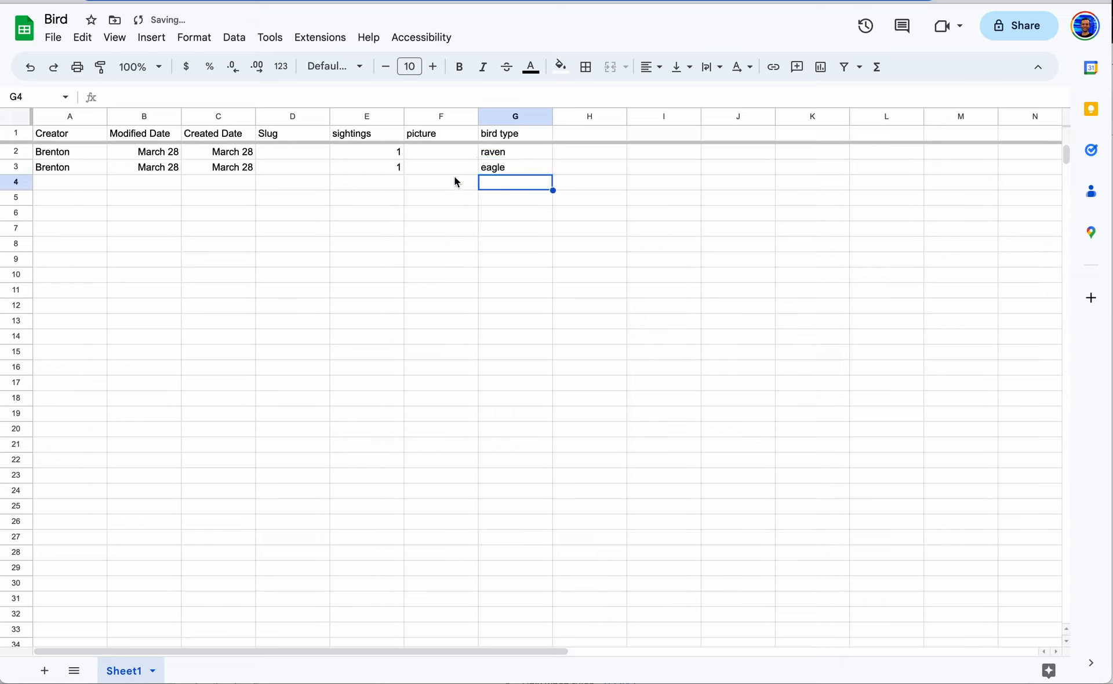
Paste the copied entry into row 4 and set its modified and created dates to March 29
{"action": "left_click", "coordinate": [89, 185]}
{"action": "key", "text": "super+v"}
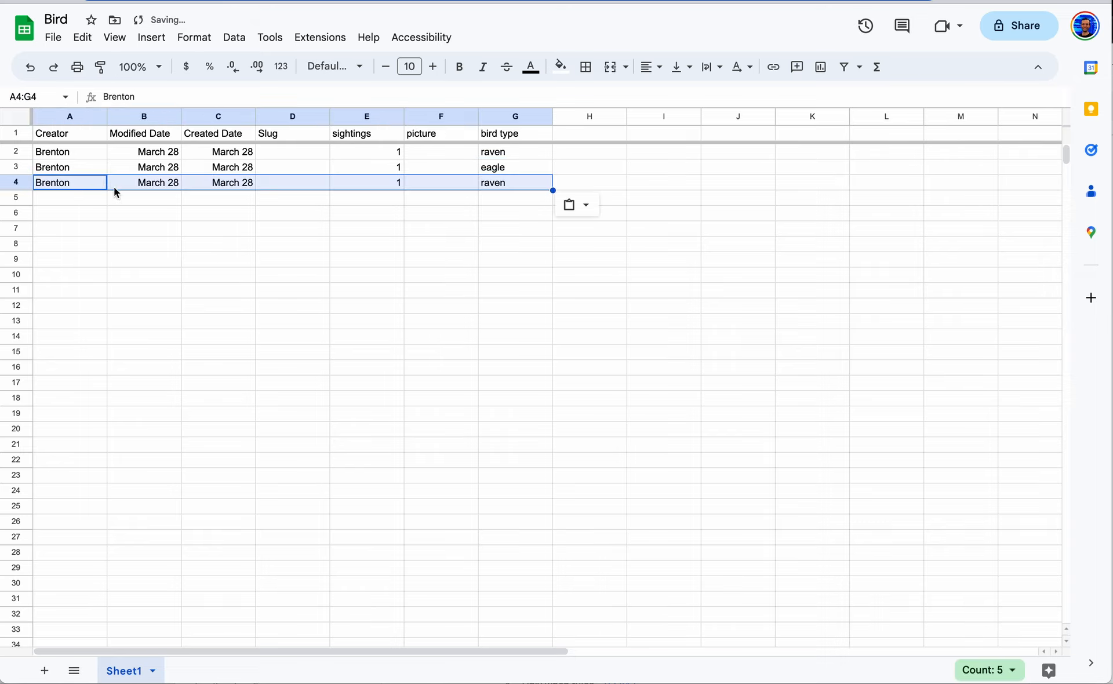
{"action": "left_click", "coordinate": [173, 184]}
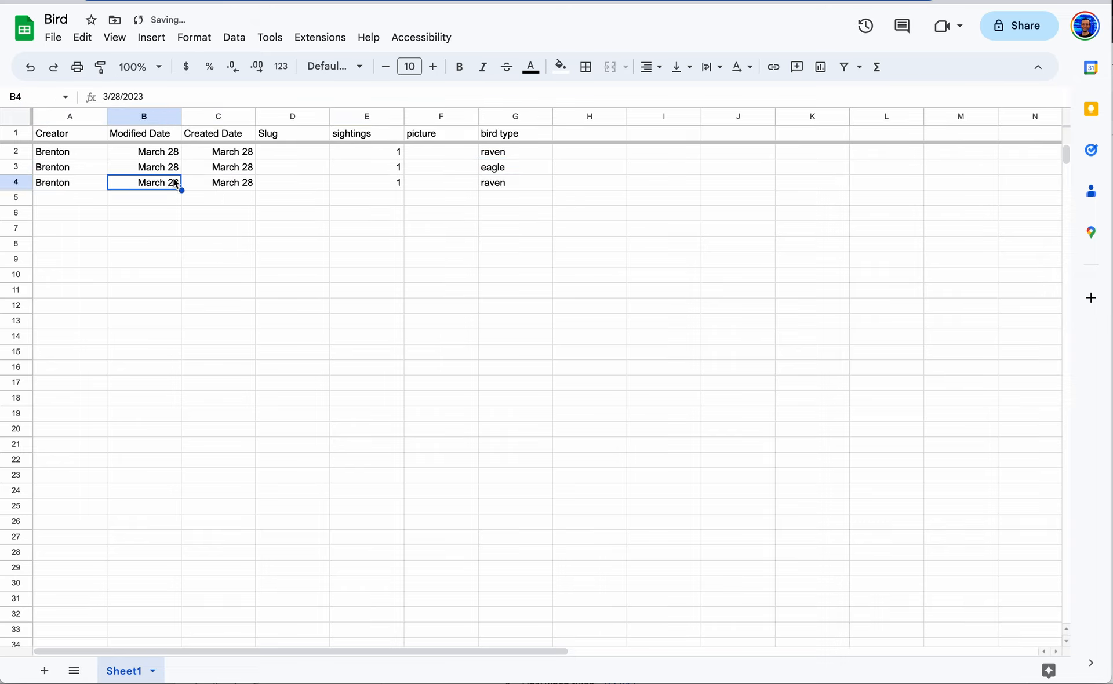
{"action": "left_click", "coordinate": [119, 97]}
{"action": "key", "text": "BackSpace"}
{"action": "type", "text": "9"}
{"action": "left_click", "coordinate": [214, 184]}
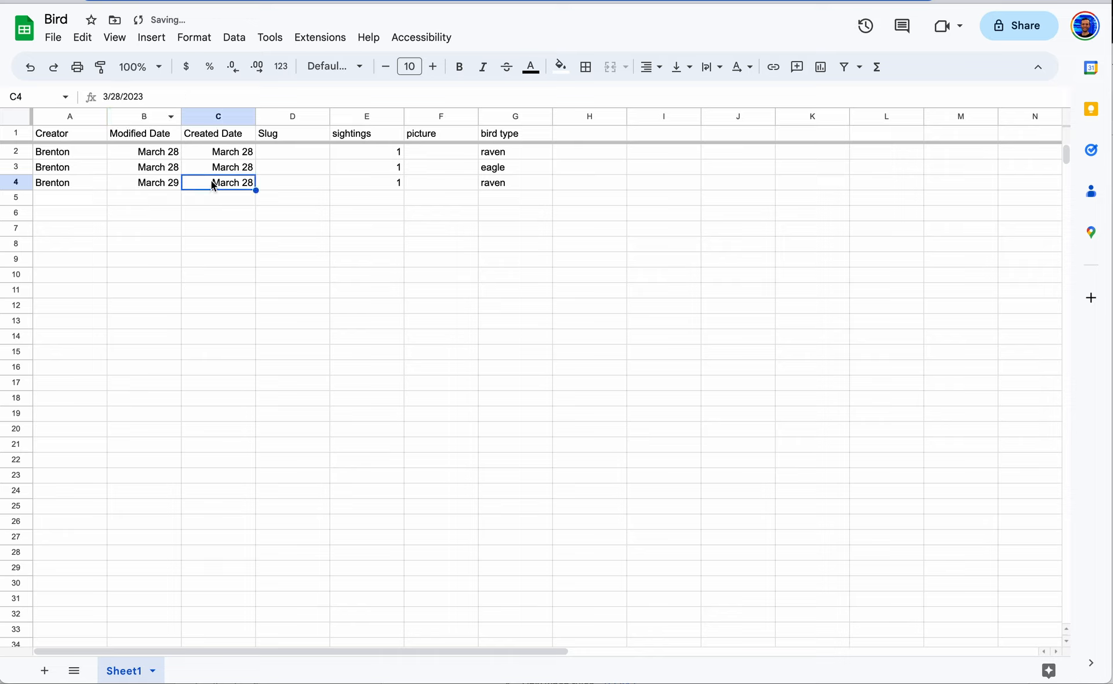
{"action": "left_click", "coordinate": [118, 96]}
{"action": "key", "text": "BackSpace"}
{"action": "type", "text": "9"}
{"action": "key", "text": "Return"}
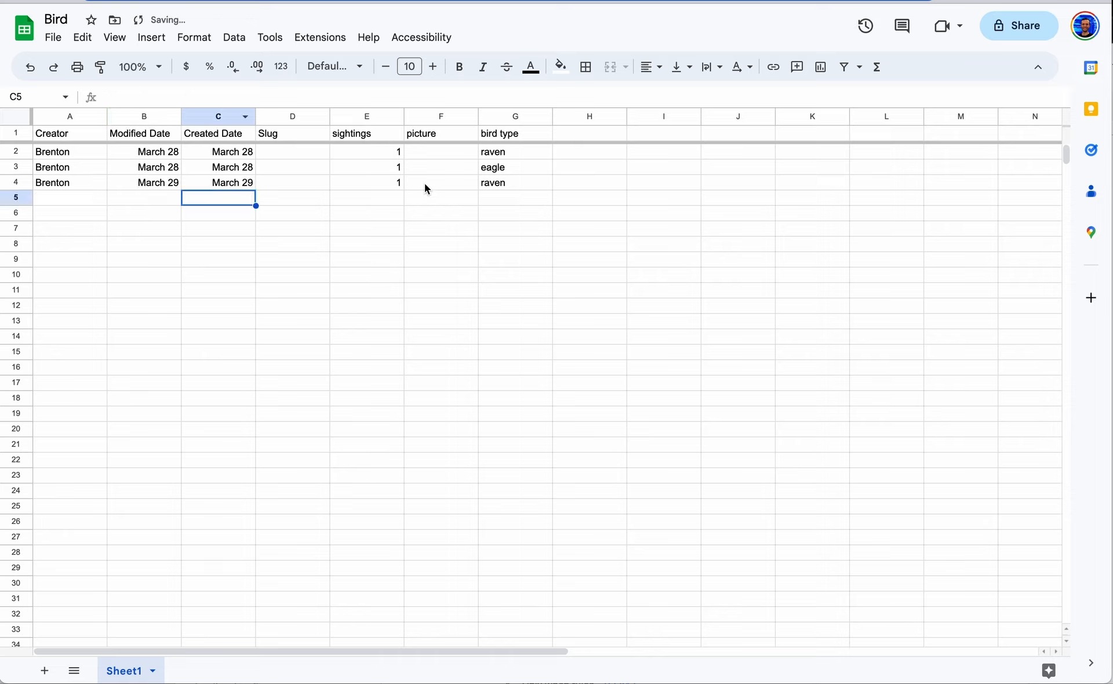
Change the bird type of the third entry in G4 to seagull
{"action": "left_click", "coordinate": [481, 184]}
{"action": "double_click", "coordinate": [483, 183]}
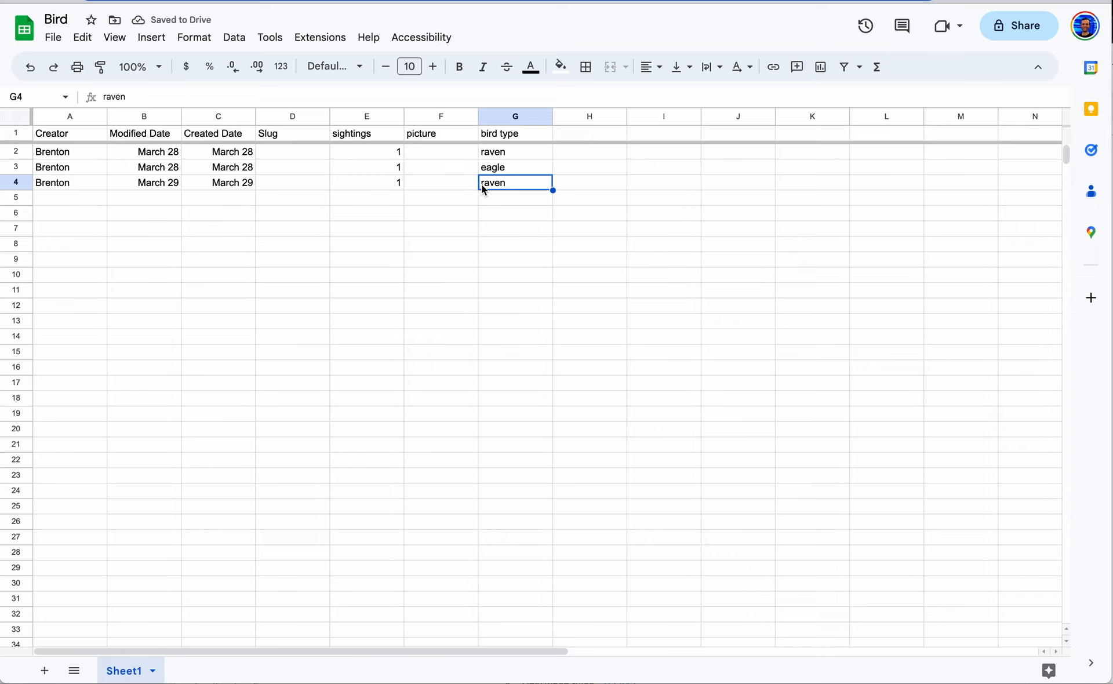
{"action": "double_click", "coordinate": [482, 183]}
{"action": "type", "text": "sea"}
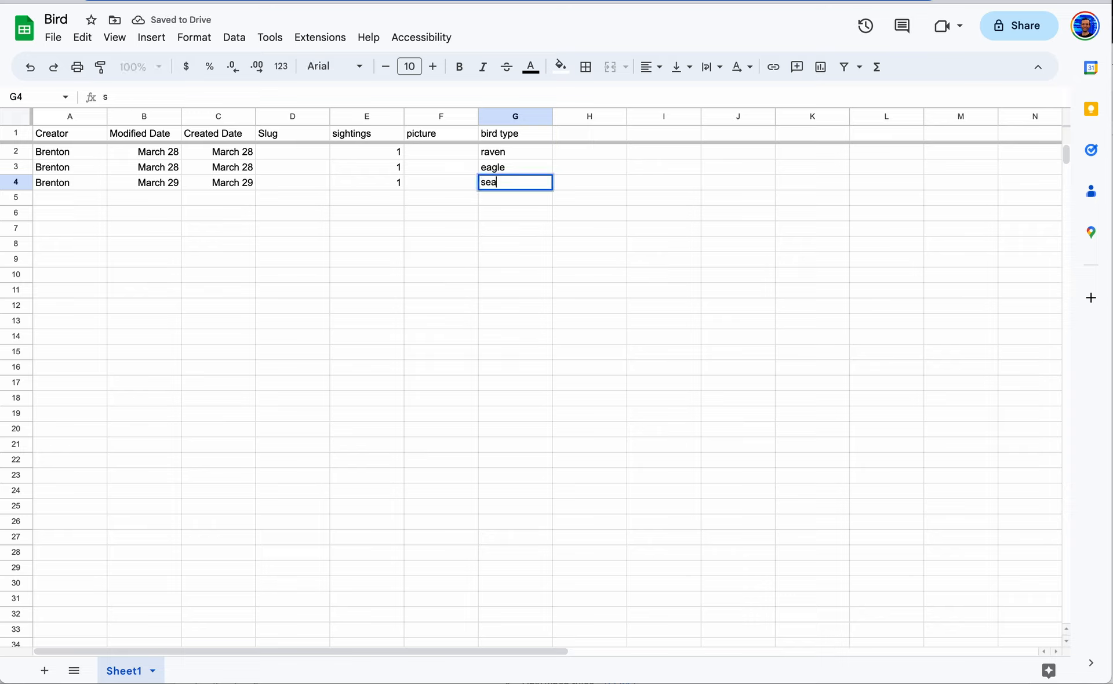
{"action": "type", "text": "gul"}
{"action": "key", "text": "Return"}
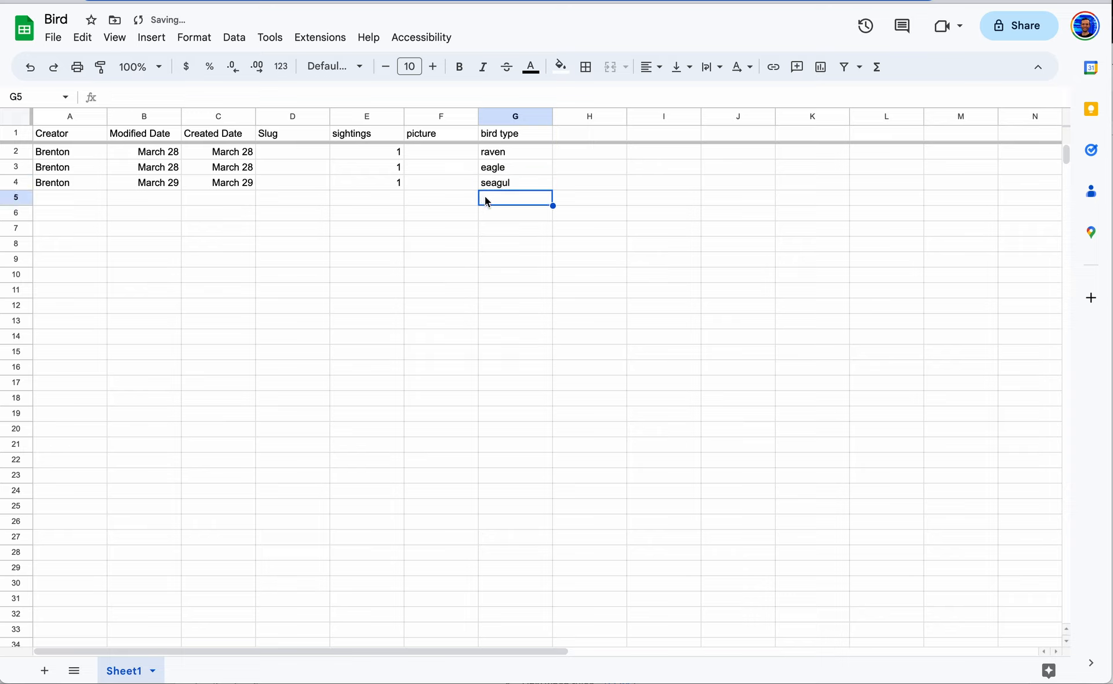
{"action": "left_click", "coordinate": [526, 184]}
{"action": "left_click", "coordinate": [441, 97]}
{"action": "type", "text": "l"}
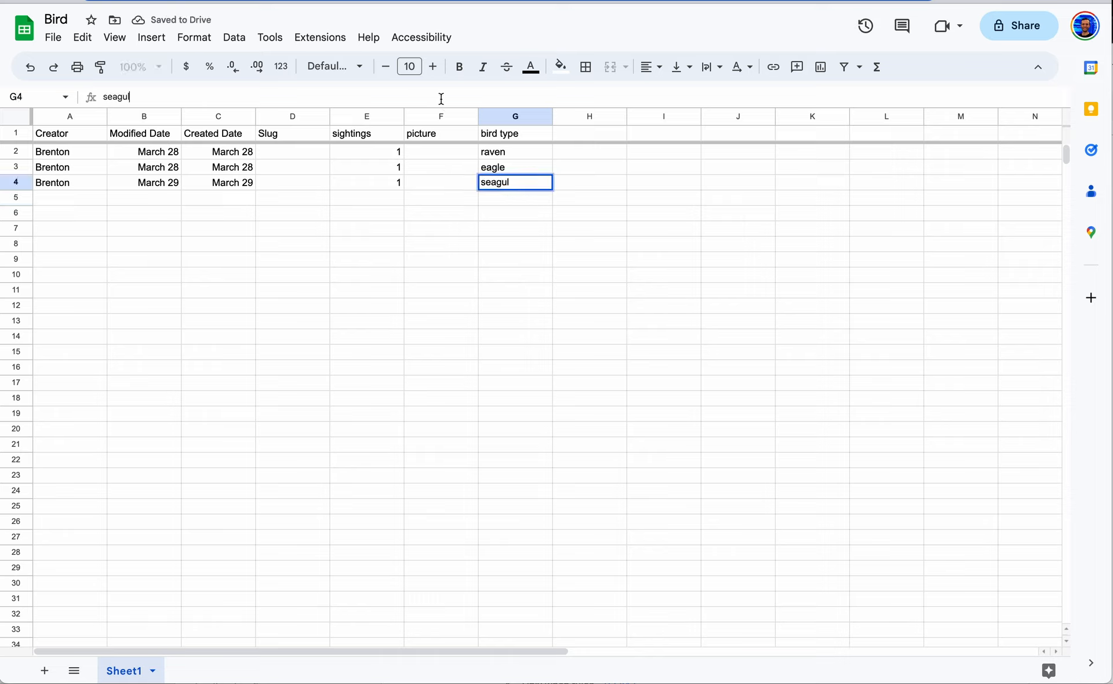
{"action": "key", "text": "Return"}
{"action": "left_click", "coordinate": [459, 277]}
{"action": "left_click", "coordinate": [511, 151]}
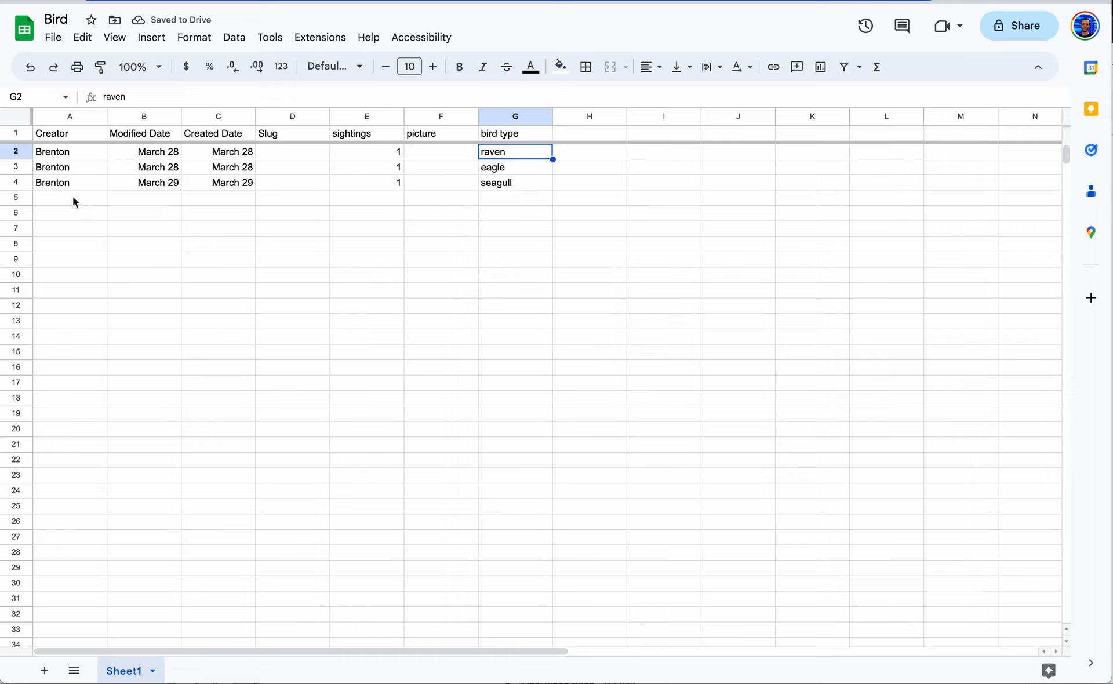
{"action": "left_click_drag", "start_coordinate": [72, 196], "coordinate": [520, 209]}
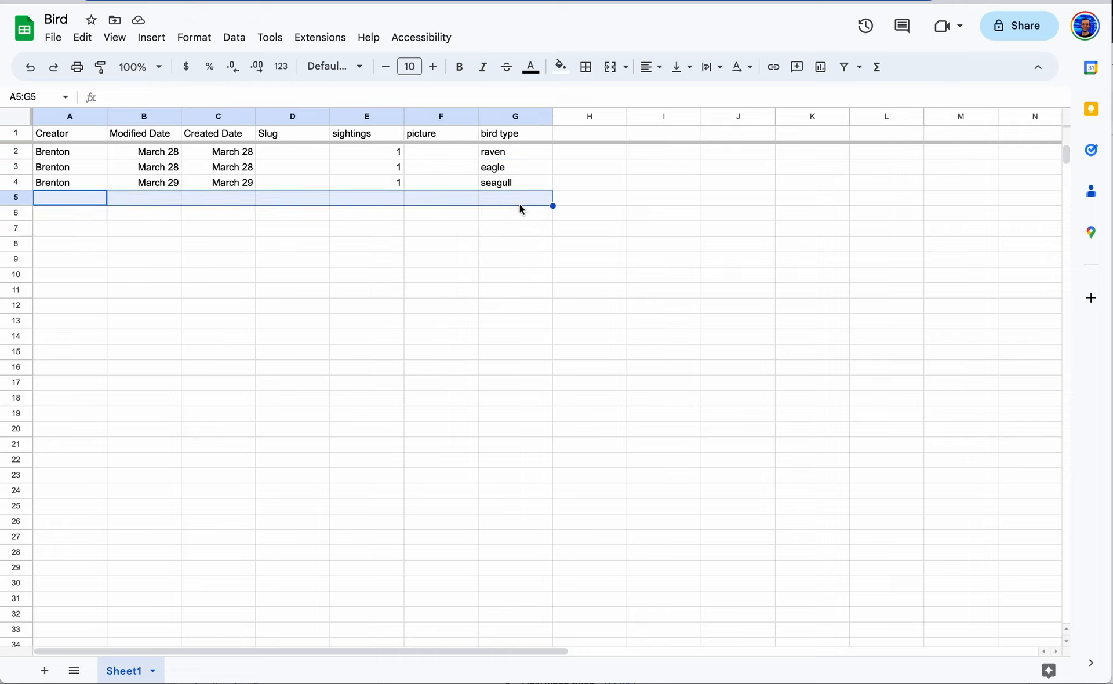
{"action": "left_click", "coordinate": [491, 154]}
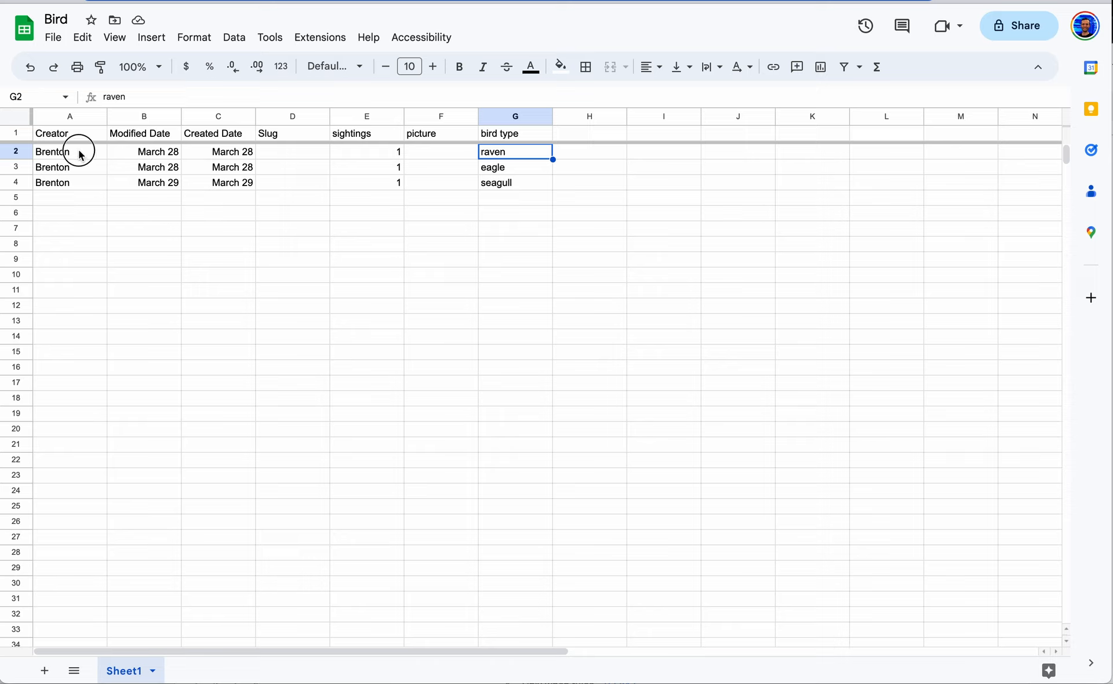
{"action": "left_click_drag", "start_coordinate": [77, 151], "coordinate": [530, 149]}
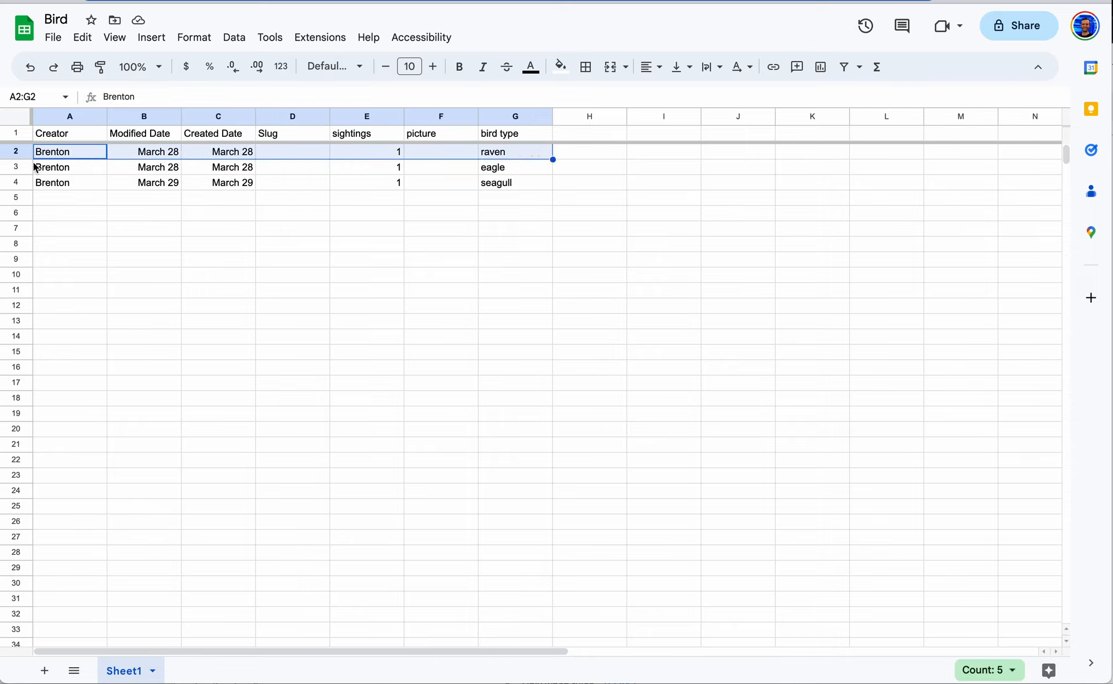
Set the sightings of the raven entry in E2 to 2
{"action": "left_click", "coordinate": [399, 153]}
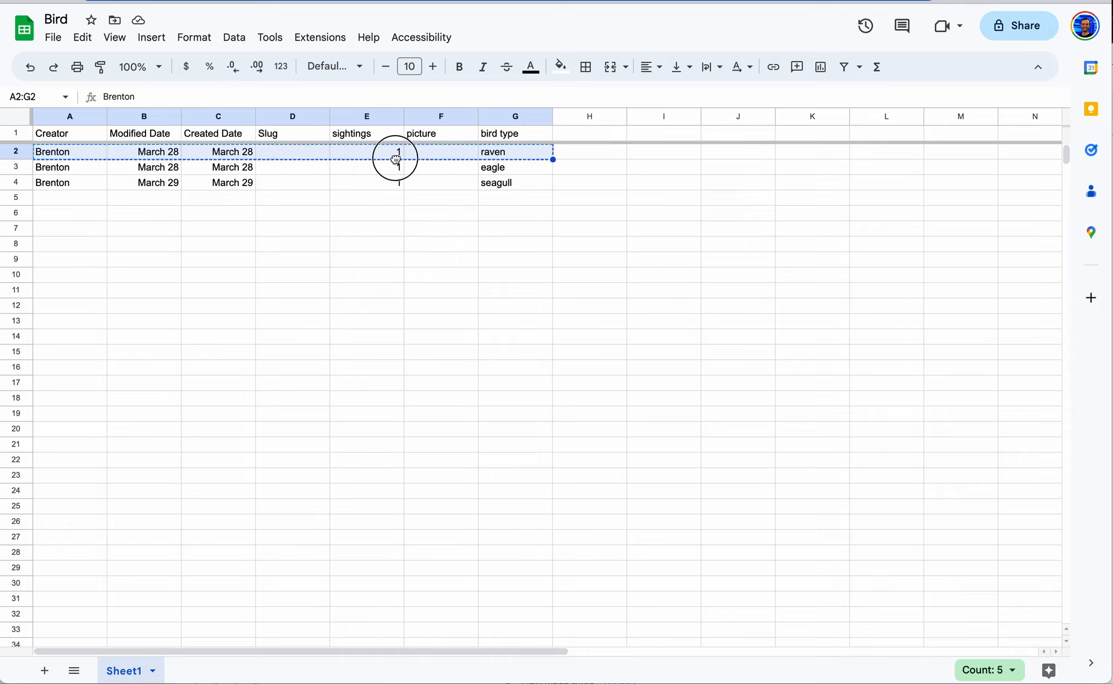
{"action": "double_click", "coordinate": [400, 153]}
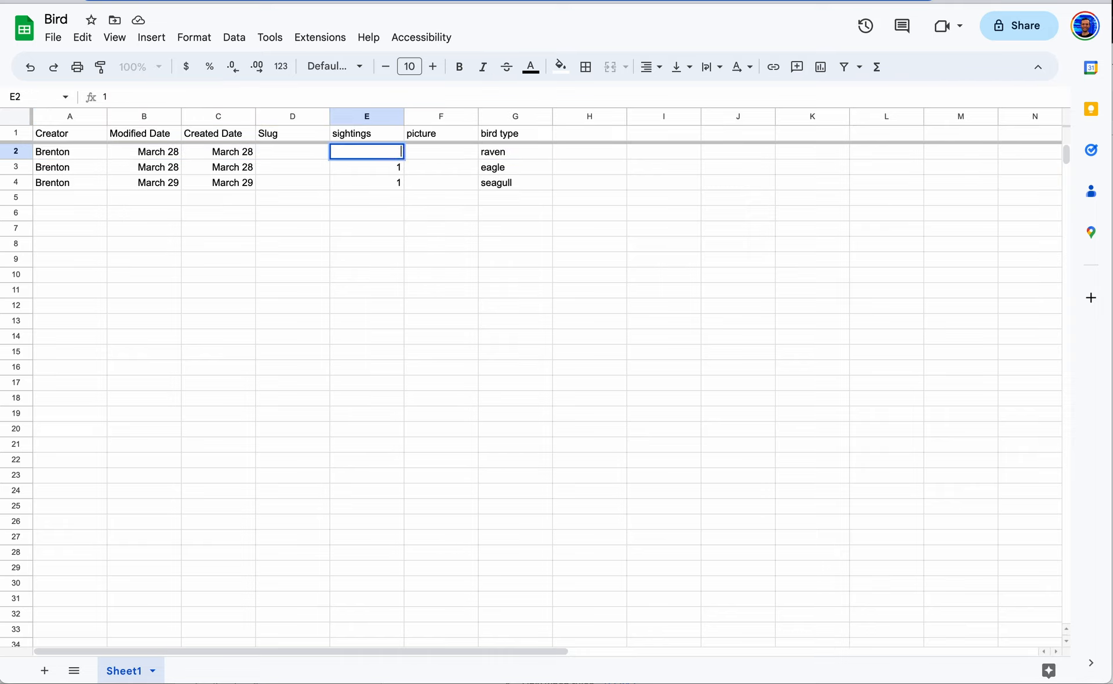
{"action": "type", "text": "2"}
{"action": "key", "text": "Return"}
Set the modified date of the raven entry in B2 to March 30
{"action": "left_click", "coordinate": [169, 152]}
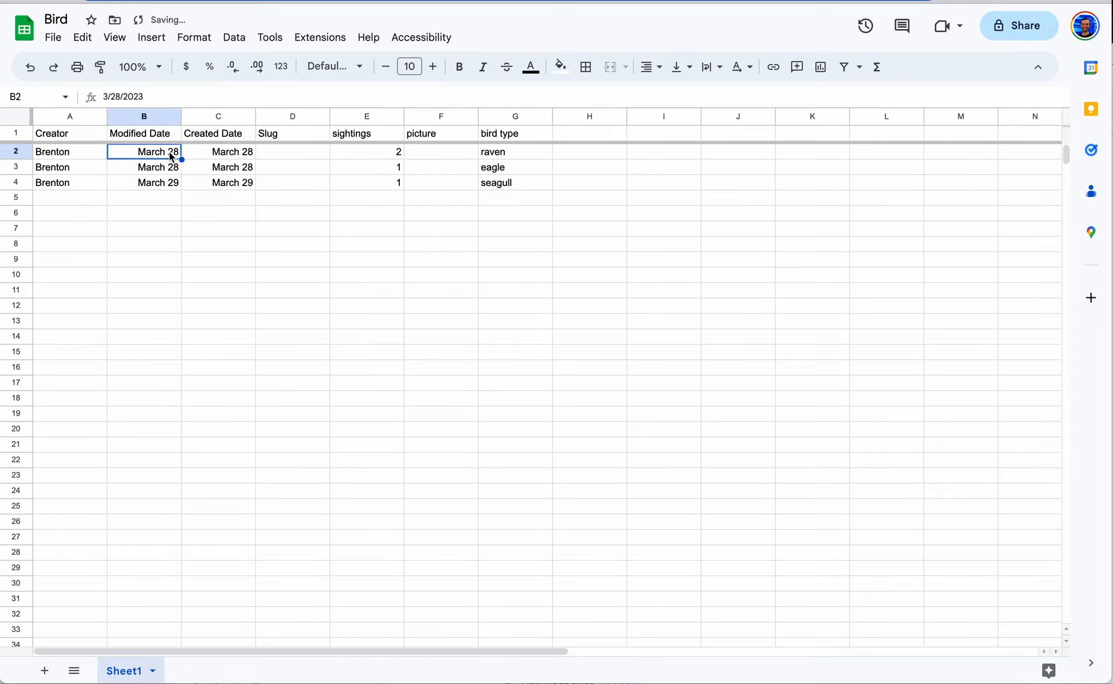
{"action": "left_click", "coordinate": [122, 97]}
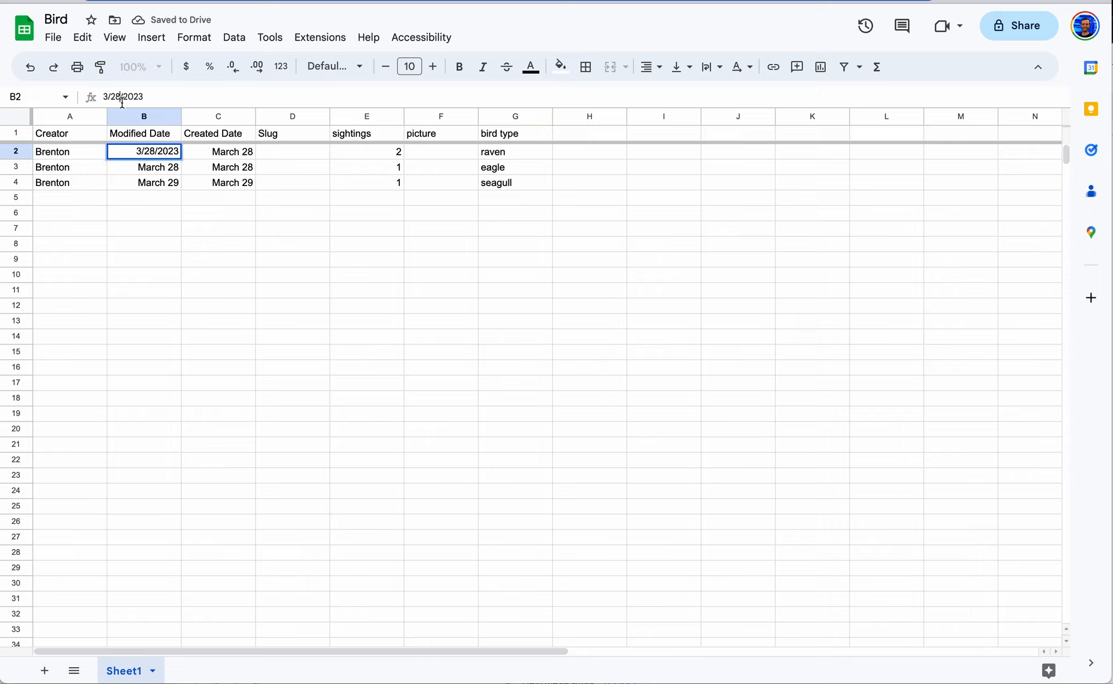
{"action": "key", "text": "BackSpace"}
{"action": "key", "text": "BackSpace"}
{"action": "type", "text": "30"}
{"action": "key", "text": "Return"}
{"action": "left_click", "coordinate": [227, 293]}
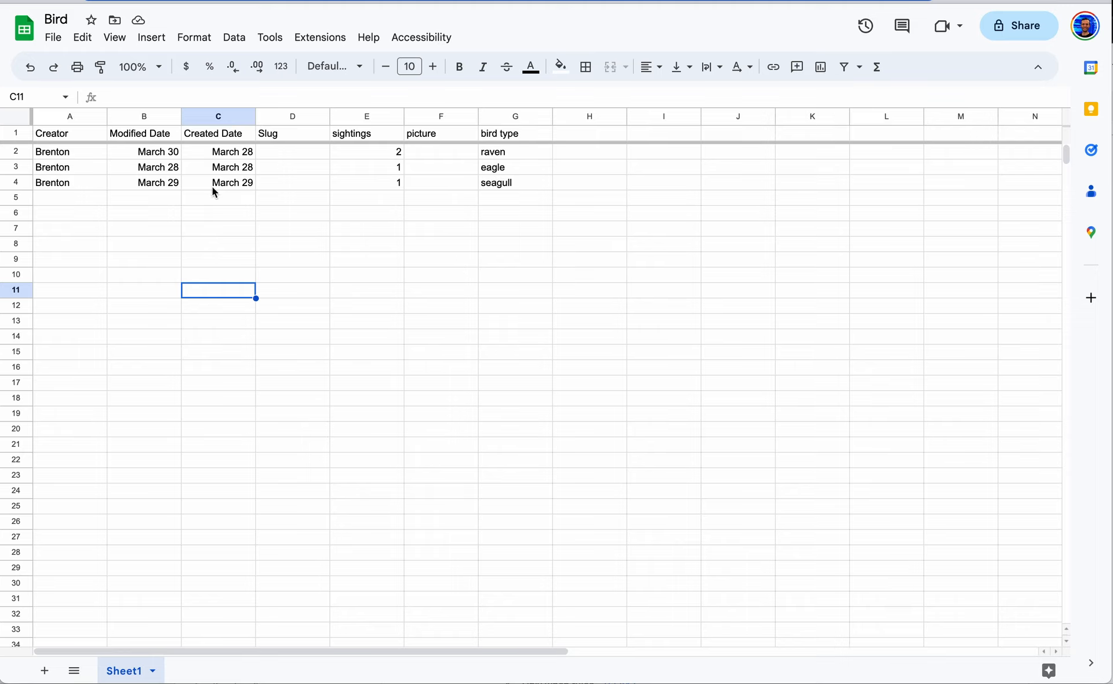
Examine the Bird table's columns and entries, focusing on the sightings, picture and bird type fields
{"action": "left_click_drag", "start_coordinate": [74, 136], "coordinate": [737, 385]}
{"action": "left_click", "coordinate": [738, 382]}
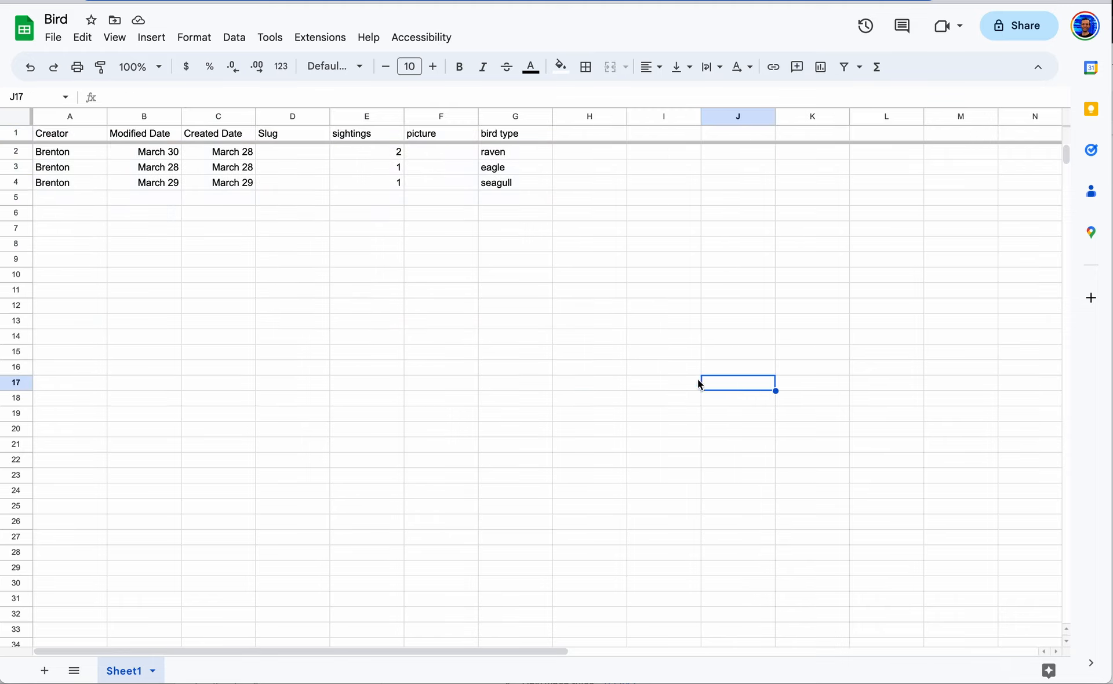
{"action": "left_click_drag", "start_coordinate": [87, 134], "coordinate": [90, 243]}
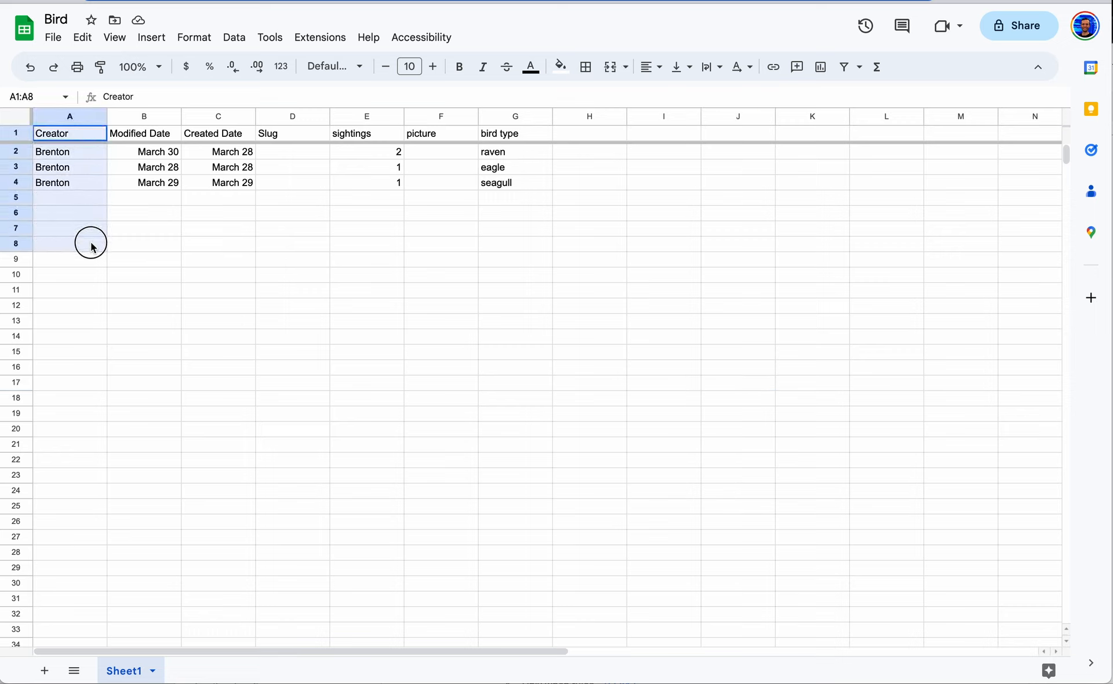
{"action": "left_click_drag", "start_coordinate": [164, 133], "coordinate": [166, 182]}
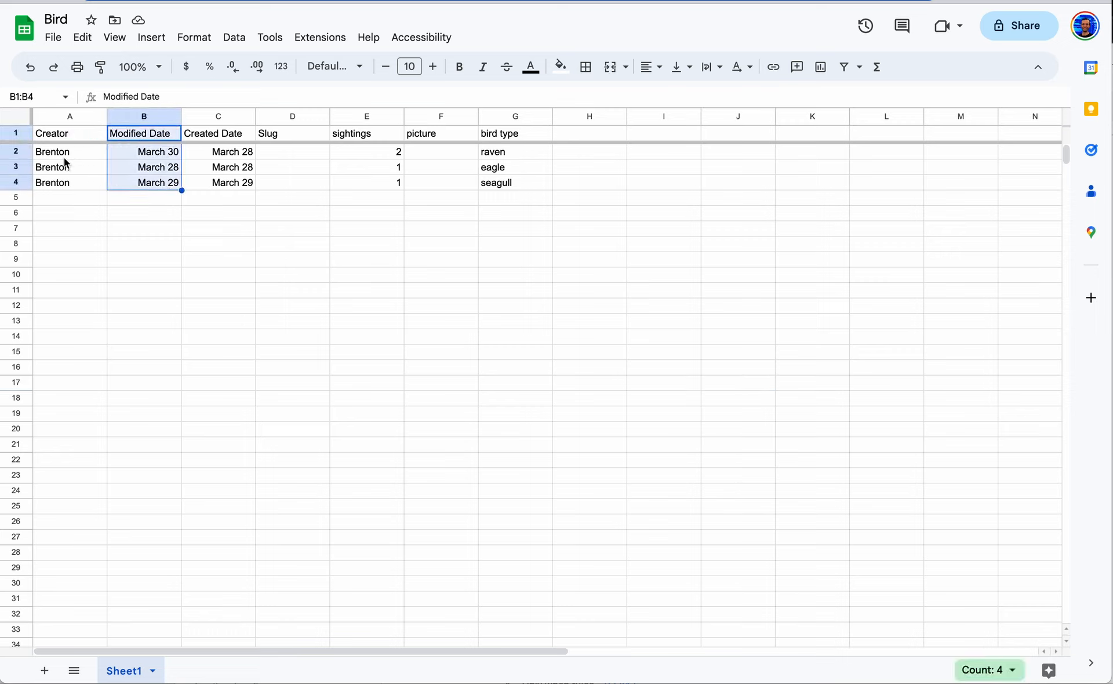
{"action": "left_click_drag", "start_coordinate": [68, 149], "coordinate": [520, 154]}
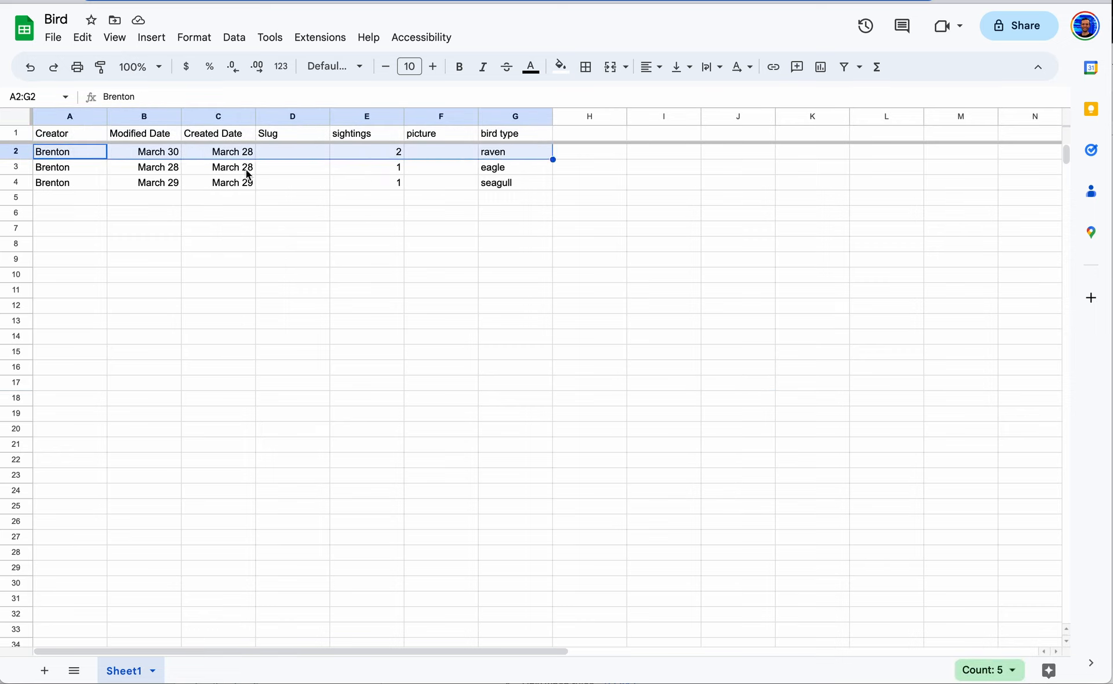
{"action": "left_click", "coordinate": [402, 173]}
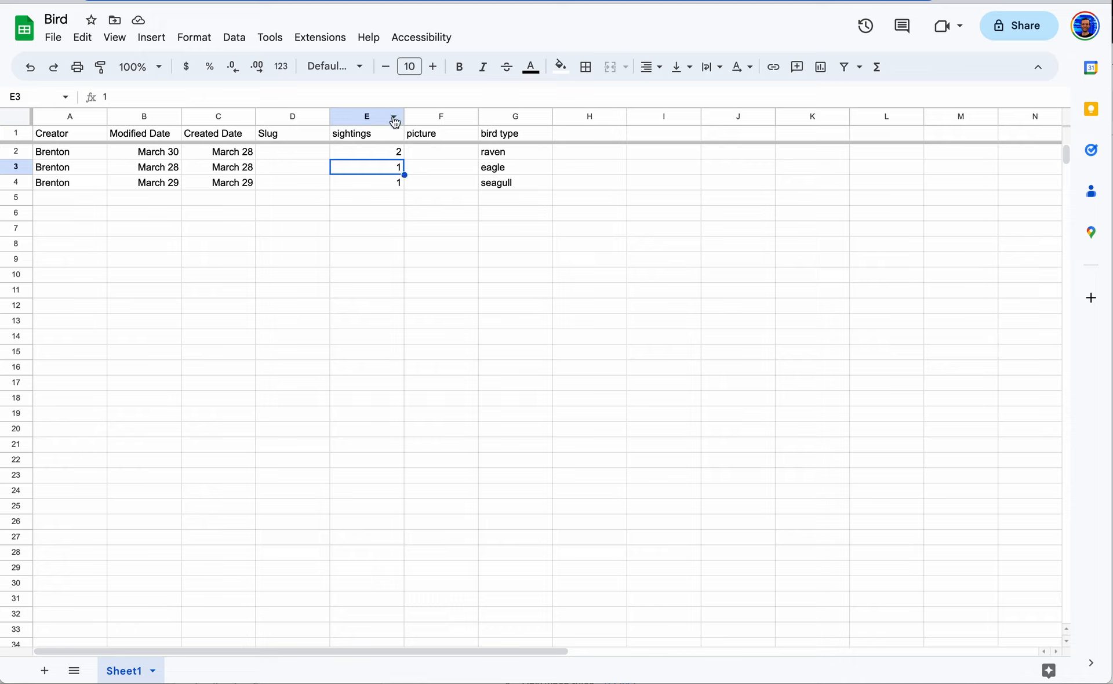
{"action": "left_click", "coordinate": [360, 135]}
{"action": "left_click", "coordinate": [436, 137]}
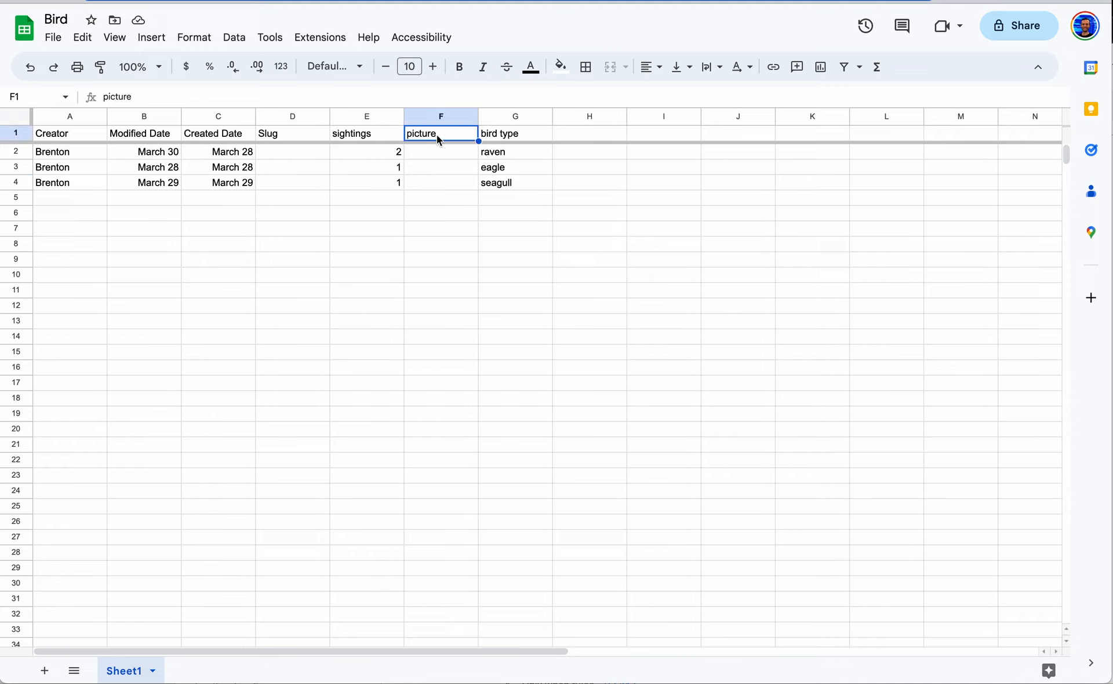
{"action": "left_click", "coordinate": [521, 137]}
{"action": "left_click", "coordinate": [442, 133]}
{"action": "left_click", "coordinate": [382, 135]}
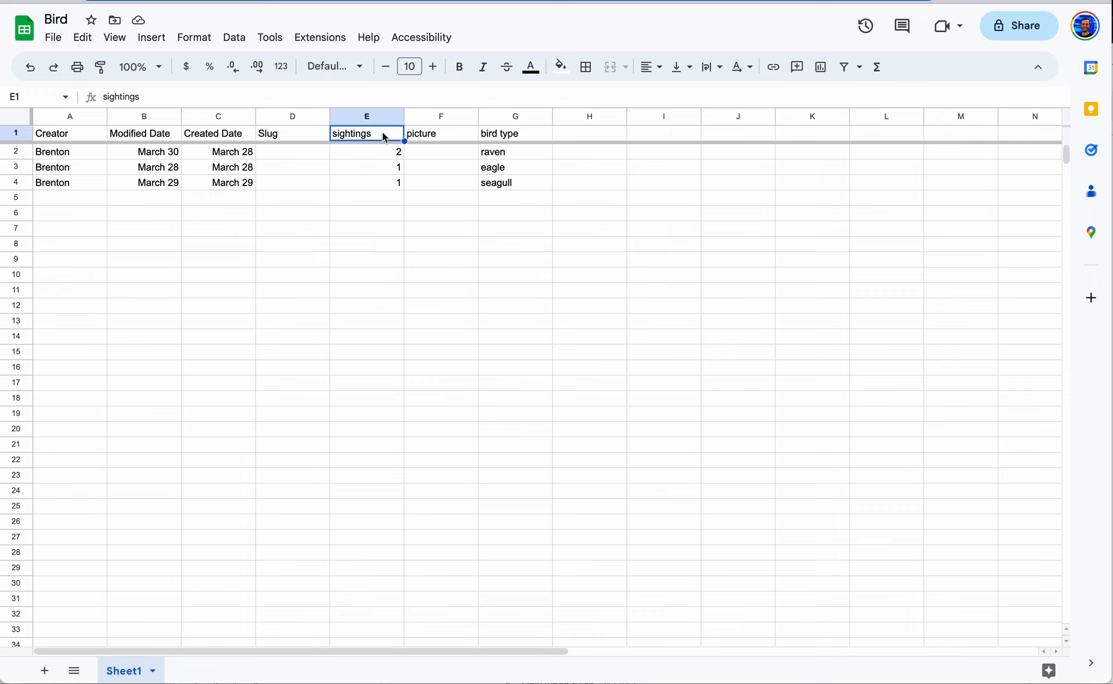
{"action": "left_click", "coordinate": [376, 115]}
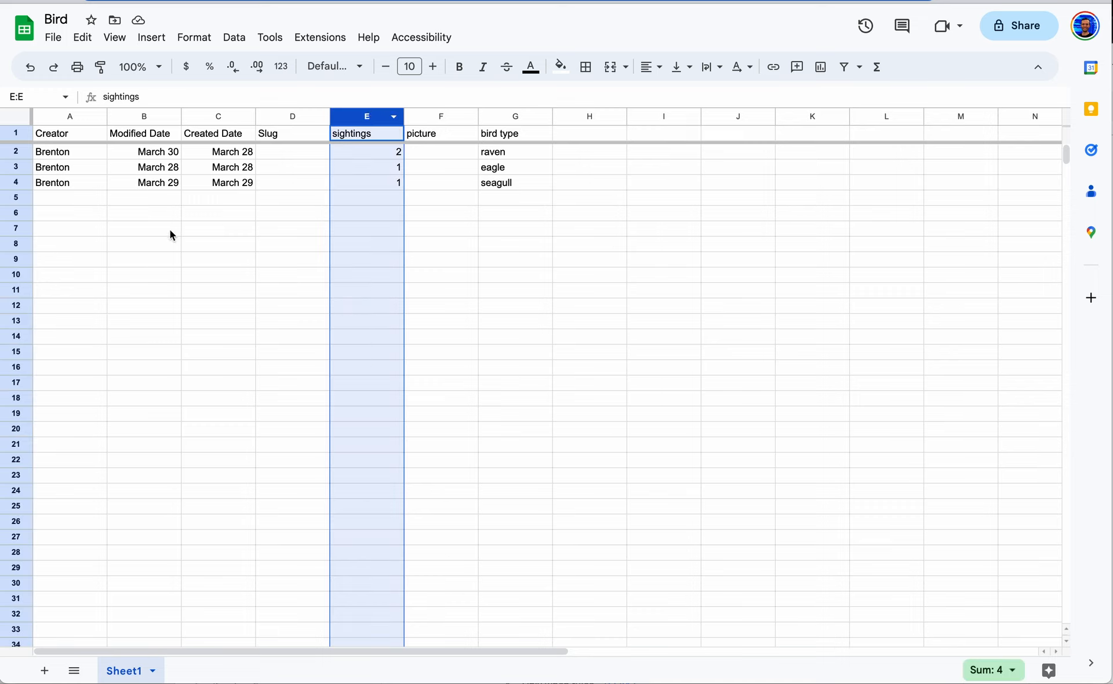
{"action": "left_click", "coordinate": [443, 118]}
{"action": "left_click", "coordinate": [509, 118]}
{"action": "left_click", "coordinate": [450, 120]}
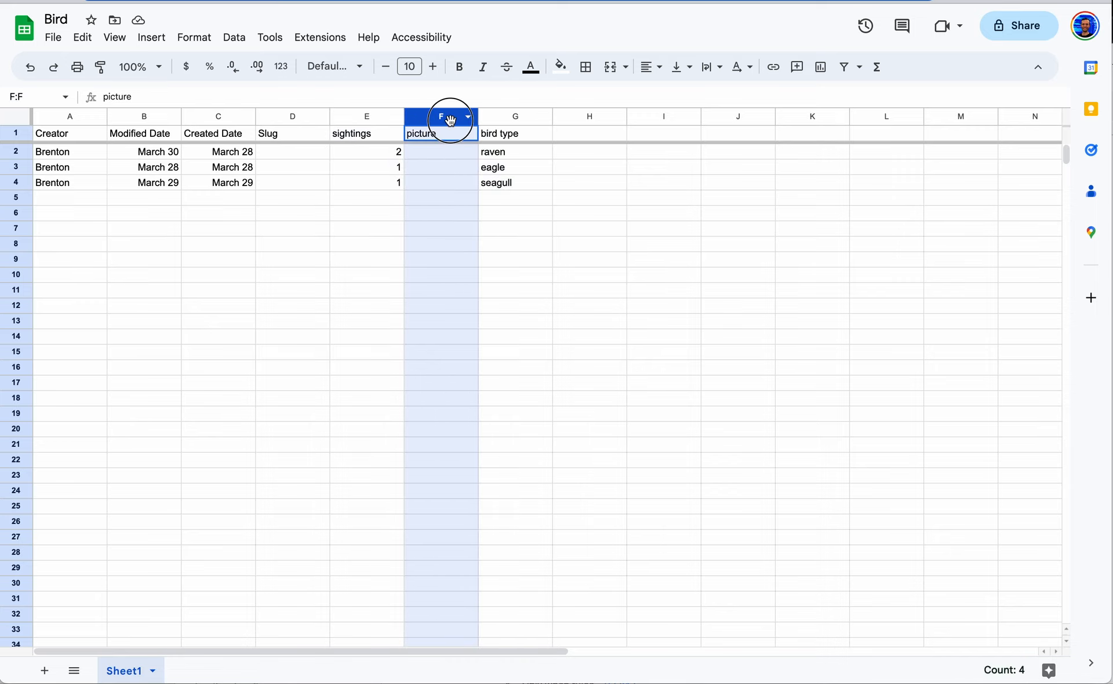
{"action": "left_click", "coordinate": [380, 117]}
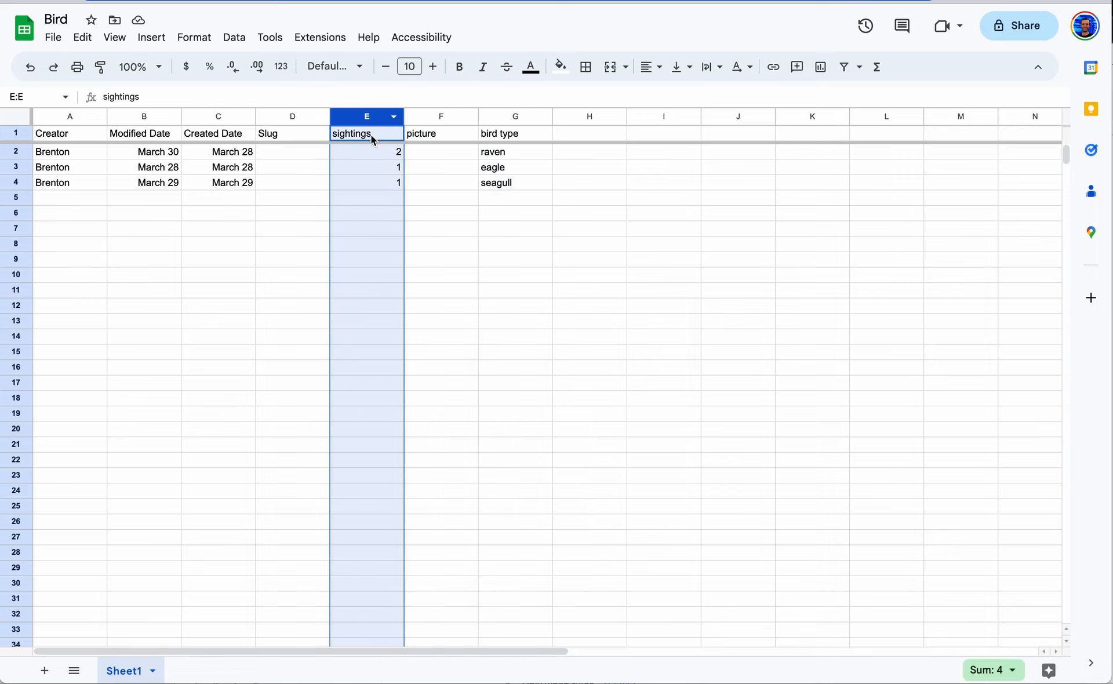
{"action": "left_click", "coordinate": [428, 136]}
{"action": "left_click", "coordinate": [504, 133]}
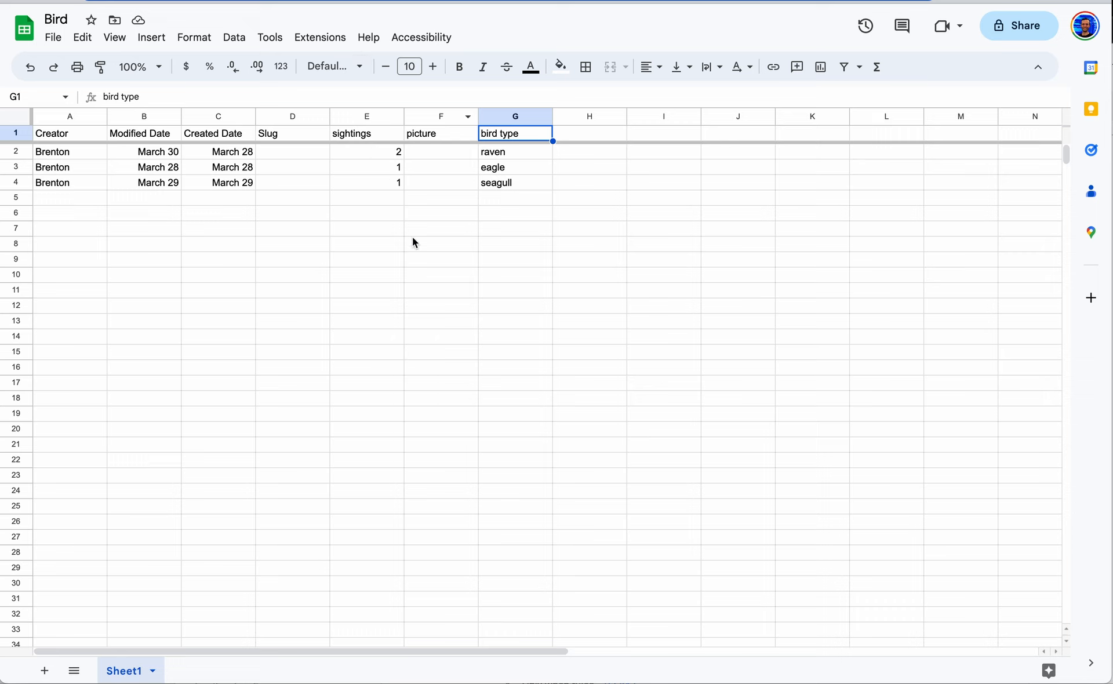
Switch to the Bubble editor and create a field named sightings of type number for the Bird data type
{"action": "left_click", "coordinate": [258, 1]}
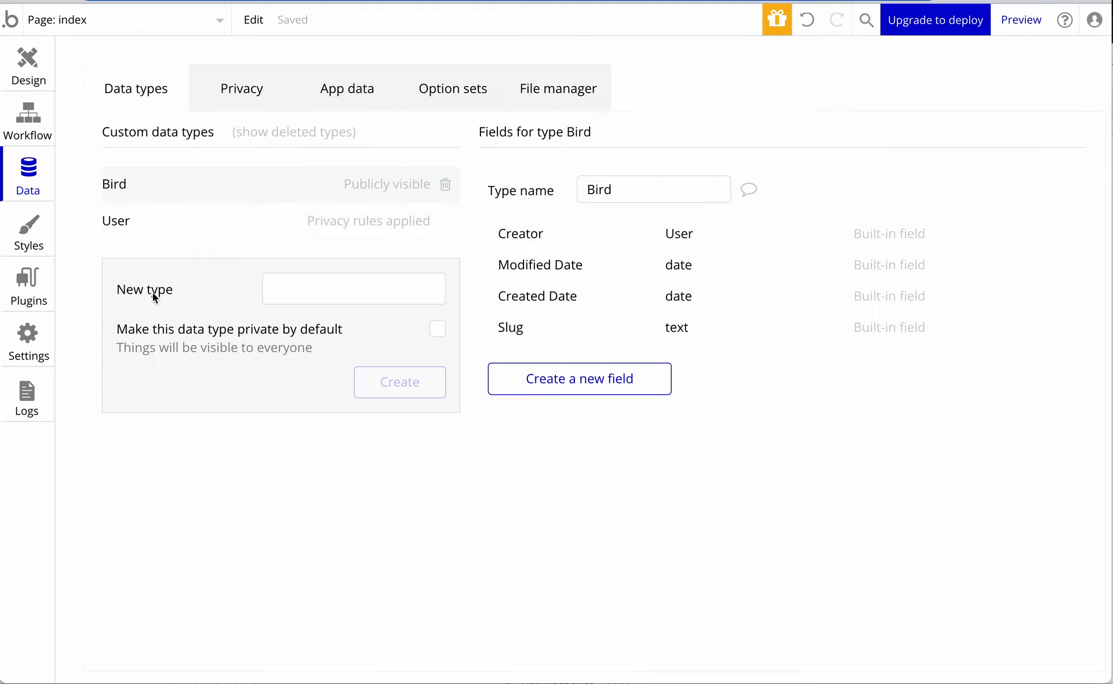
{"action": "left_click", "coordinate": [569, 385]}
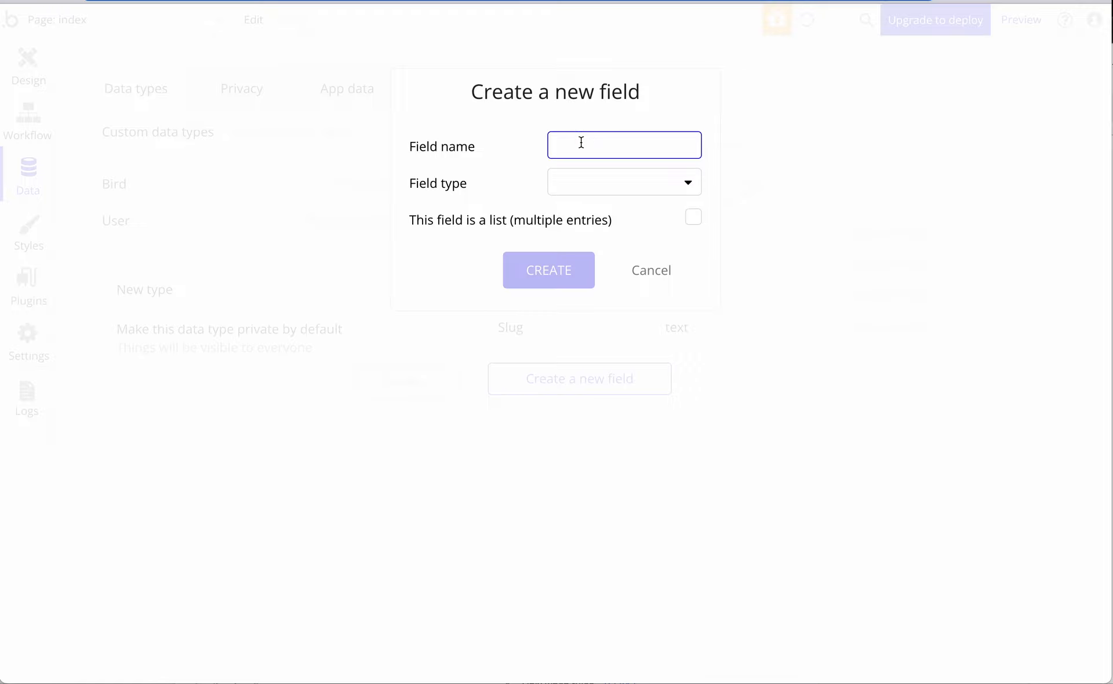
{"action": "type", "text": "sightings"}
{"action": "left_click", "coordinate": [616, 194]}
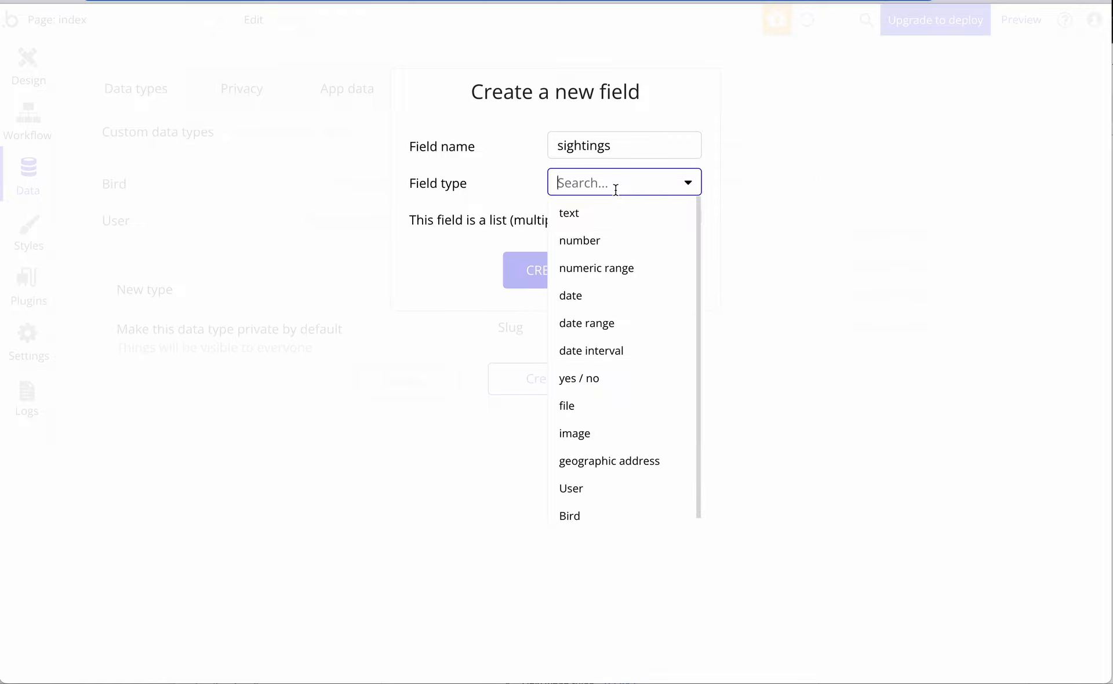
{"action": "left_click", "coordinate": [601, 243]}
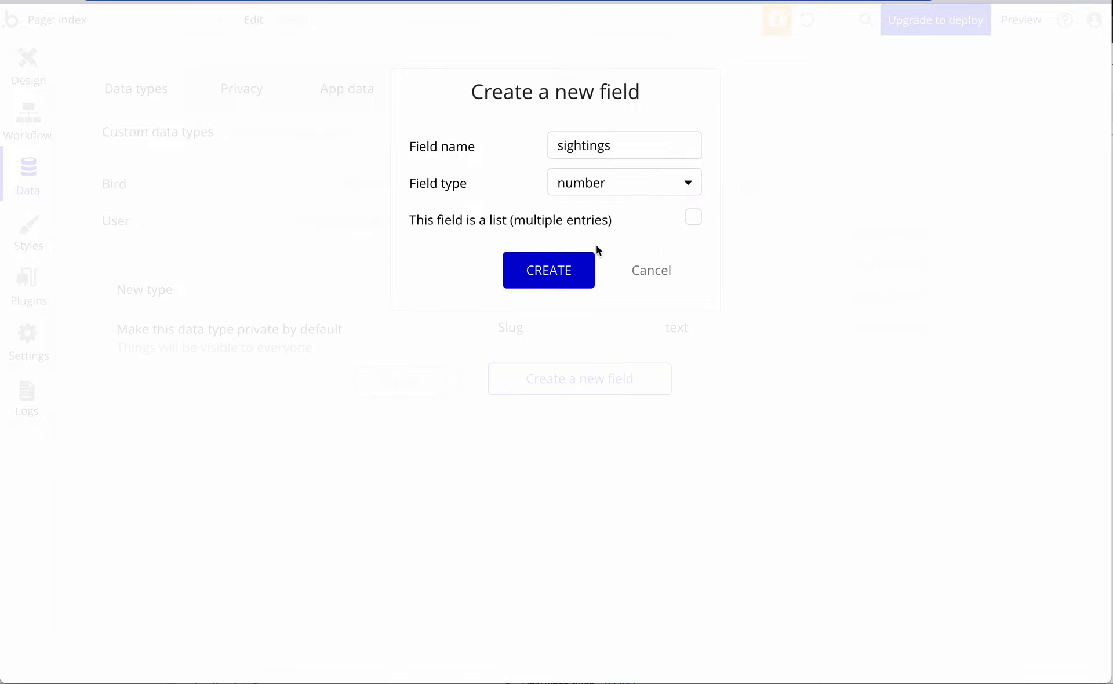
{"action": "left_click", "coordinate": [584, 268]}
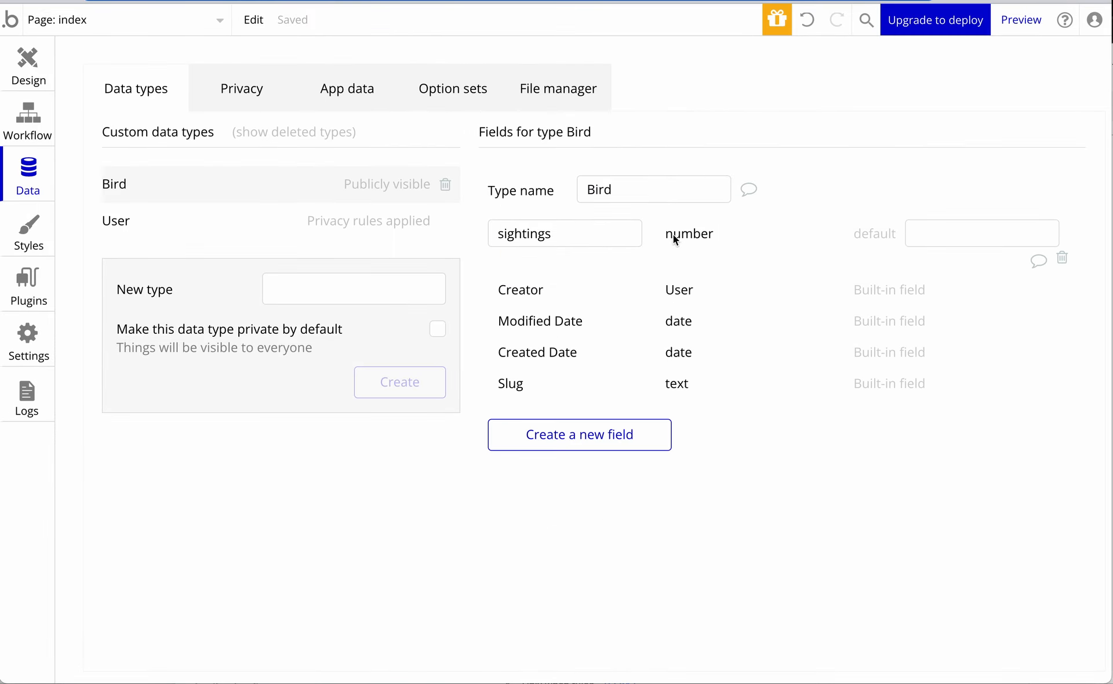
Create a field named picture of type image for the Bird data type
{"action": "left_click", "coordinate": [606, 434]}
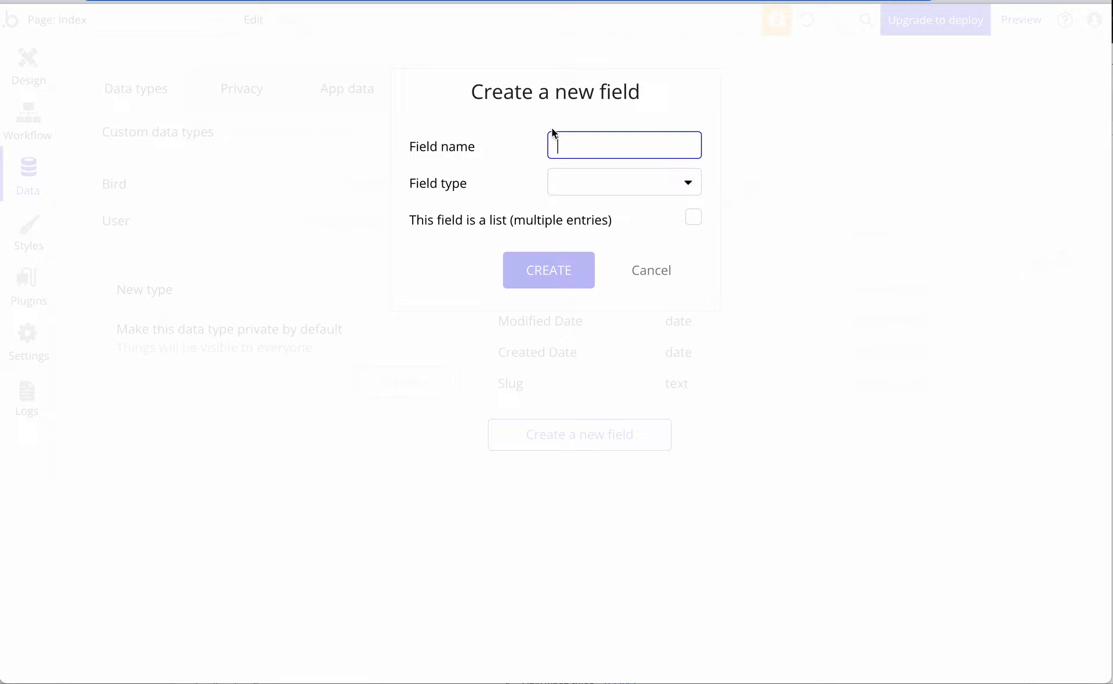
{"action": "type", "text": "picture"}
{"action": "left_click", "coordinate": [601, 174]}
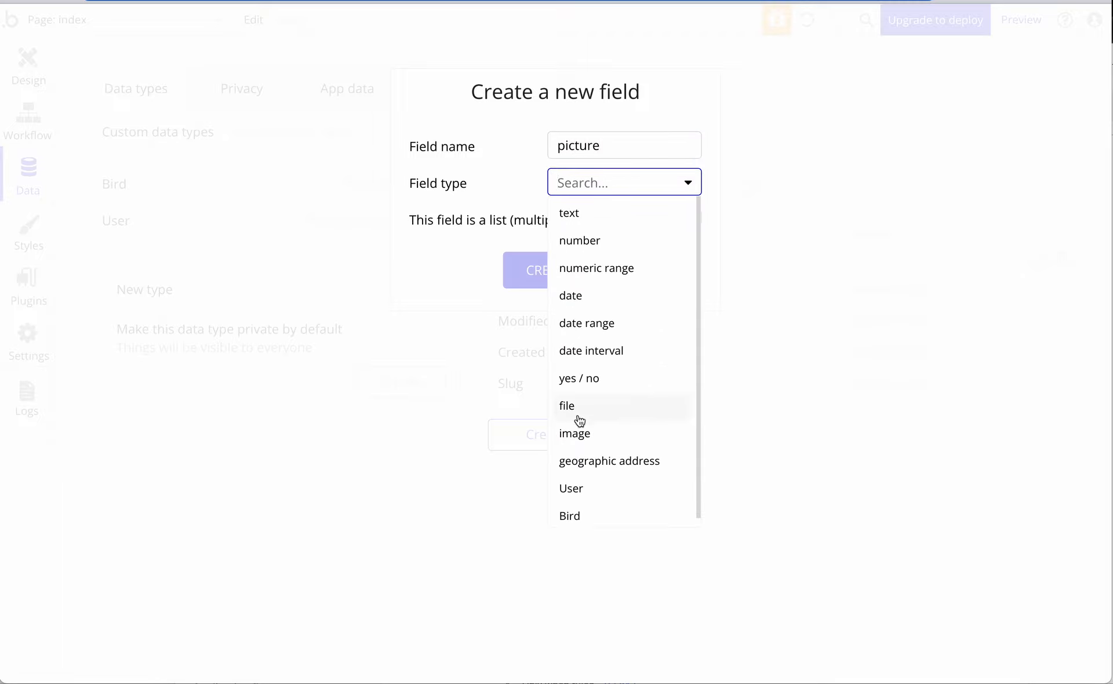
{"action": "scroll", "coordinate": [579, 421], "scroll_direction": "down", "scroll_amount": 1}
{"action": "scroll", "coordinate": [580, 422], "scroll_direction": "up", "scroll_amount": 1}
{"action": "left_click", "coordinate": [593, 432]}
{"action": "left_click", "coordinate": [564, 278]}
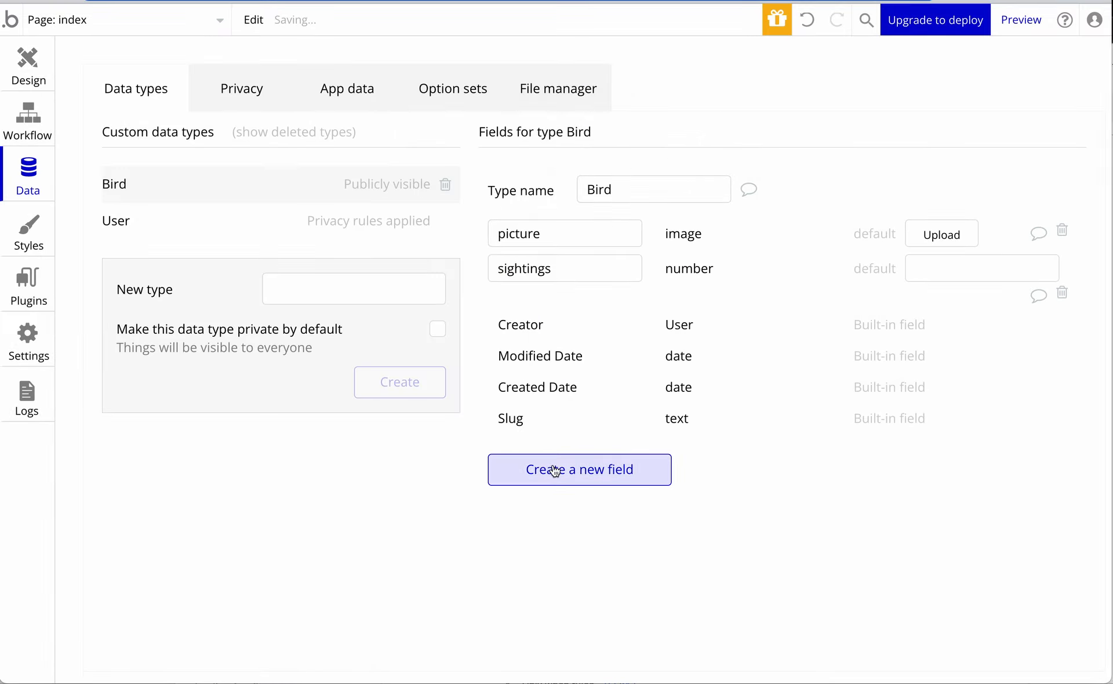
Create a field named bird type of type text for the Bird data type
{"action": "left_click", "coordinate": [580, 469]}
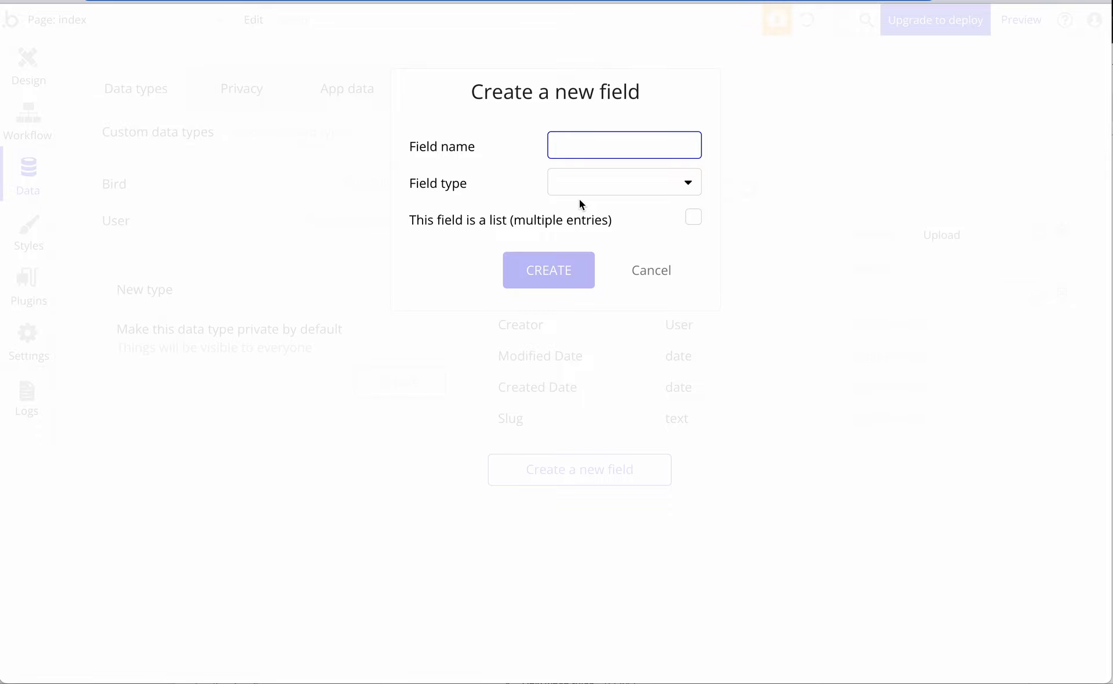
{"action": "type", "text": "type"}
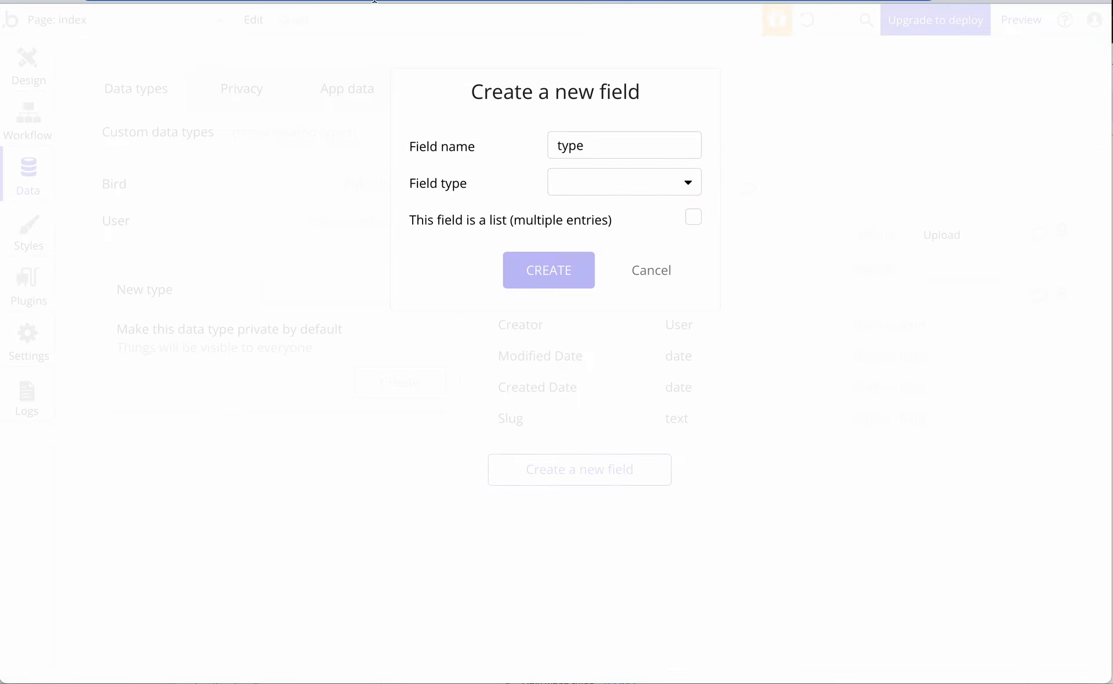
{"action": "left_click", "coordinate": [573, 145]}
{"action": "double_click", "coordinate": [574, 145]}
{"action": "type", "text": "bird type"}
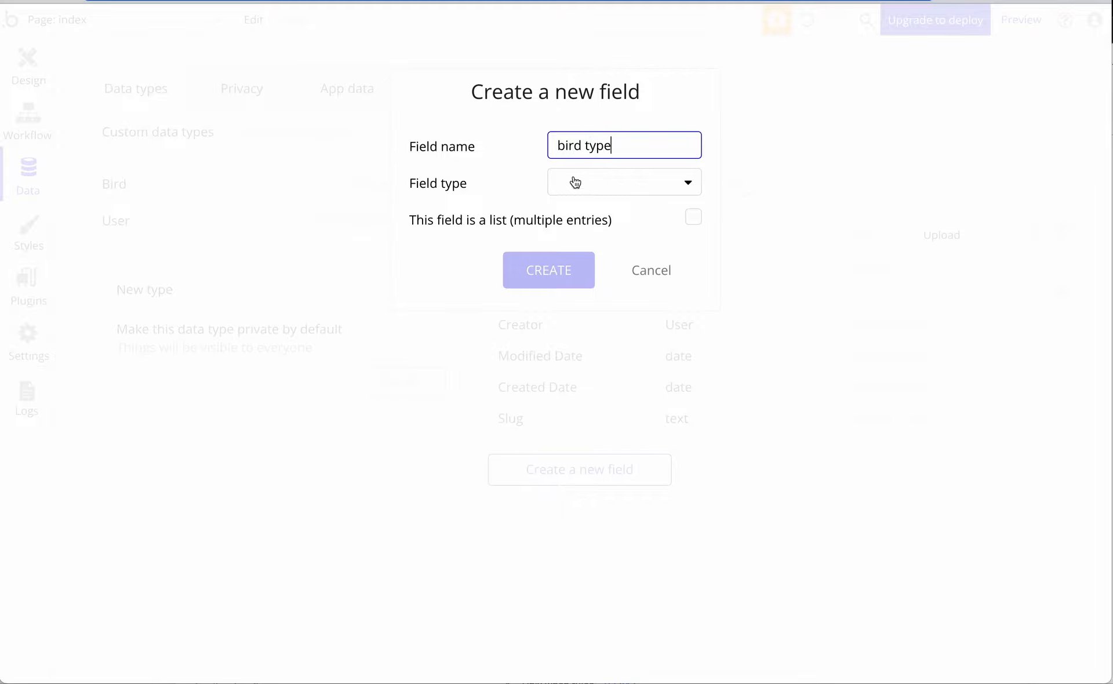
{"action": "left_click", "coordinate": [580, 183]}
{"action": "left_click", "coordinate": [590, 223]}
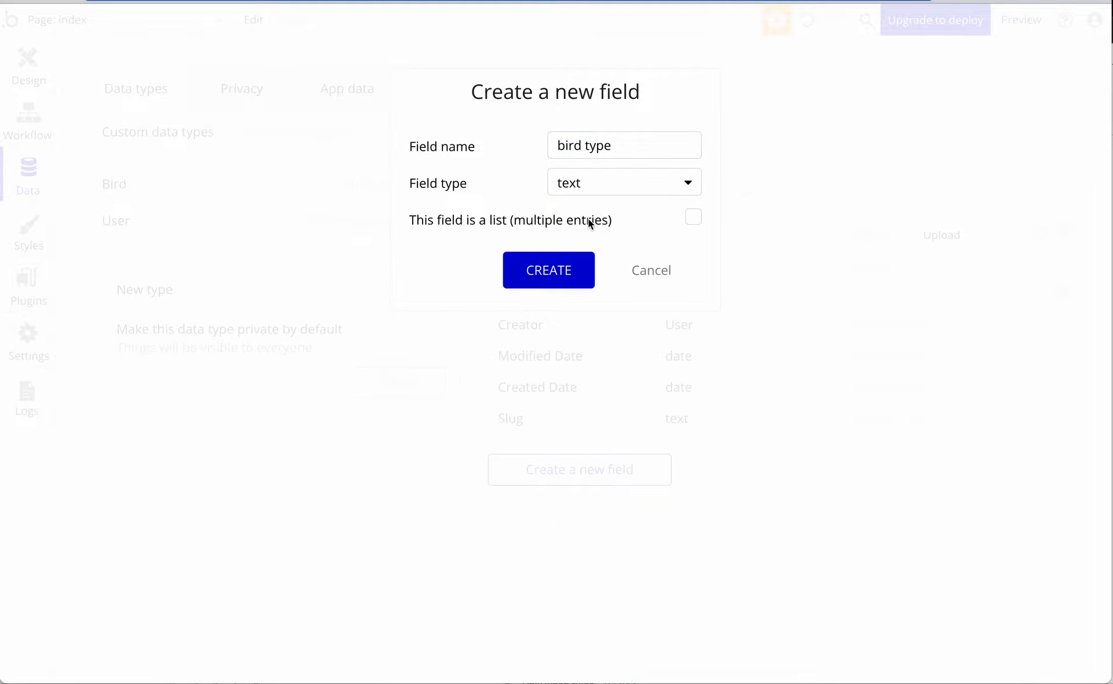
{"action": "left_click", "coordinate": [561, 260]}
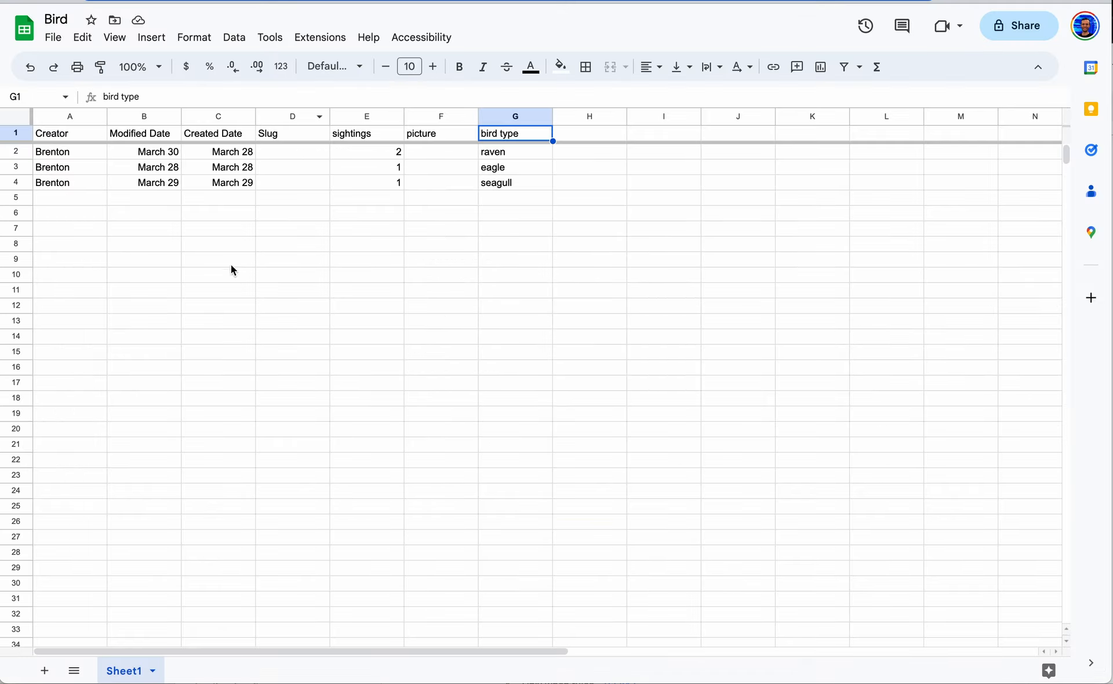
Switch to the Bird spreadsheet in Google Sheets and review the seagull entry by selecting its row across all fields
{"action": "left_click_drag", "start_coordinate": [78, 190], "coordinate": [508, 189]}
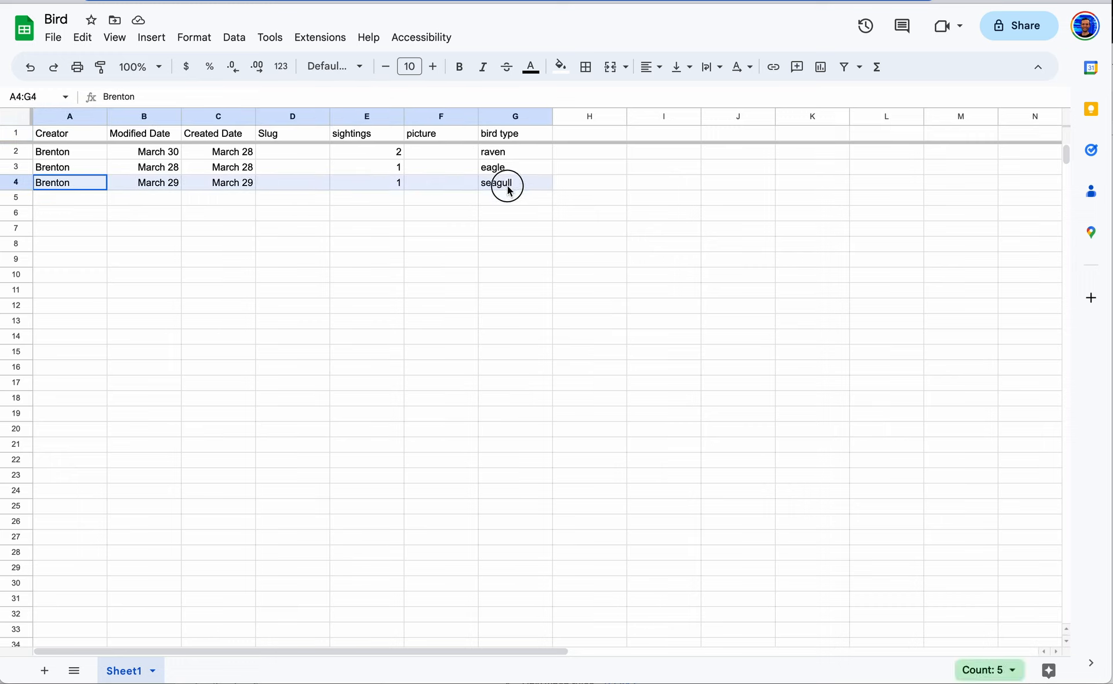
{"action": "left_click", "coordinate": [57, 186]}
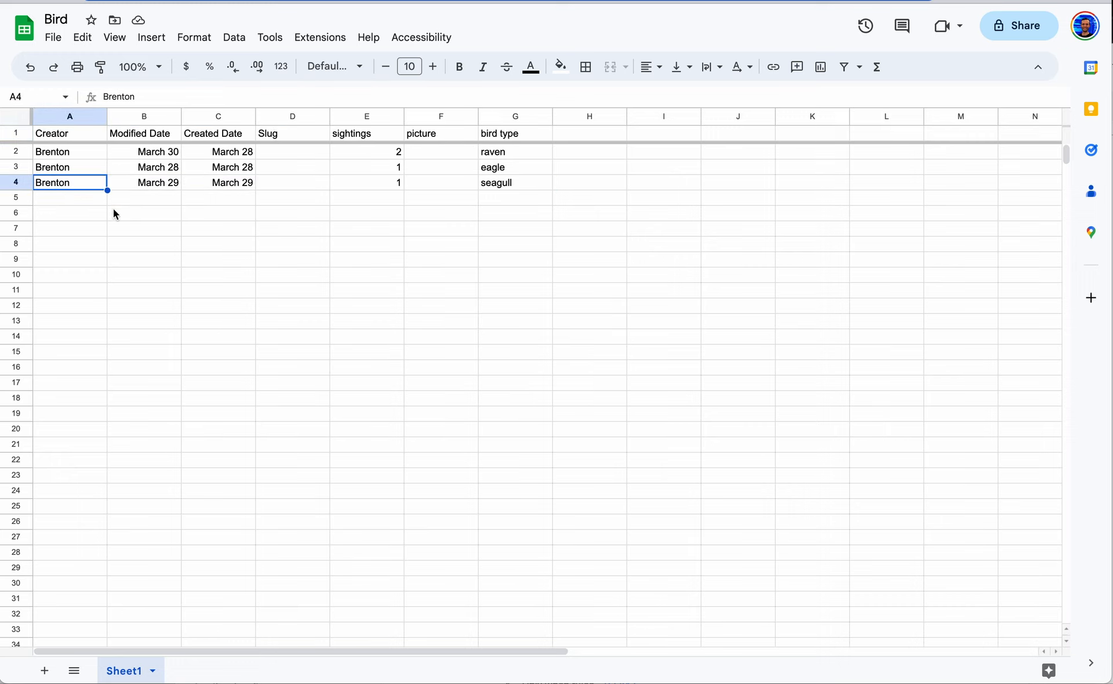
{"action": "left_click_drag", "start_coordinate": [511, 186], "coordinate": [77, 184]}
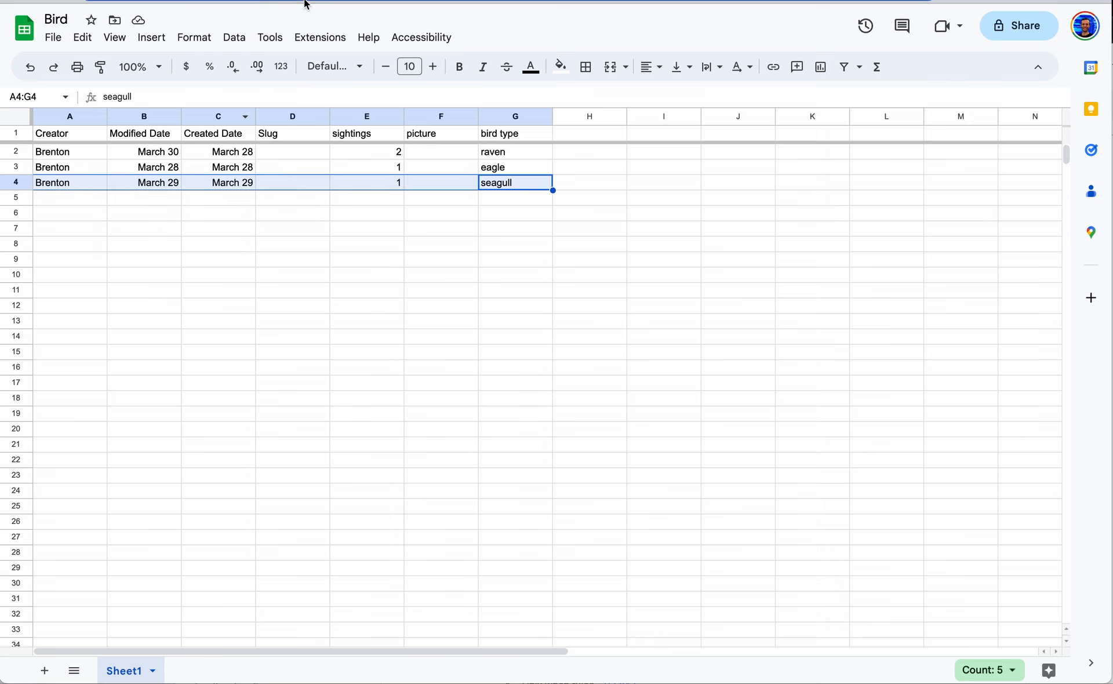
Switch back to the Bubble editor and open the index page's design view with the visual elements expanded
{"action": "left_click", "coordinate": [306, 1]}
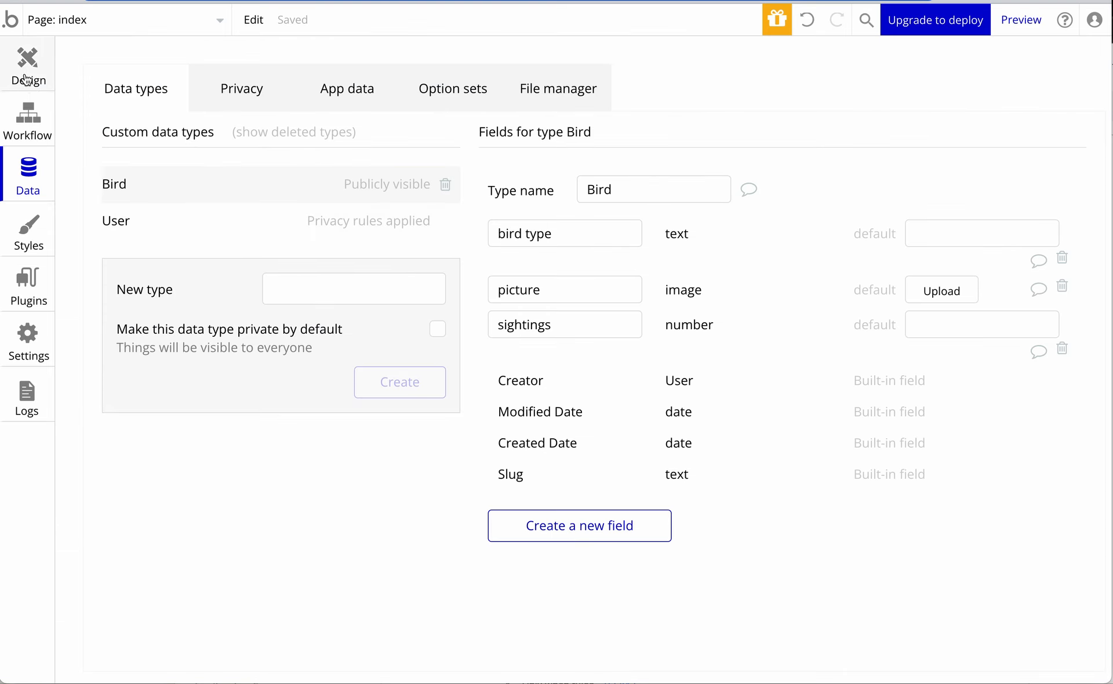
{"action": "left_click", "coordinate": [26, 78]}
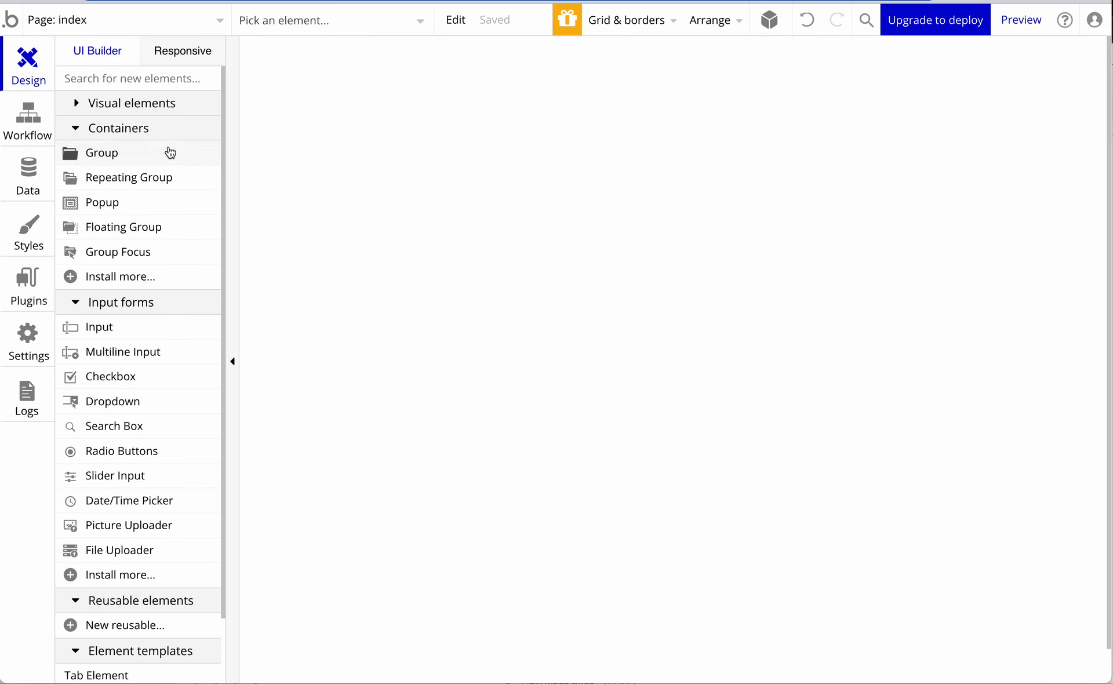
{"action": "left_click", "coordinate": [76, 104]}
{"action": "left_click_drag", "start_coordinate": [91, 129], "coordinate": [365, 124]}
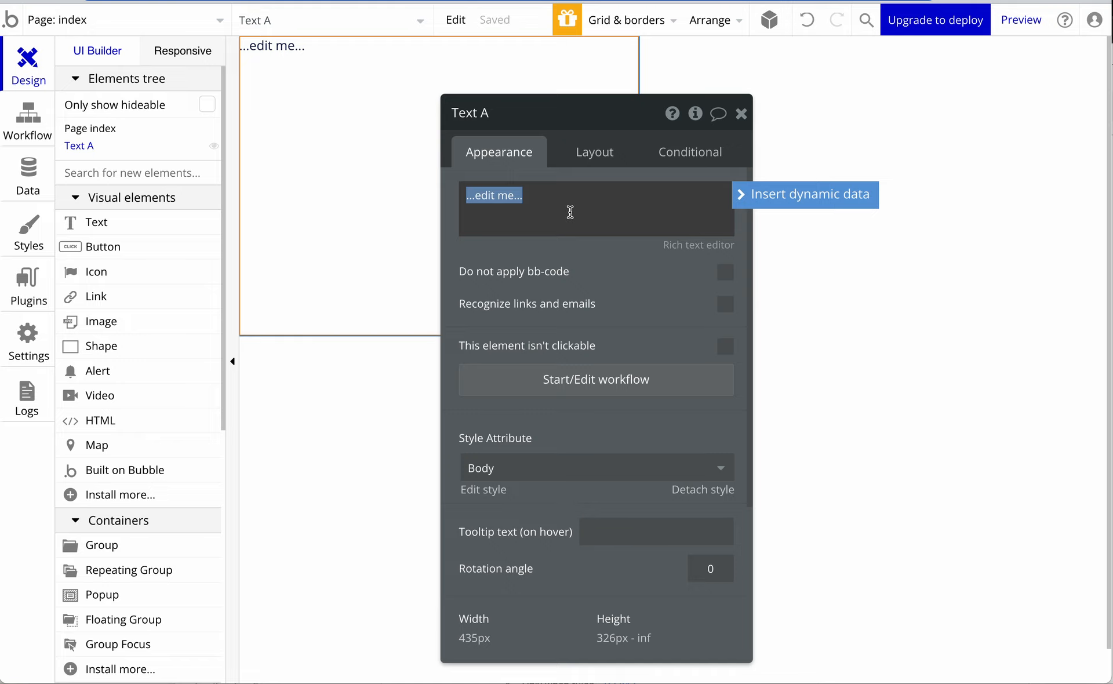
{"action": "left_click", "coordinate": [741, 113]}
{"action": "key", "text": "Delete"}
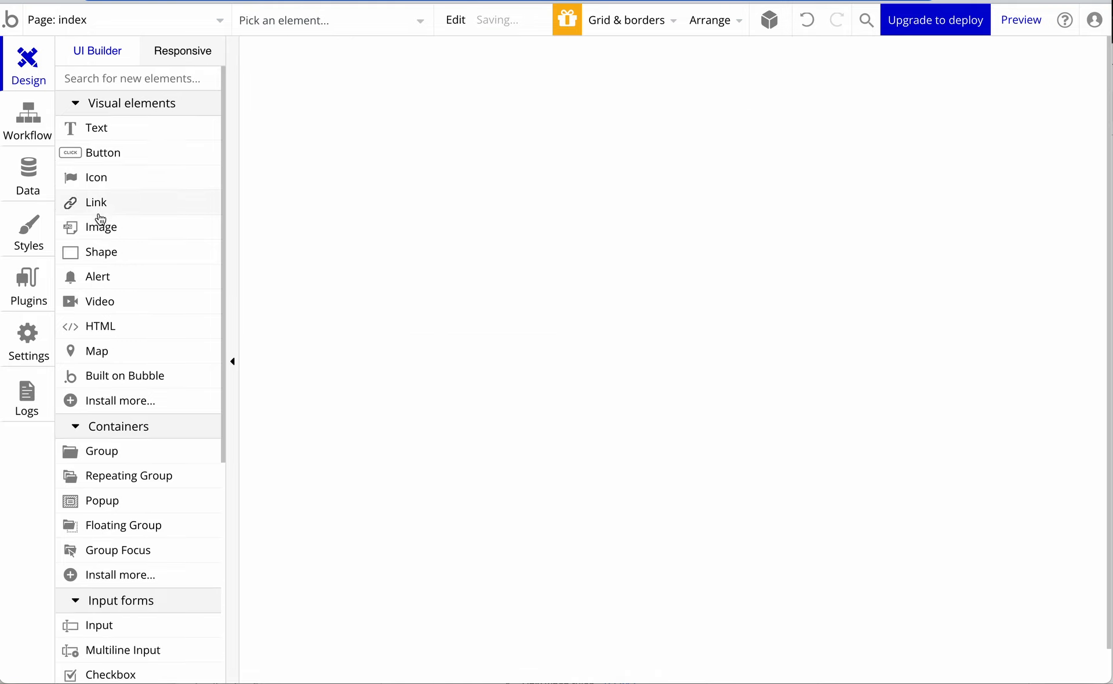
Add an Input element to the index page with the placeholder Sightings and the content format Integer
{"action": "scroll", "coordinate": [99, 318], "scroll_direction": "down", "scroll_amount": 5}
{"action": "left_click_drag", "start_coordinate": [97, 355], "coordinate": [424, 177]}
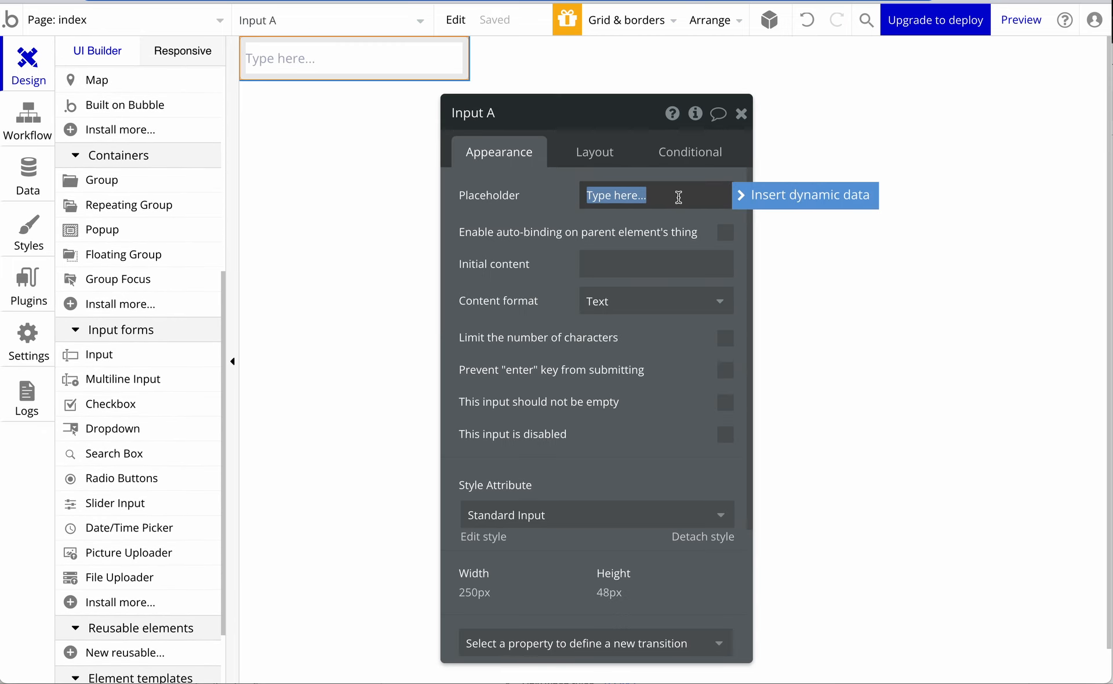
{"action": "type", "text": "B"}
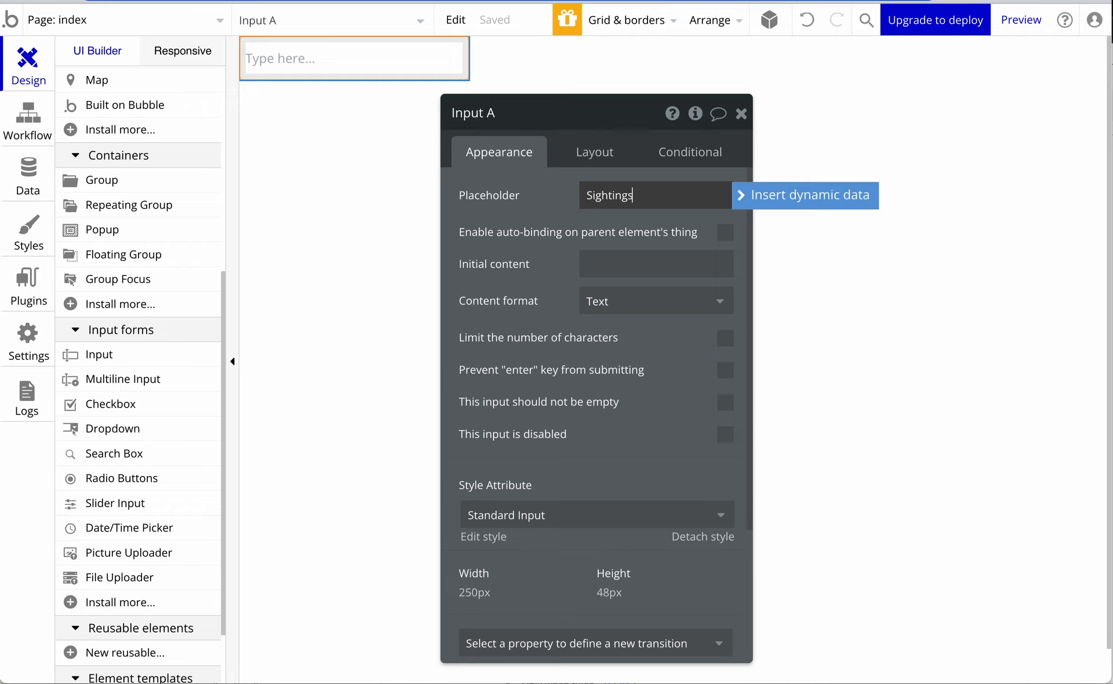
{"action": "left_click", "coordinate": [717, 301]}
{"action": "left_click", "coordinate": [654, 412]}
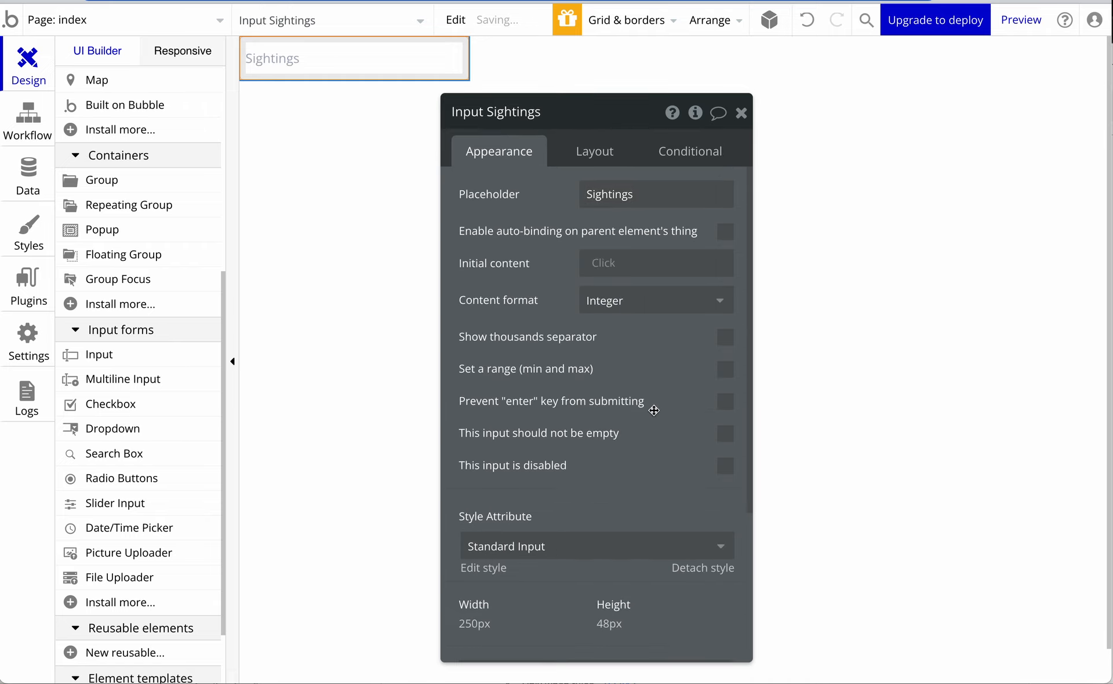
{"action": "left_click", "coordinate": [351, 193]}
Add a second Input element below the Sightings input with the placeholder Bird Type
{"action": "left_click_drag", "start_coordinate": [97, 353], "coordinate": [338, 210]}
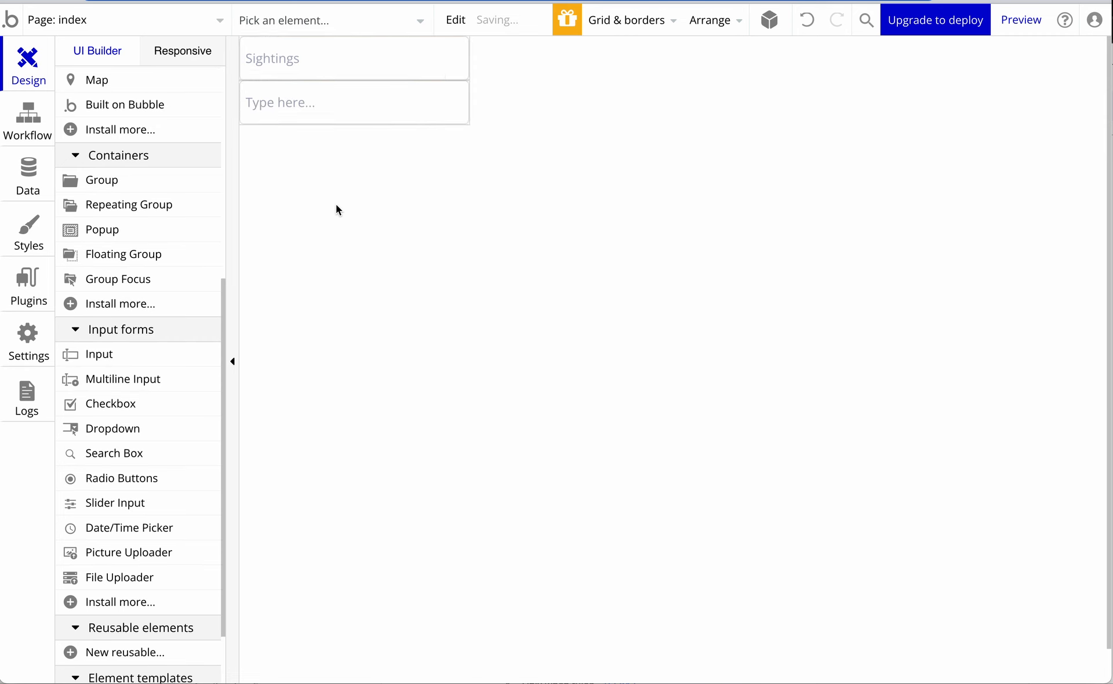
{"action": "type", "text": "Bir"}
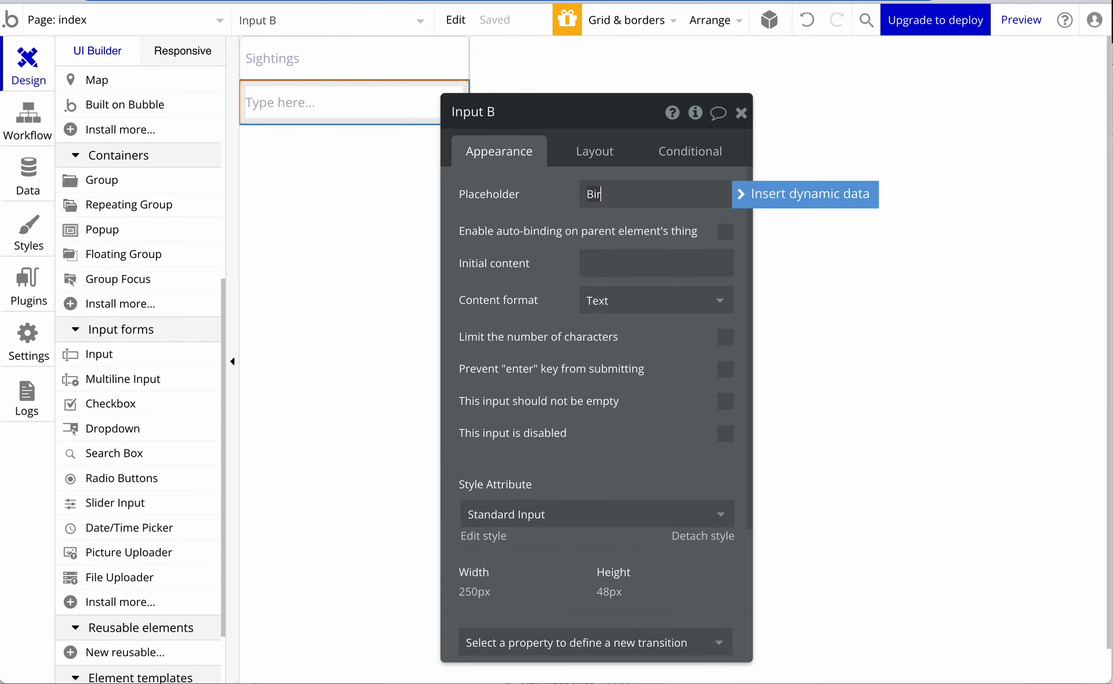
{"action": "type", "text": "d Type"}
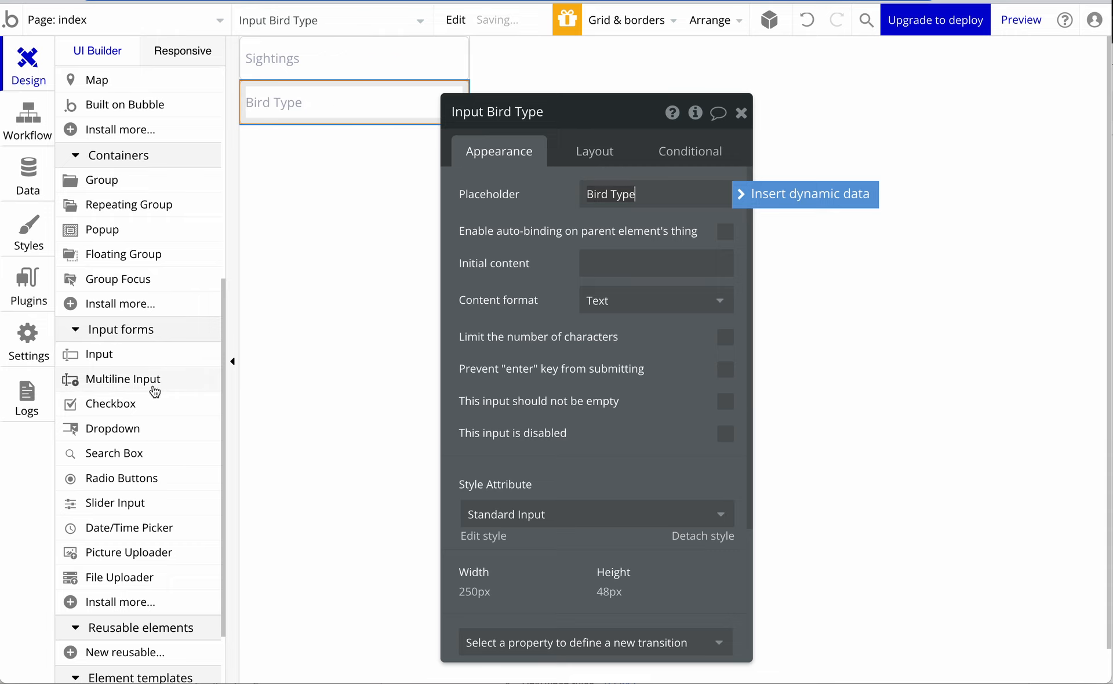
{"action": "left_click", "coordinate": [152, 384]}
Add a Picture Uploader below the Bird Type input with the placeholder Bird Photo
{"action": "scroll", "coordinate": [154, 385], "scroll_direction": "down", "scroll_amount": 2}
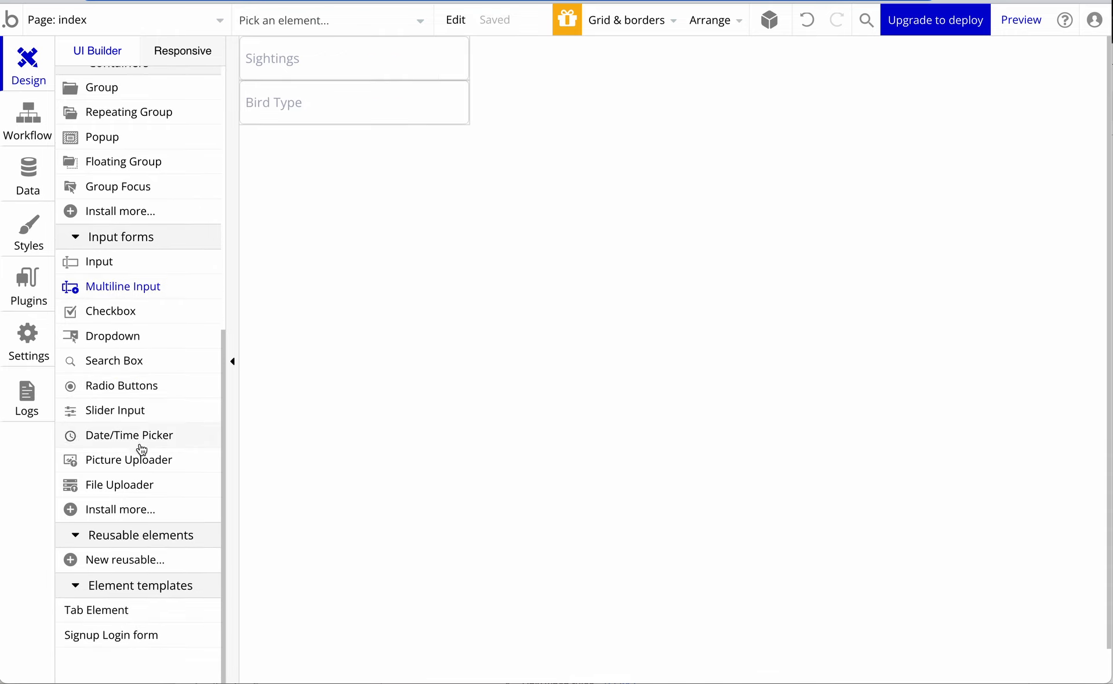
{"action": "left_click", "coordinate": [133, 460]}
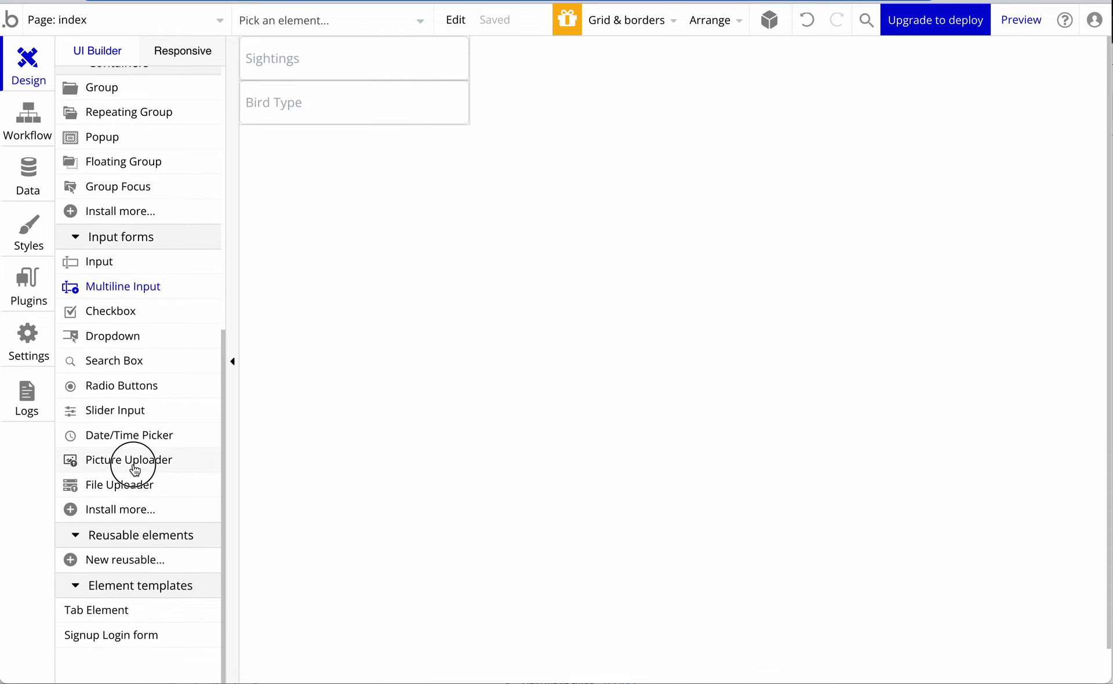
{"action": "left_click", "coordinate": [322, 206]}
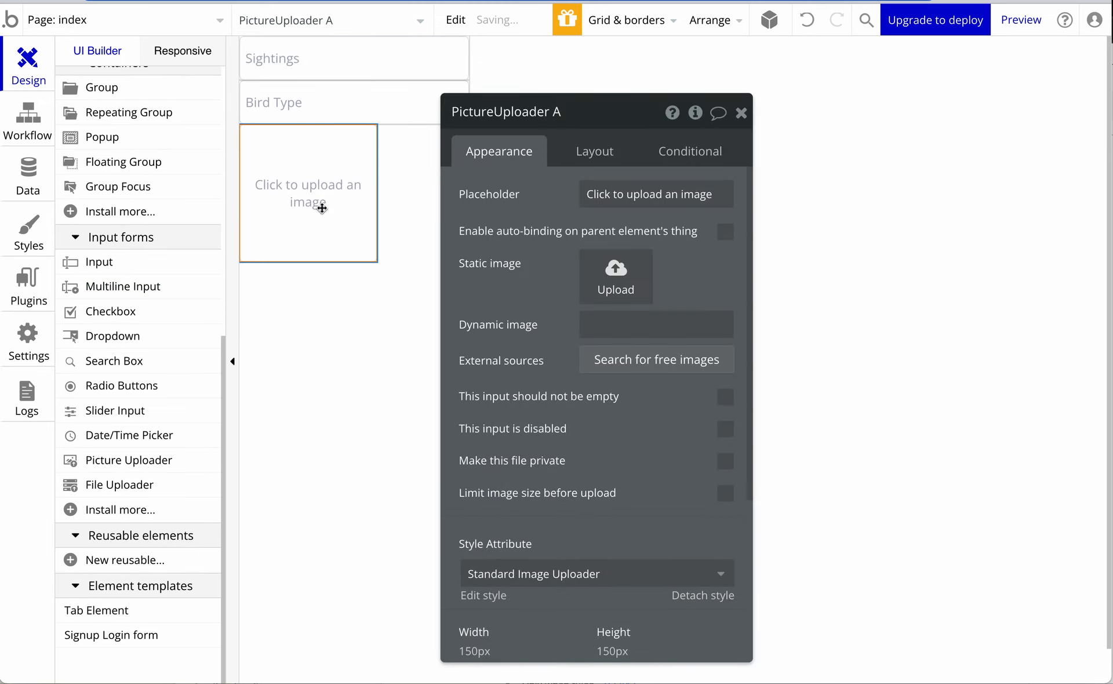
{"action": "left_click", "coordinate": [636, 200]}
{"action": "key", "text": "BackSpace"}
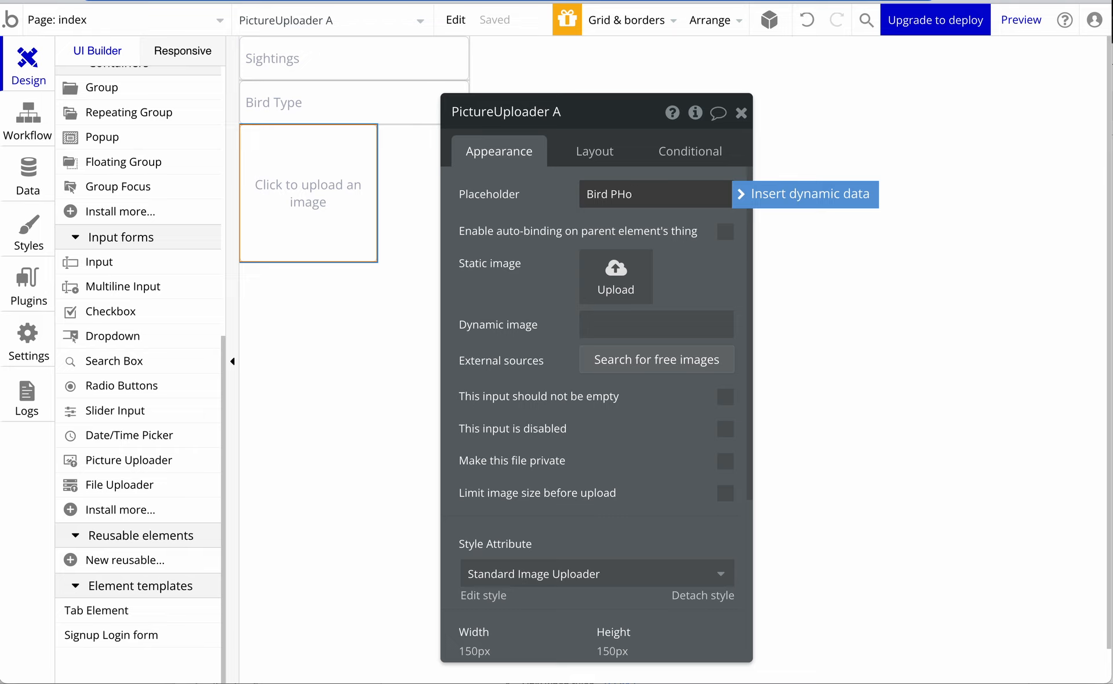
{"action": "left_click", "coordinate": [546, 297]}
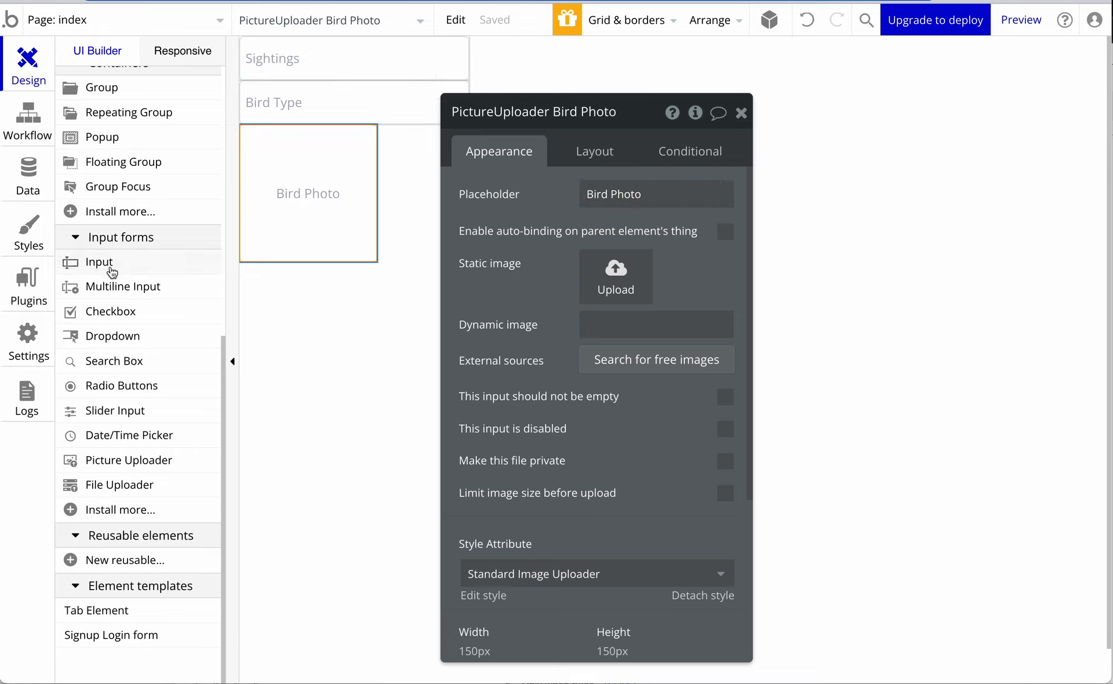
Add a Button below the picture uploader with the label Add New Bird
{"action": "scroll", "coordinate": [107, 232], "scroll_direction": "up", "scroll_amount": 3}
{"action": "scroll", "coordinate": [105, 178], "scroll_direction": "up", "scroll_amount": 5}
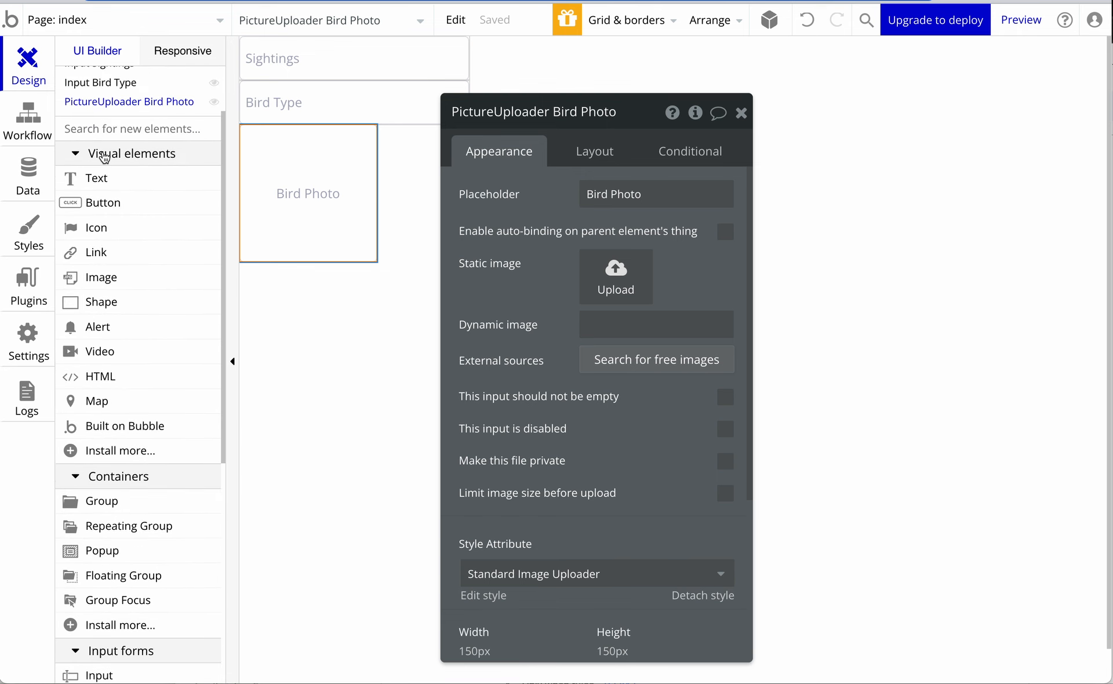
{"action": "left_click_drag", "start_coordinate": [102, 204], "coordinate": [323, 299]}
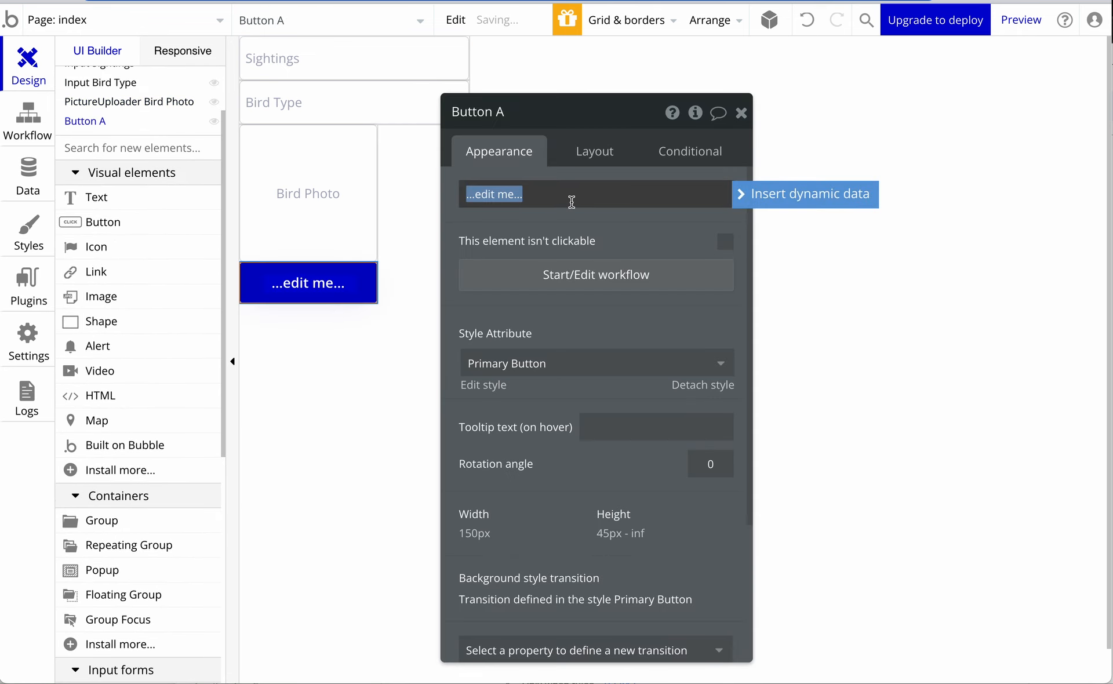
{"action": "type", "text": "Add New Bird"}
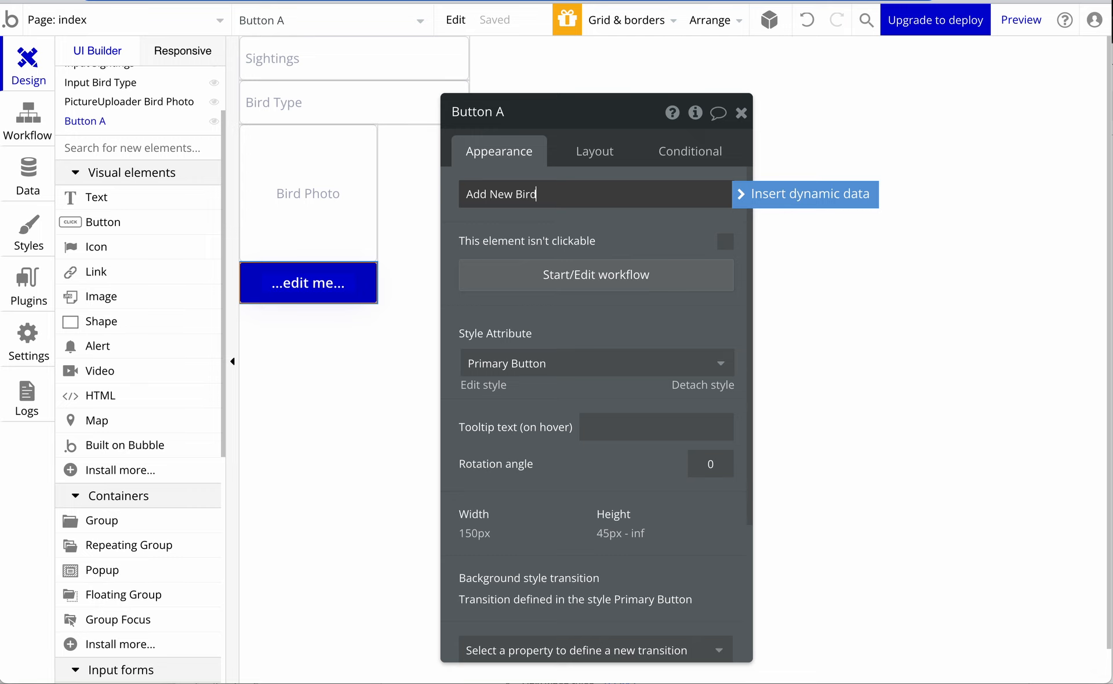
{"action": "left_click", "coordinate": [411, 232]}
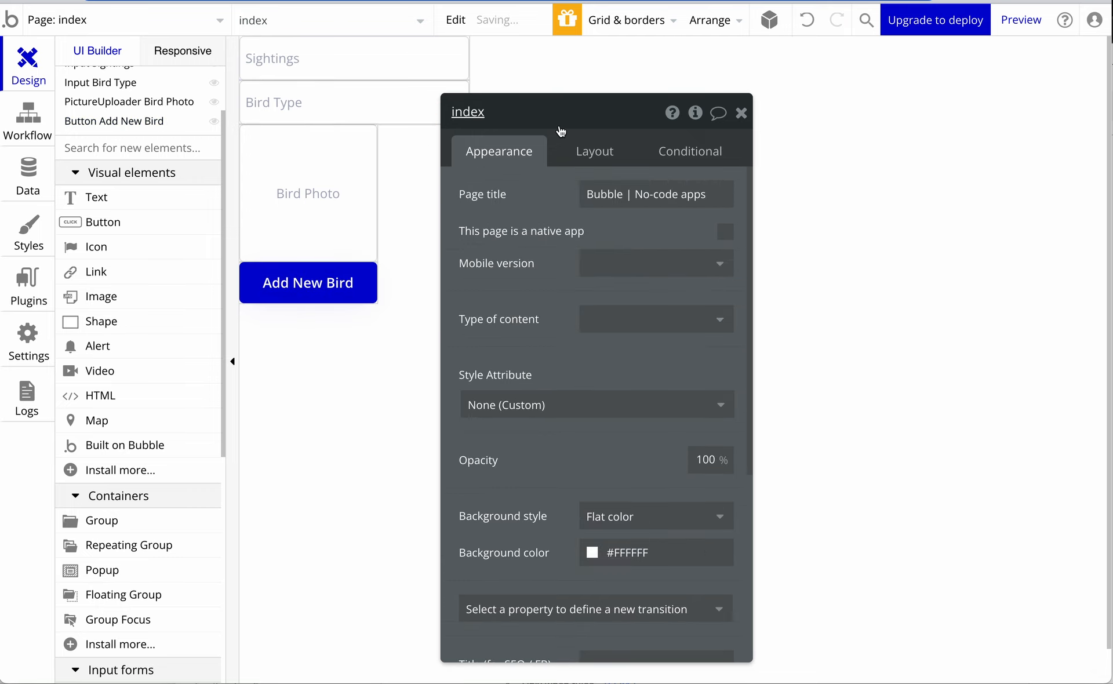
Move the property editor away from the form and try renaming the Sightings input element to Input Sightings whatever
{"action": "left_click_drag", "start_coordinate": [561, 131], "coordinate": [708, 124]}
{"action": "left_click", "coordinate": [429, 54]}
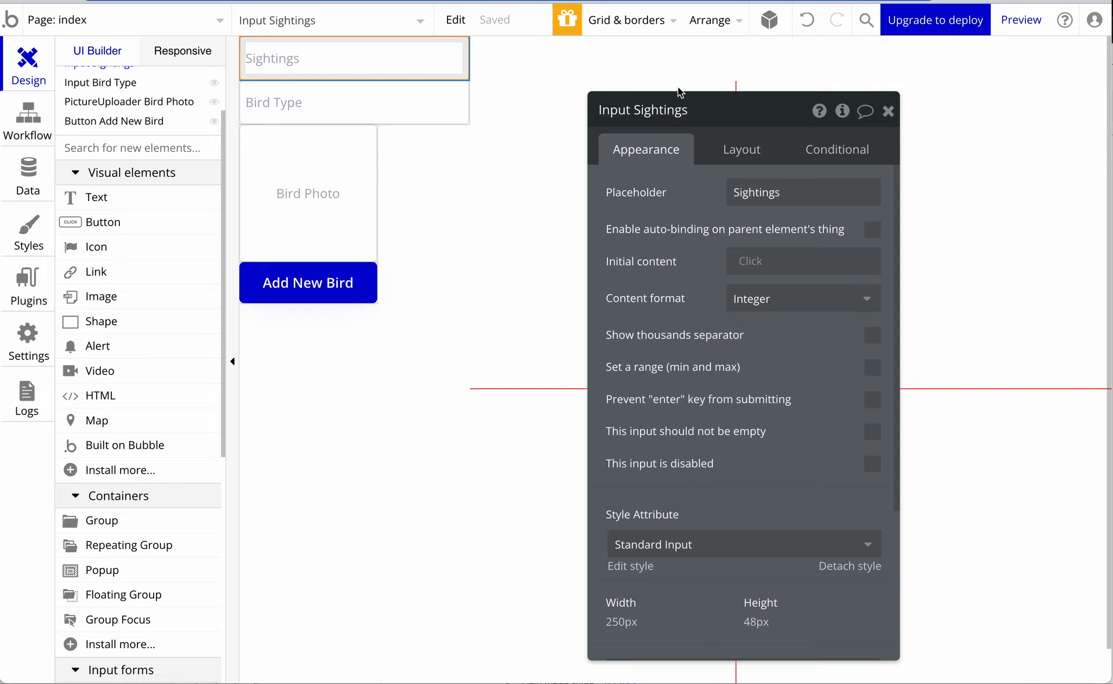
{"action": "left_click", "coordinate": [709, 113]}
{"action": "left_click", "coordinate": [668, 111]}
{"action": "double_click", "coordinate": [669, 110]}
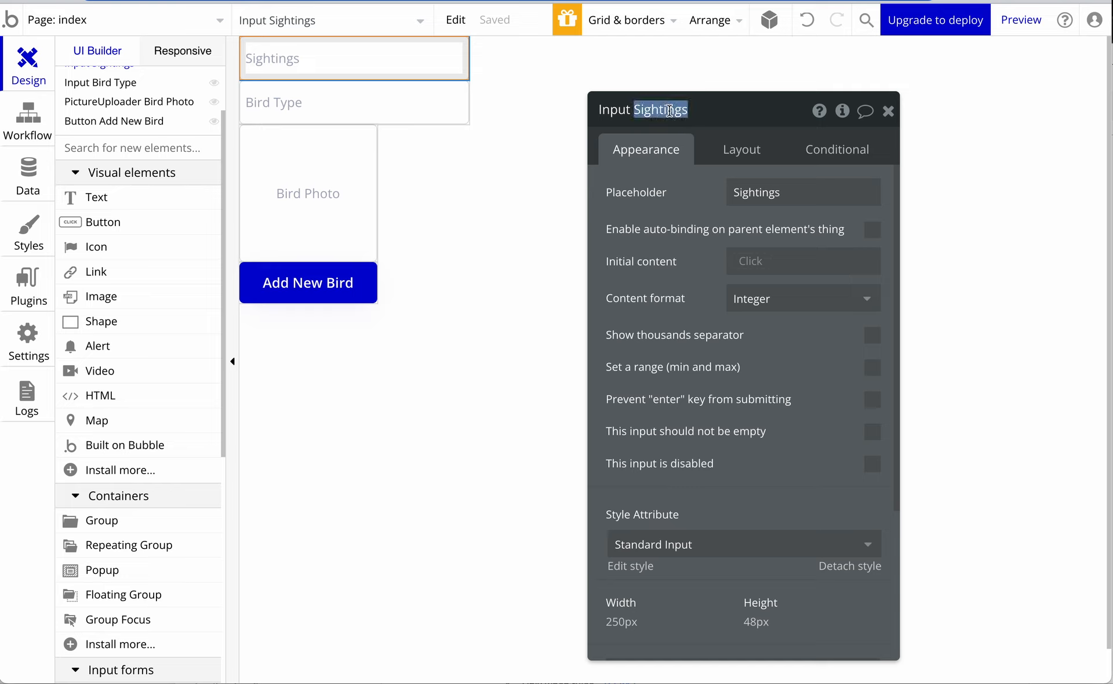
{"action": "key", "text": "Right"}
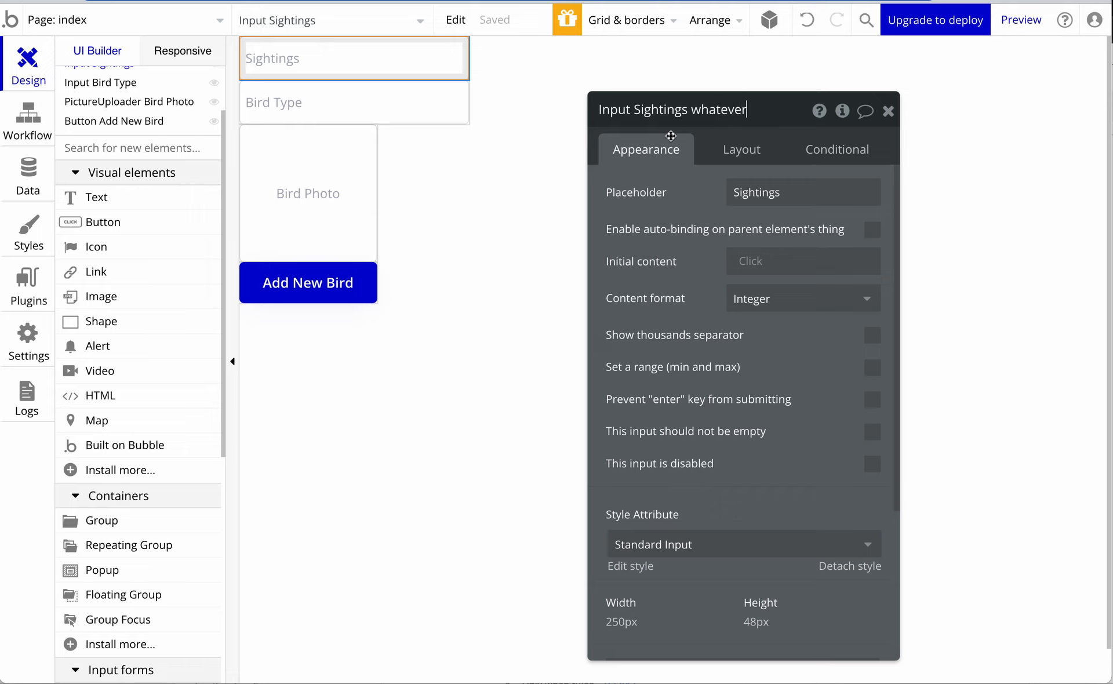
Remove the word whatever from the Sightings input's element name and return to its appearance settings
{"action": "double_click", "coordinate": [708, 112]}
{"action": "key", "text": "BackSpace"}
{"action": "left_click", "coordinate": [721, 139]}
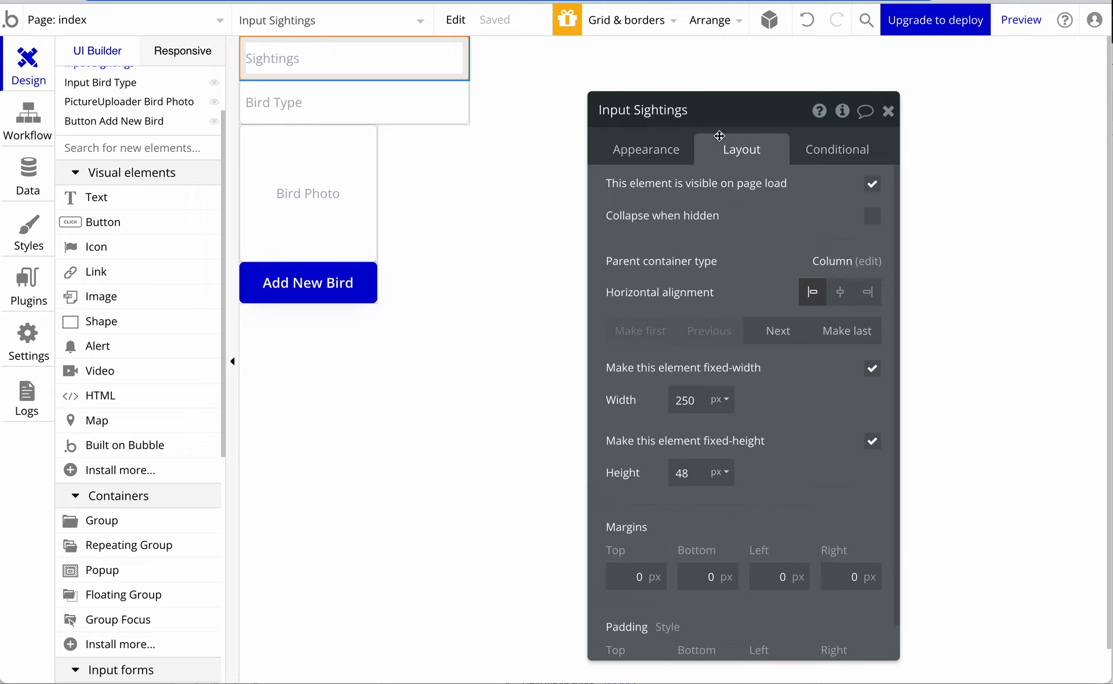
{"action": "left_click", "coordinate": [639, 136]}
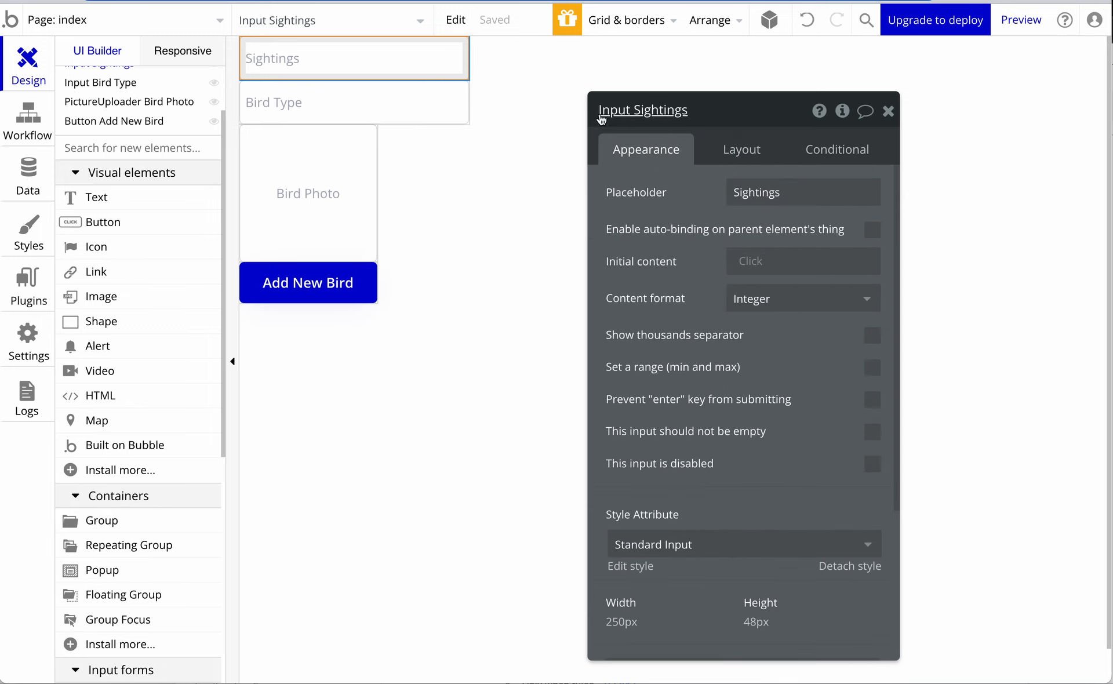
Check the Bird Type input and Bird Photo uploader, and start a click workflow for the Add New Bird button, opening its action list
{"action": "left_click", "coordinate": [385, 102]}
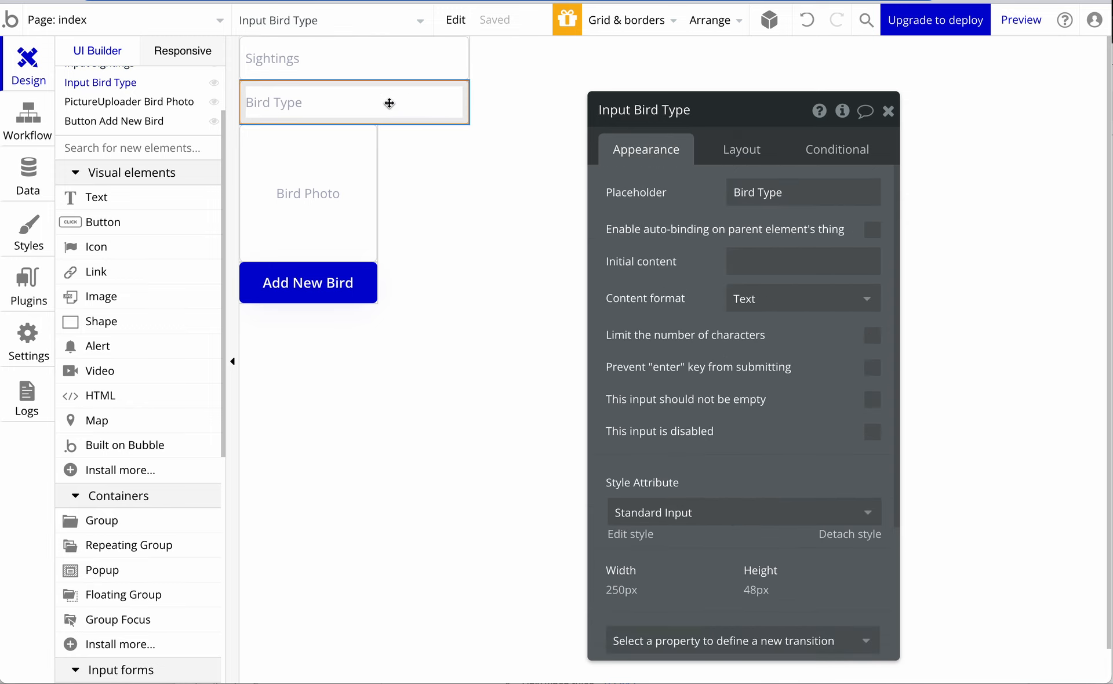
{"action": "left_click", "coordinate": [355, 187]}
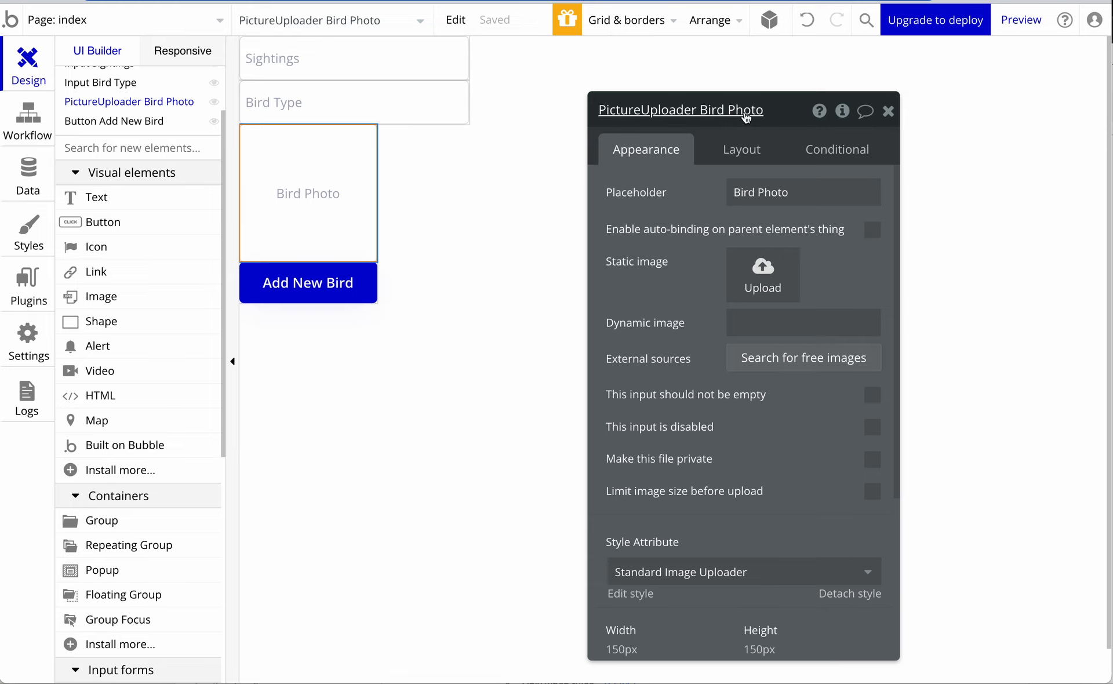
{"action": "left_click", "coordinate": [328, 289]}
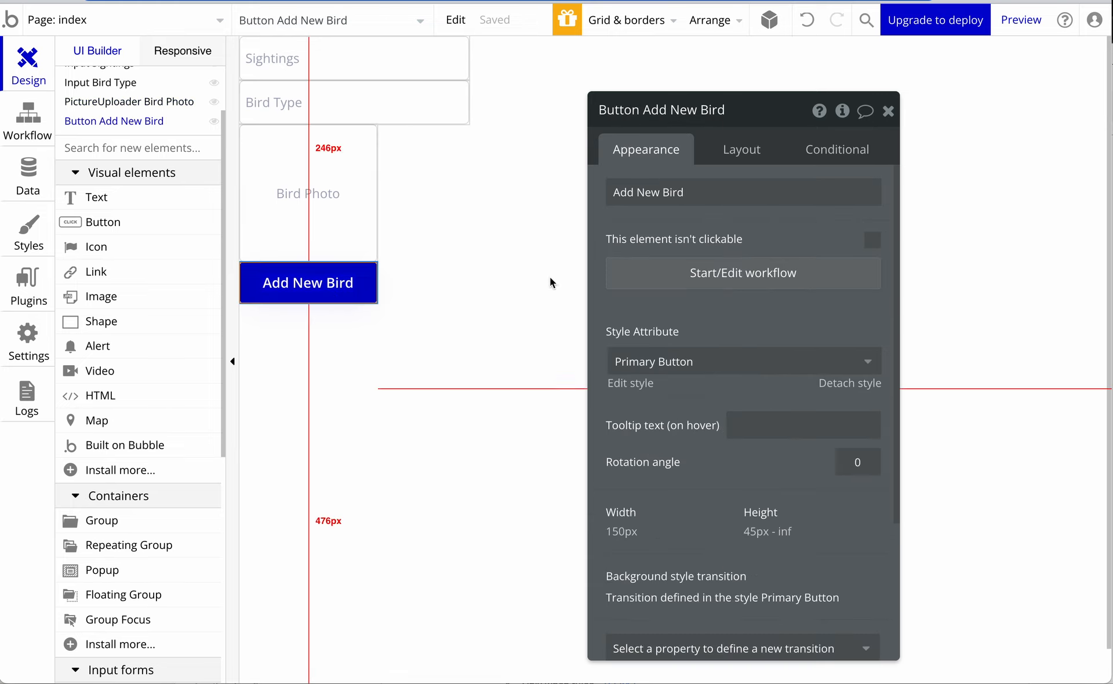
{"action": "left_click", "coordinate": [672, 276]}
{"action": "left_click", "coordinate": [158, 244]}
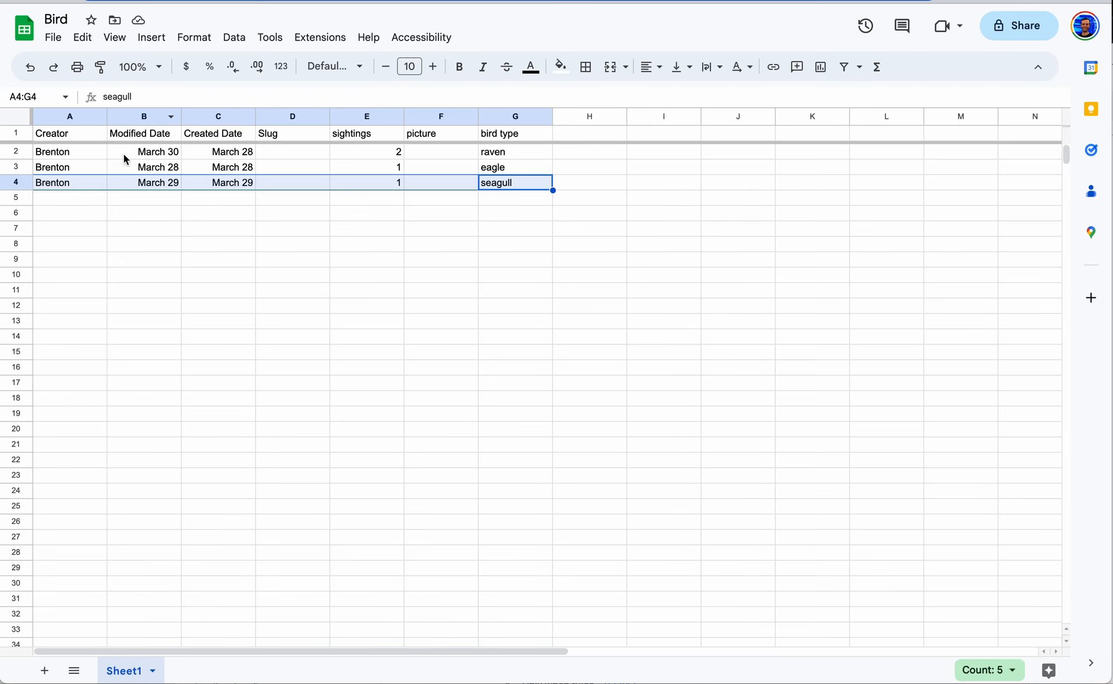
Switch to the Bird spreadsheet in Google Sheets and highlight the raven row from Creator to bird type
{"action": "left_click", "coordinate": [94, 169]}
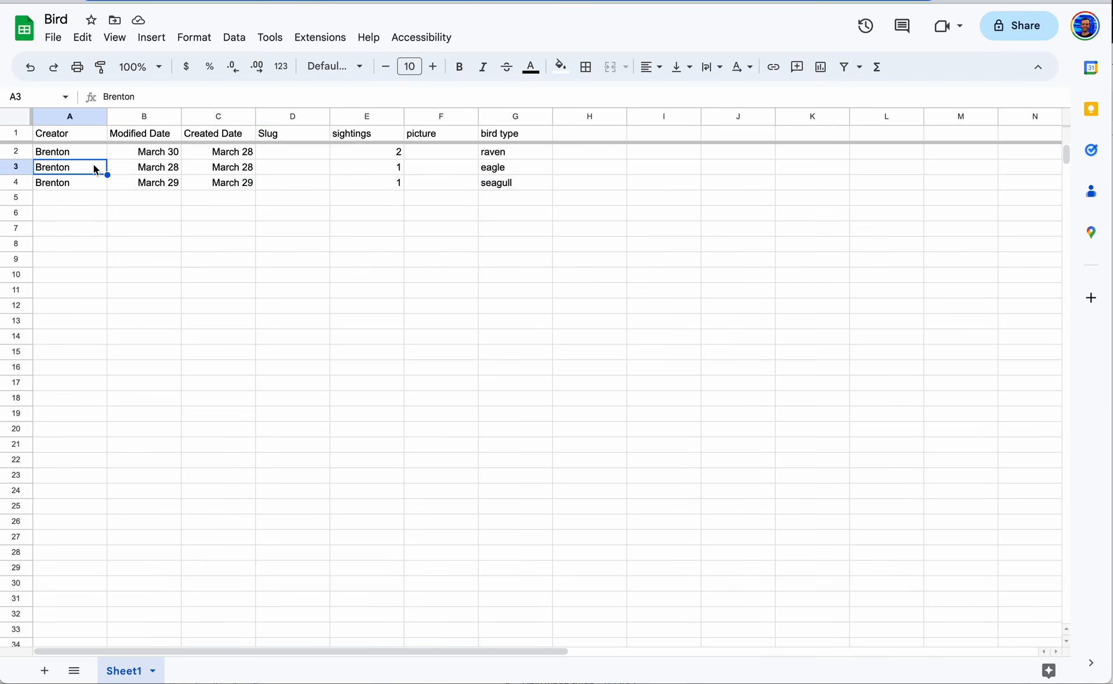
{"action": "left_click_drag", "start_coordinate": [99, 154], "coordinate": [487, 151]}
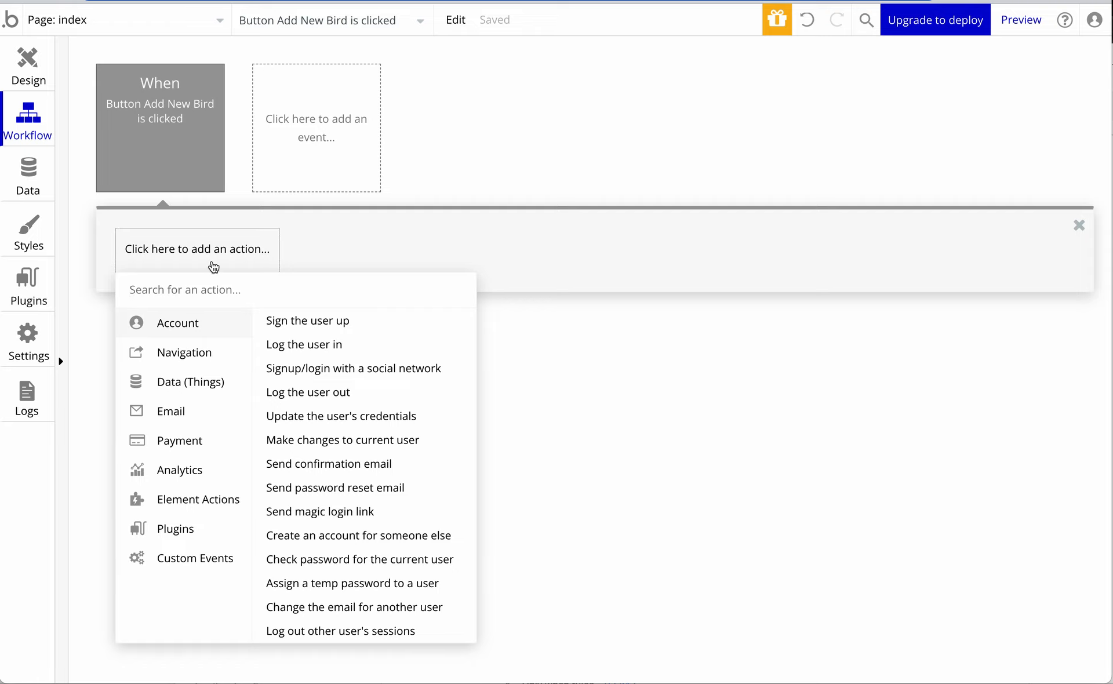
{"action": "type", "text": "make"}
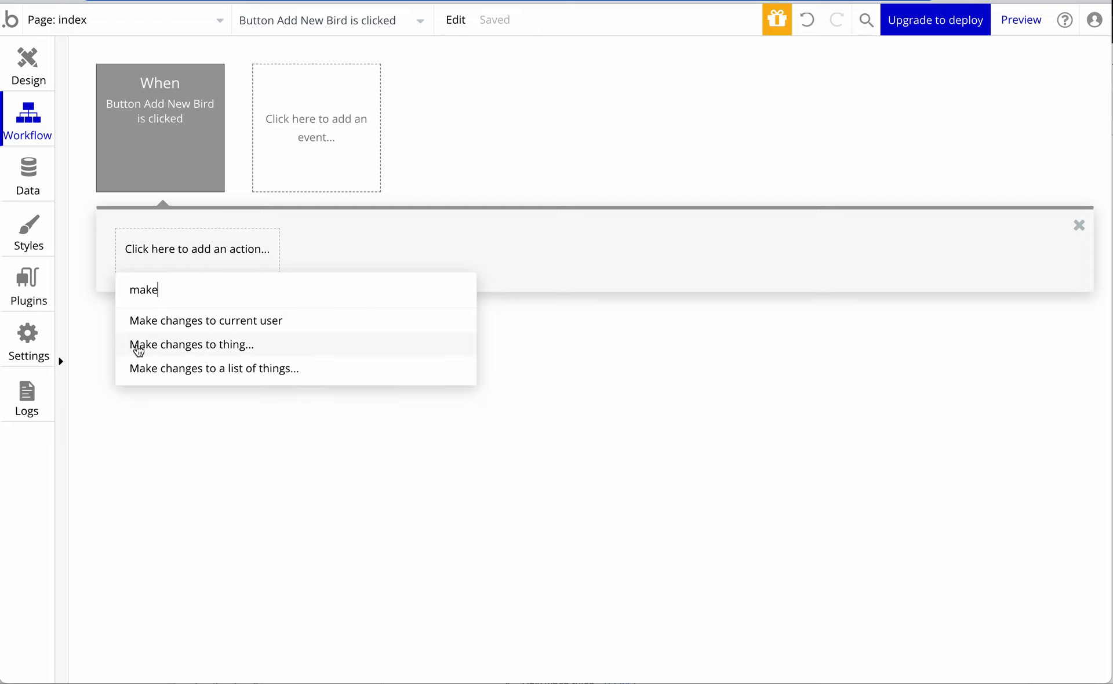
{"action": "mouse_move", "coordinate": [239, 349]}
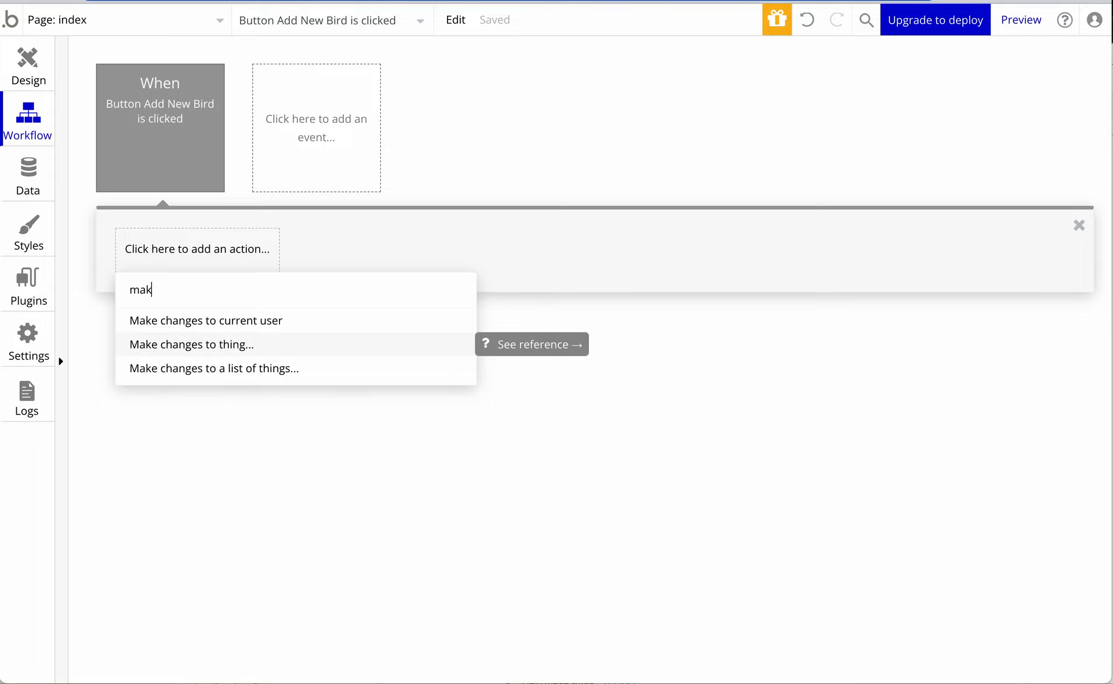
{"action": "key", "text": "BackSpace"}
{"action": "key", "text": "BackSpace"}
{"action": "key", "text": "BackSpace"}
Add a Create a new thing action to the Add New Bird button's workflow and set its type to Bird
{"action": "type", "text": "create"}
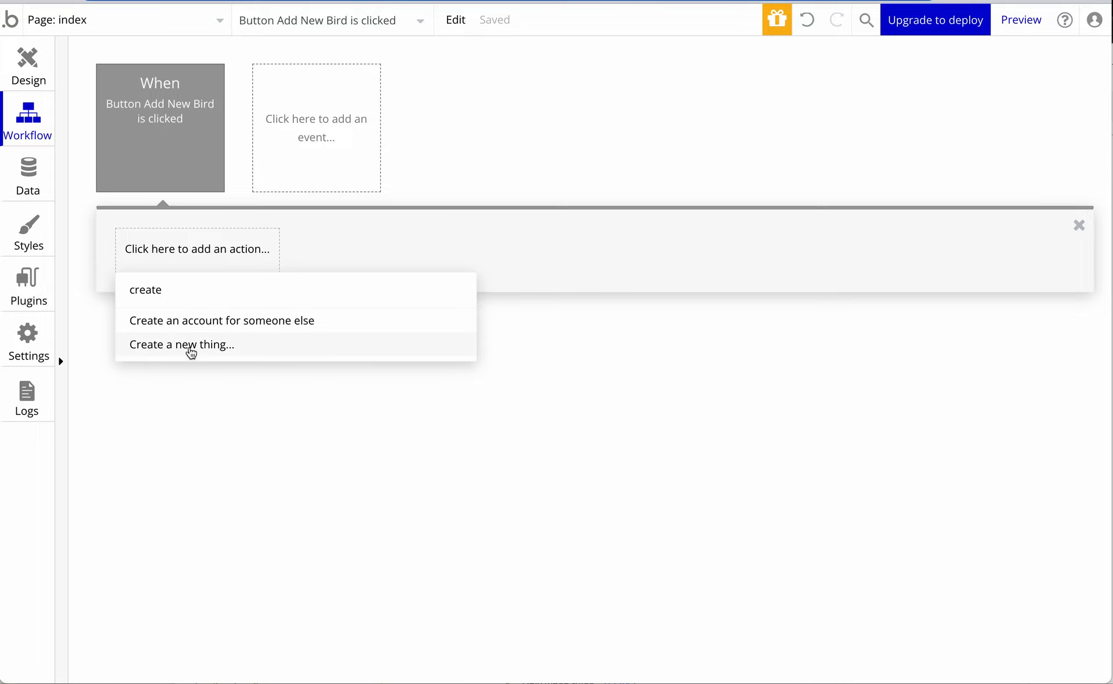
{"action": "left_click", "coordinate": [180, 346]}
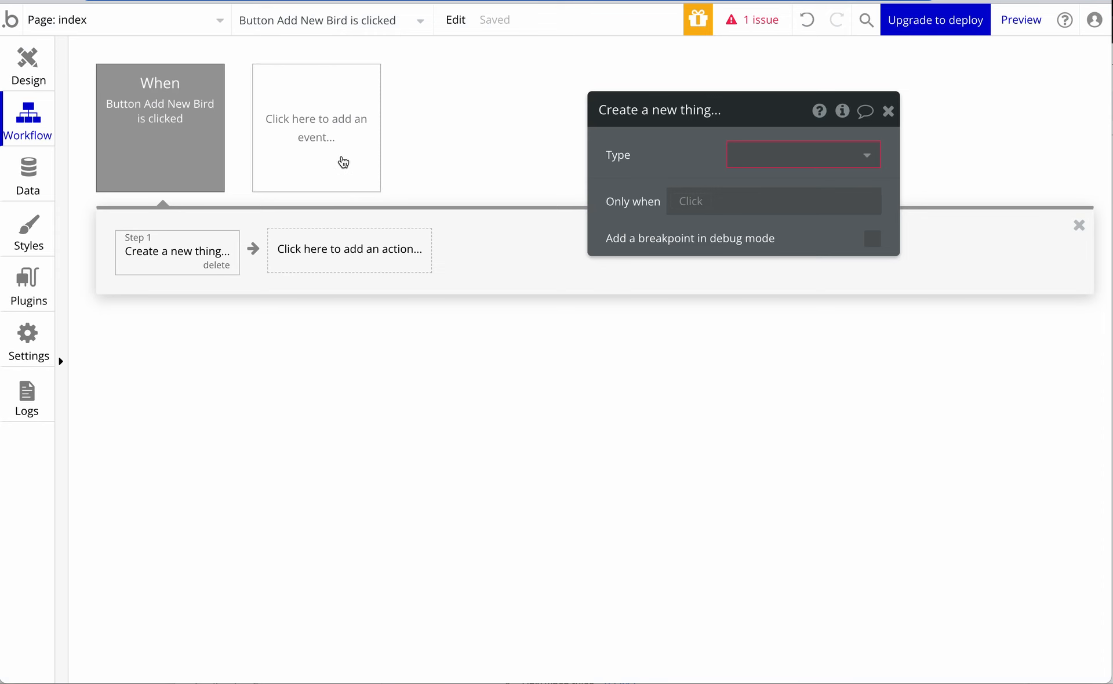
{"action": "left_click", "coordinate": [766, 156]}
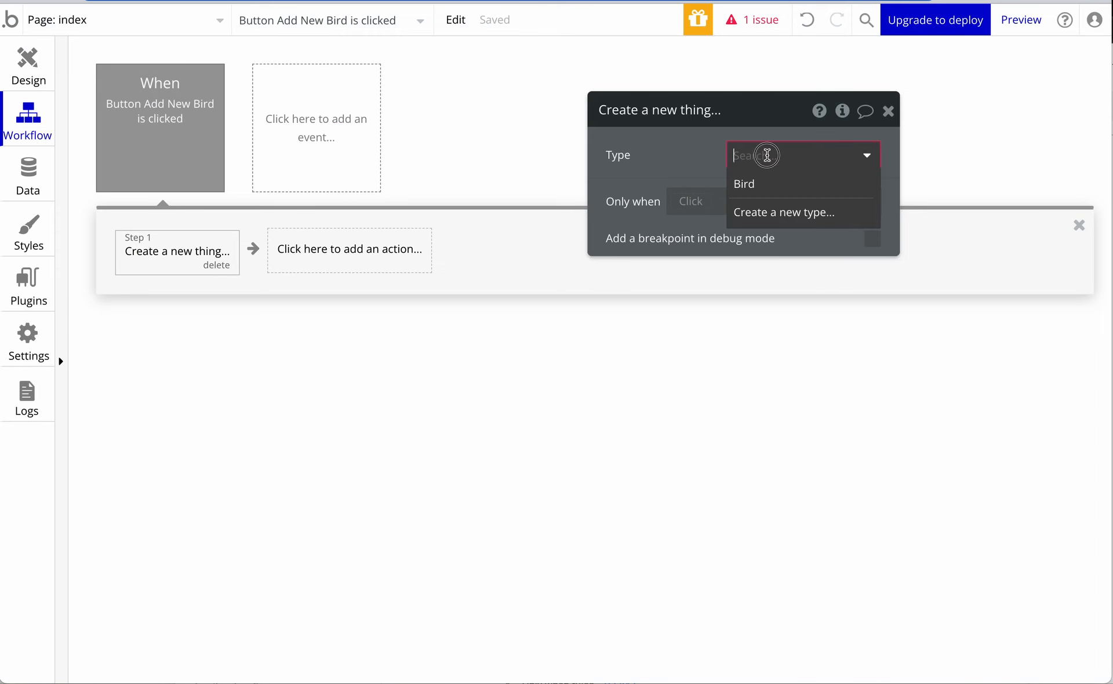
{"action": "left_click", "coordinate": [764, 194]}
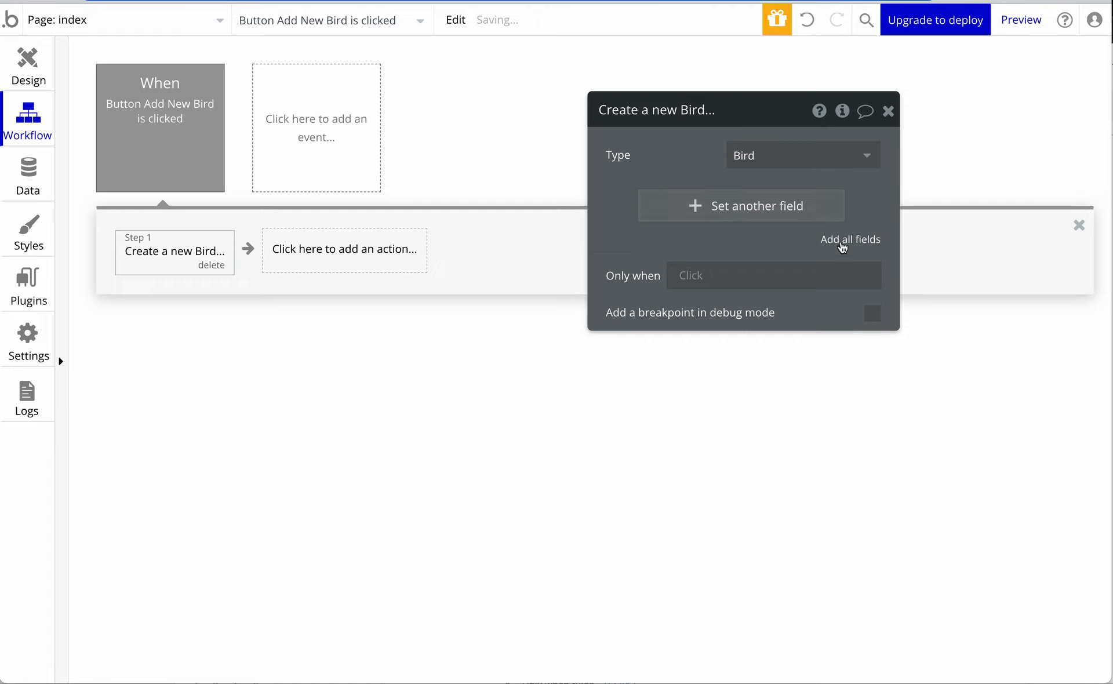
Discard the blank field row and add all of the Bird type's fields to the create action
{"action": "left_click", "coordinate": [759, 215]}
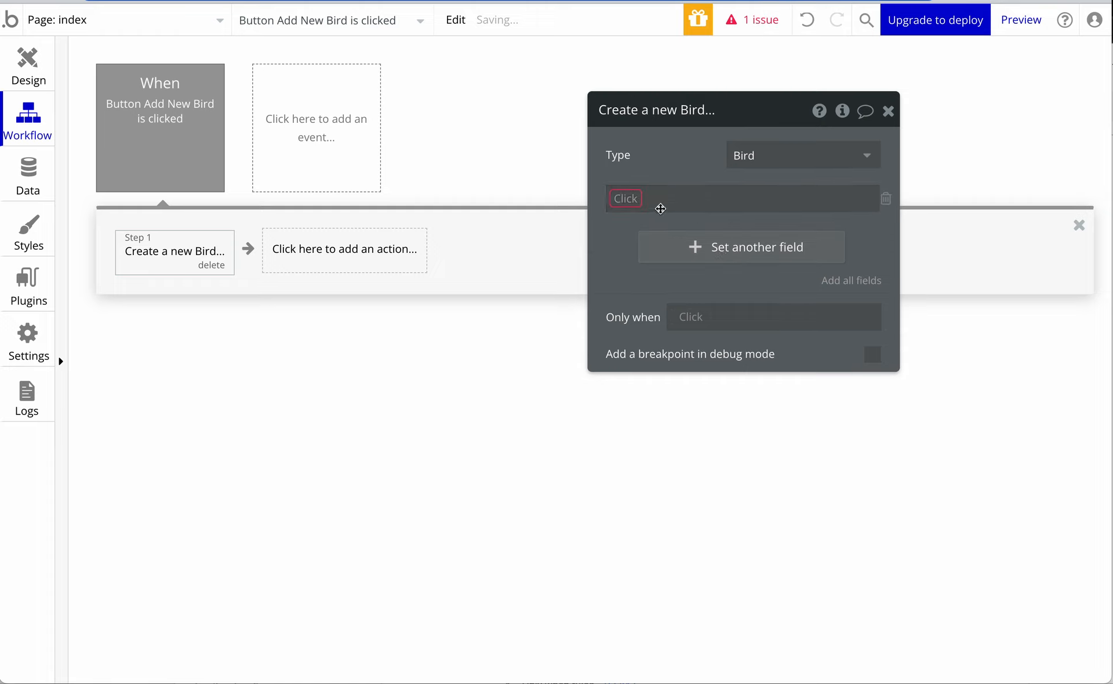
{"action": "left_click", "coordinate": [885, 198]}
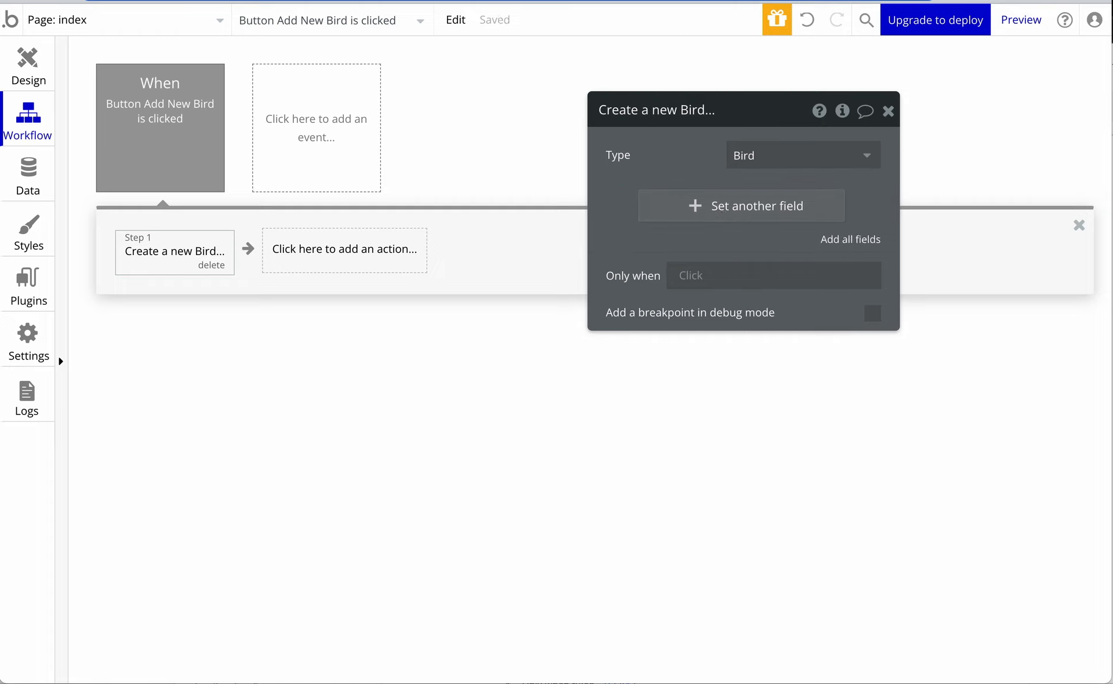
{"action": "left_click", "coordinate": [857, 247]}
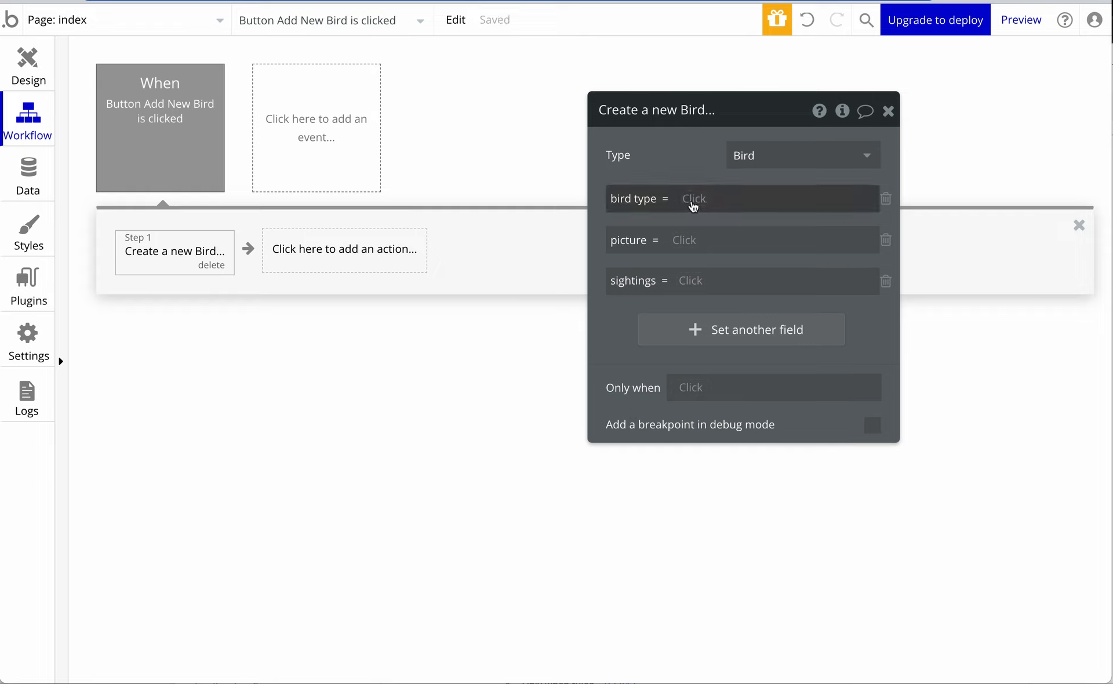
Inspect the Bird Type input in the page design and return to the button's workflow
{"action": "left_click", "coordinate": [28, 67]}
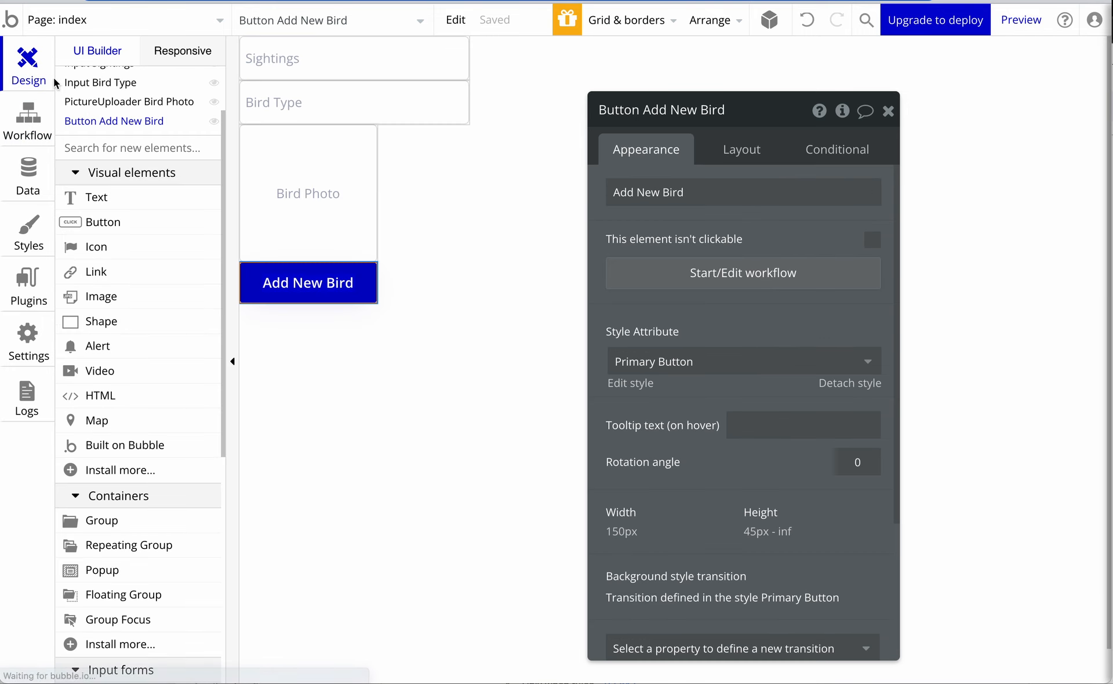
{"action": "left_click", "coordinate": [308, 103]}
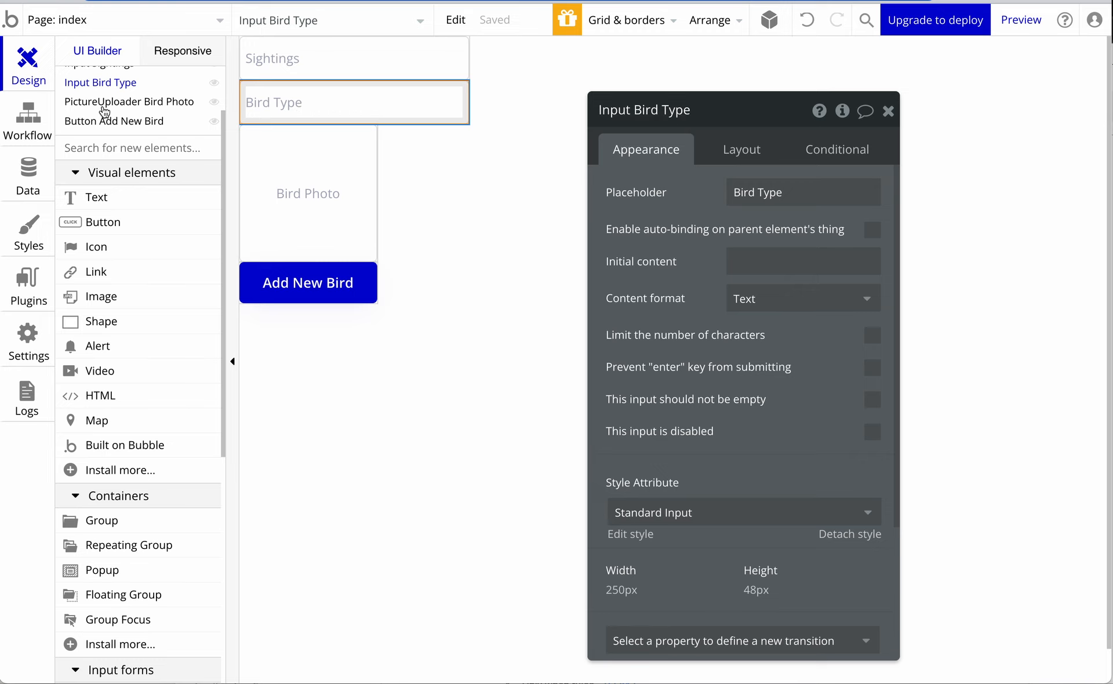
{"action": "left_click", "coordinate": [35, 121]}
Set the bird type field's source to Input Bird Type without choosing a property, and shift the action's property editor slightly aside
{"action": "left_click", "coordinate": [704, 199]}
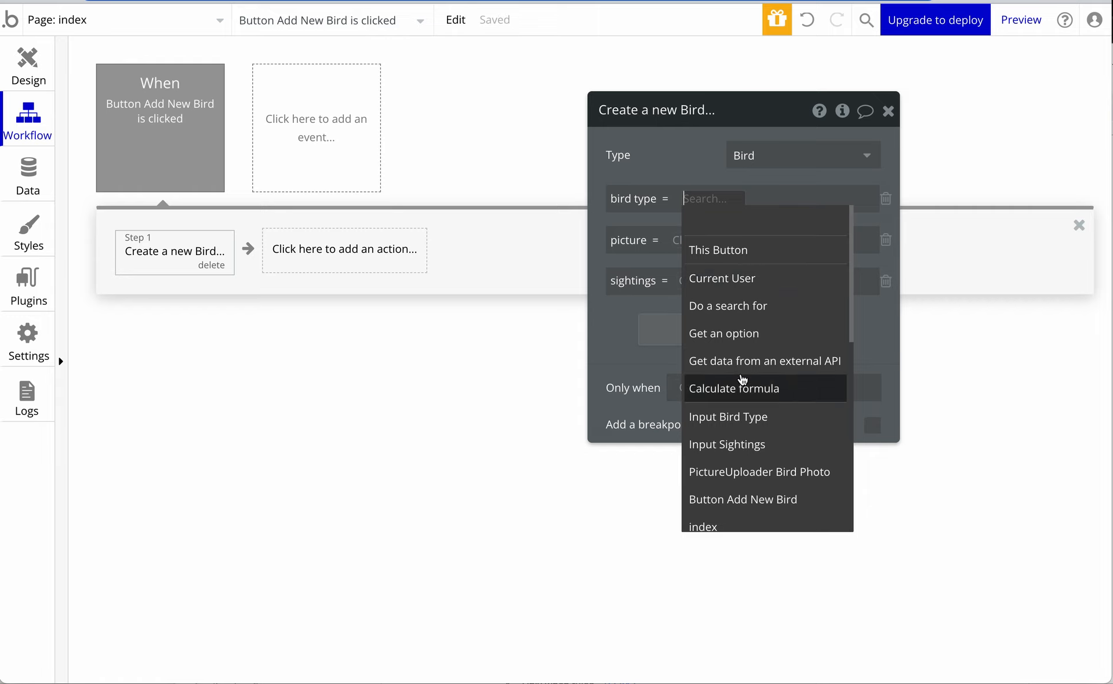
{"action": "scroll", "coordinate": [740, 376], "scroll_direction": "down", "scroll_amount": 2}
{"action": "left_click", "coordinate": [725, 366]}
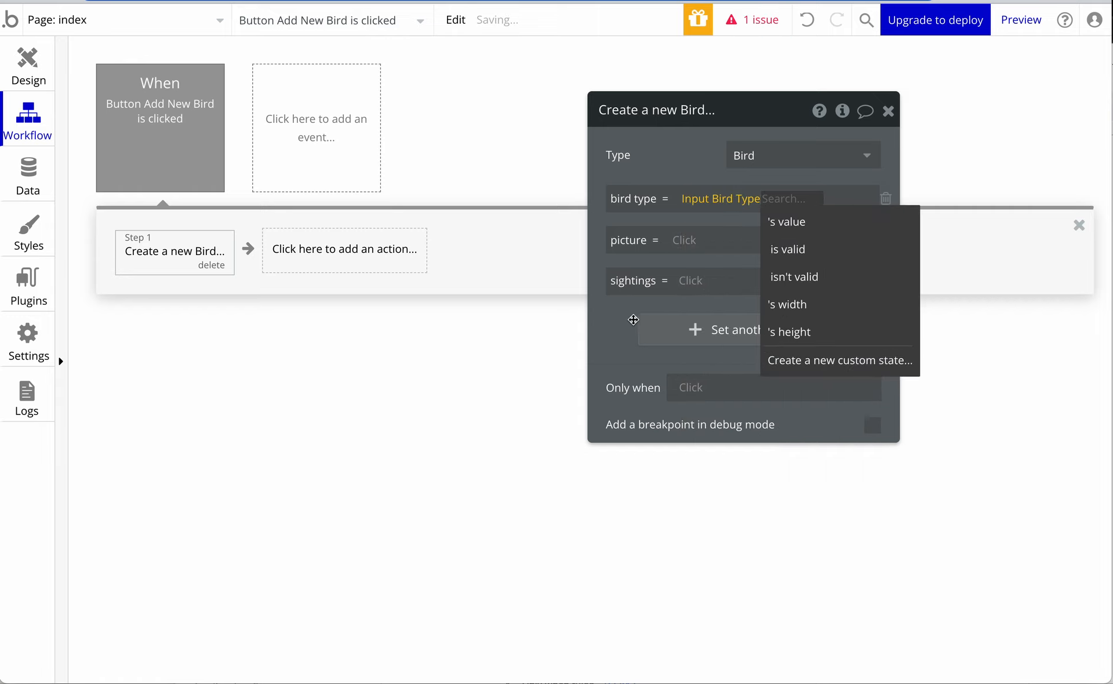
{"action": "left_click", "coordinate": [615, 323]}
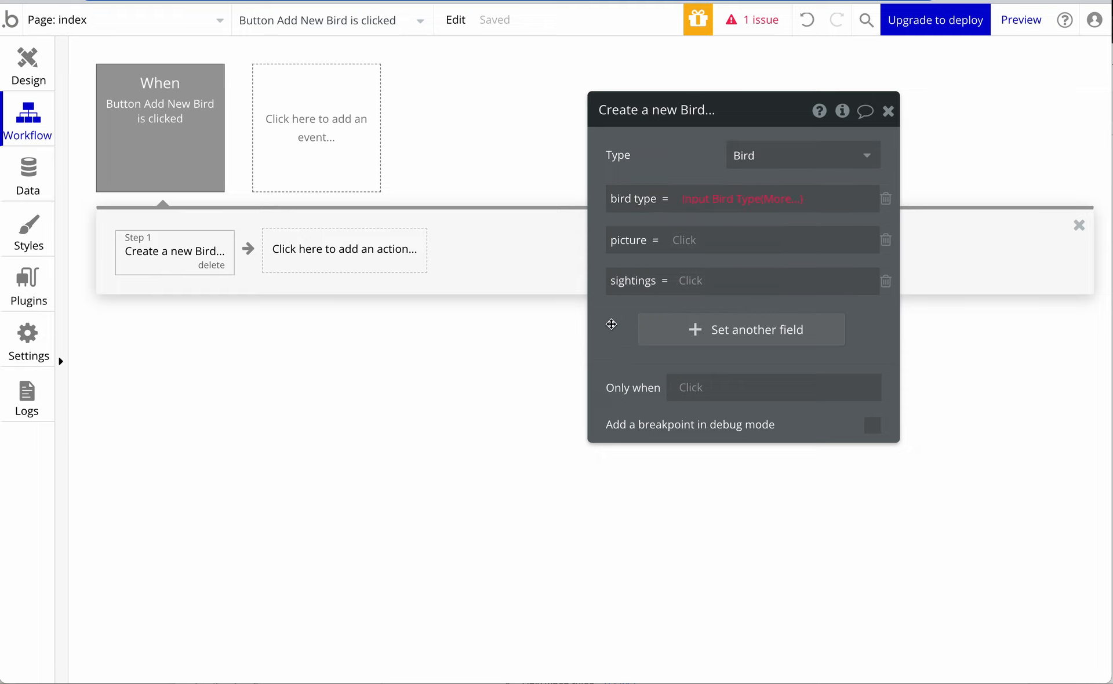
{"action": "left_click_drag", "start_coordinate": [612, 327], "coordinate": [589, 327]}
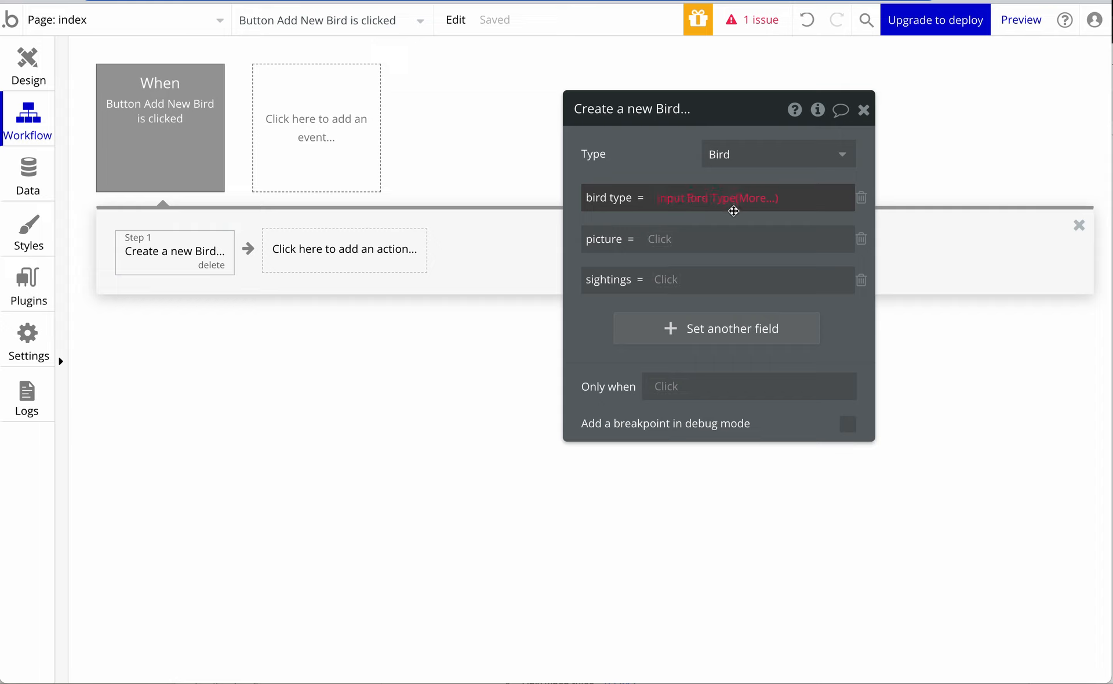
Open the issue checker, move its window up to read the reported issue, and close it
{"action": "left_click", "coordinate": [749, 35]}
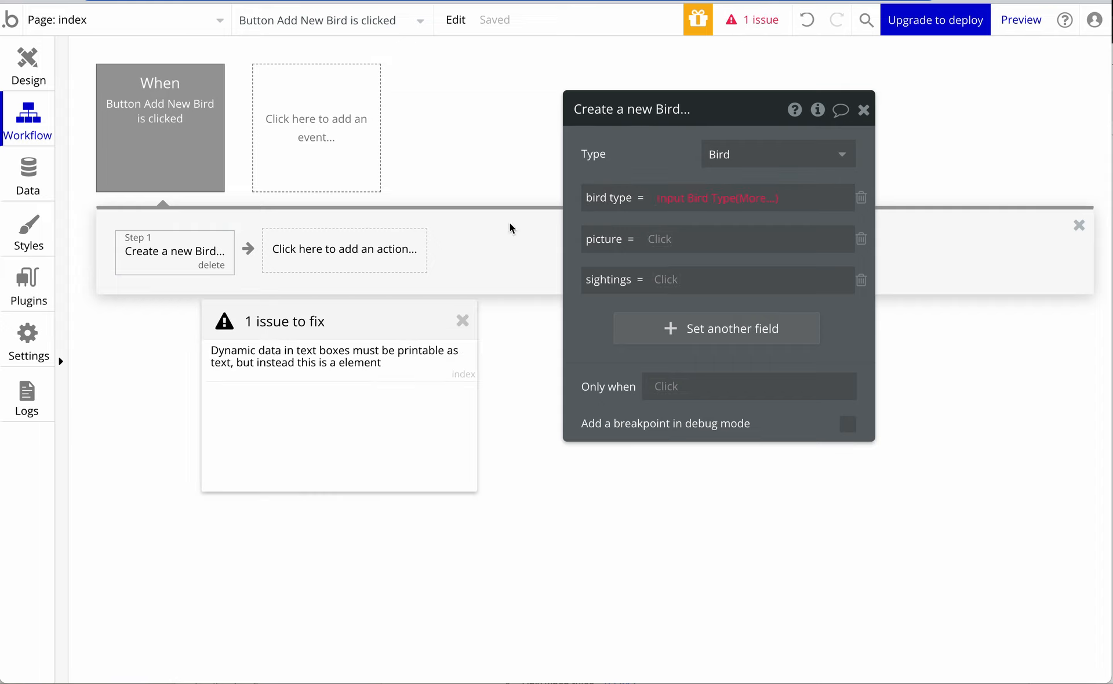
{"action": "left_click_drag", "start_coordinate": [395, 326], "coordinate": [402, 202]}
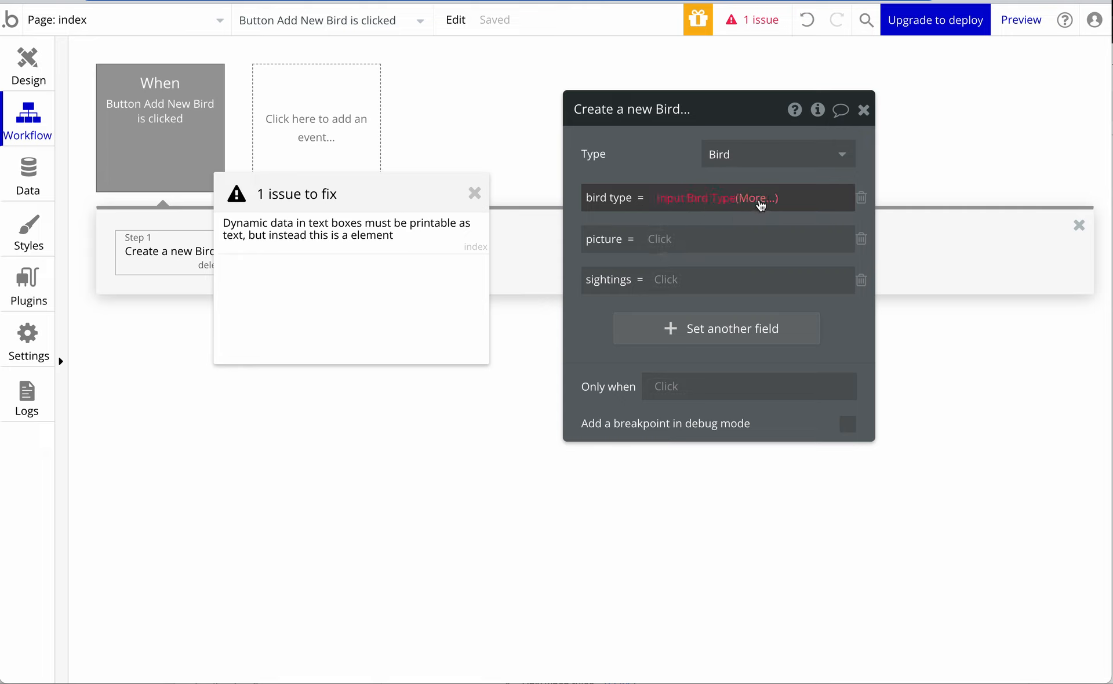
{"action": "left_click", "coordinate": [474, 193]}
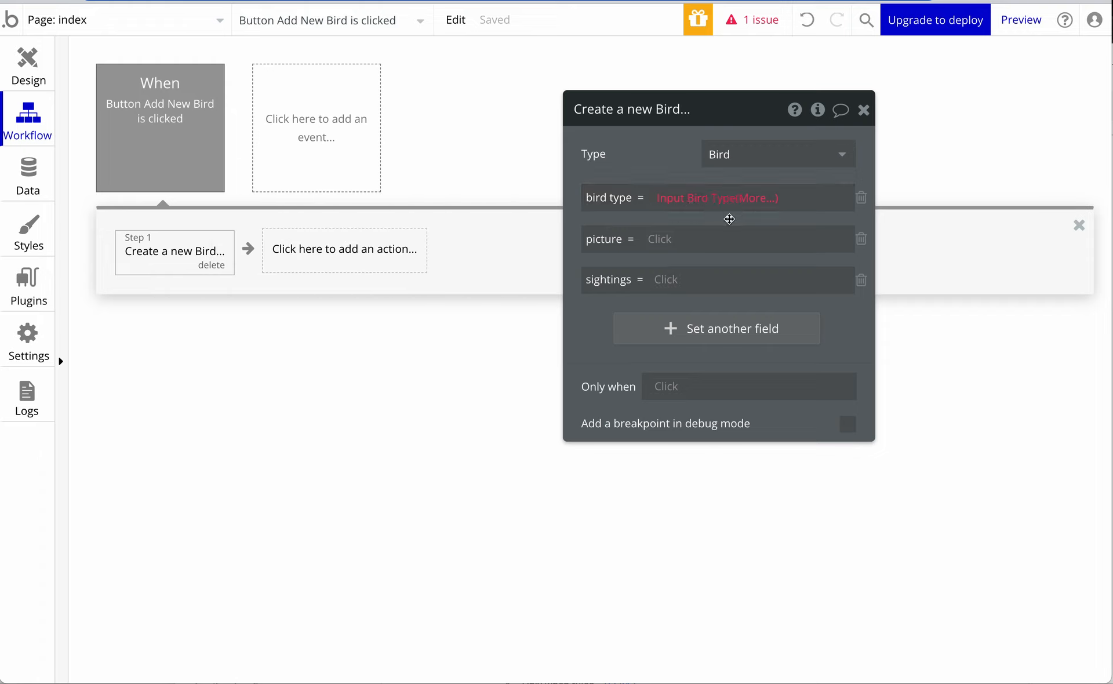
Complete the bird type expression in the create action as Input Bird Type's value
{"action": "left_click", "coordinate": [724, 203]}
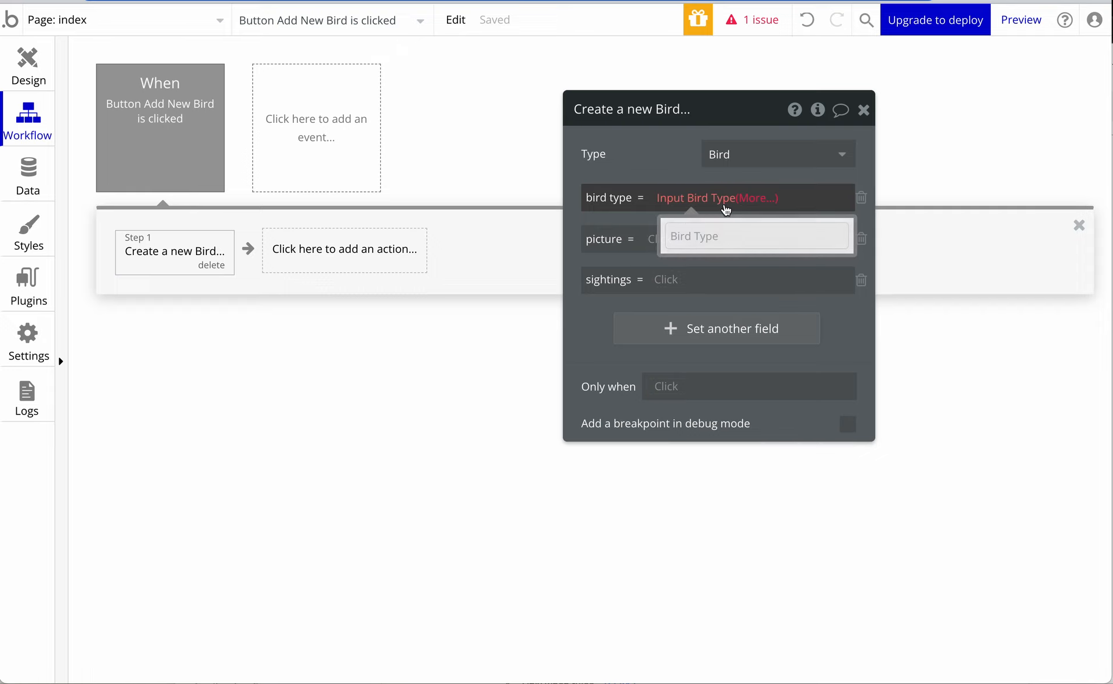
{"action": "left_click", "coordinate": [721, 207]}
{"action": "left_click", "coordinate": [703, 209]}
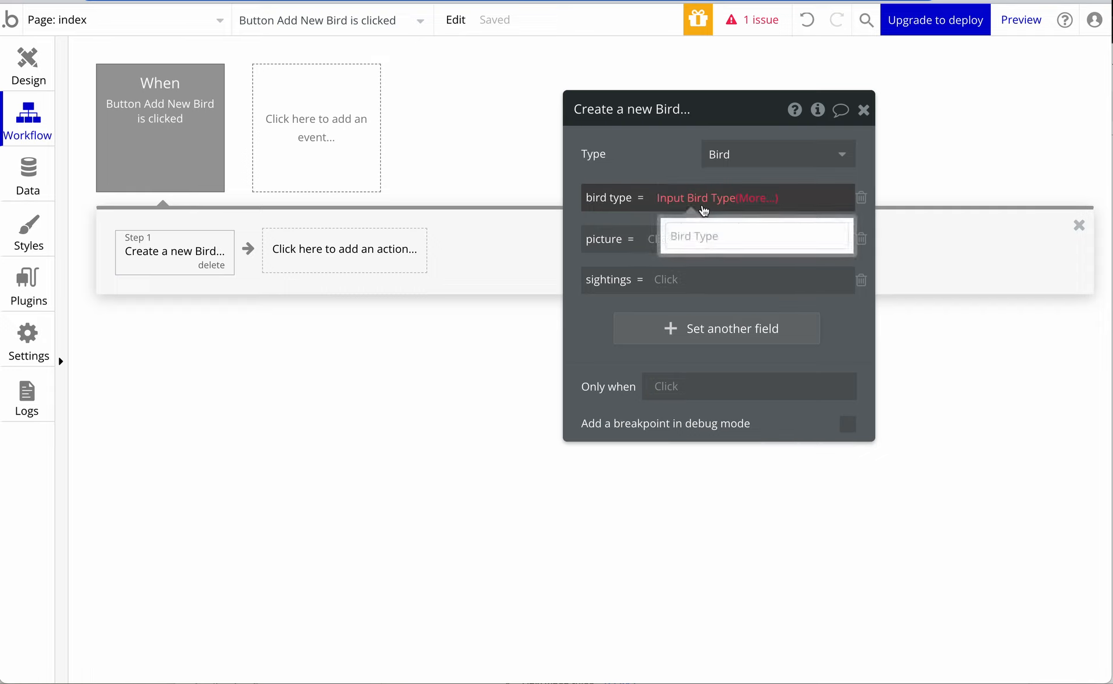
{"action": "left_click", "coordinate": [704, 210]}
{"action": "left_click", "coordinate": [708, 207]}
{"action": "left_click", "coordinate": [753, 199]}
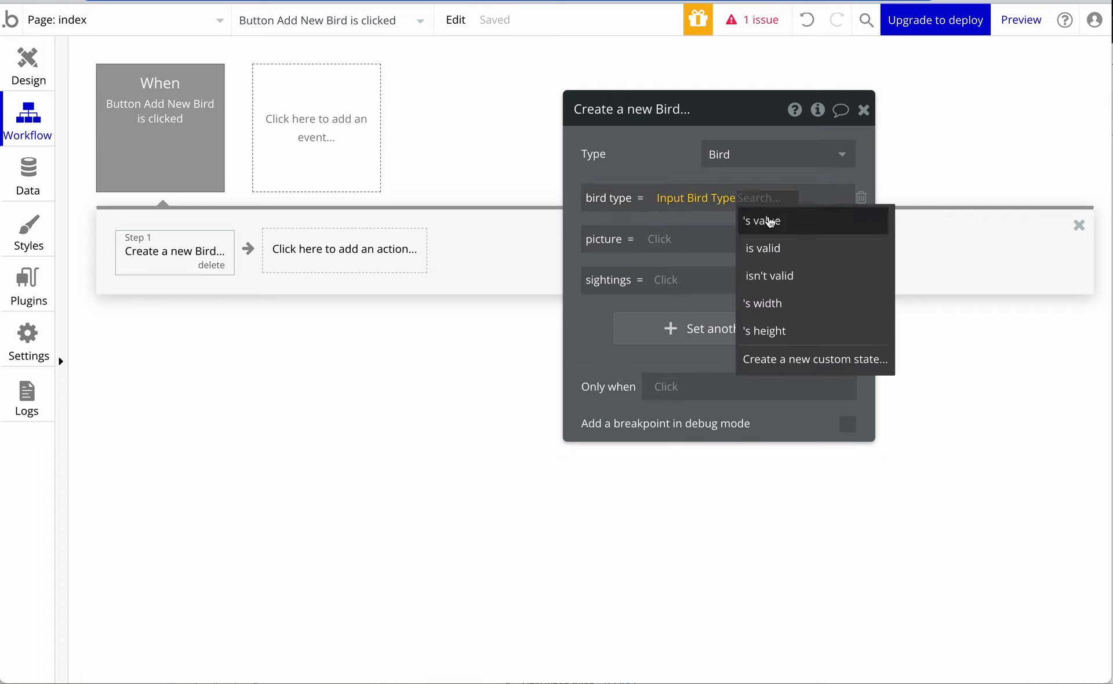
{"action": "left_click", "coordinate": [782, 229]}
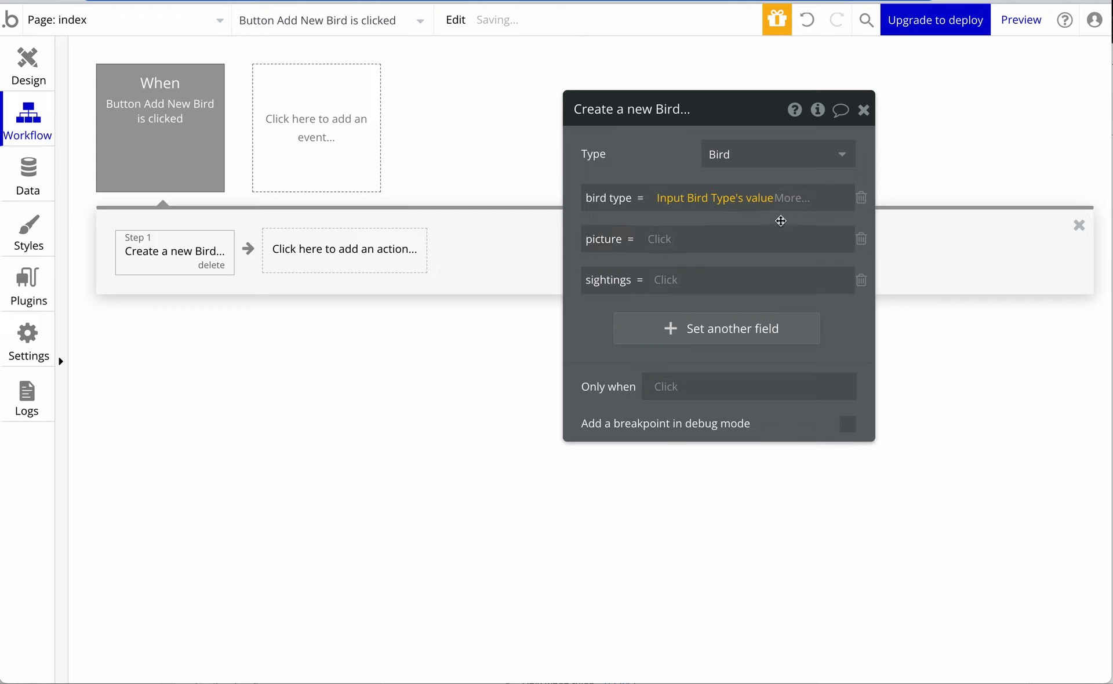
{"action": "left_click", "coordinate": [593, 338]}
Set the picture field of the new Bird to PictureUploader Bird Photo's value
{"action": "left_click", "coordinate": [660, 239]}
{"action": "scroll", "coordinate": [694, 403], "scroll_direction": "down", "scroll_amount": 1}
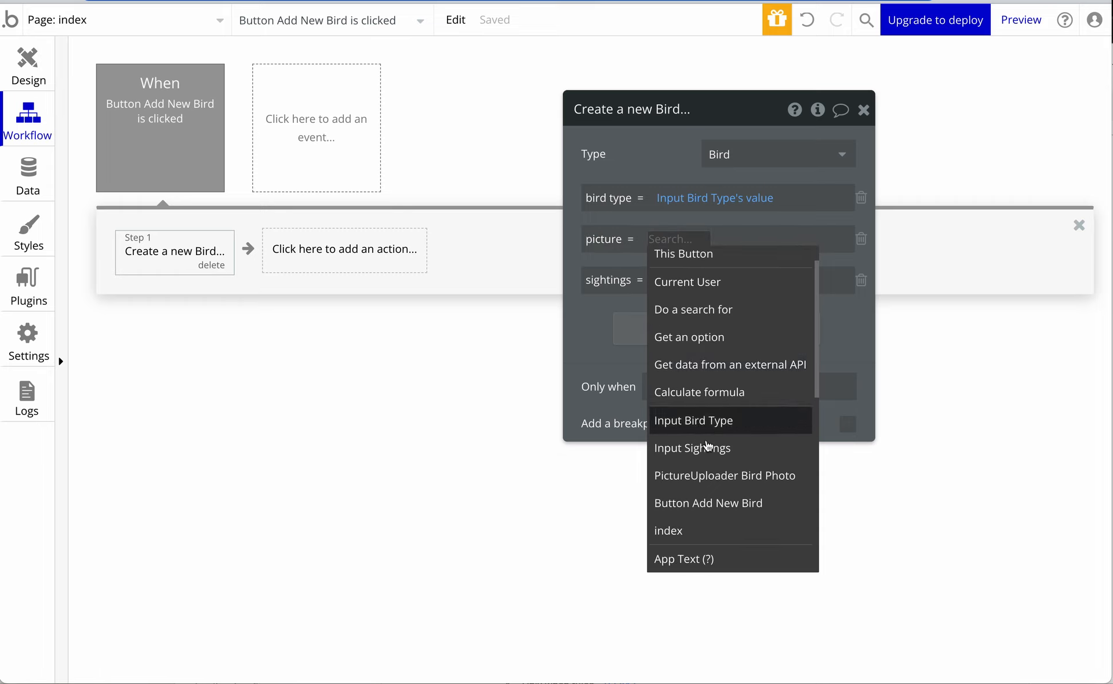
{"action": "left_click", "coordinate": [723, 478]}
{"action": "left_click", "coordinate": [816, 272]}
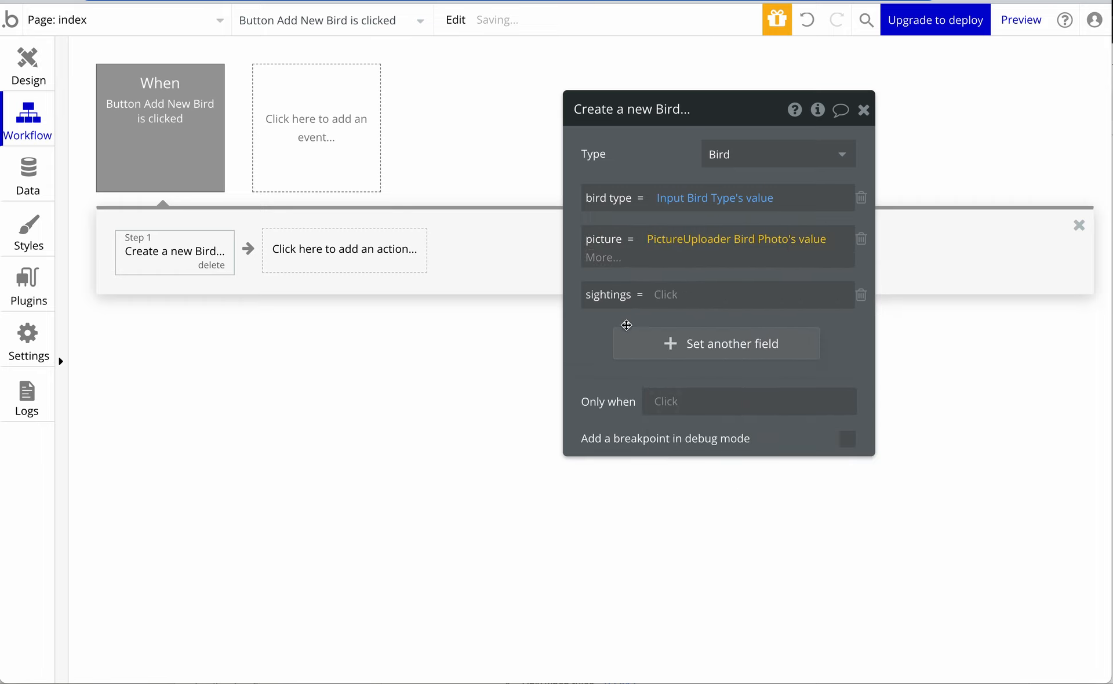
{"action": "left_click", "coordinate": [594, 350]}
Set the sightings field of the new Bird to Input Sightings's value and close the action's property editor
{"action": "left_click", "coordinate": [658, 290]}
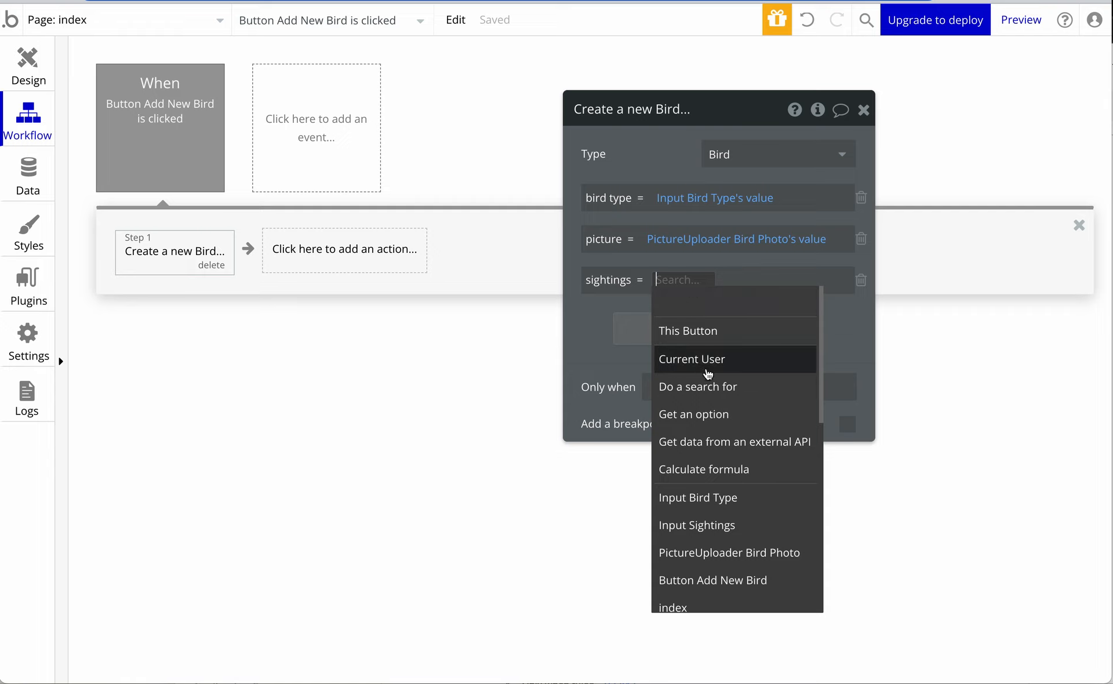
{"action": "left_click", "coordinate": [724, 525]}
{"action": "left_click", "coordinate": [742, 303]}
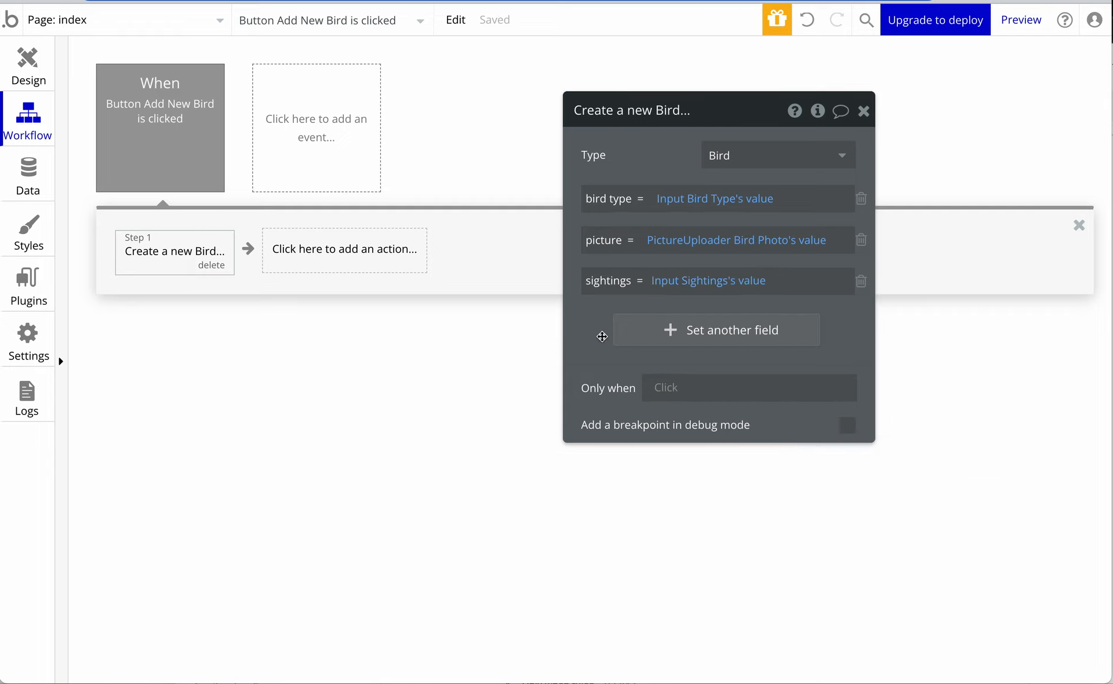
{"action": "left_click", "coordinate": [864, 110]}
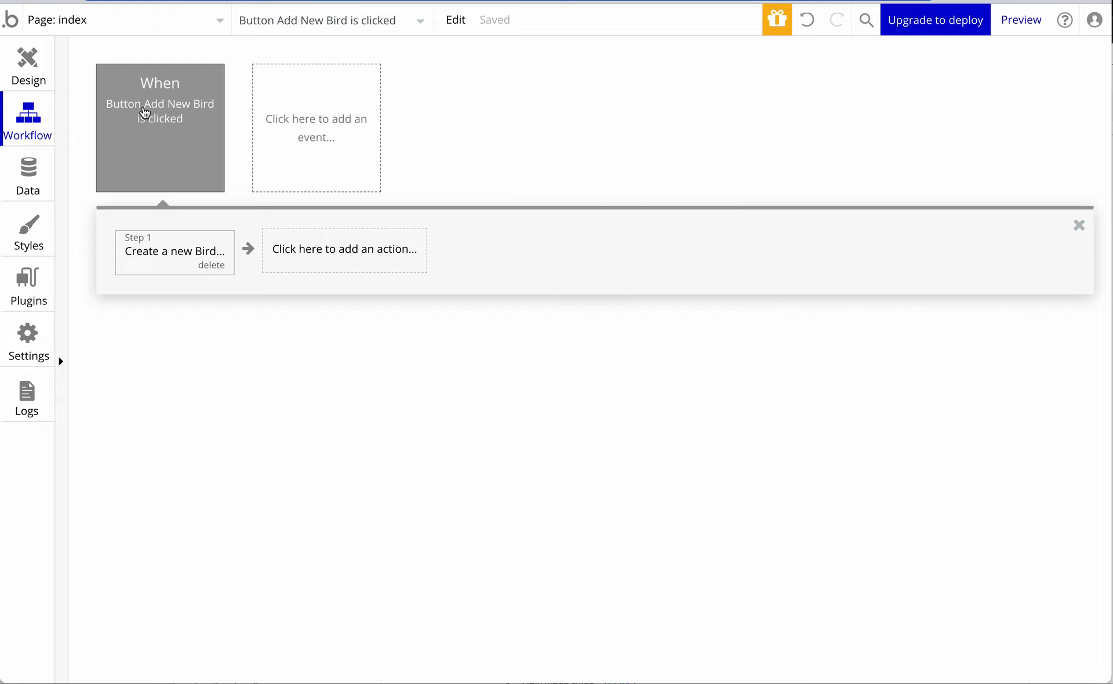
View the All Birds entries in the application data and the field definitions of the Bird data type
{"action": "left_click", "coordinate": [29, 174]}
{"action": "left_click", "coordinate": [335, 85]}
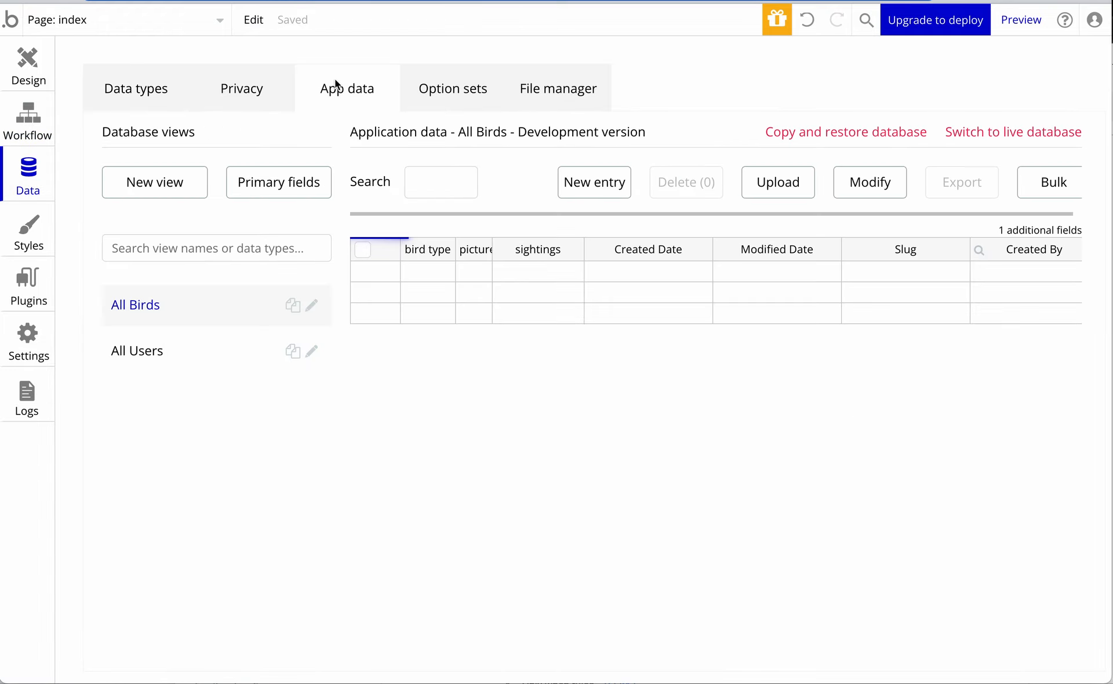
{"action": "left_click", "coordinate": [134, 94]}
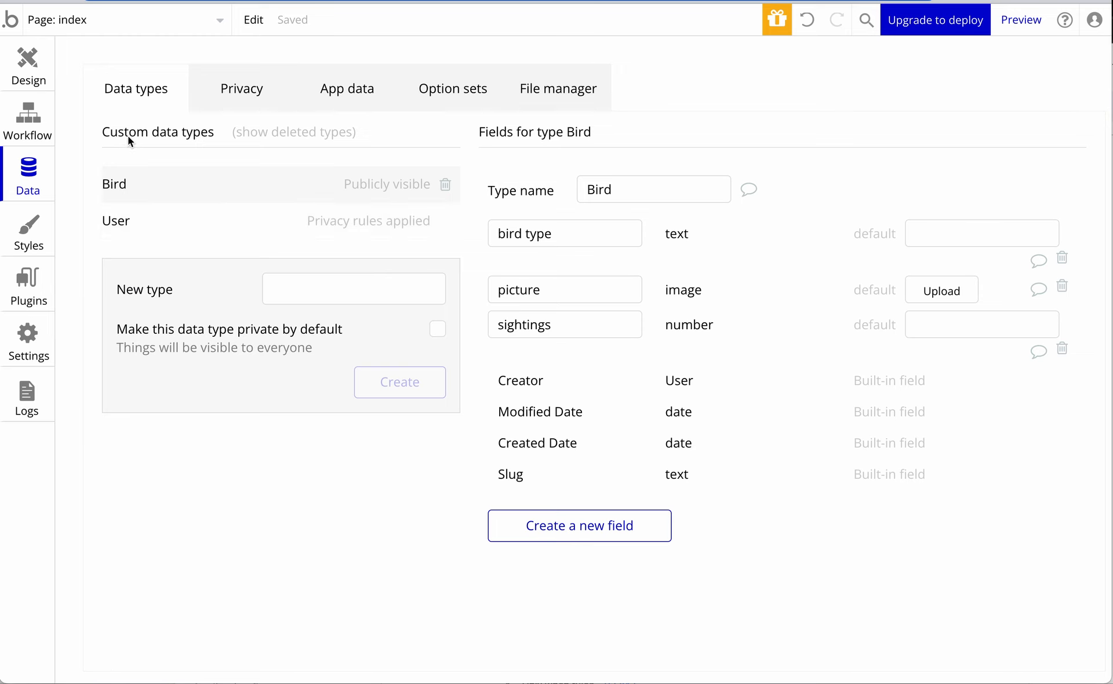
Open the app data view, preview the page, and fill in the form with 1 for Sightings and raven for Bird Type
{"action": "left_click", "coordinate": [360, 89]}
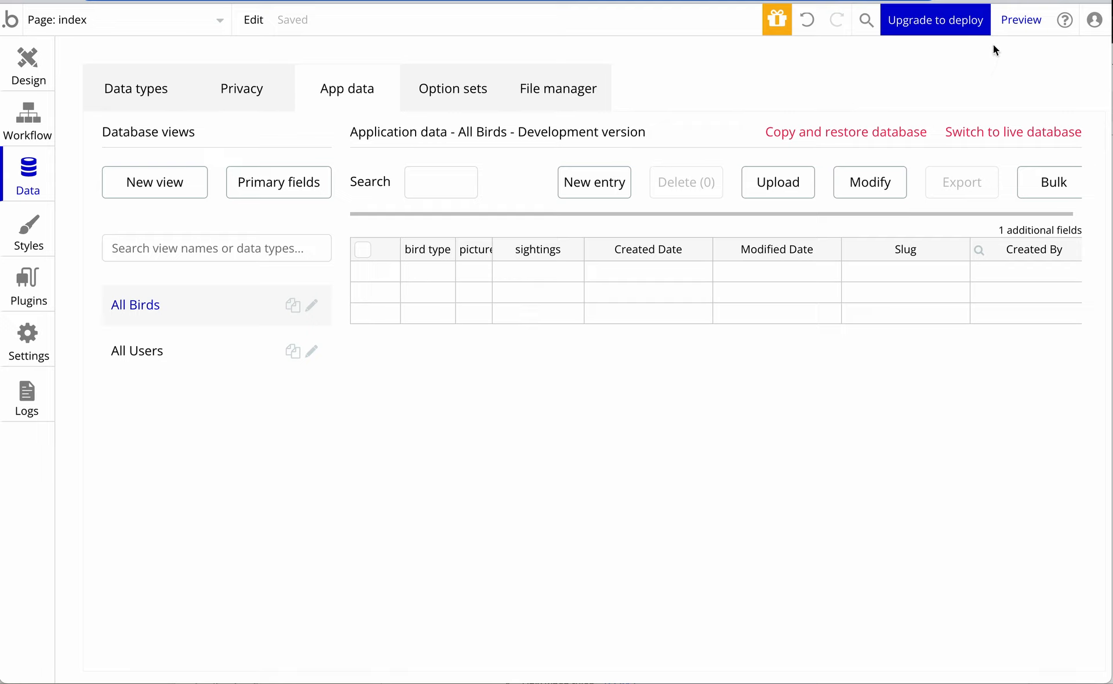
{"action": "left_click", "coordinate": [1010, 30]}
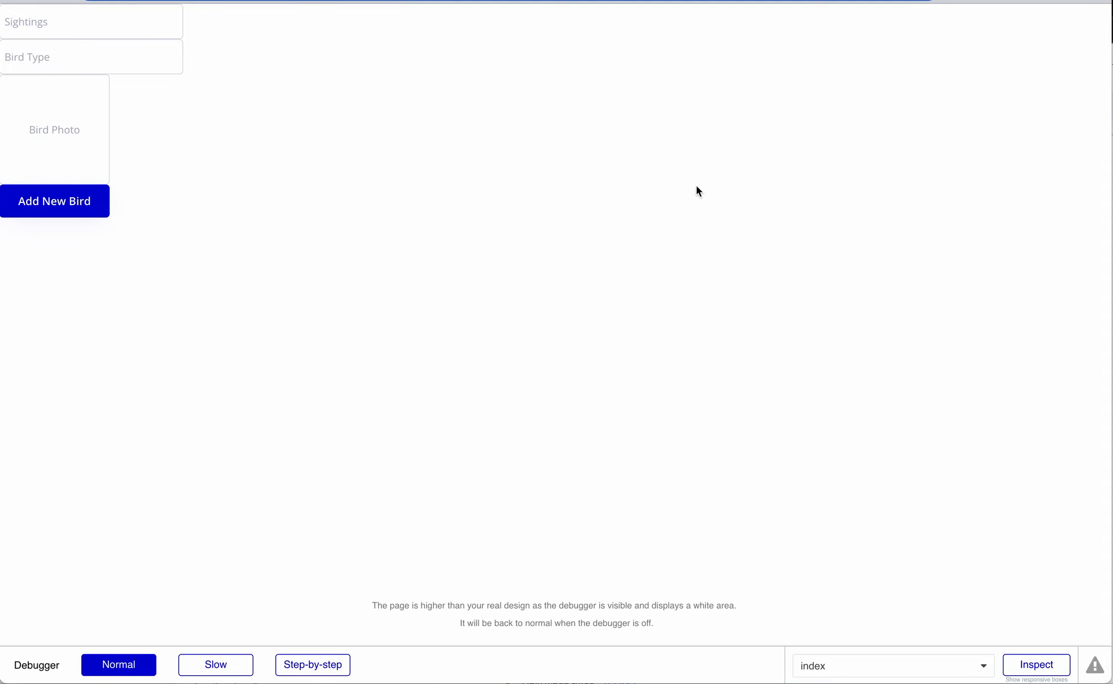
{"action": "left_click", "coordinate": [82, 18]}
{"action": "type", "text": "1"}
{"action": "left_click", "coordinate": [62, 55]}
{"action": "type", "text": "raven"}
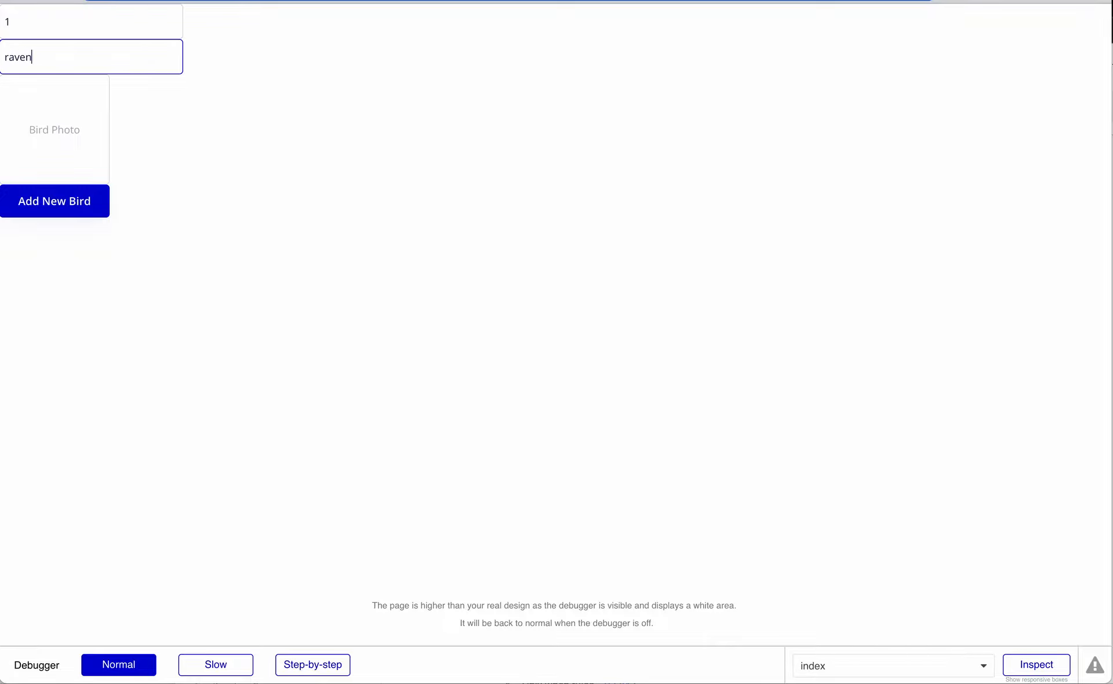
Upload bird.jpg from the test folder as the bird photo and submit the form with Add New Bird
{"action": "left_click", "coordinate": [56, 126]}
{"action": "left_click", "coordinate": [75, 134]}
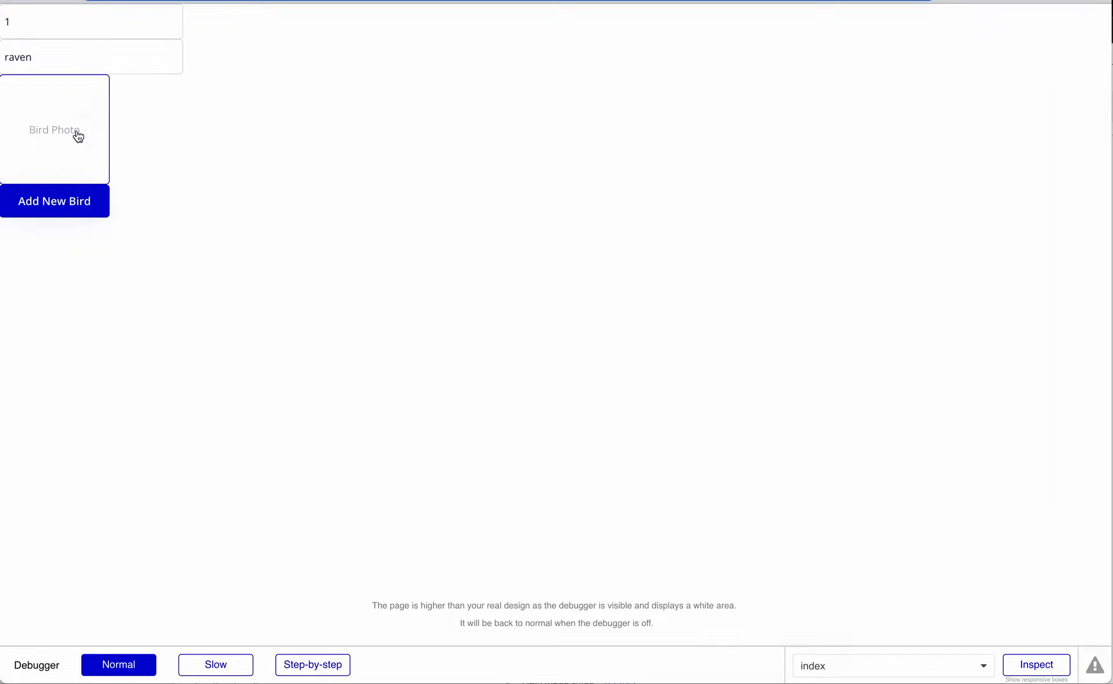
{"action": "left_click", "coordinate": [258, 195]}
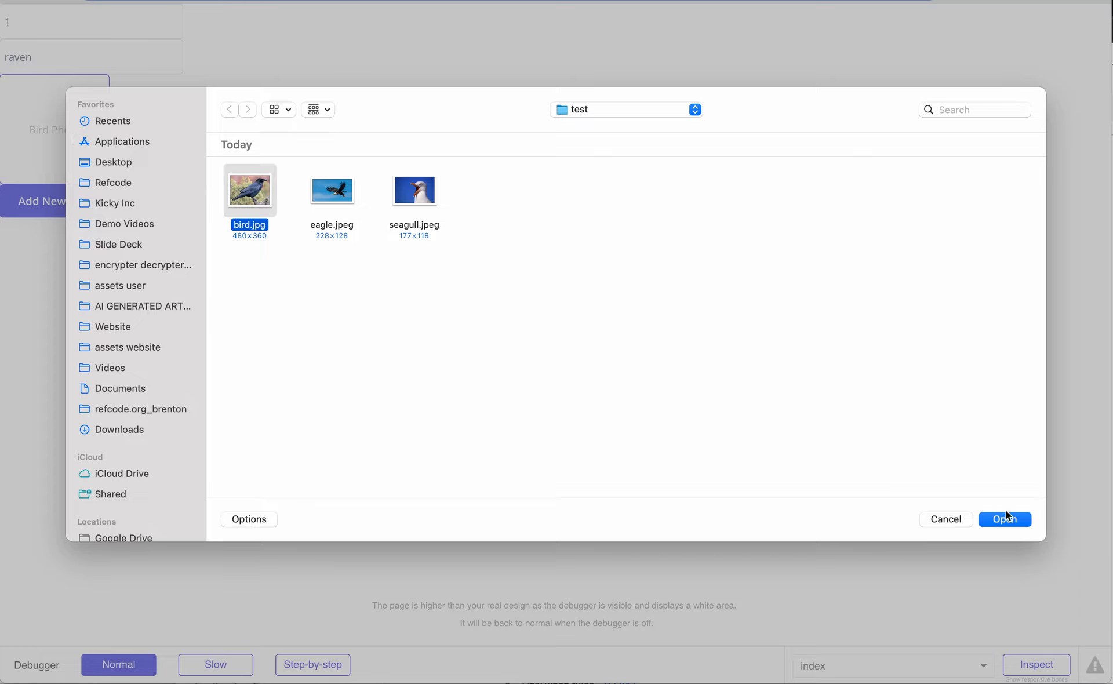
{"action": "left_click", "coordinate": [1006, 517]}
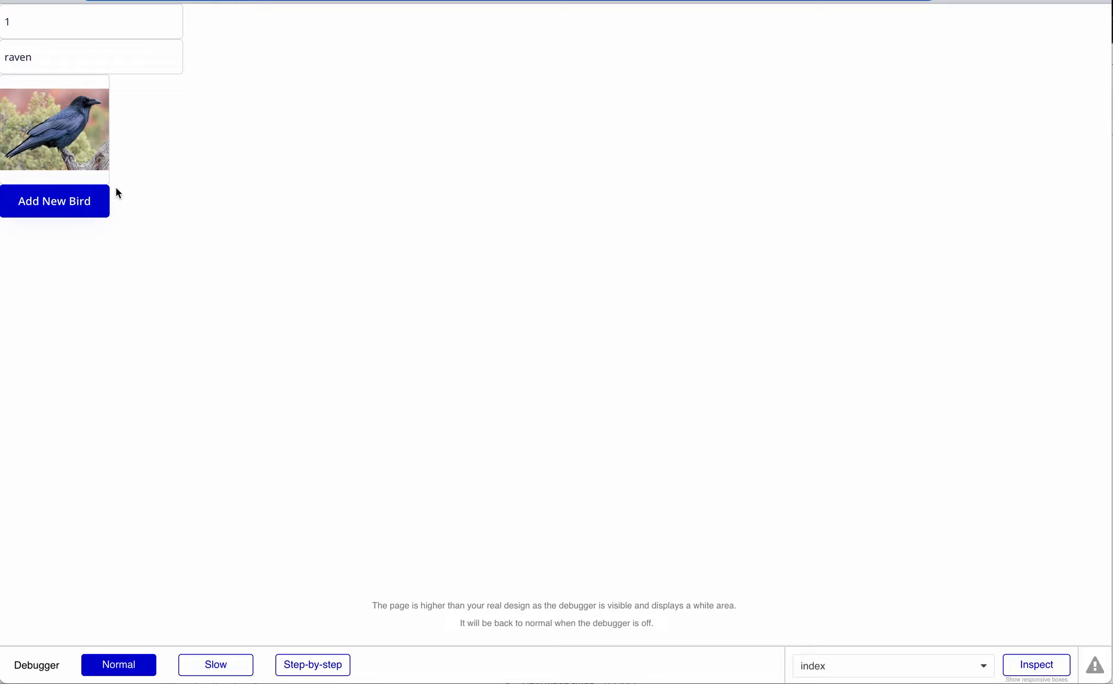
{"action": "left_click", "coordinate": [72, 199]}
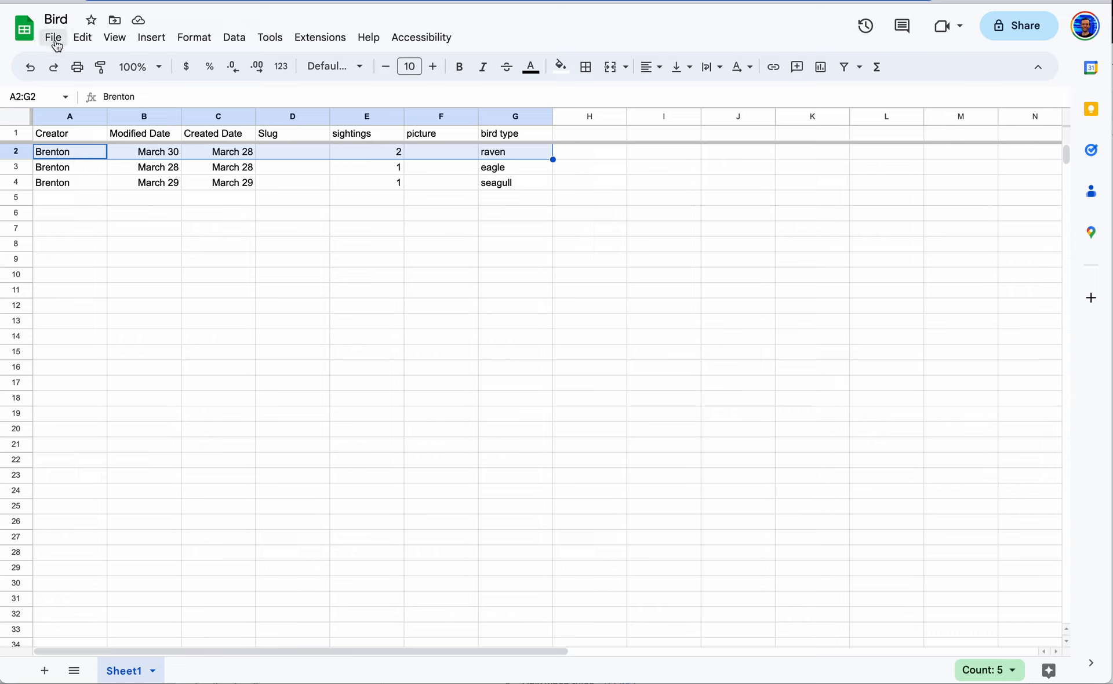
Highlight the raven row A2:G2 in the Google Sheets table and compare it with Bubble's All Birds application data
{"action": "left_click", "coordinate": [147, 196]}
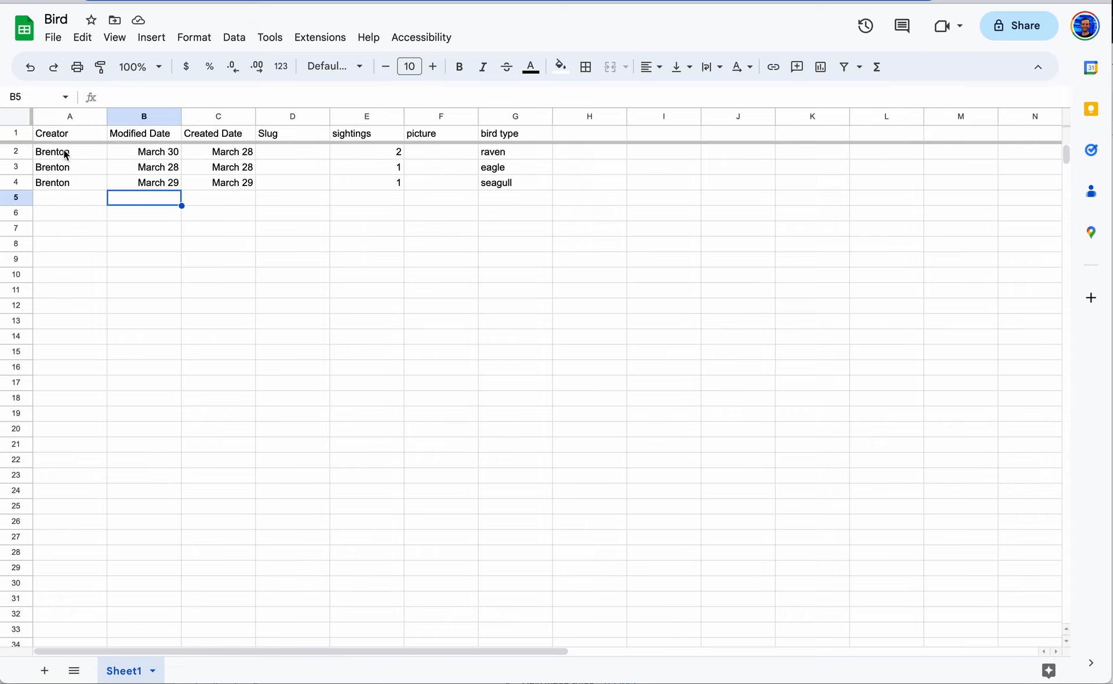
{"action": "left_click", "coordinate": [102, 154]}
{"action": "left_click_drag", "start_coordinate": [102, 154], "coordinate": [514, 149]}
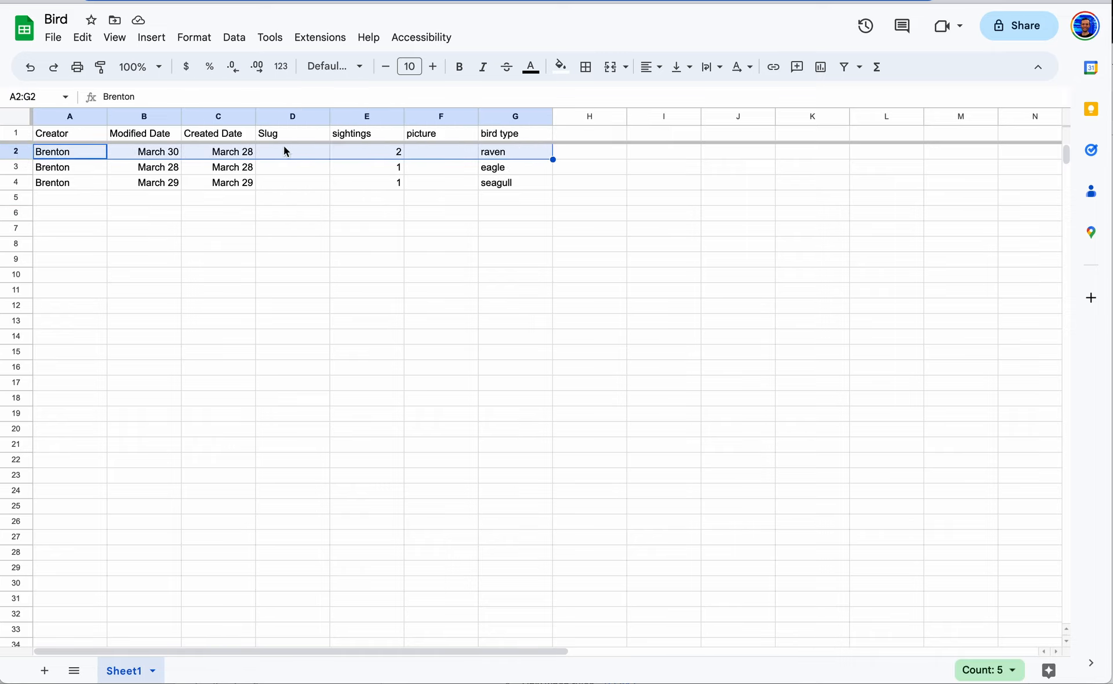
{"action": "key", "text": "ctrl+Tab"}
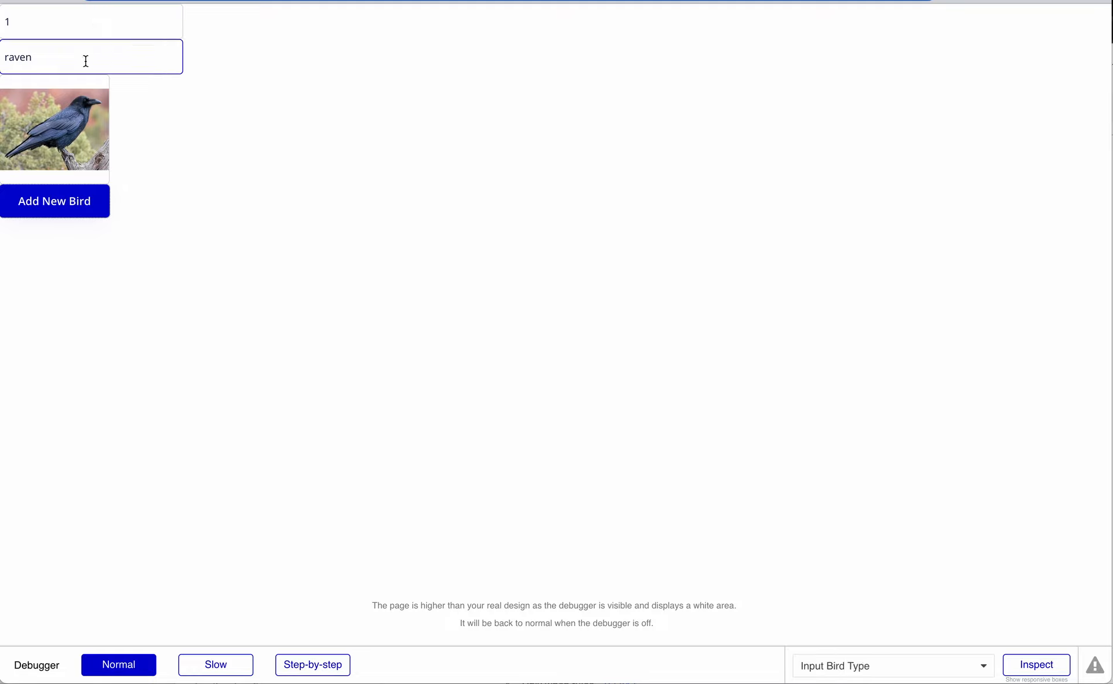
{"action": "left_click", "coordinate": [67, 210]}
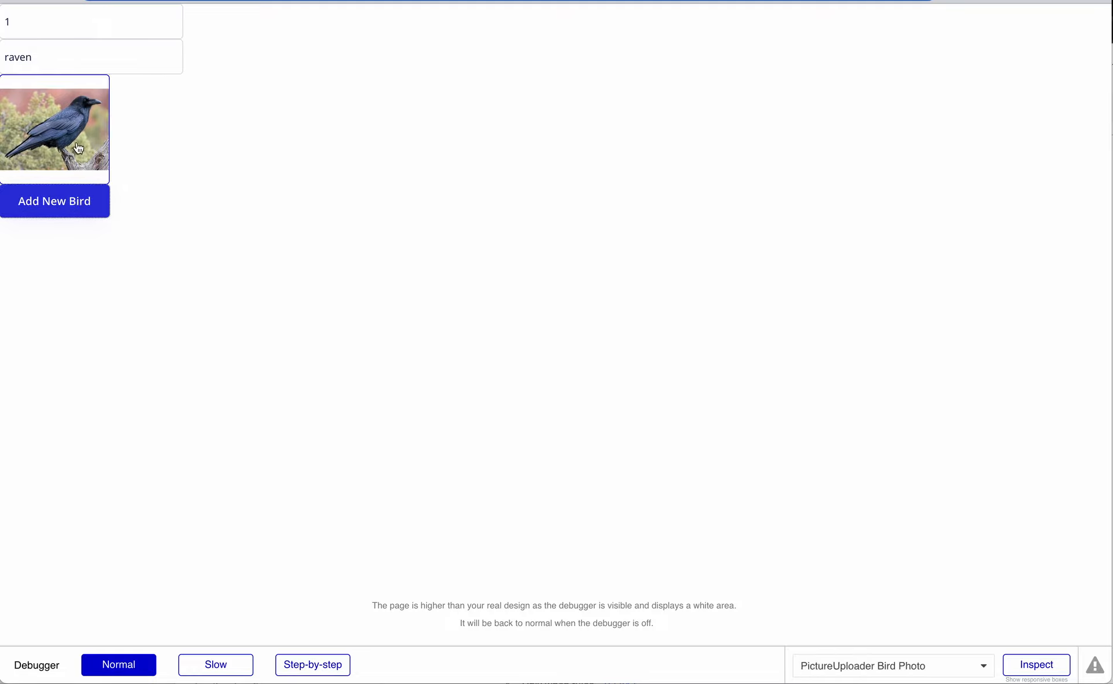
{"action": "left_click", "coordinate": [110, 1]}
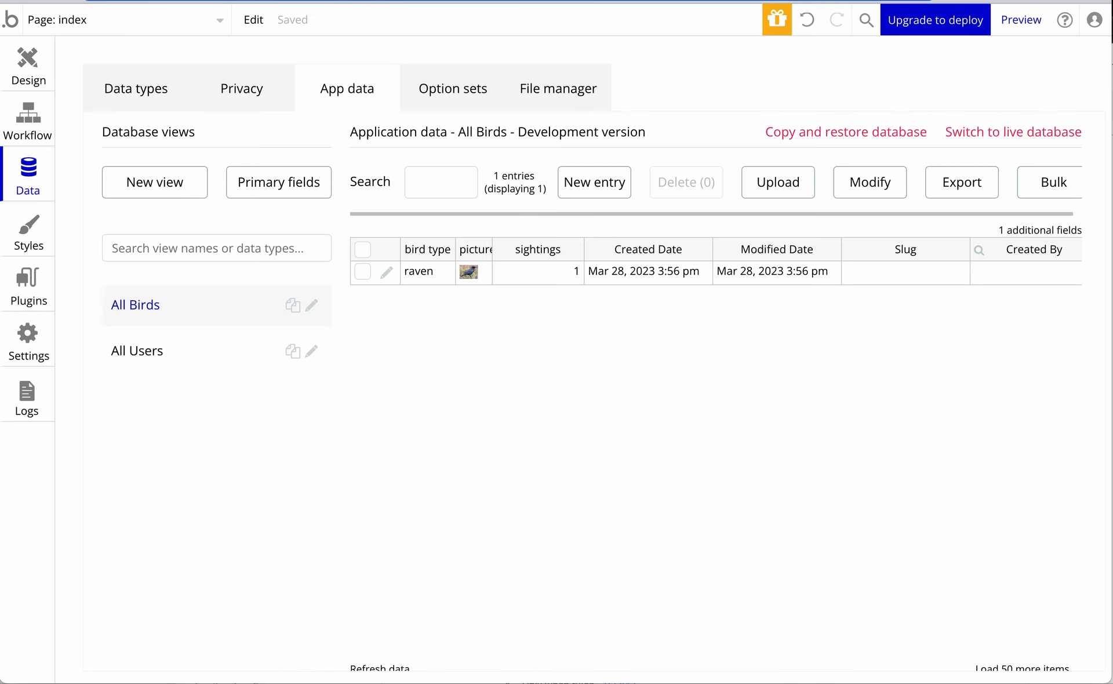
Add a Reset relevant inputs action after the create step in the Add New Bird button's workflow
{"action": "left_click", "coordinate": [25, 72]}
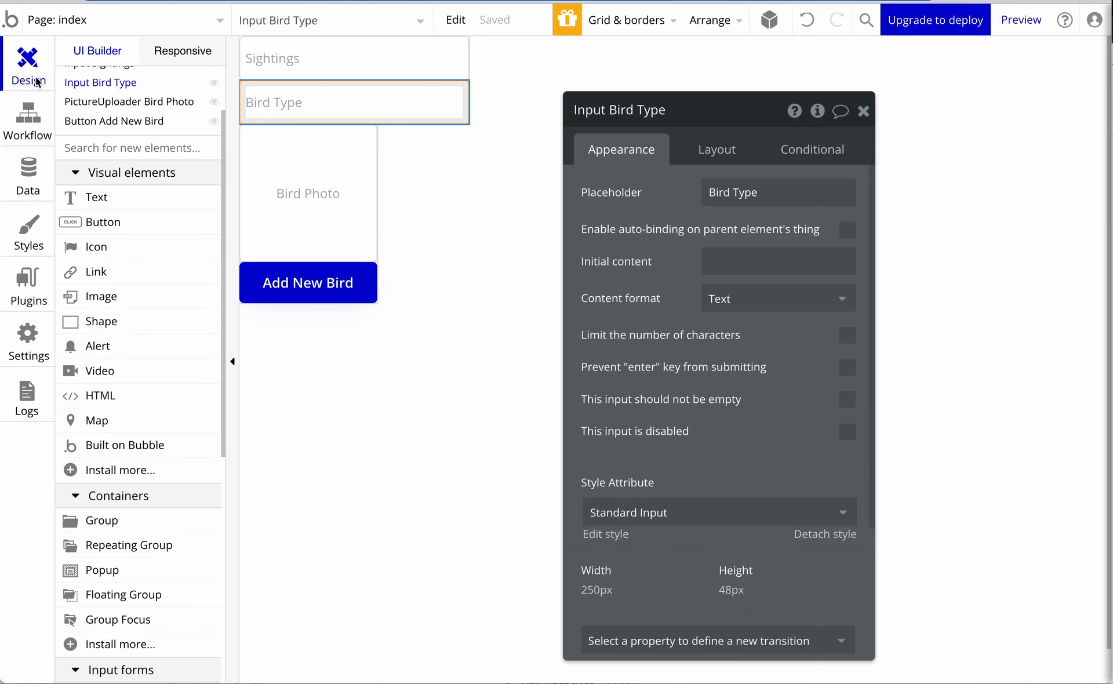
{"action": "left_click", "coordinate": [291, 275]}
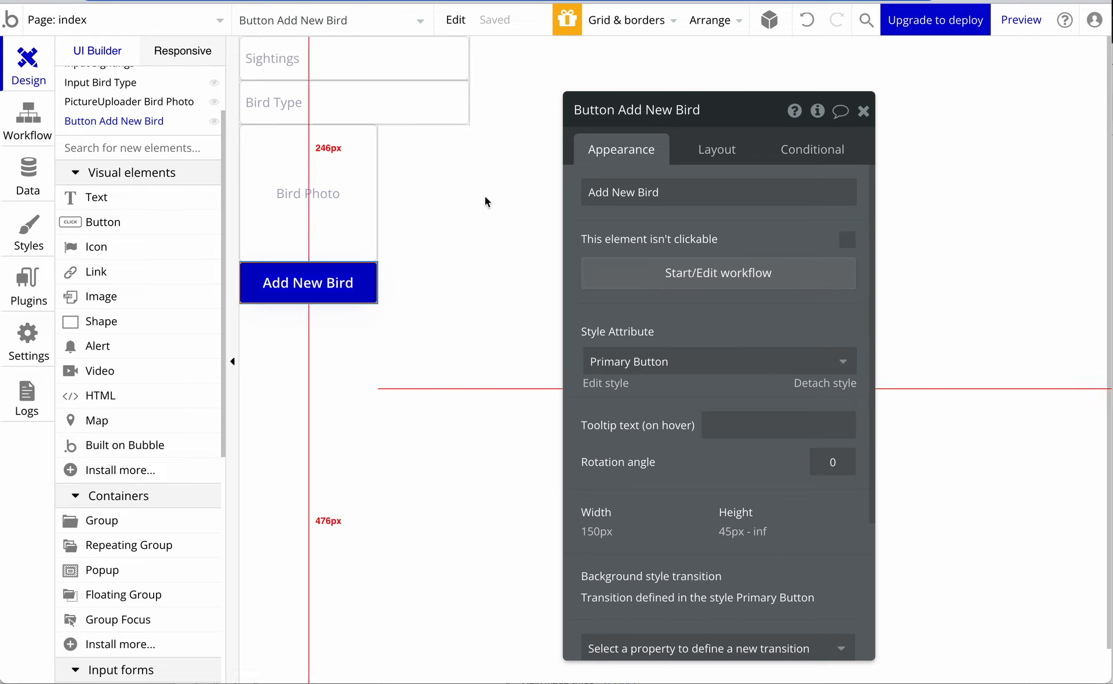
{"action": "left_click", "coordinate": [30, 132]}
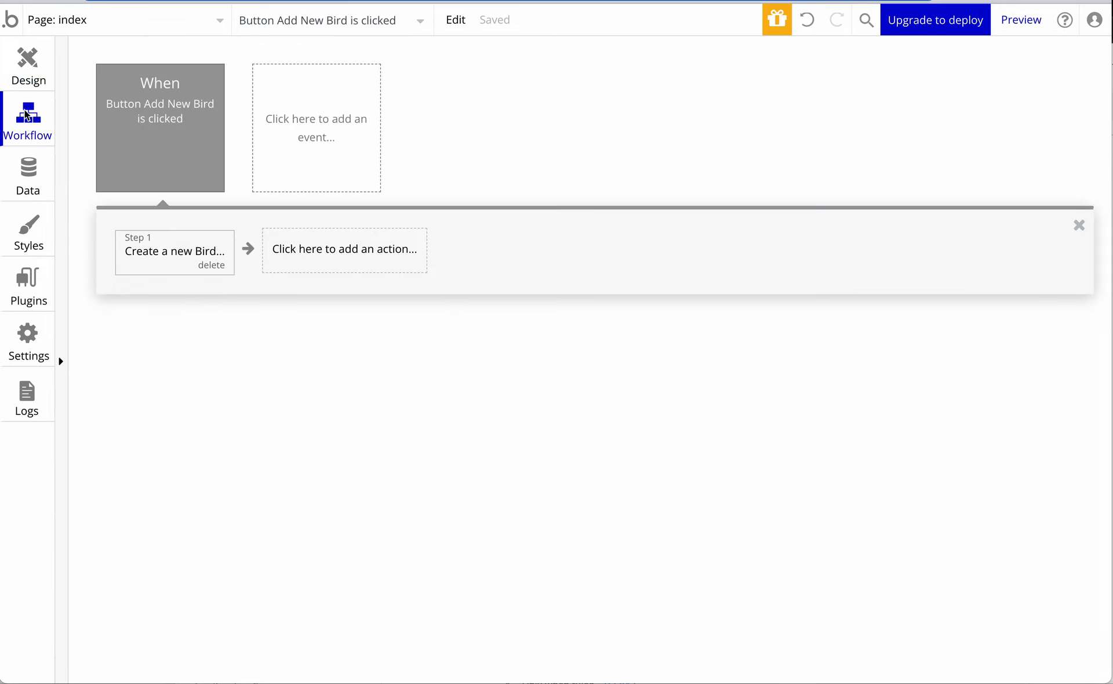
{"action": "left_click", "coordinate": [164, 103]}
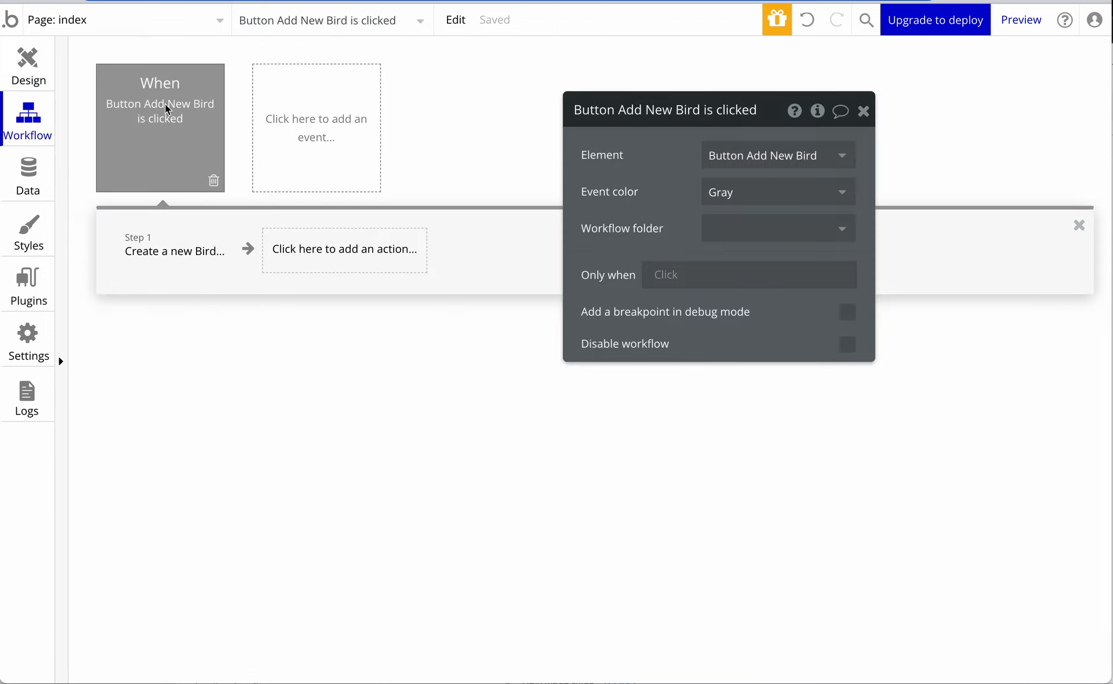
{"action": "left_click", "coordinate": [172, 254]}
{"action": "left_click", "coordinate": [340, 258]}
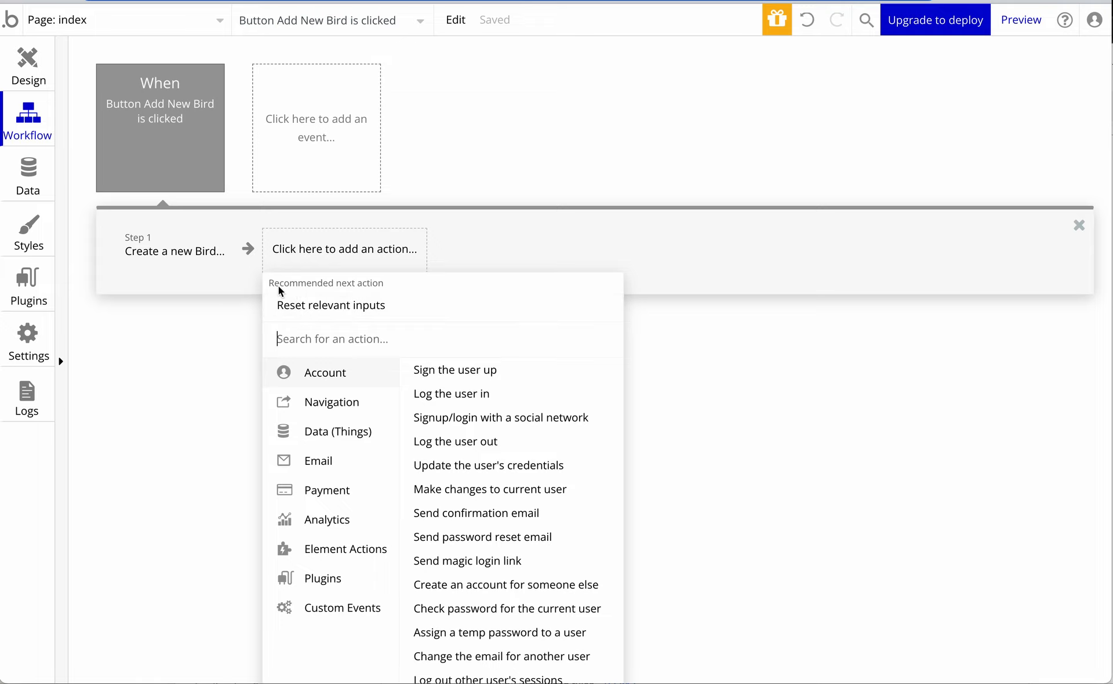
{"action": "left_click", "coordinate": [336, 307]}
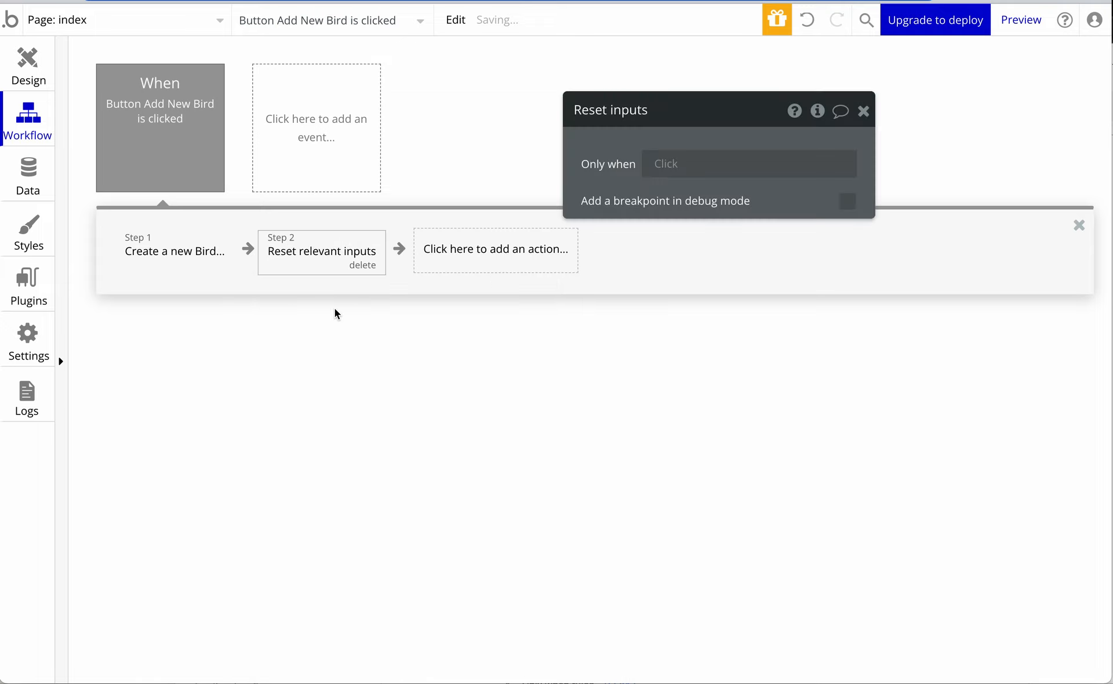
Reload the preview page and fill in the form with 1 for Sightings and eagle for Bird Type
{"action": "left_click", "coordinate": [139, 1]}
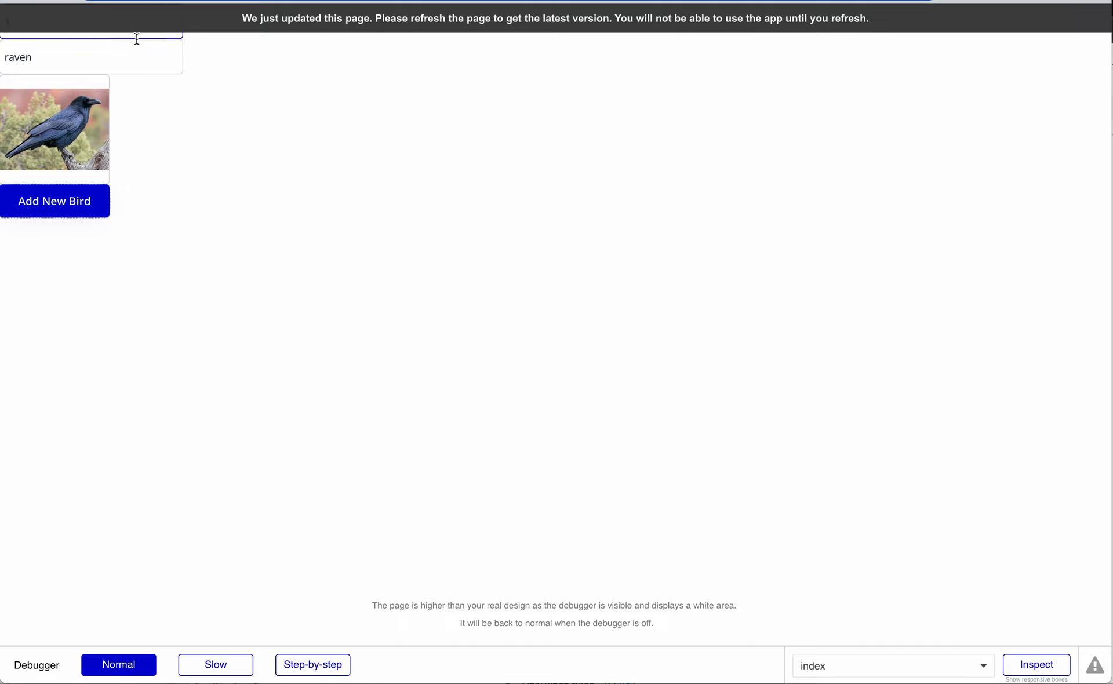
{"action": "left_click", "coordinate": [62, 1]}
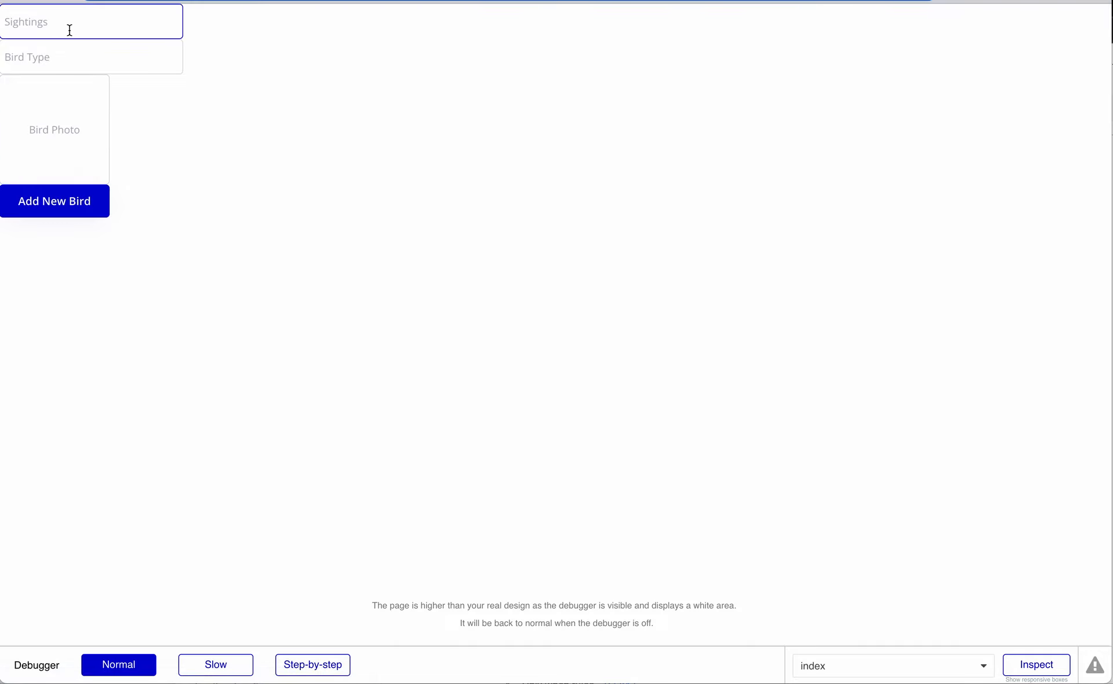
{"action": "left_click", "coordinate": [319, 9]}
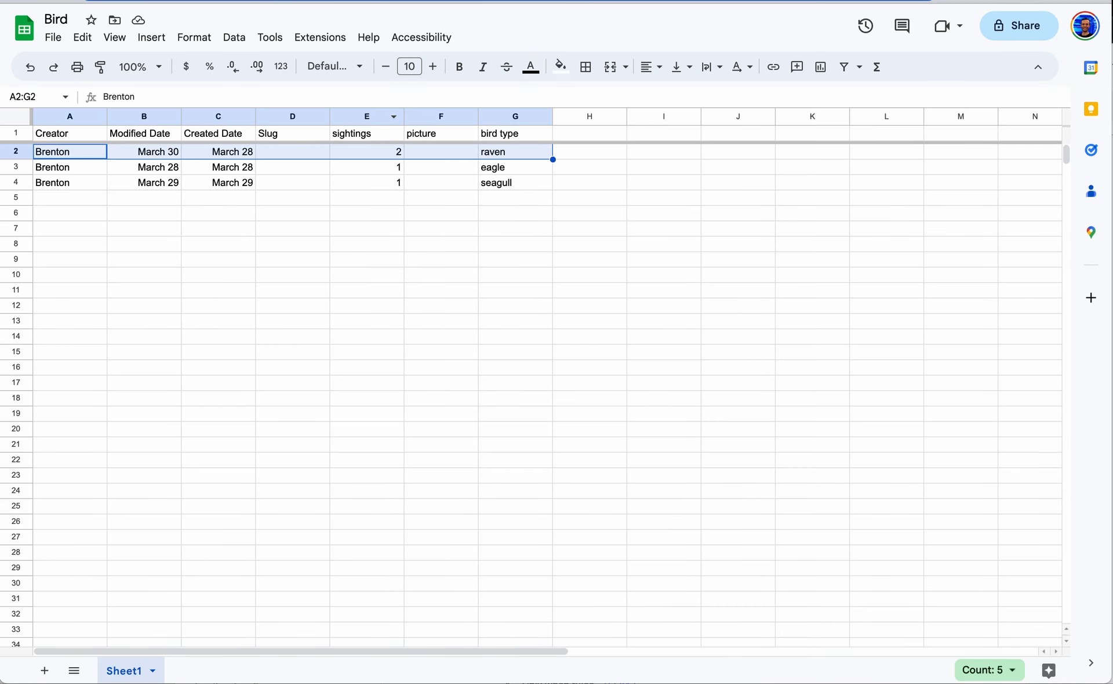
{"action": "left_click", "coordinate": [260, 2]}
{"action": "left_click", "coordinate": [371, 2]}
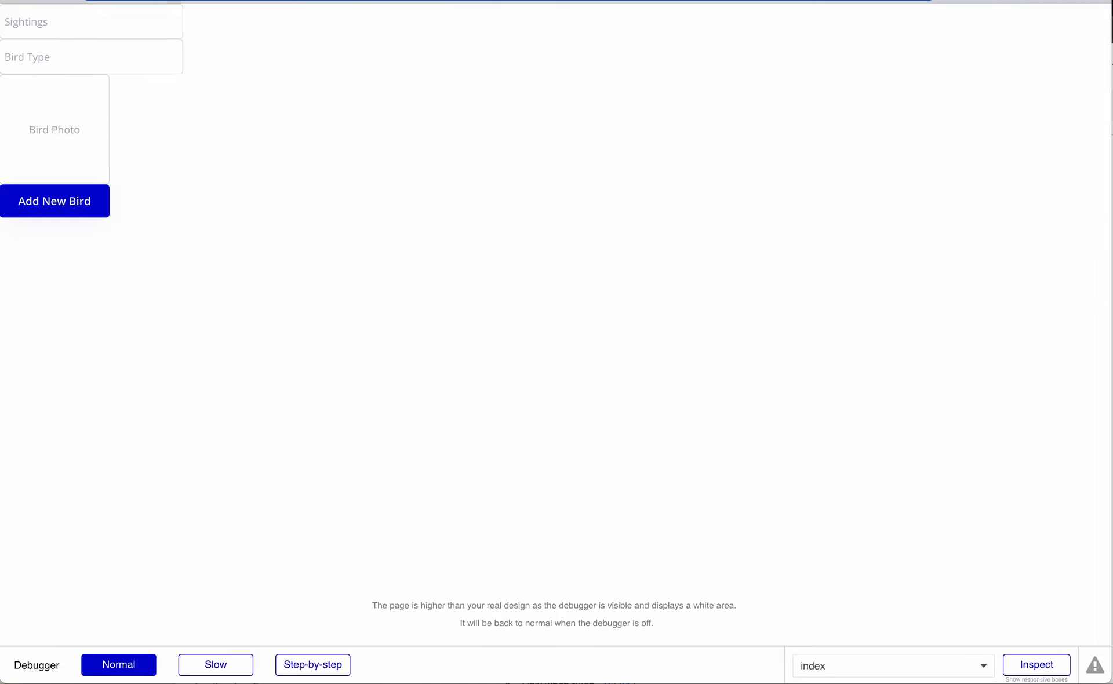
{"action": "left_click", "coordinate": [117, 35]}
{"action": "type", "text": "1"}
{"action": "left_click", "coordinate": [94, 54]}
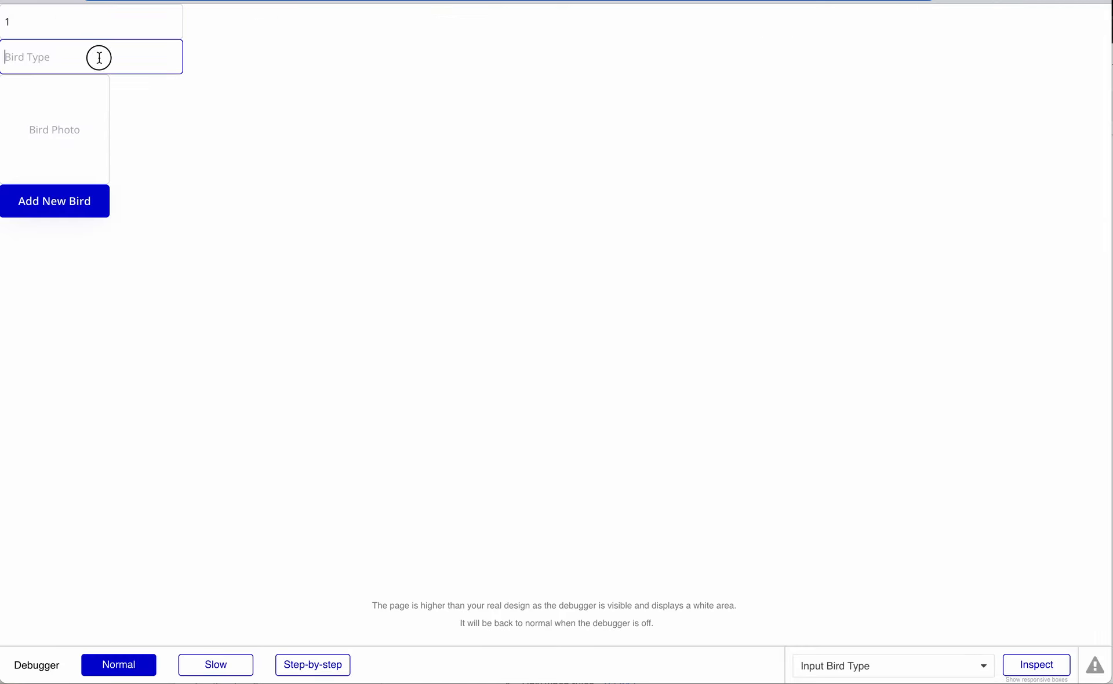
{"action": "type", "text": "eagle"}
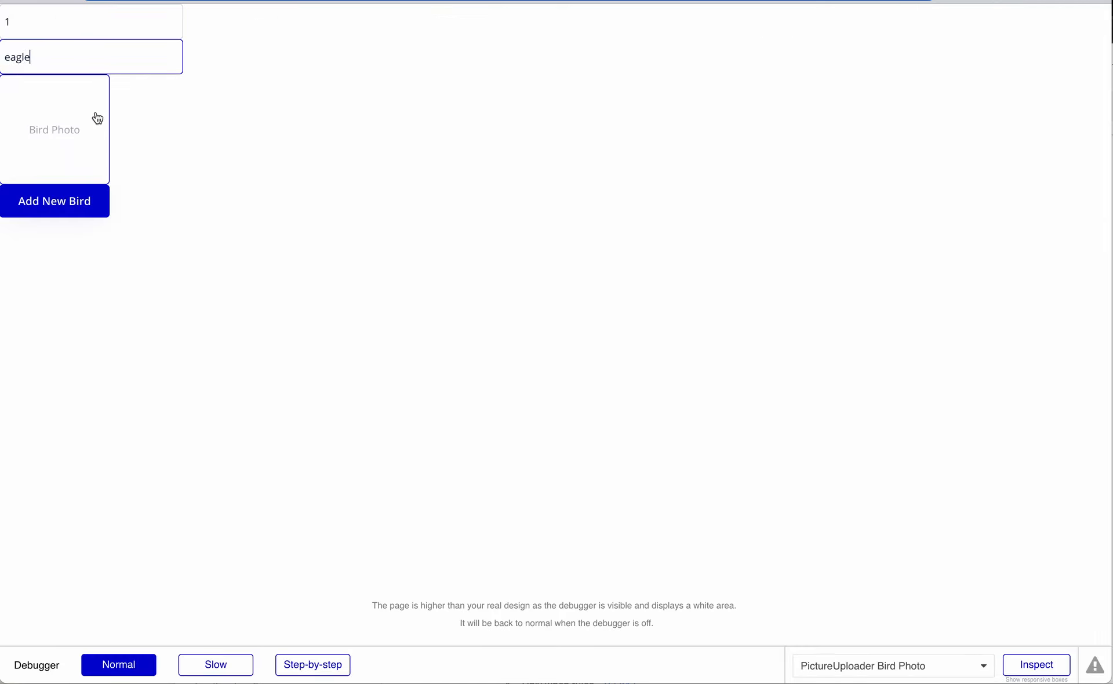
Submit the eagle form with eagle.jpeg as the bird photo and check the All Birds application data in the Bubble editor
{"action": "left_click", "coordinate": [96, 116]}
{"action": "left_click", "coordinate": [413, 192]}
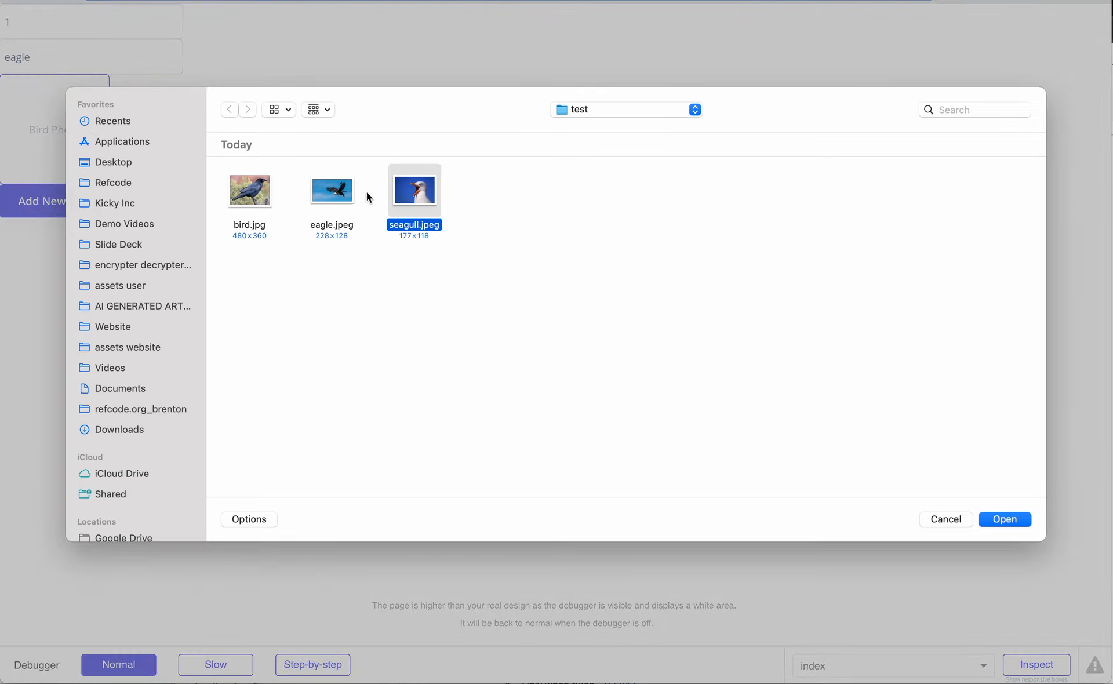
{"action": "left_click", "coordinate": [344, 197]}
{"action": "left_click", "coordinate": [1002, 519]}
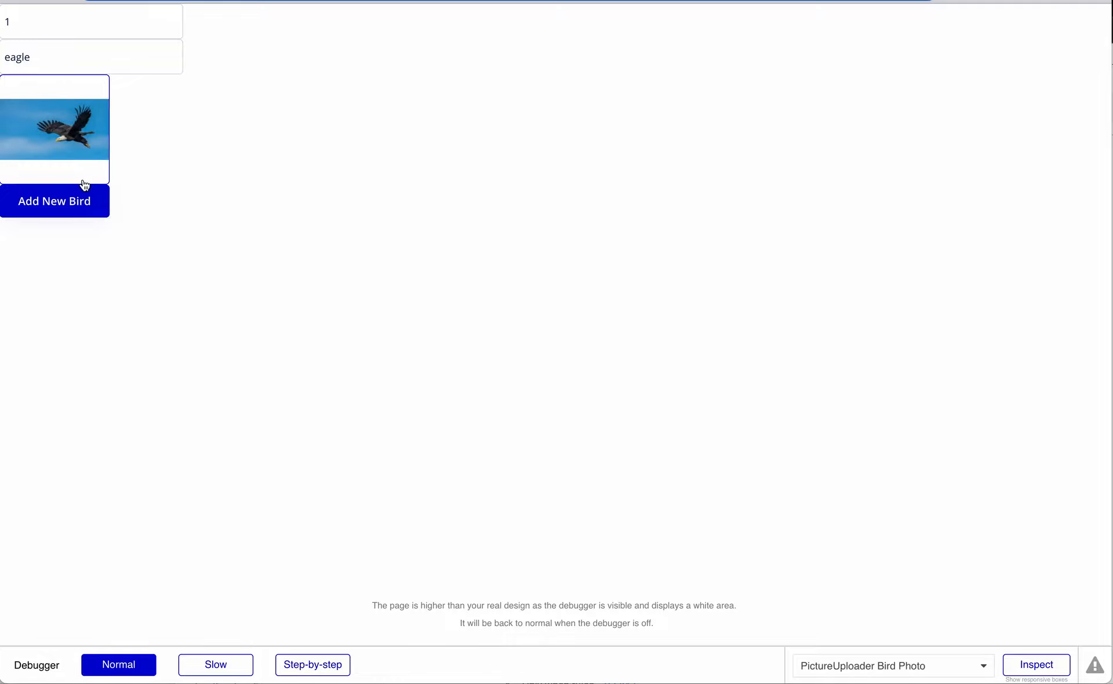
{"action": "left_click", "coordinate": [55, 208]}
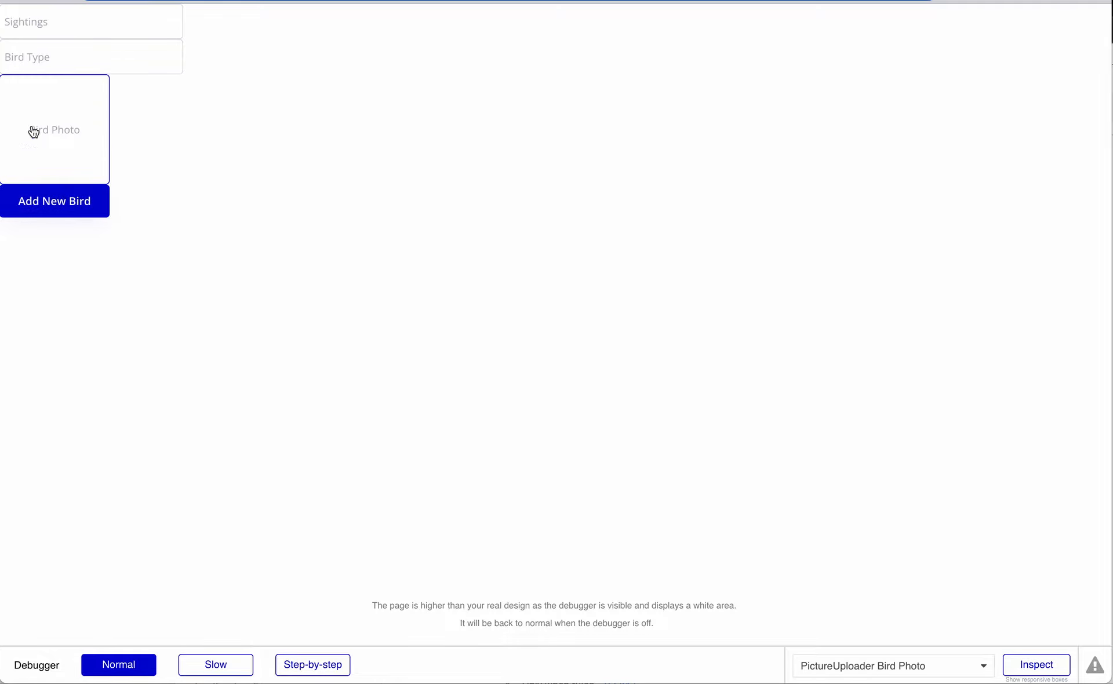
{"action": "left_click", "coordinate": [244, 1]}
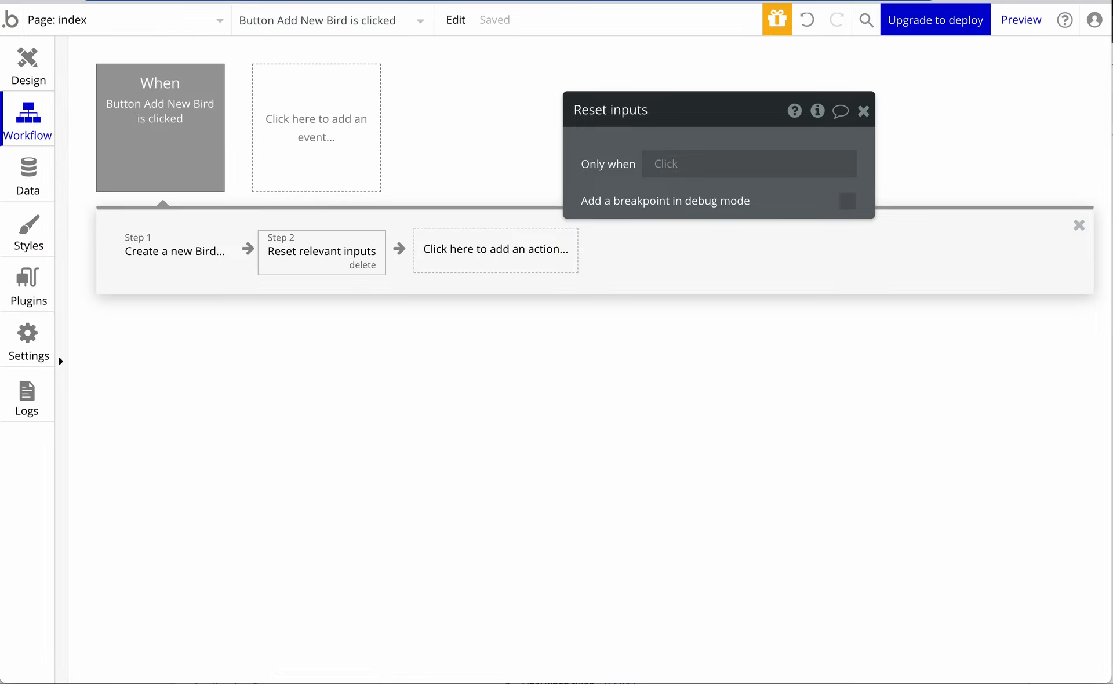
{"action": "left_click", "coordinate": [40, 186]}
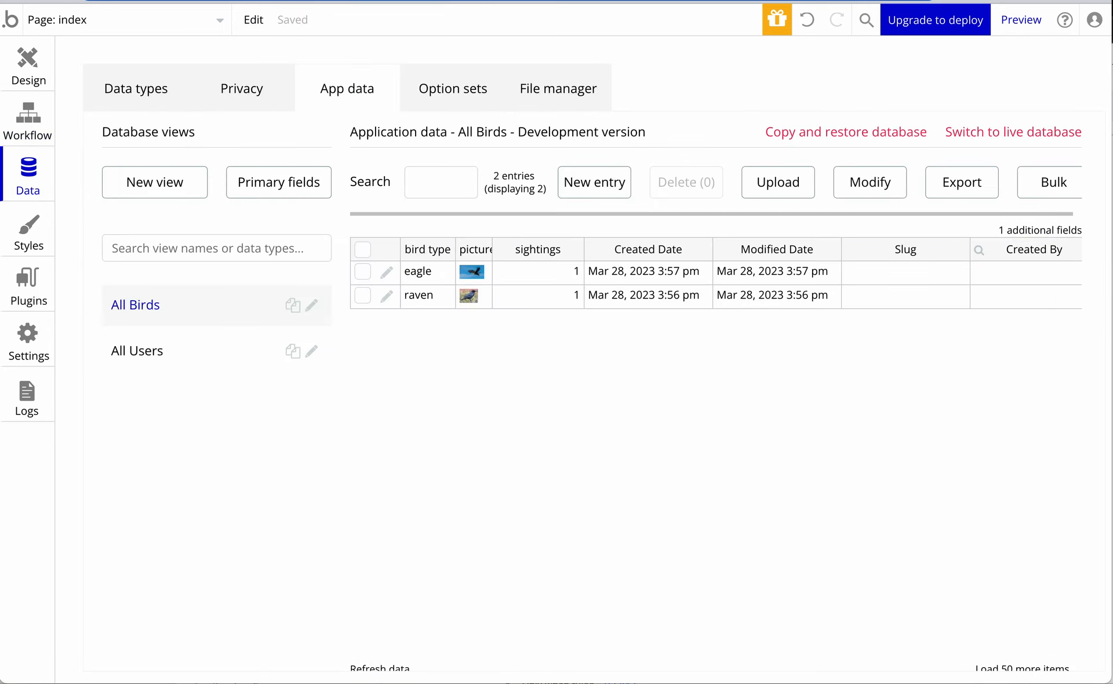
Return to the preview page and fill in the form with 1 for Sightings and seagull for Bird Type
{"action": "left_click", "coordinate": [225, 1]}
{"action": "left_click", "coordinate": [112, 23]}
{"action": "type", "text": "1"}
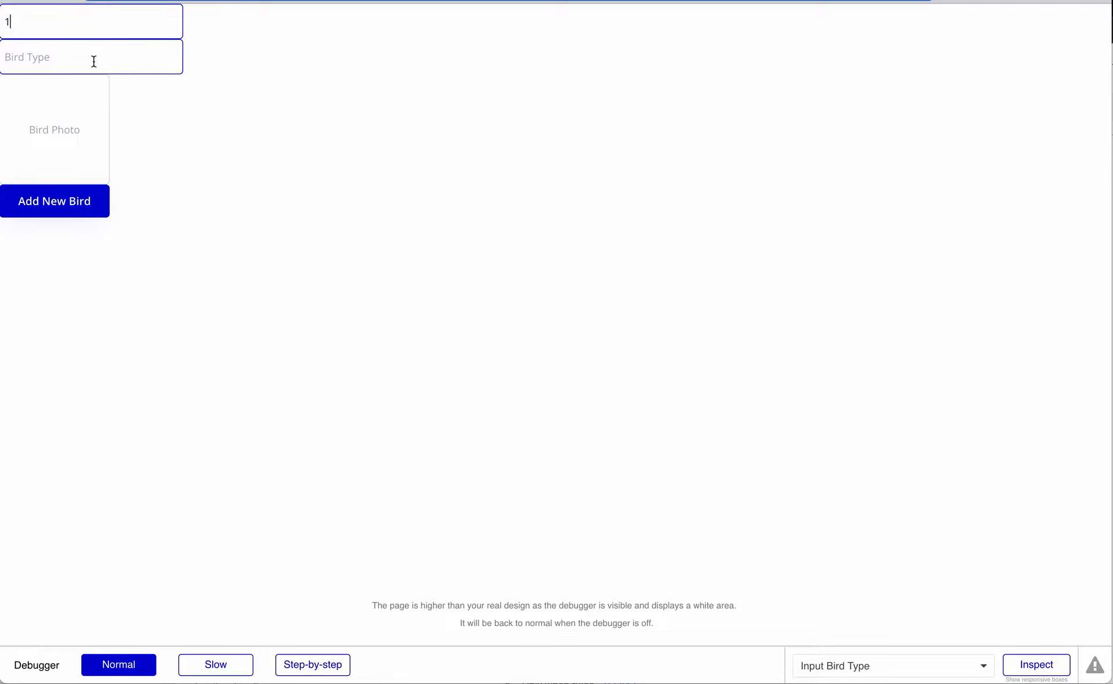
{"action": "left_click", "coordinate": [94, 61]}
{"action": "type", "text": "seagull"}
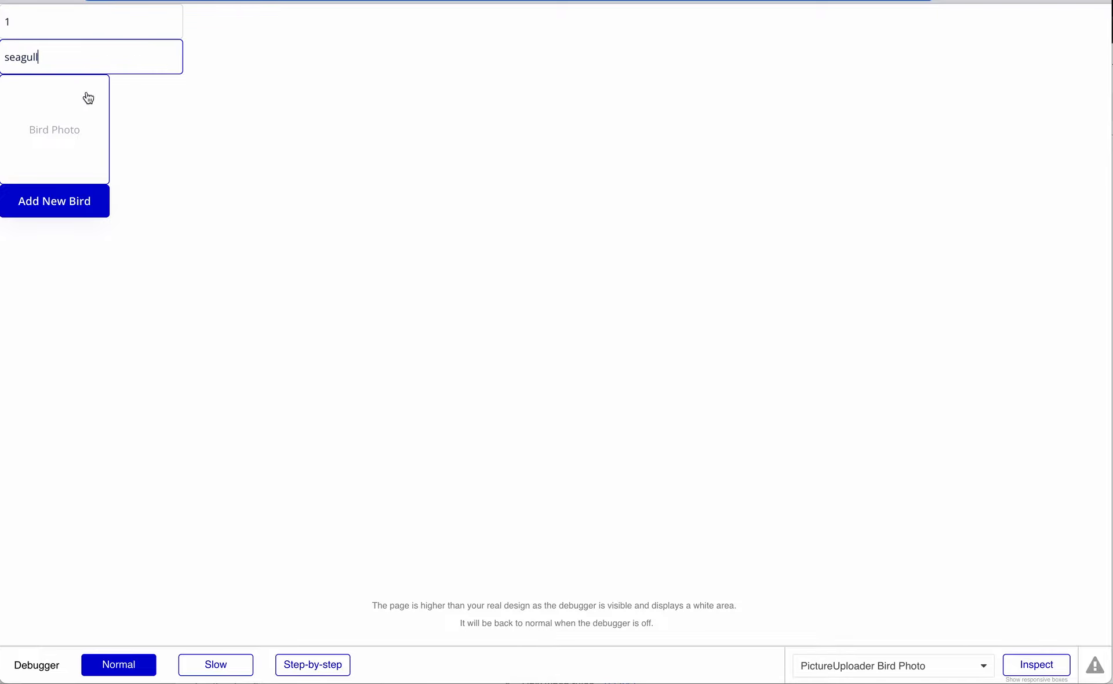
Submit the seagull form with seagull.jpeg as the bird photo and switch to the Bird table in Google Sheets
{"action": "left_click", "coordinate": [52, 141]}
{"action": "left_click", "coordinate": [425, 200]}
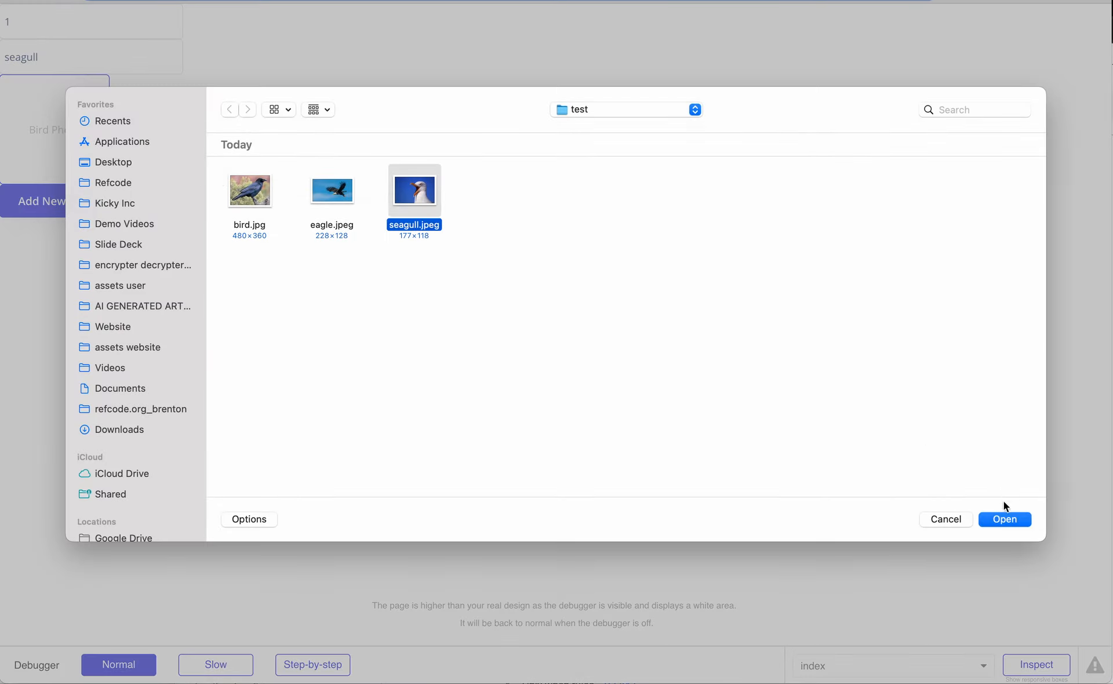
{"action": "left_click", "coordinate": [1003, 518]}
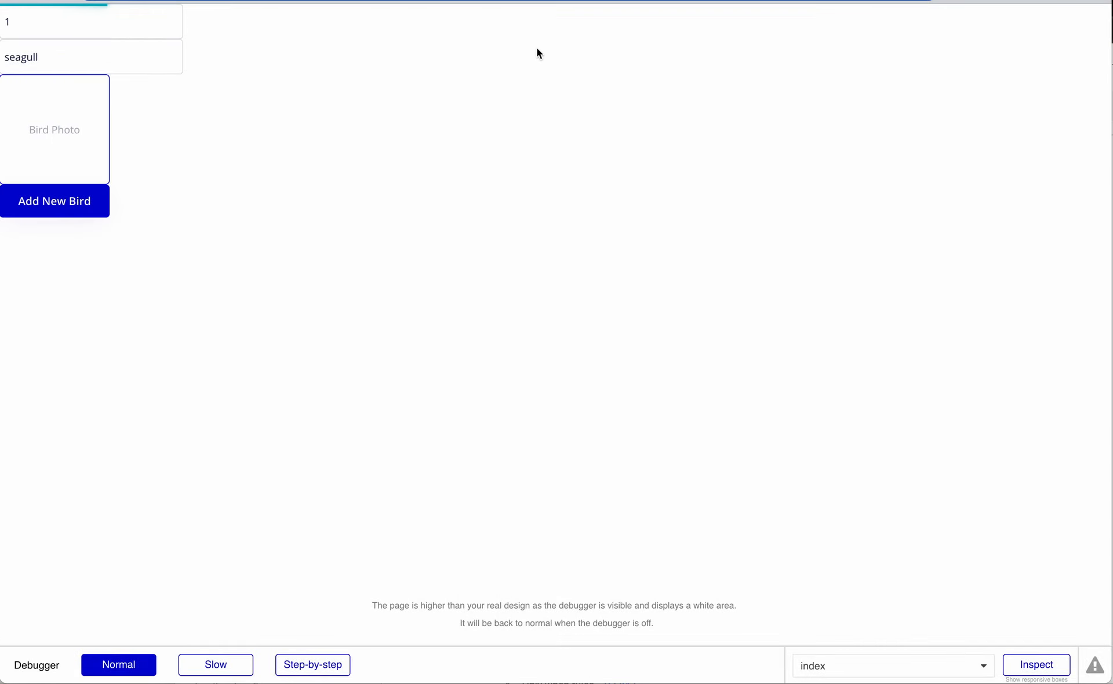
{"action": "left_click", "coordinate": [51, 201]}
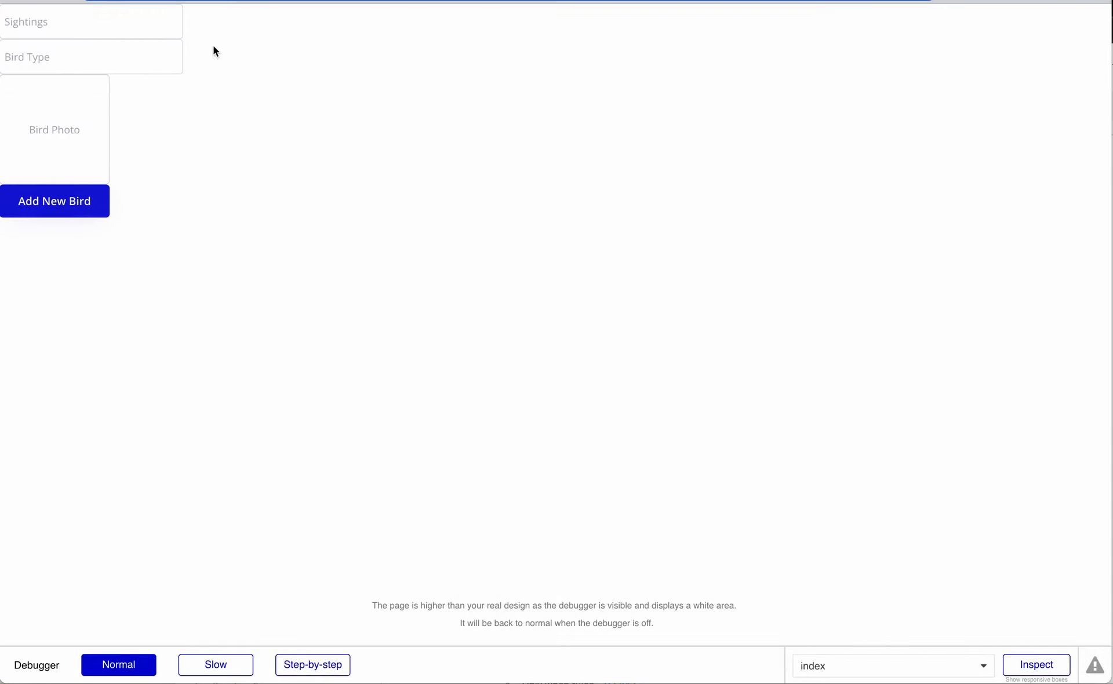
{"action": "left_click", "coordinate": [255, 1]}
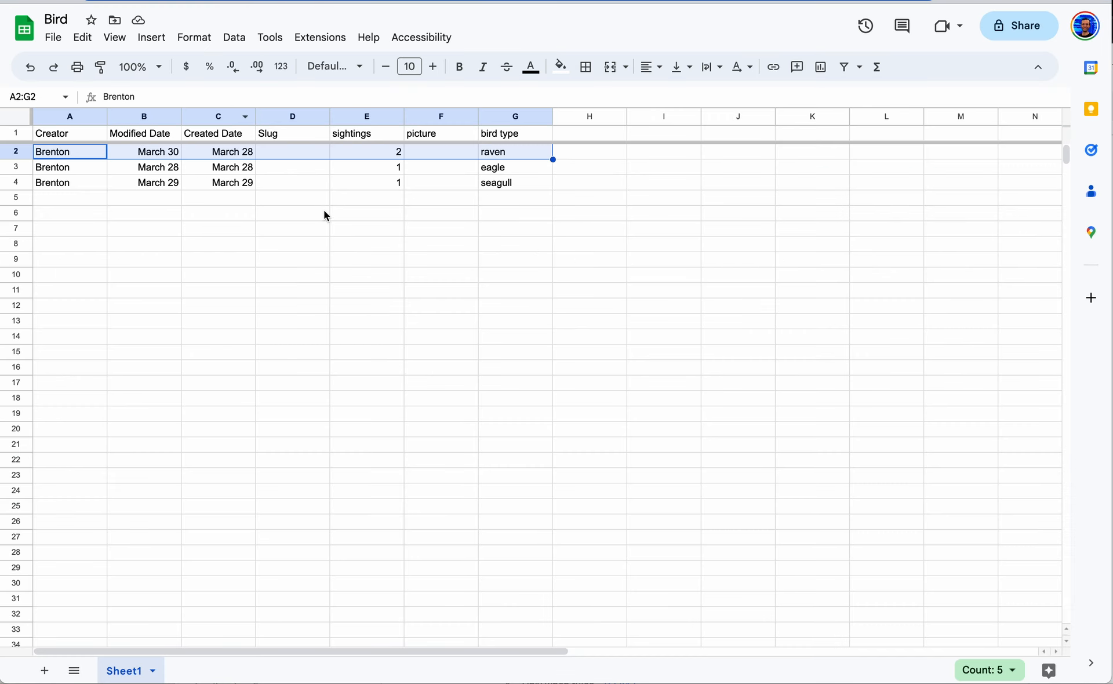
Check the sightings cells in the Google Sheets Bird table, then switch to Bubble and review the Create a new Bird workflow action
{"action": "left_click", "coordinate": [410, 195]}
{"action": "left_click", "coordinate": [386, 153]}
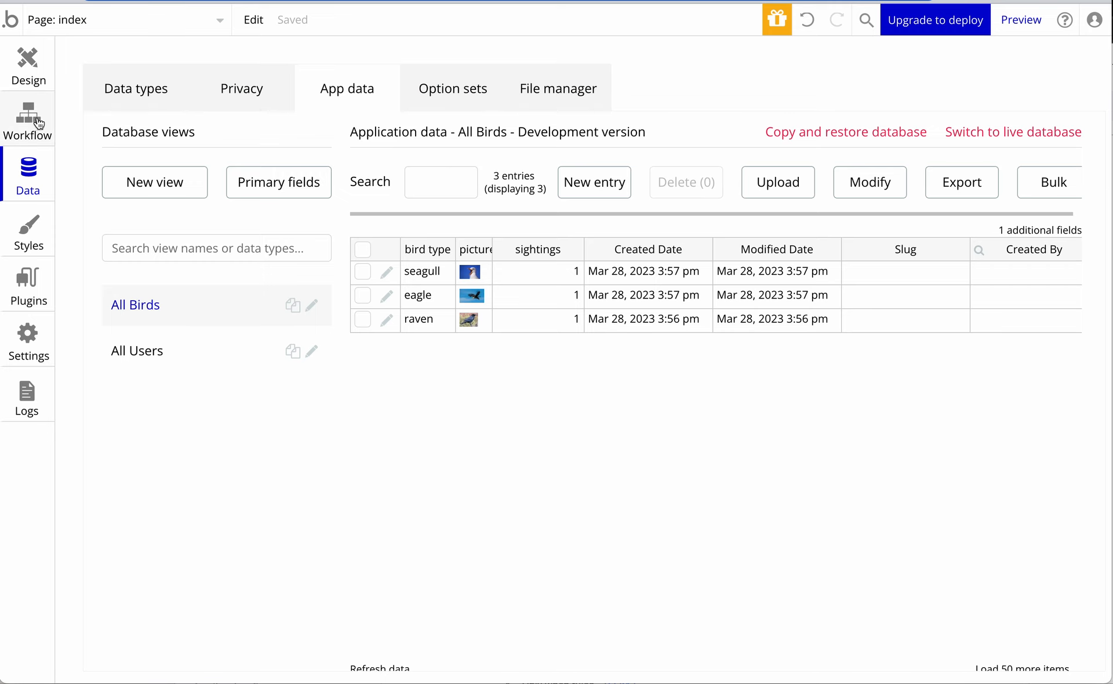
{"action": "left_click", "coordinate": [38, 123]}
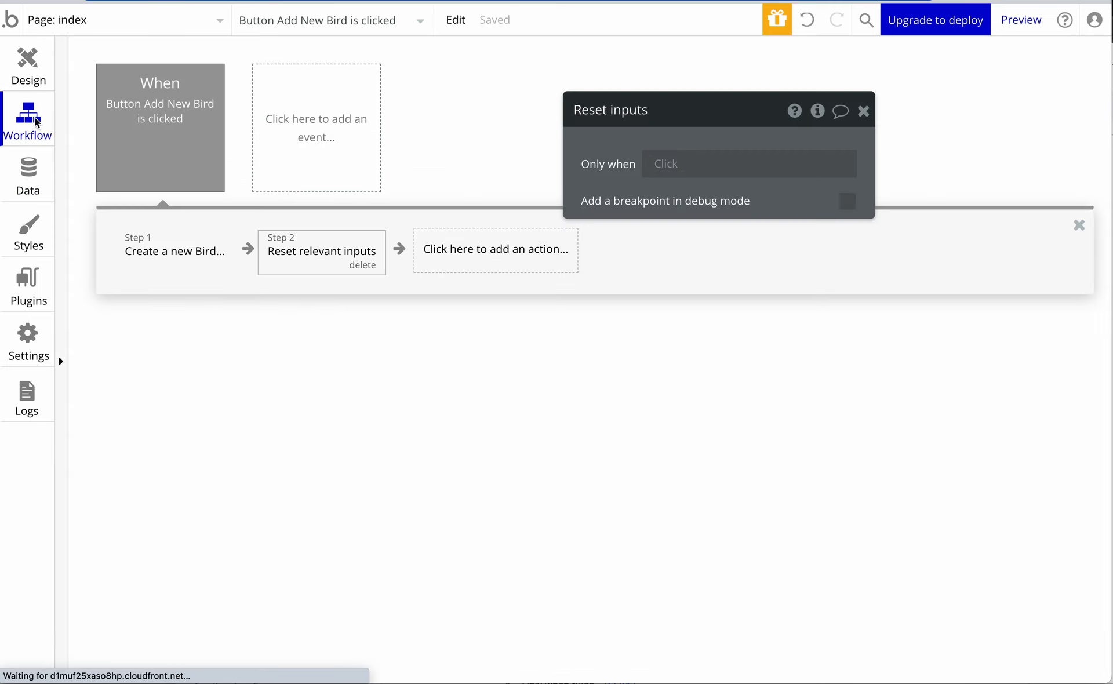
{"action": "left_click", "coordinate": [183, 258]}
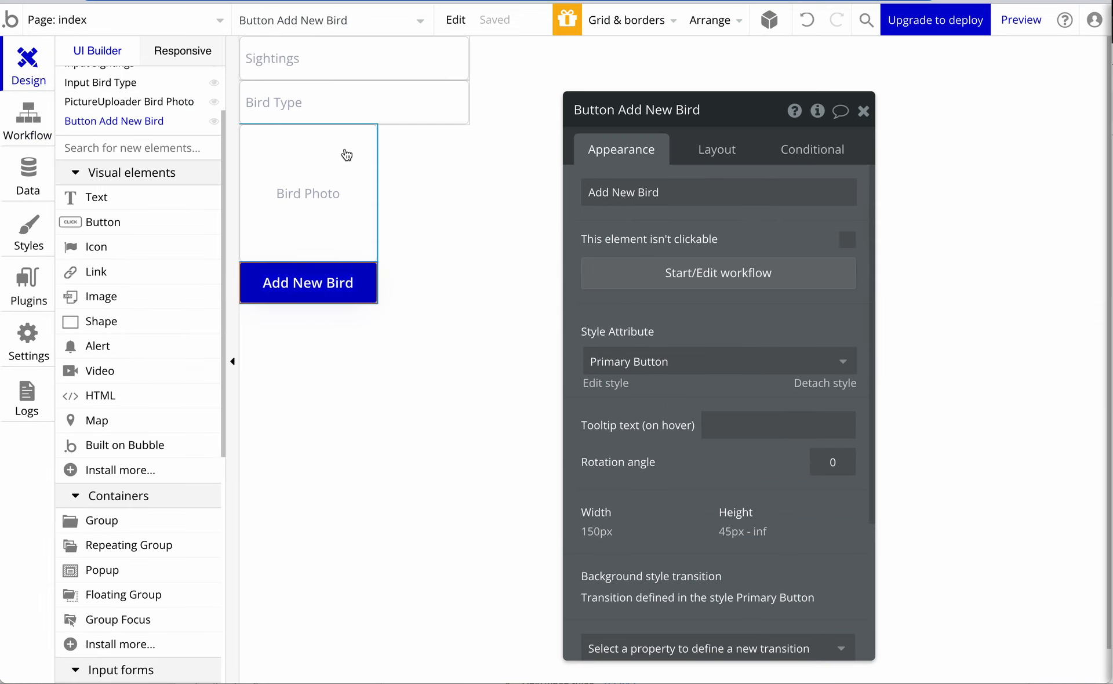
Close the Add New Bird button's properties, check the form in the preview page and return to the Bubble editor
{"action": "left_click_drag", "start_coordinate": [742, 115], "coordinate": [684, 194]}
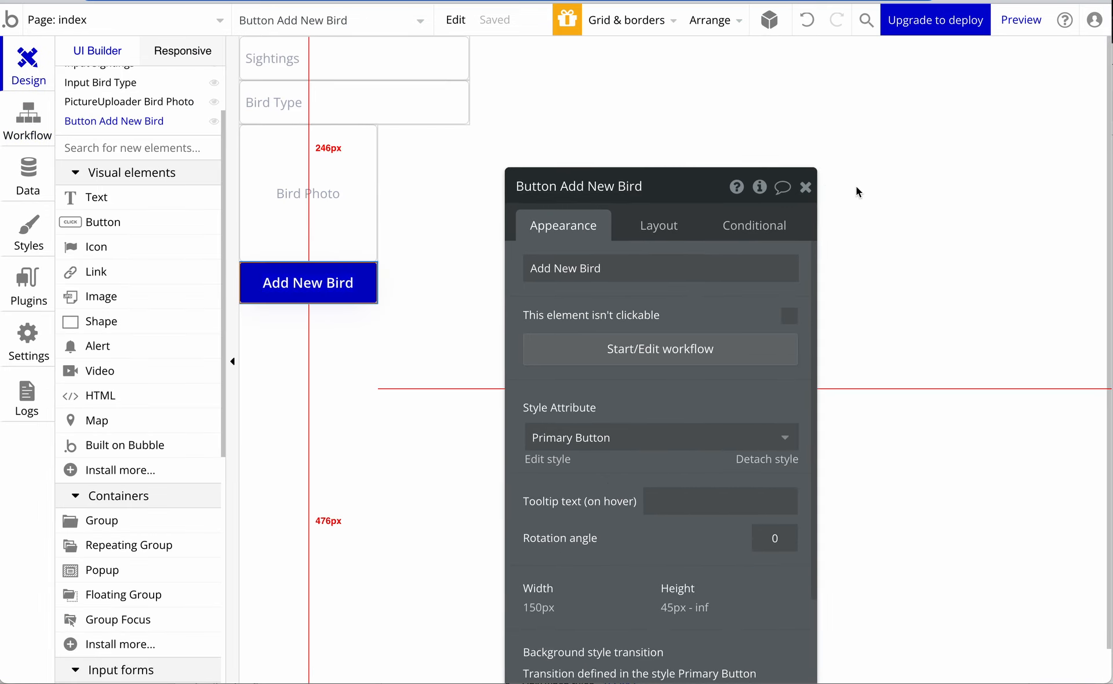
{"action": "left_click", "coordinate": [802, 187]}
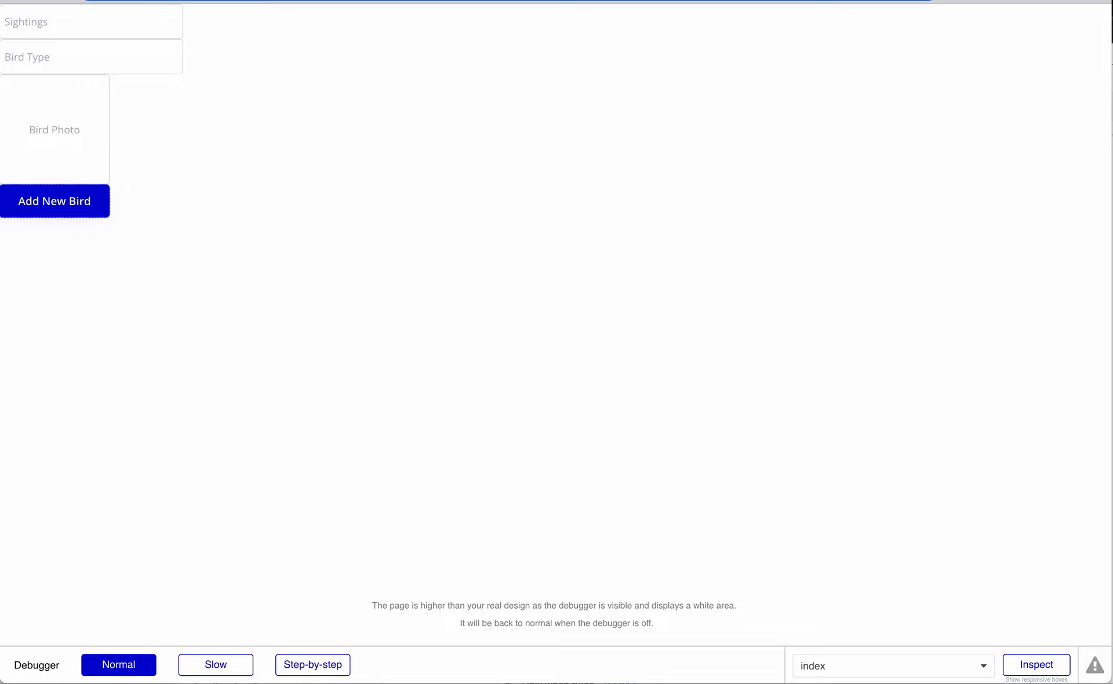
{"action": "left_click", "coordinate": [261, 0]}
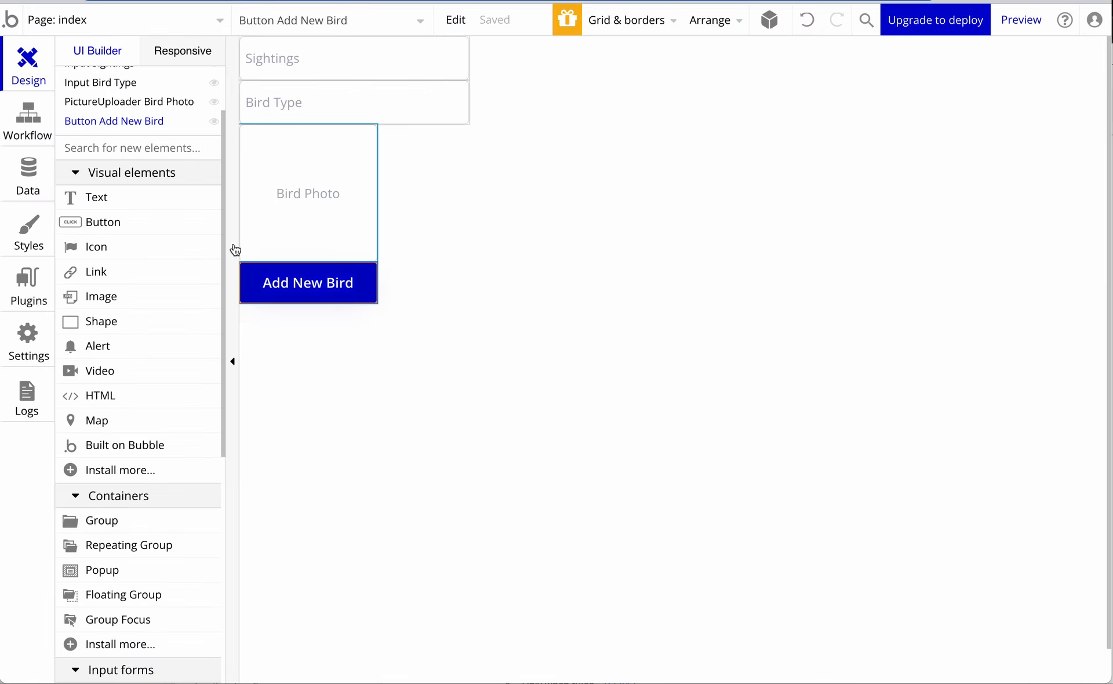
Place a Dropdown above the Sightings input and set its placeholder to "Choose a bird to edit"
{"action": "left_click", "coordinate": [71, 172]}
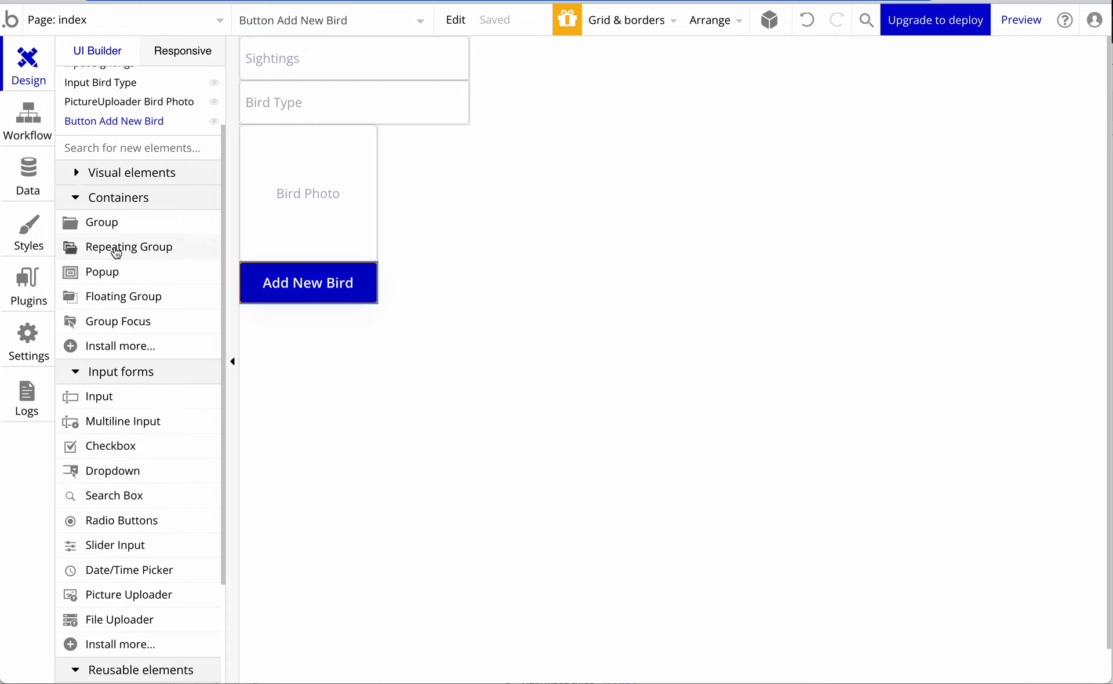
{"action": "scroll", "coordinate": [131, 328], "scroll_direction": "down", "scroll_amount": 2}
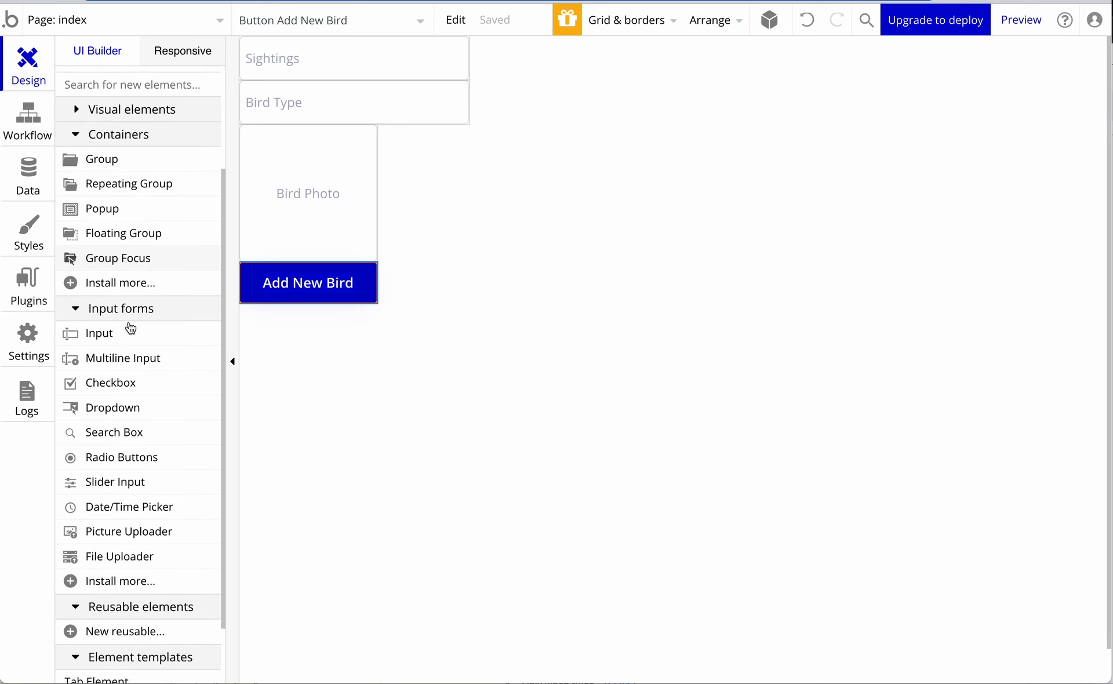
{"action": "left_click_drag", "start_coordinate": [128, 409], "coordinate": [450, 35]}
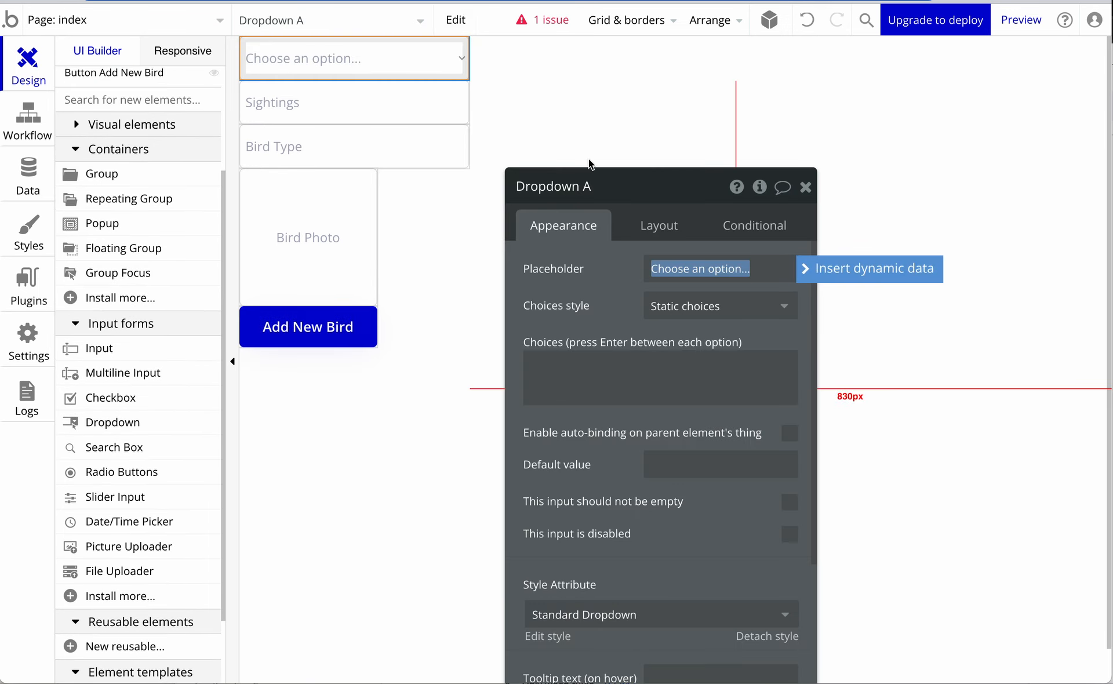
{"action": "type", "text": "Ch"}
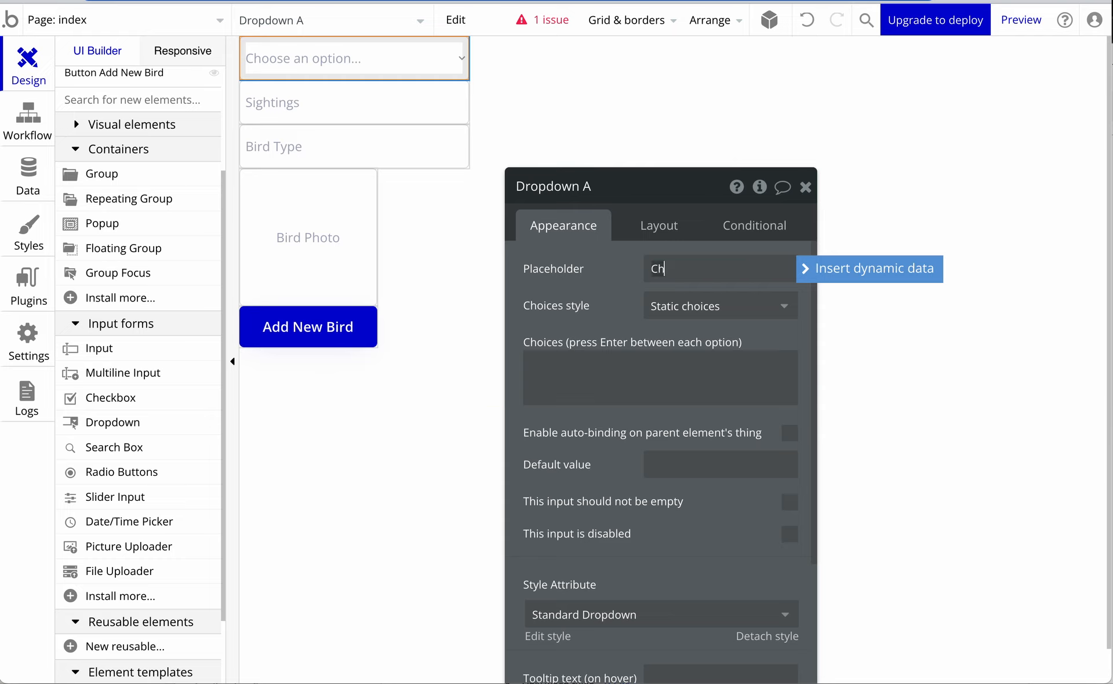
{"action": "type", "text": "oose a bird to edit"}
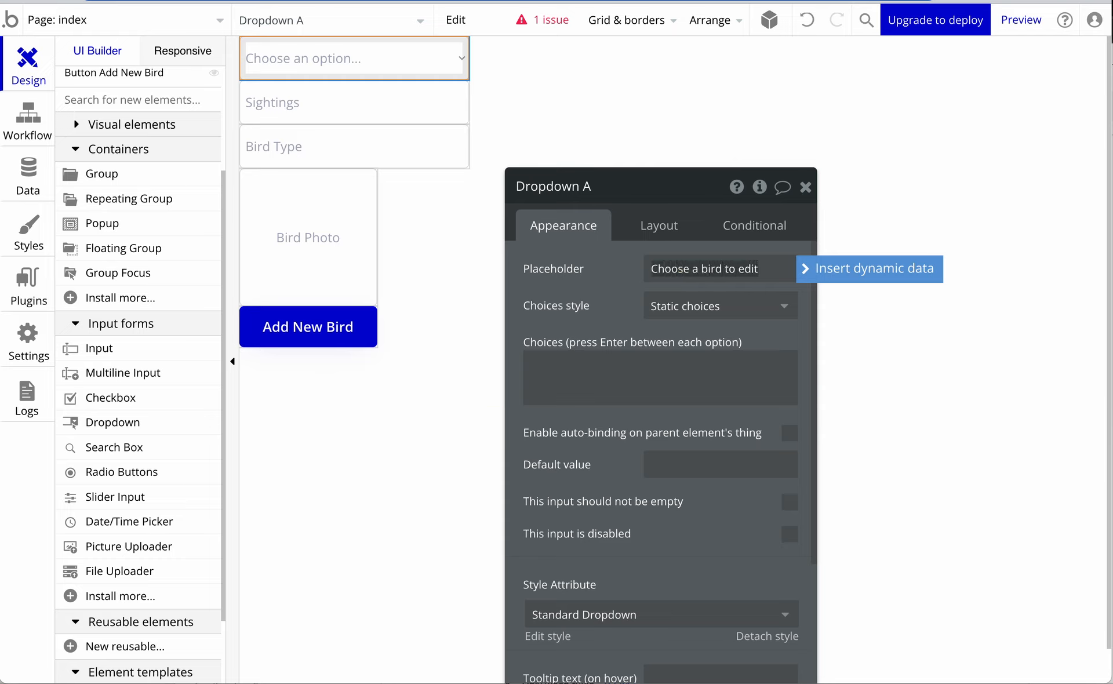
{"action": "key", "text": "Return"}
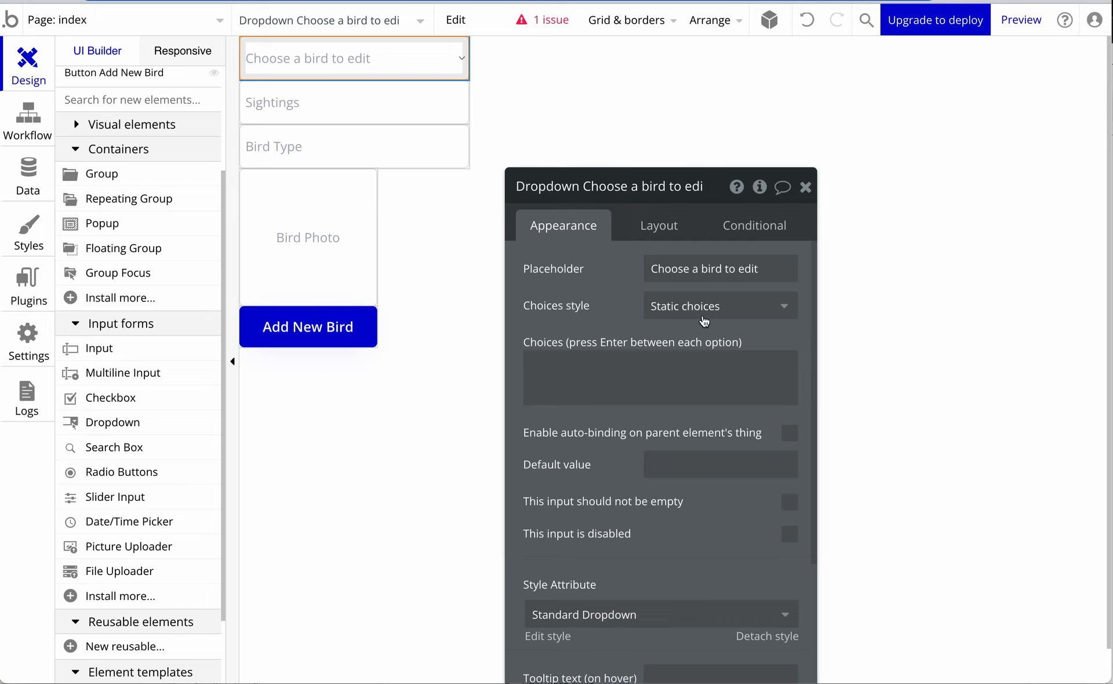
Set the bird dropdown's choices style to Dynamic choices and its type of choices to Bird
{"action": "left_click", "coordinate": [675, 313]}
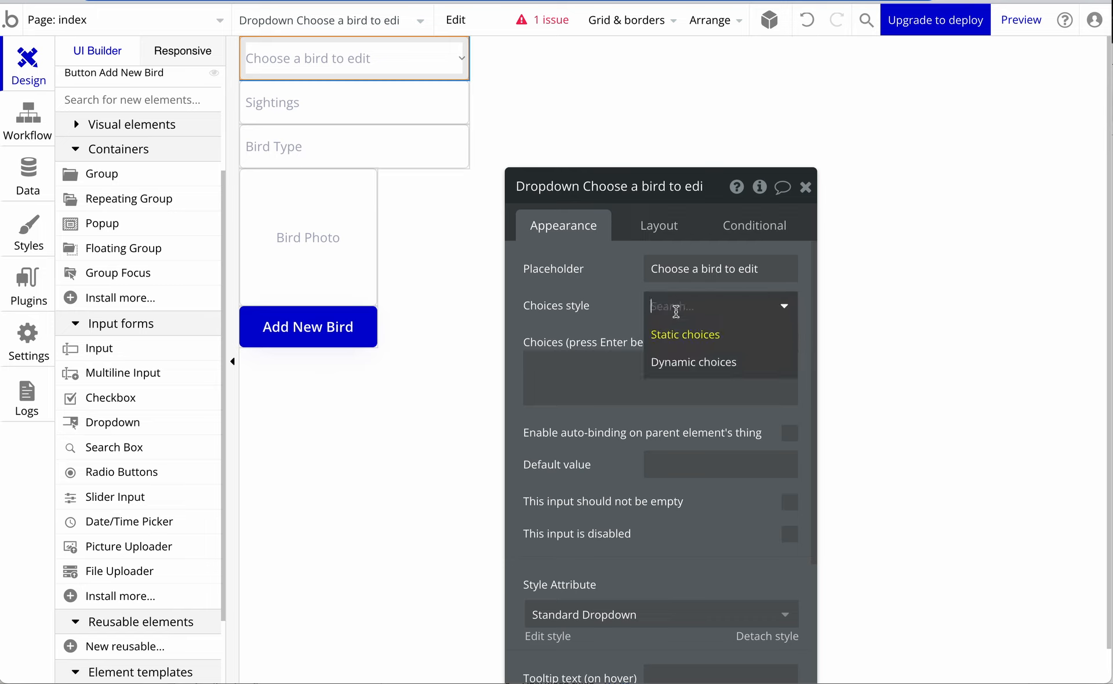
{"action": "left_click", "coordinate": [677, 365]}
{"action": "left_click", "coordinate": [675, 347]}
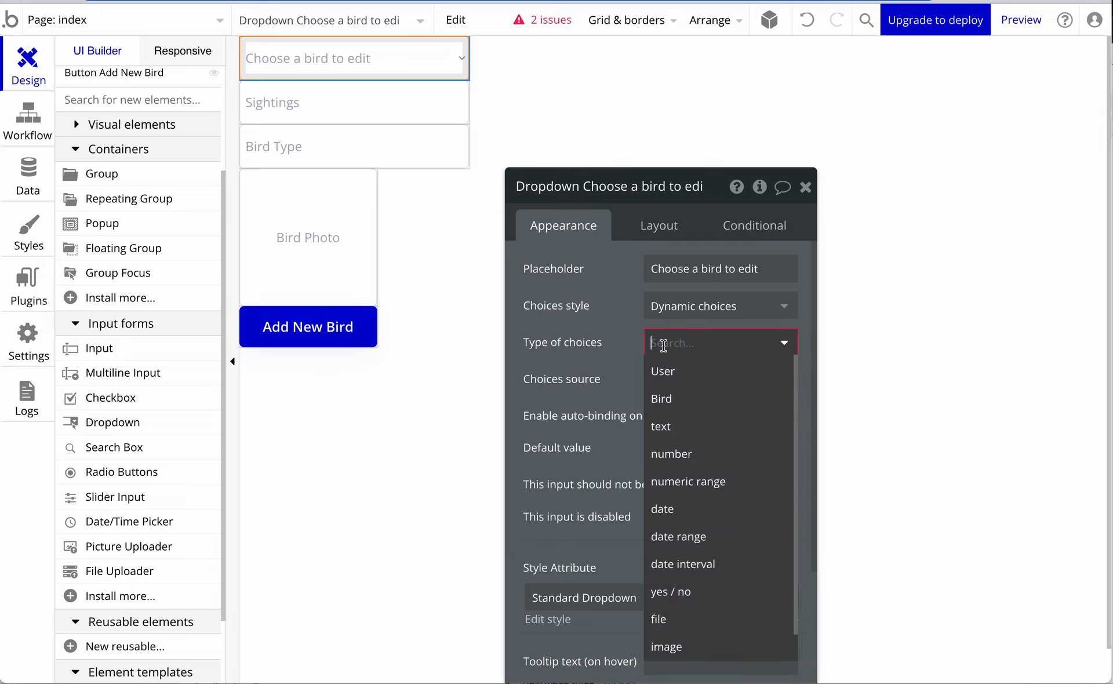
{"action": "type", "text": "do"}
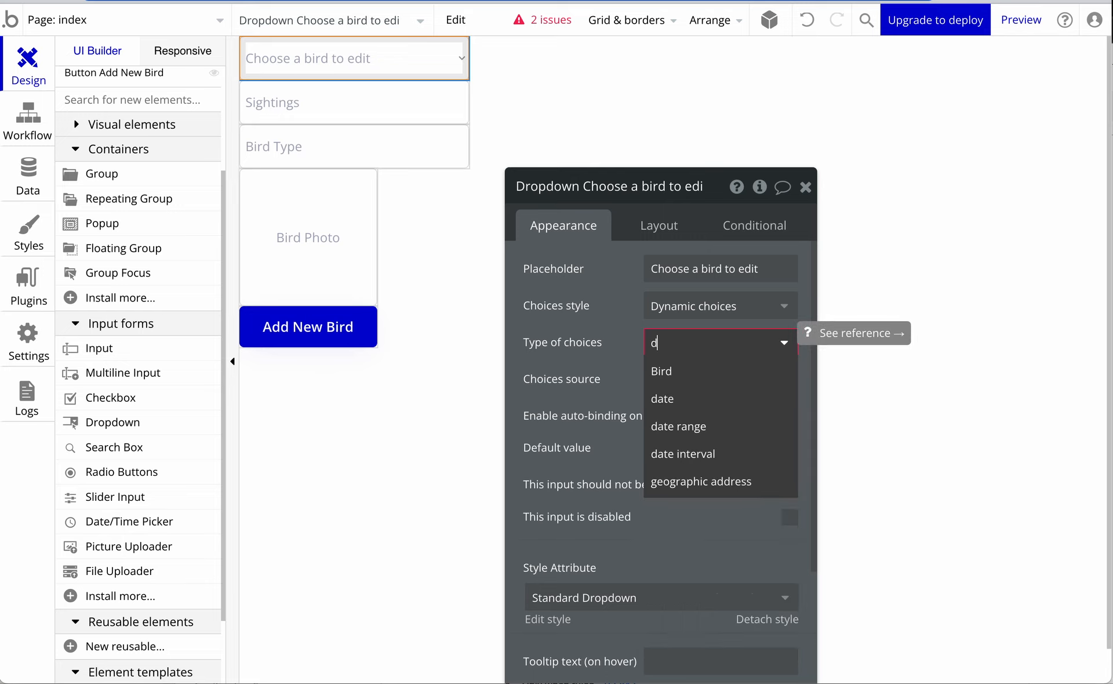
{"action": "key", "text": "BackSpace"}
{"action": "key", "text": "BackSpace"}
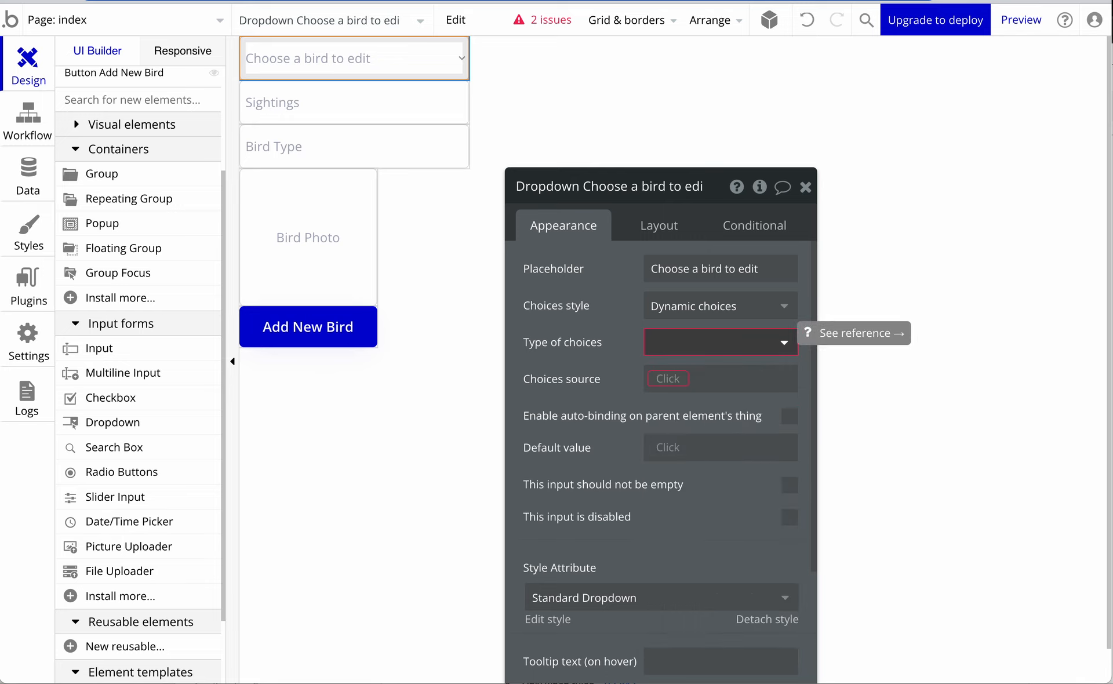
{"action": "left_click", "coordinate": [701, 345]}
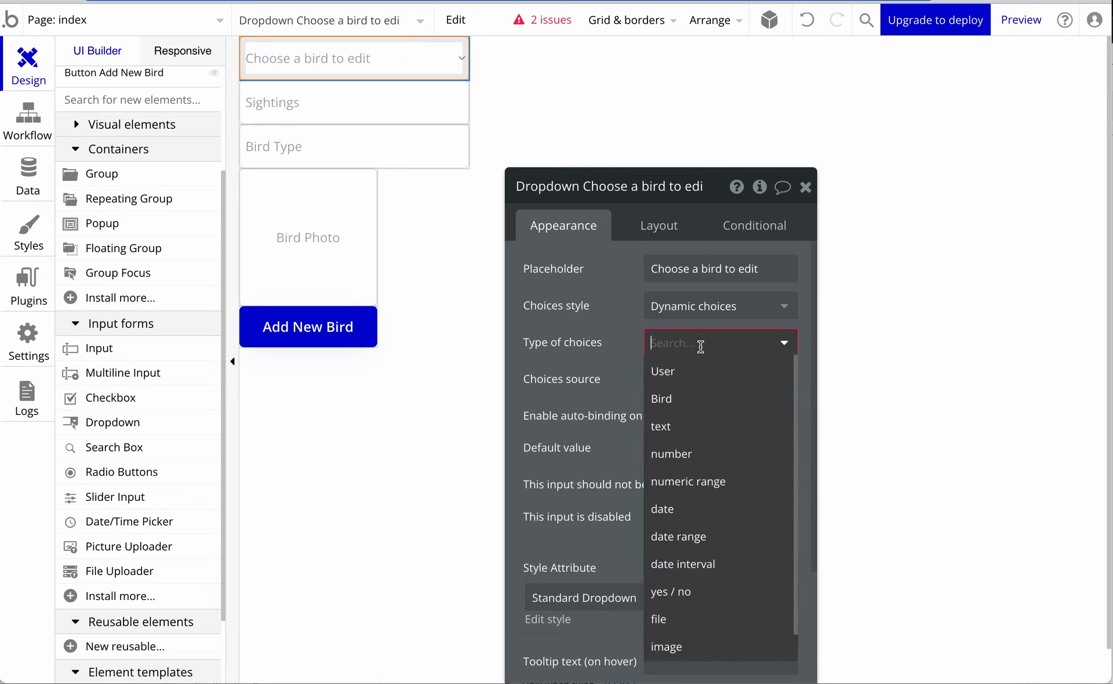
{"action": "left_click", "coordinate": [692, 404]}
Set the dropdown's choices source to a search for Birds with a blank constraint, and its option caption to Current option's bird type
{"action": "left_click", "coordinate": [671, 378]}
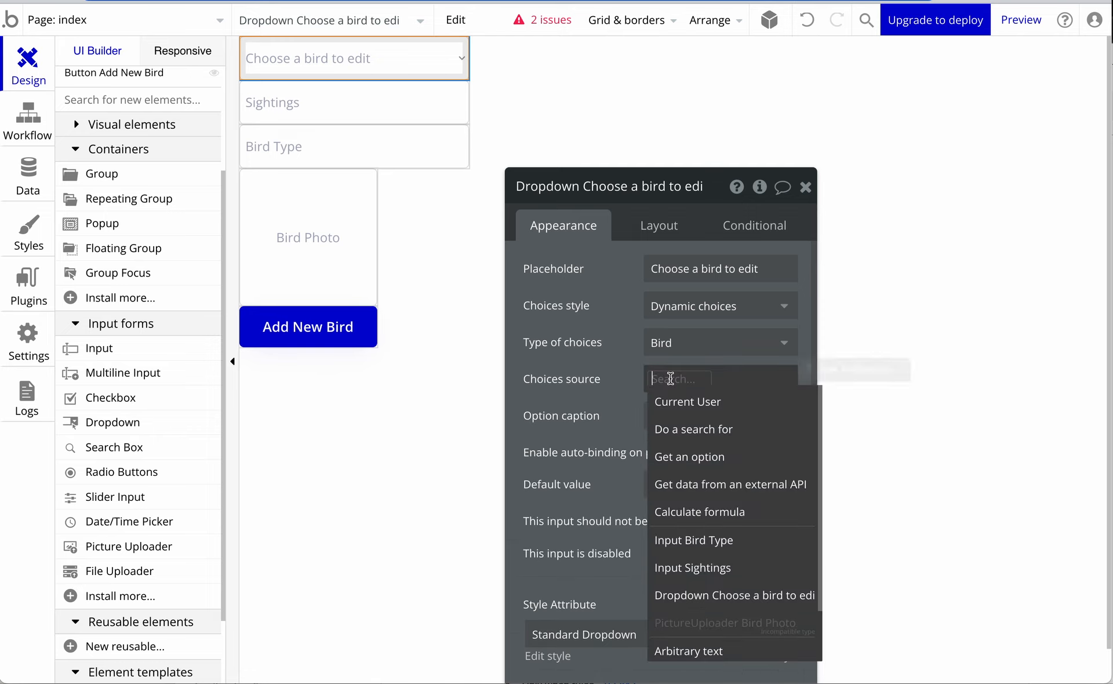
{"action": "type", "text": "do a"}
{"action": "left_click", "coordinate": [679, 406]}
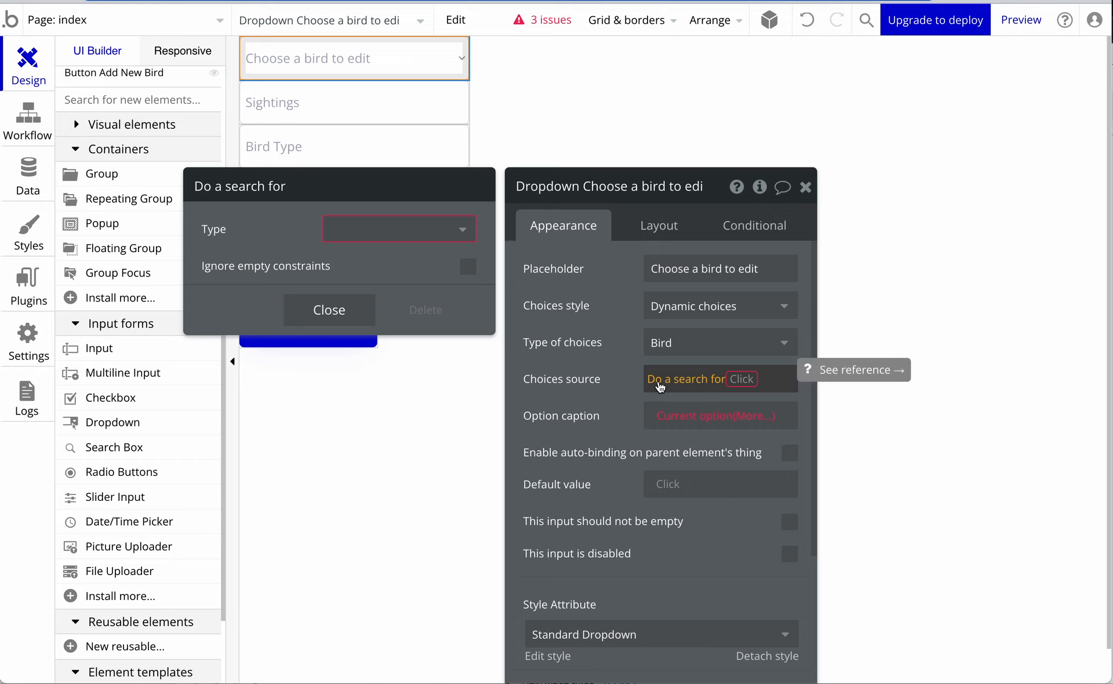
{"action": "left_click", "coordinate": [397, 229]}
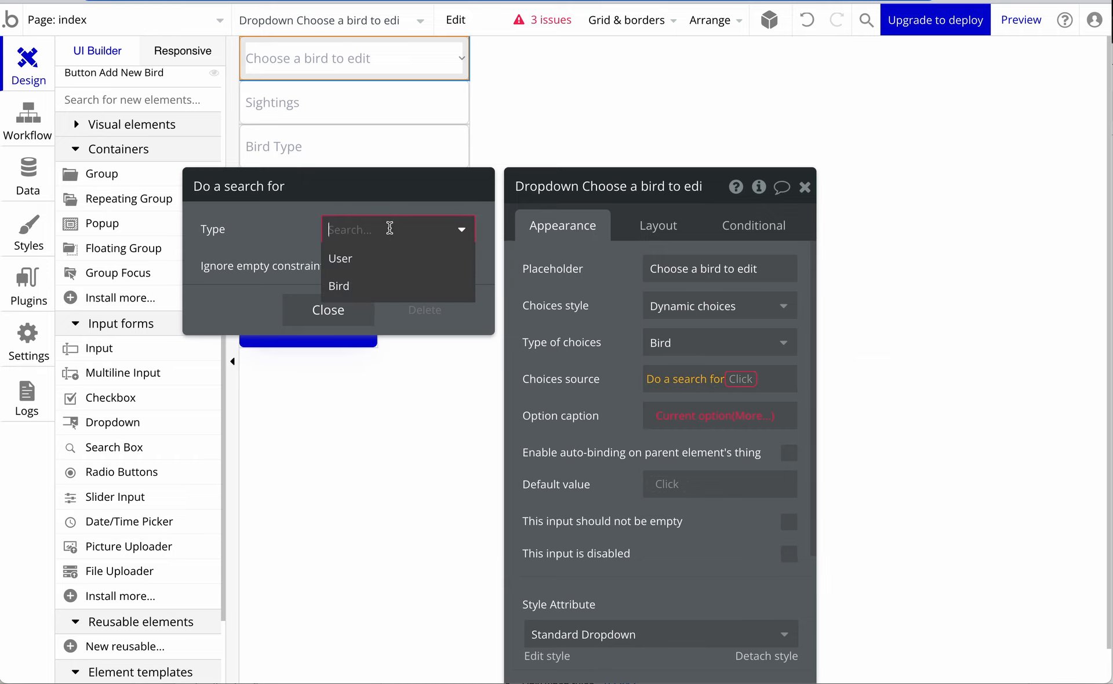
{"action": "left_click", "coordinate": [371, 291]}
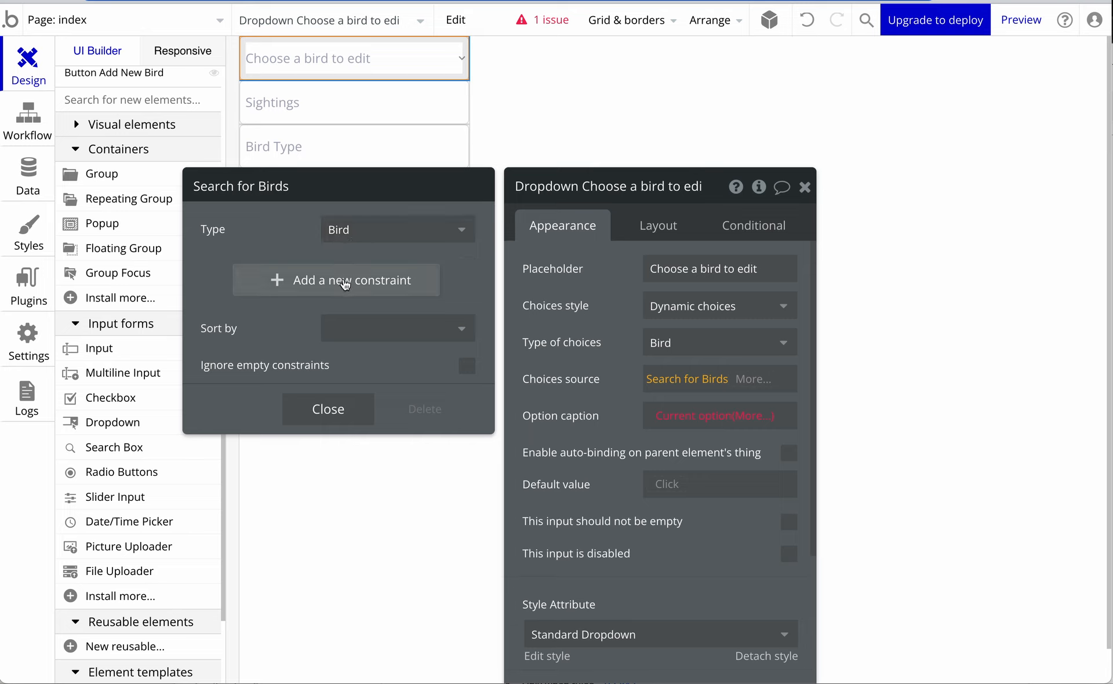
{"action": "left_click", "coordinate": [345, 283]}
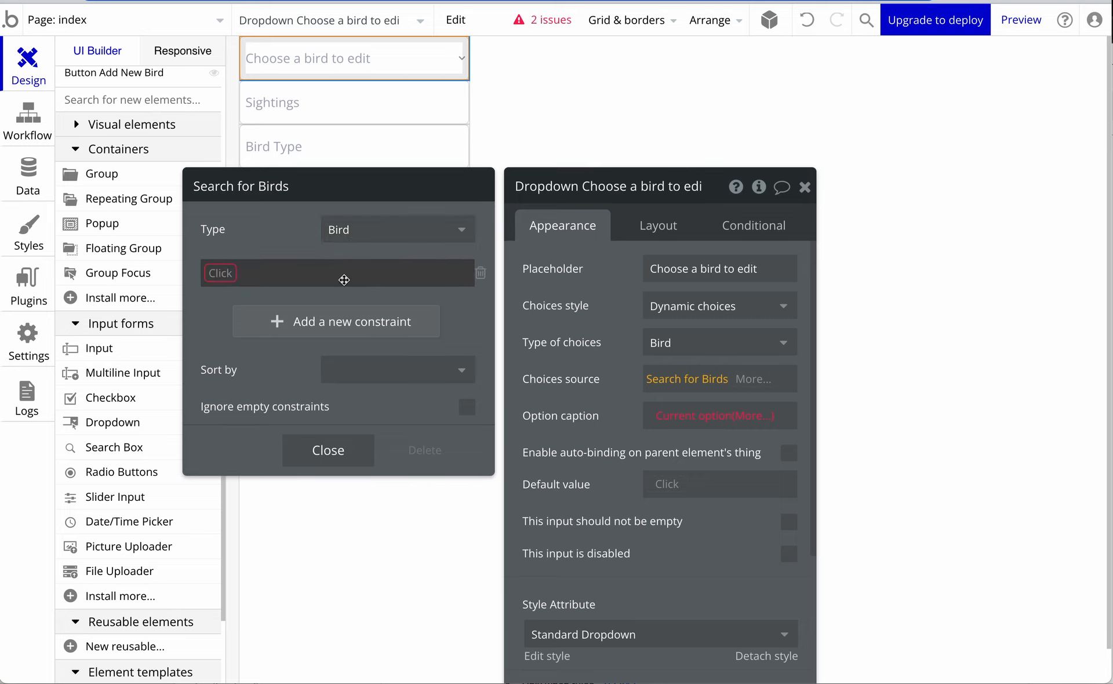
{"action": "key", "text": "Escape"}
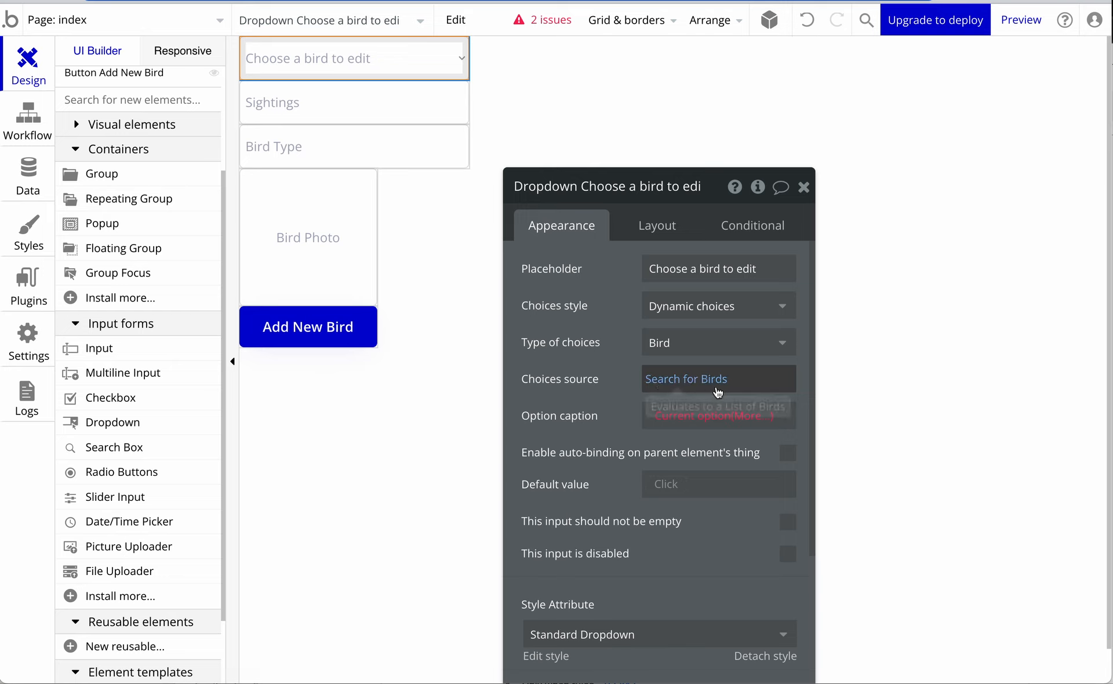
{"action": "left_click", "coordinate": [752, 415]}
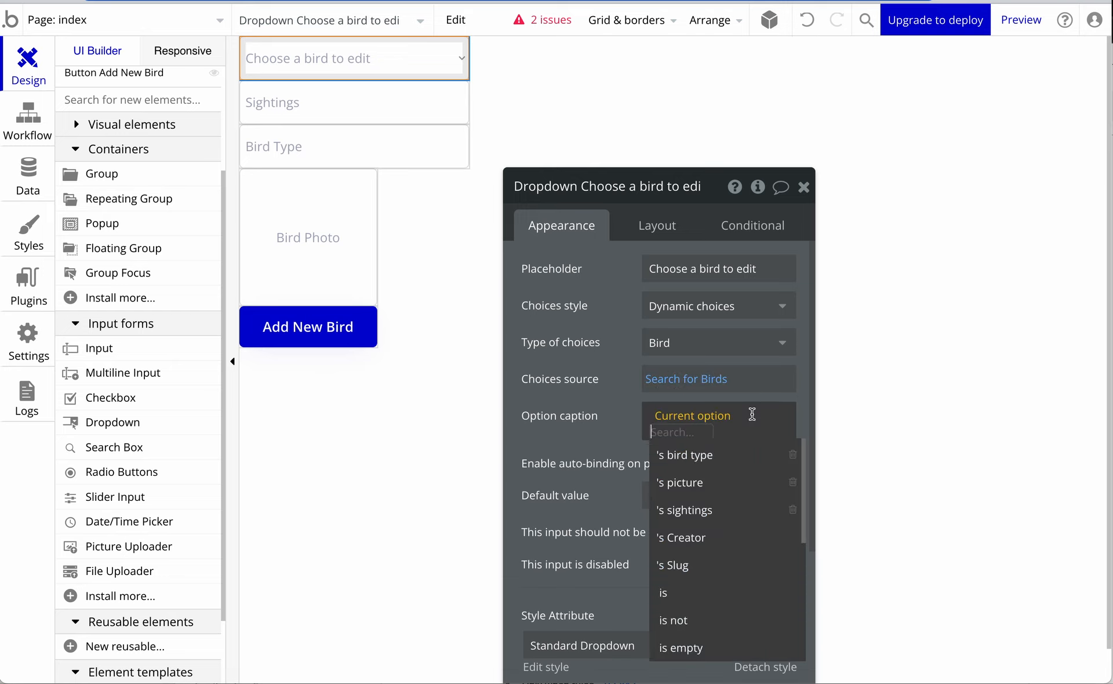
{"action": "left_click", "coordinate": [716, 455]}
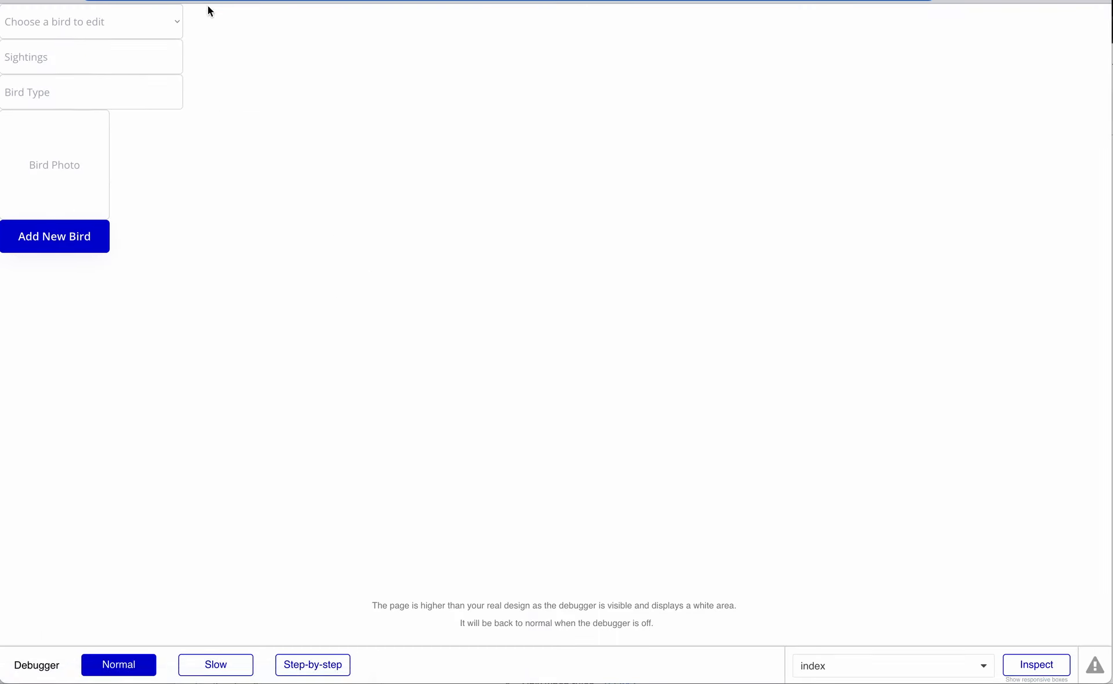
Test the bird dropdown in the preview page by choosing raven, then return to the Bubble editor
{"action": "left_click", "coordinate": [175, 21]}
{"action": "left_click", "coordinate": [158, 24]}
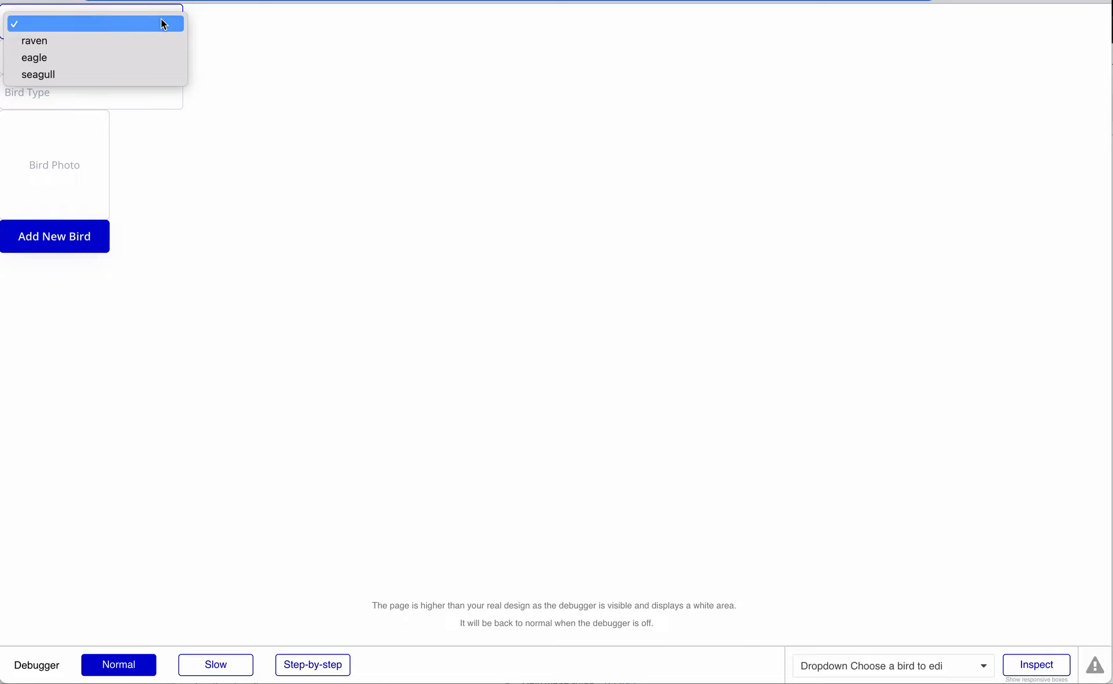
{"action": "left_click", "coordinate": [175, 30]}
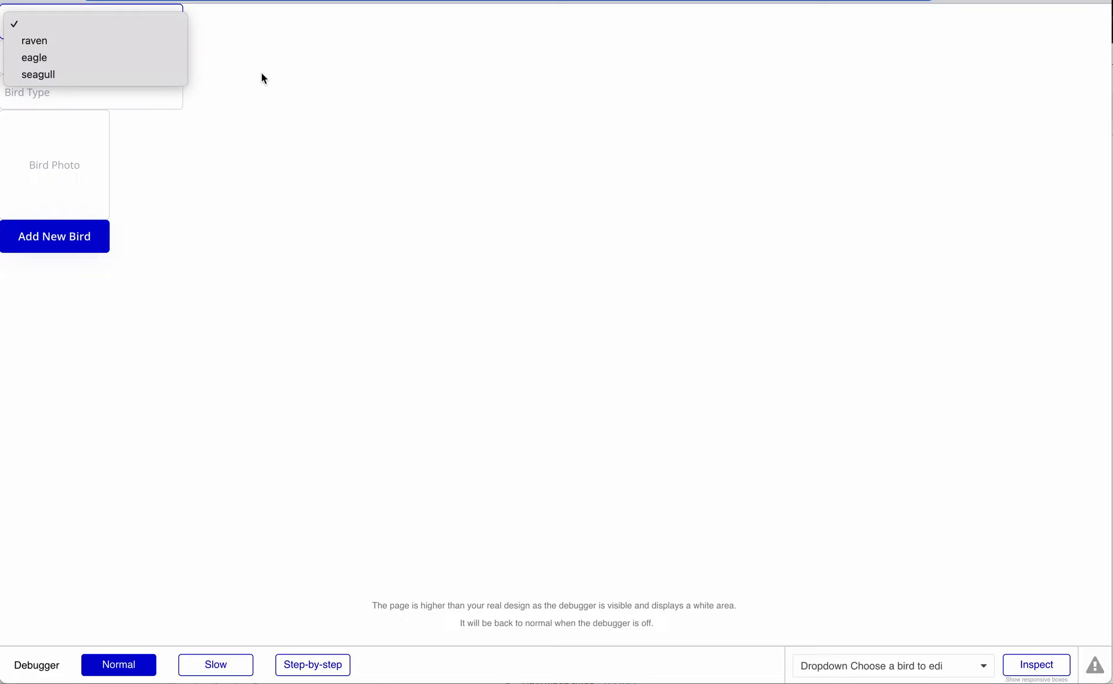
{"action": "left_click", "coordinate": [260, 80]}
{"action": "left_click", "coordinate": [167, 26]}
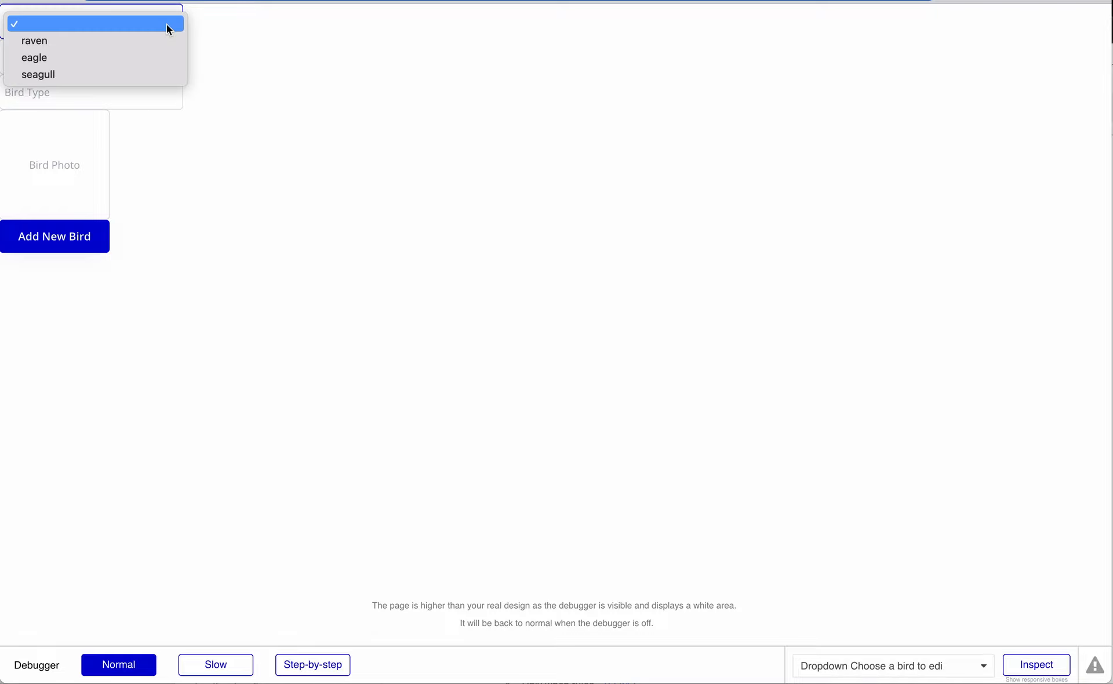
{"action": "left_click", "coordinate": [157, 41]}
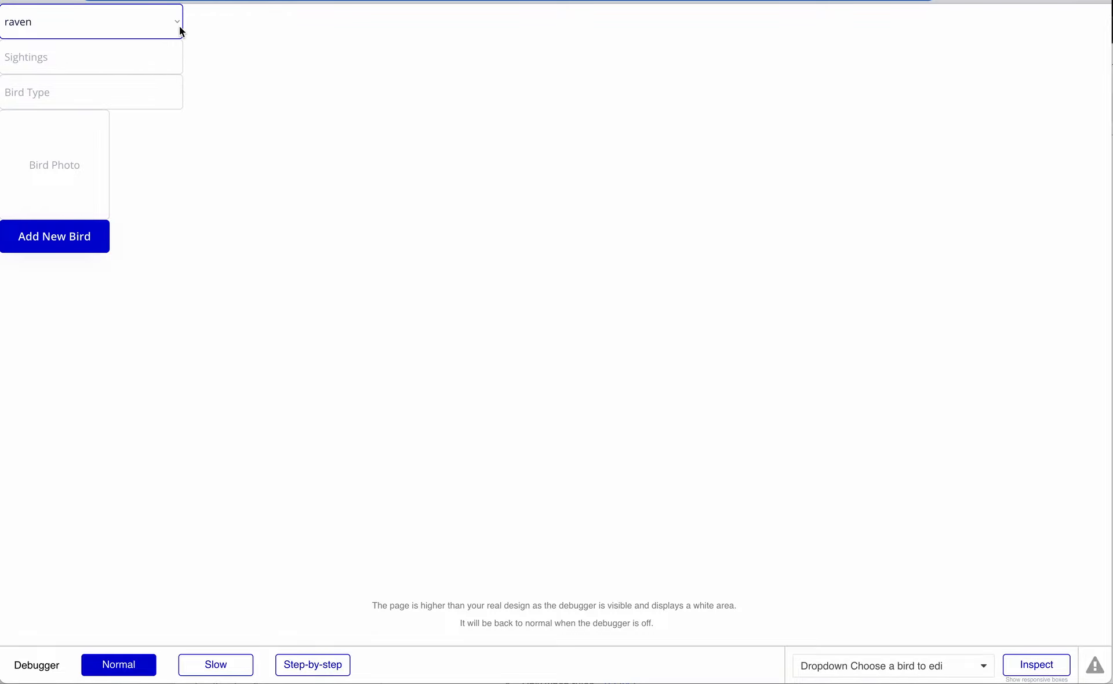
{"action": "key", "text": "ctrl+shift+Tab"}
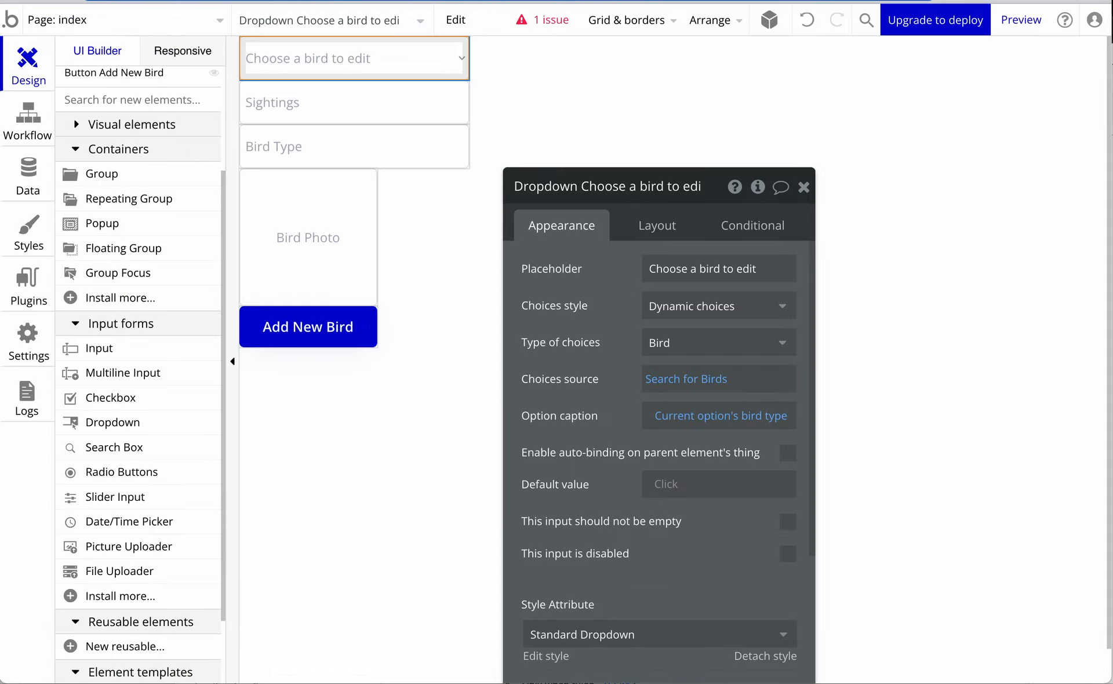
Group the Sightings input, Bird Type input and Bird Photo uploader in a Column container
{"action": "left_click", "coordinate": [379, 107]}
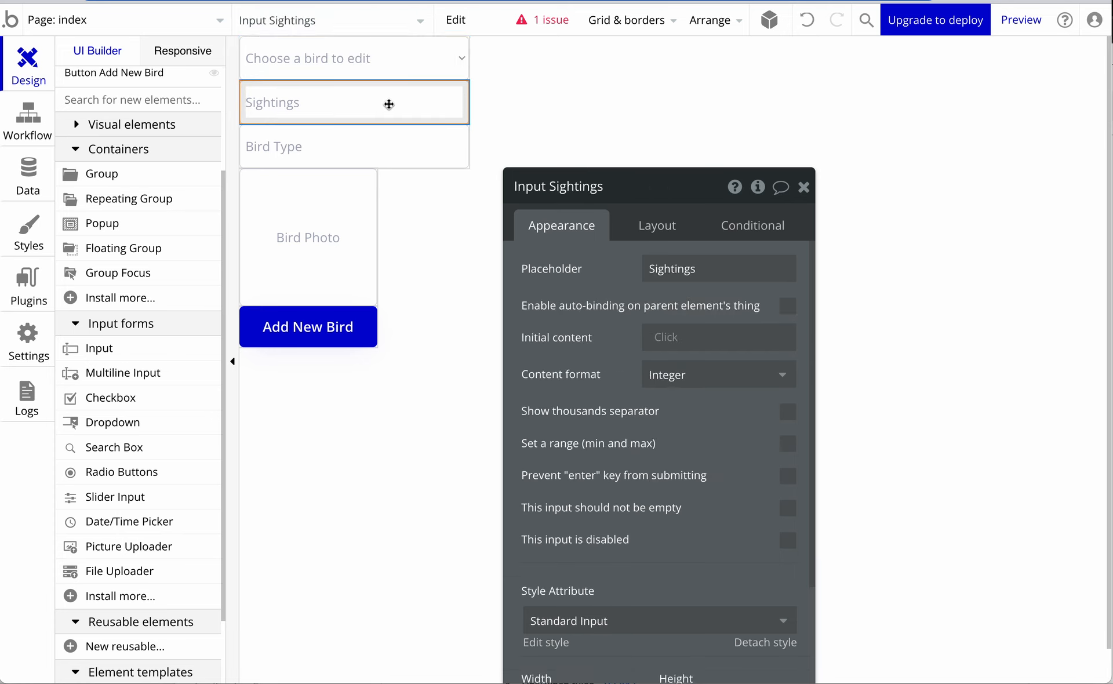
{"action": "left_click", "coordinate": [371, 148], "text": "shift"}
{"action": "left_click", "coordinate": [348, 214], "text": "shift"}
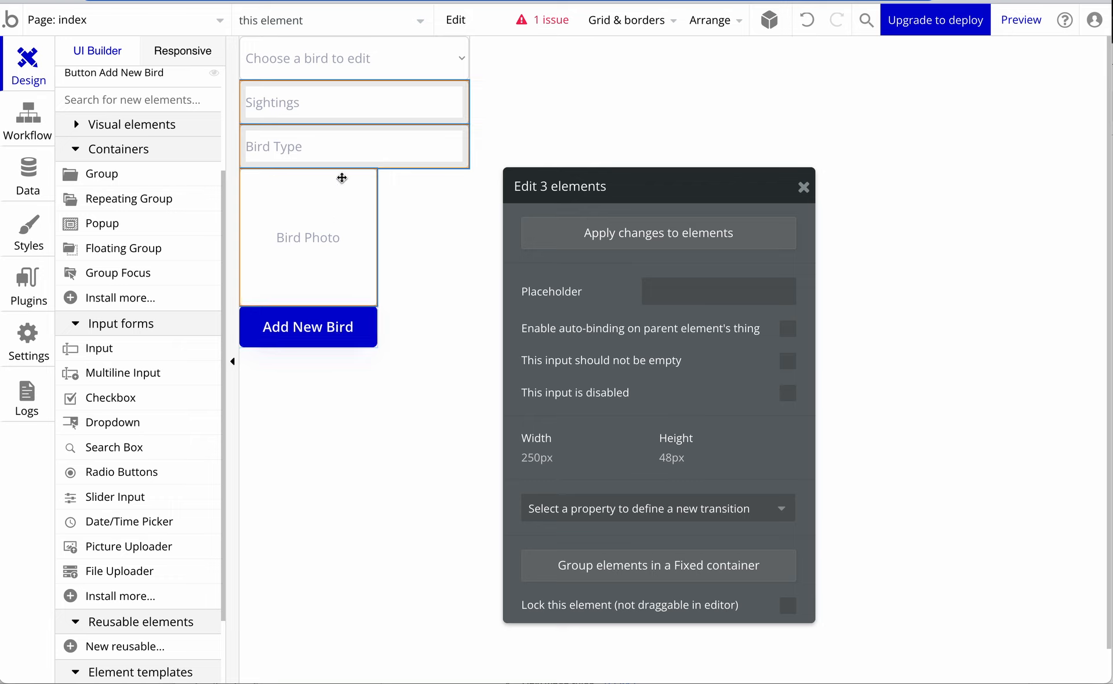
{"action": "right_click", "coordinate": [331, 202]}
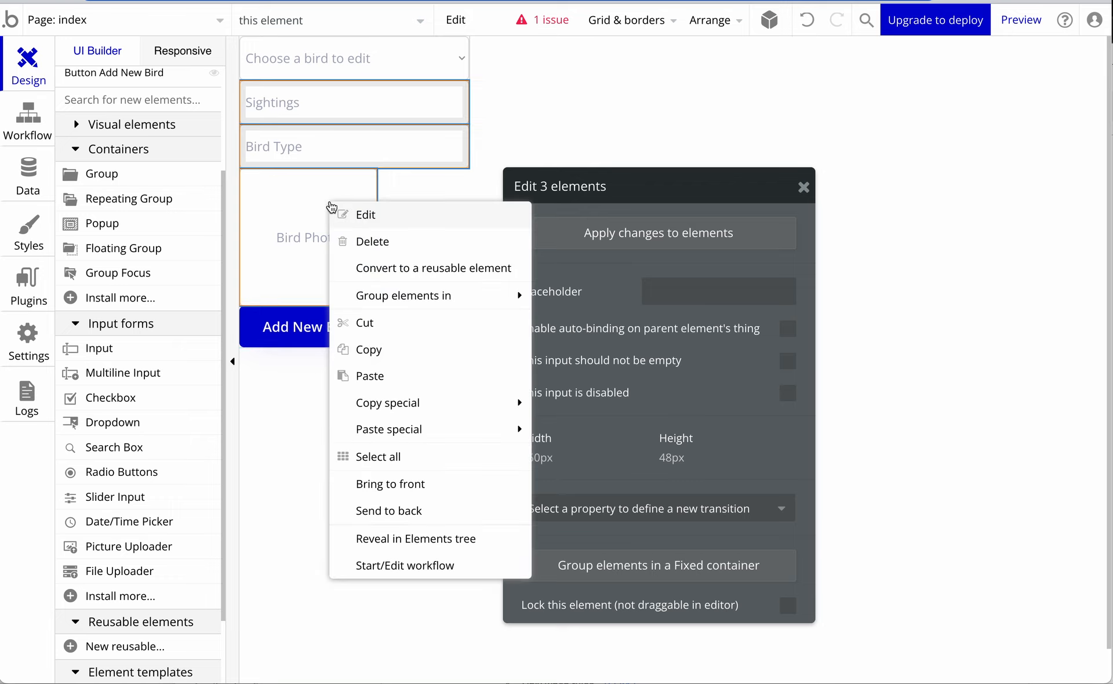
{"action": "mouse_move", "coordinate": [413, 300]}
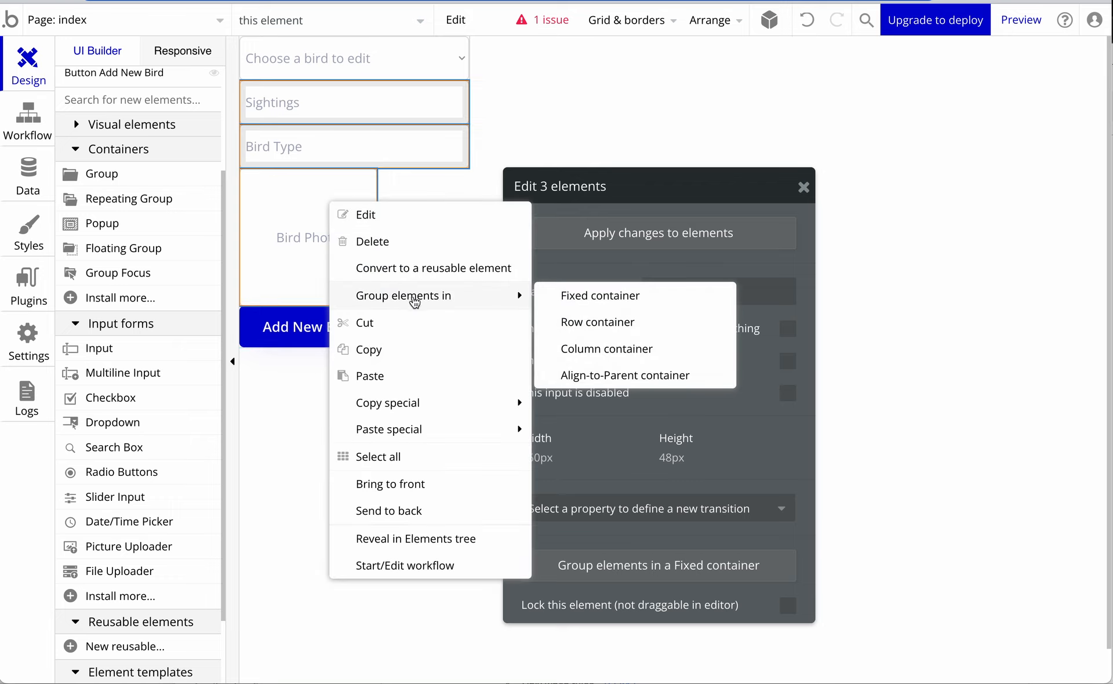
{"action": "left_click", "coordinate": [583, 348]}
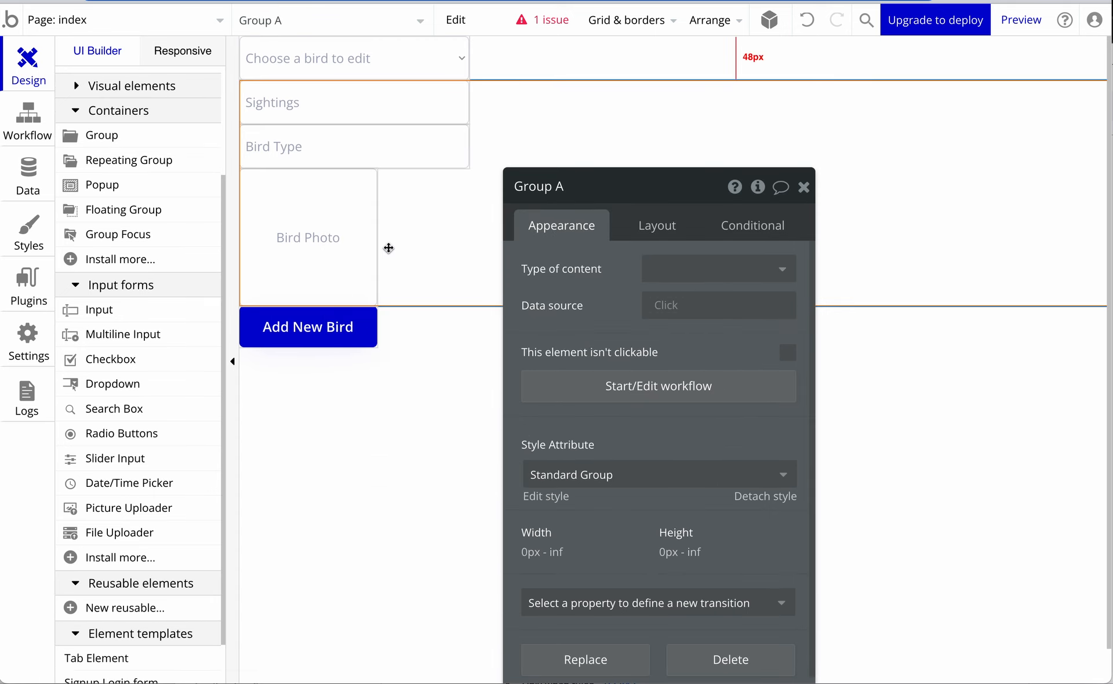
Set the type of content of the group holding the bird inputs to Bird
{"action": "left_click_drag", "start_coordinate": [539, 187], "coordinate": [613, 143]}
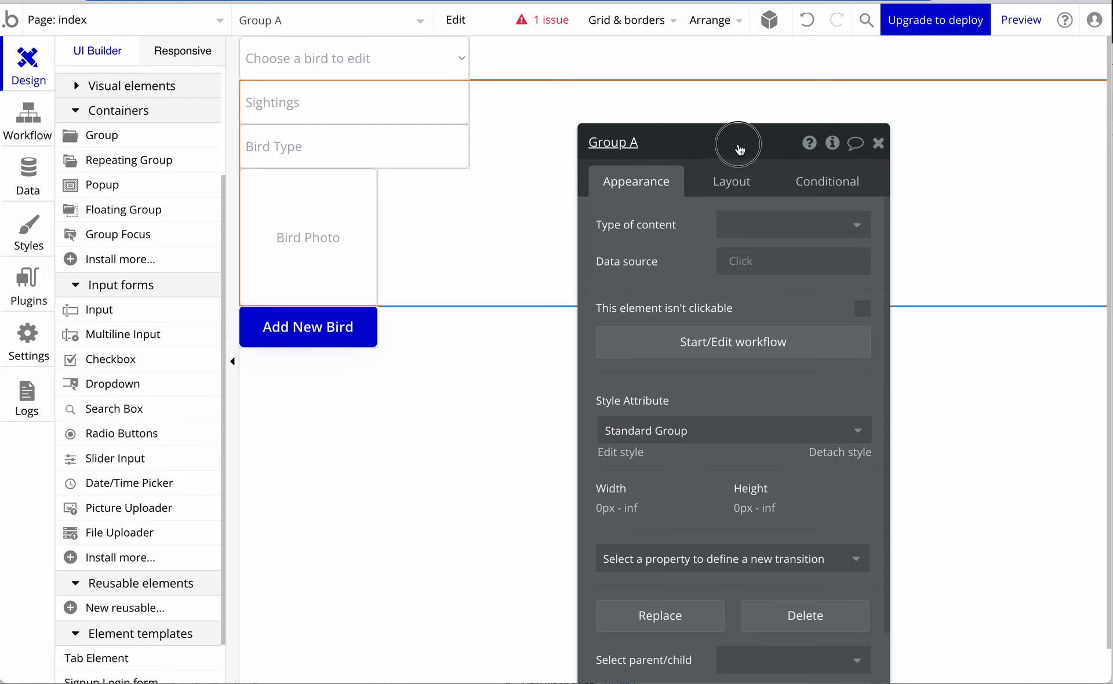
{"action": "left_click_drag", "start_coordinate": [735, 142], "coordinate": [758, 95]}
{"action": "left_click", "coordinate": [772, 183]}
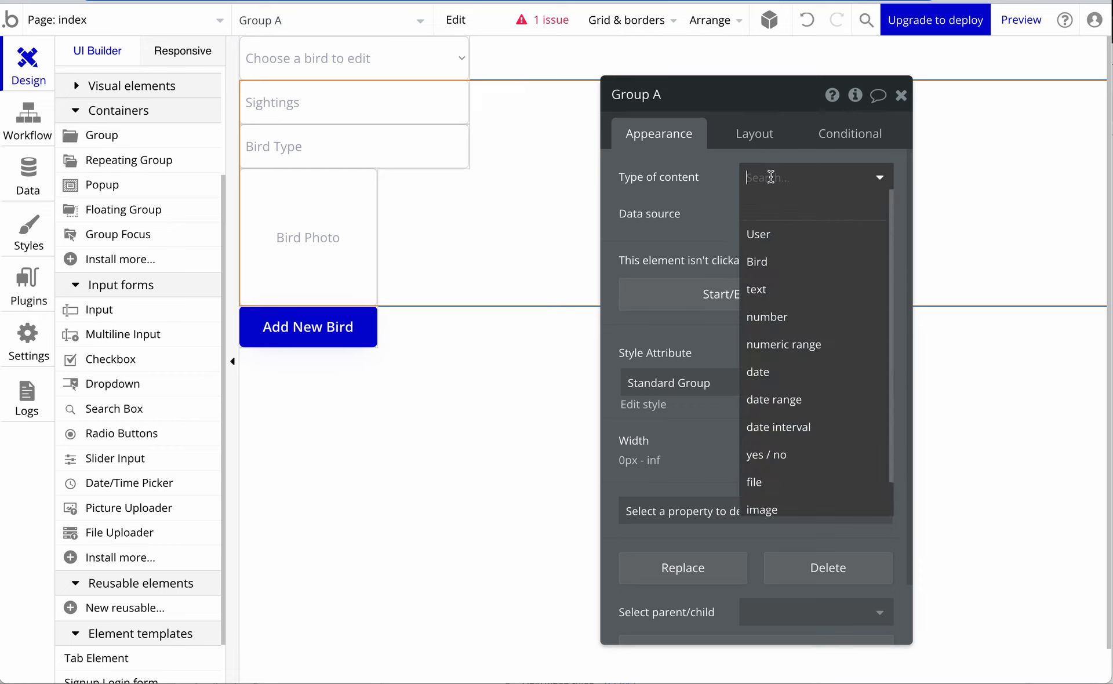
{"action": "left_click", "coordinate": [766, 259]}
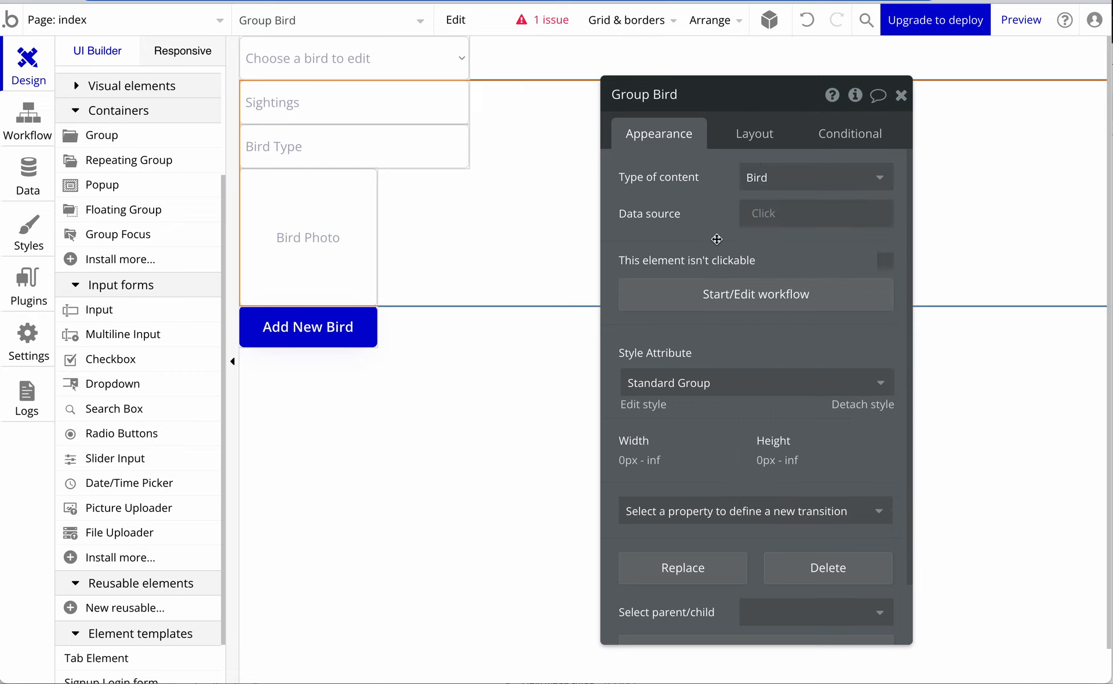
{"action": "left_click_drag", "start_coordinate": [728, 99], "coordinate": [773, 104]}
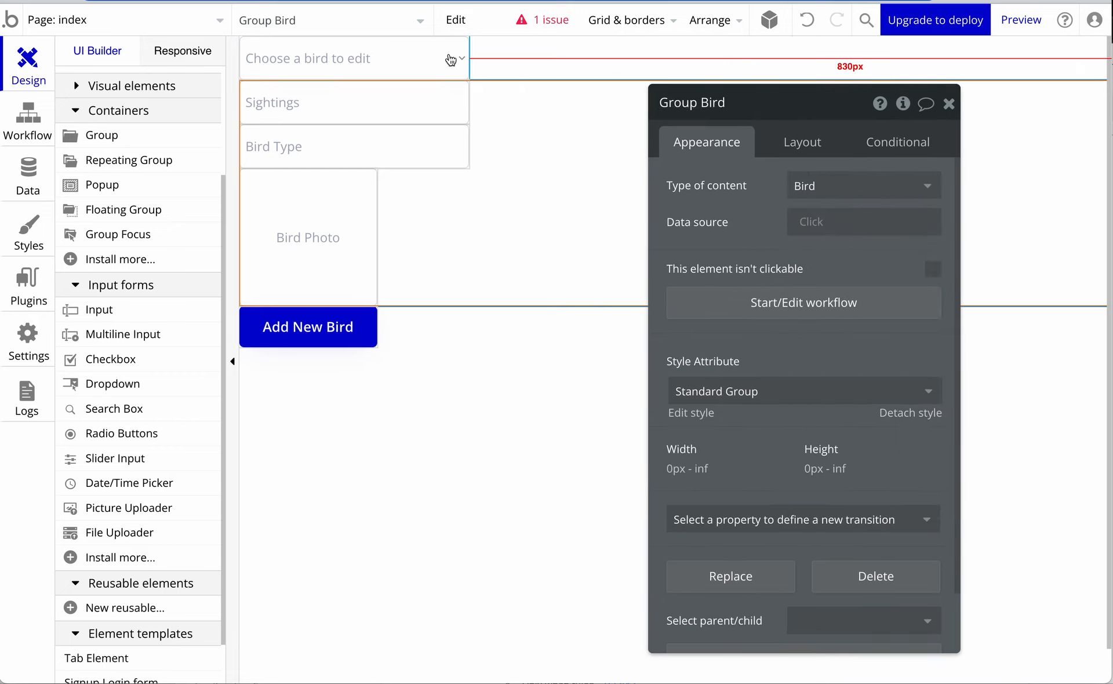
Check which elements belong to the bird group by selecting them and revealing the group in the Elements tree
{"action": "left_click", "coordinate": [419, 57]}
{"action": "left_click", "coordinate": [528, 142]}
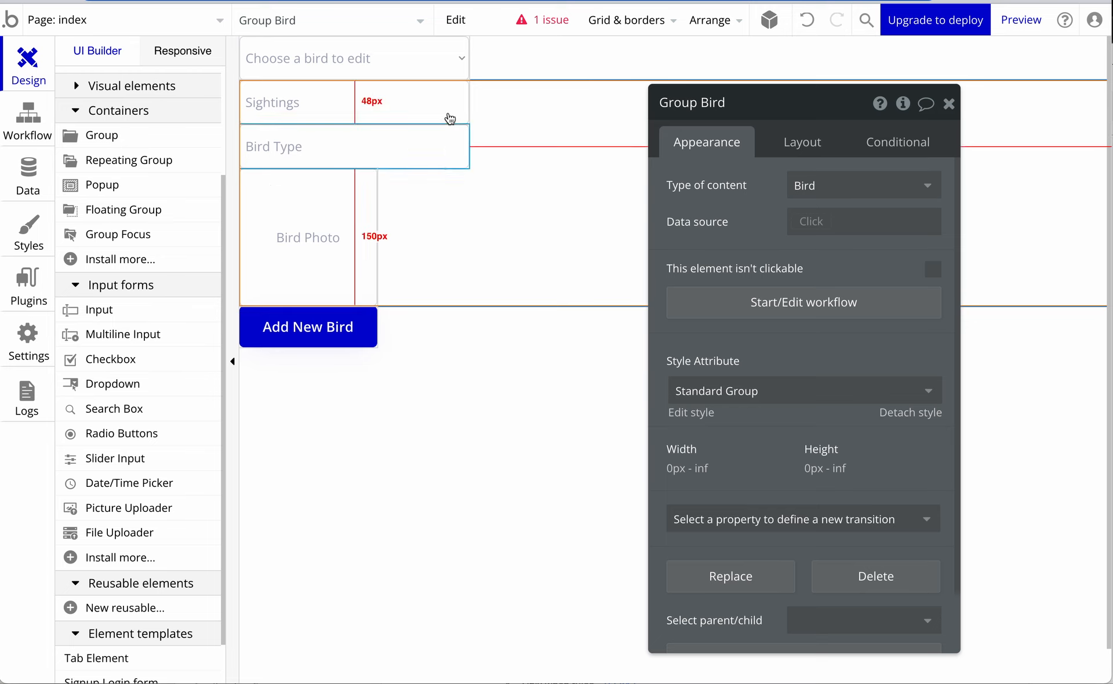
{"action": "left_click", "coordinate": [424, 99]}
{"action": "left_click", "coordinate": [416, 139]}
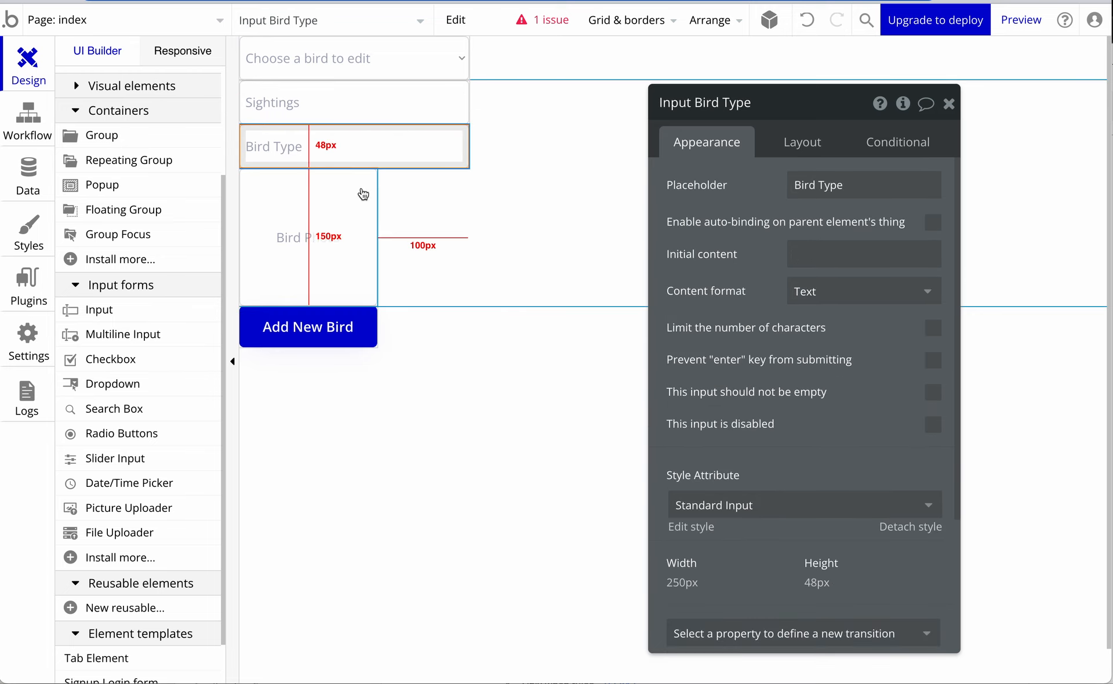
{"action": "left_click", "coordinate": [362, 191]}
{"action": "left_click", "coordinate": [532, 193]}
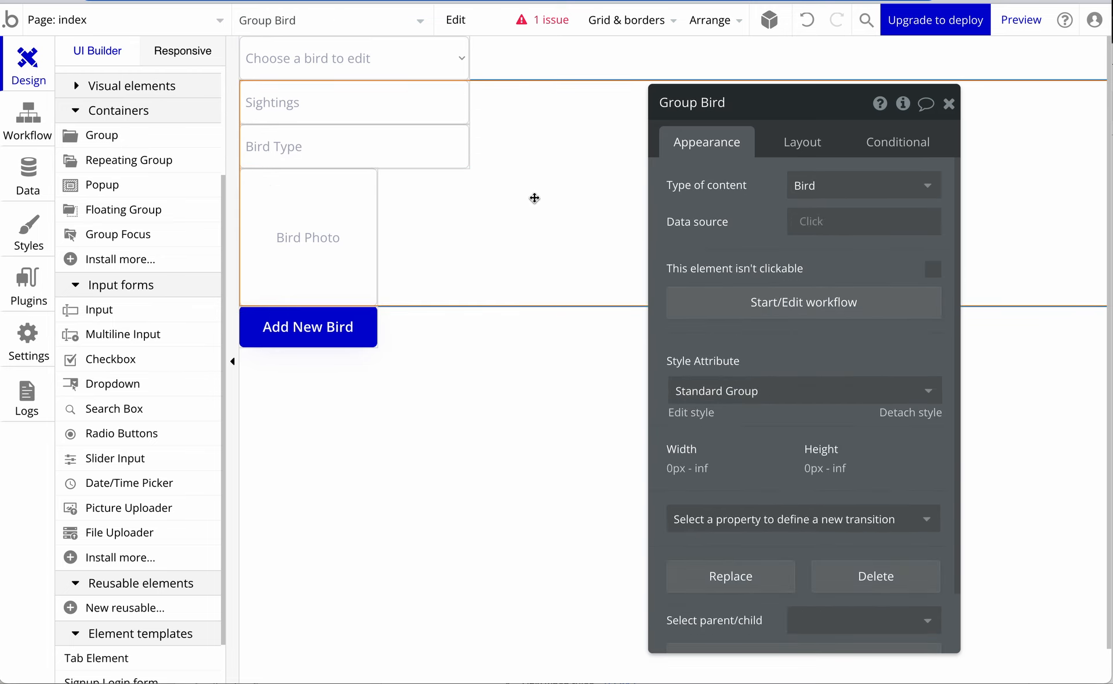
{"action": "right_click", "coordinate": [491, 169]}
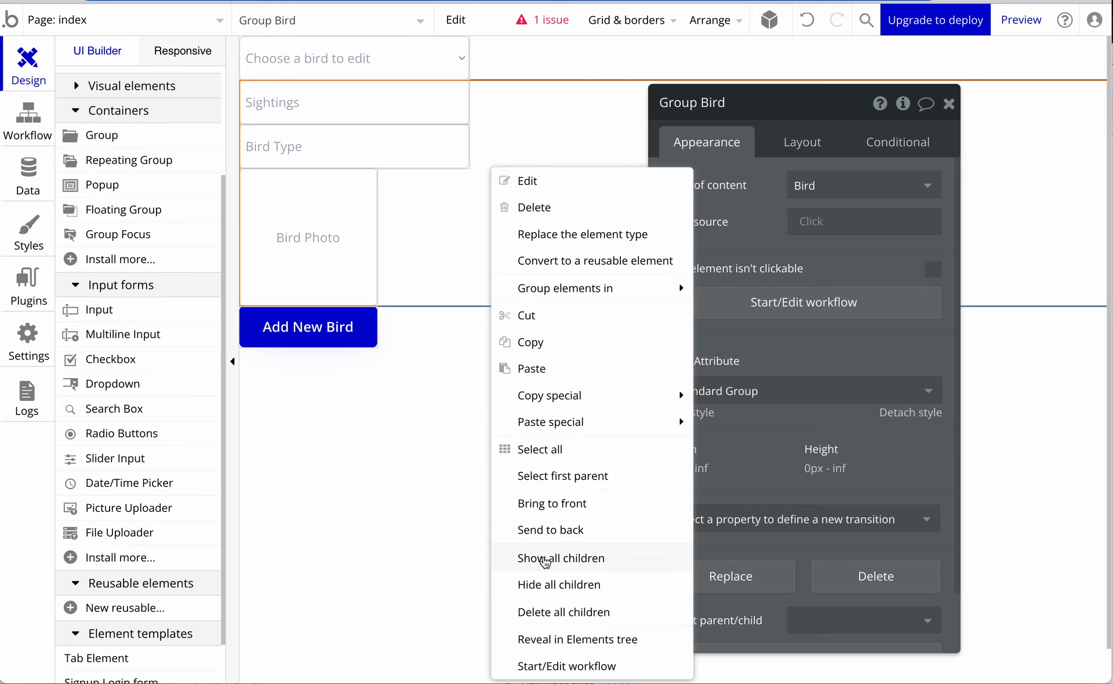
{"action": "left_click", "coordinate": [567, 639]}
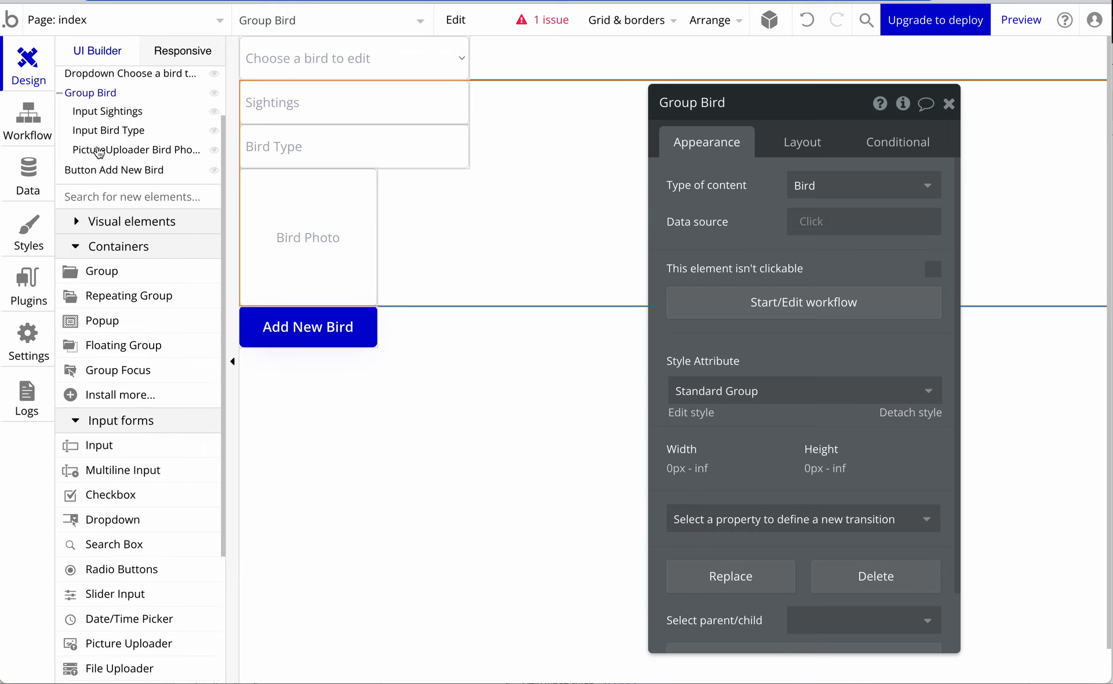
{"action": "scroll", "coordinate": [99, 152], "scroll_direction": "up", "scroll_amount": 2}
{"action": "mouse_move", "coordinate": [86, 170]}
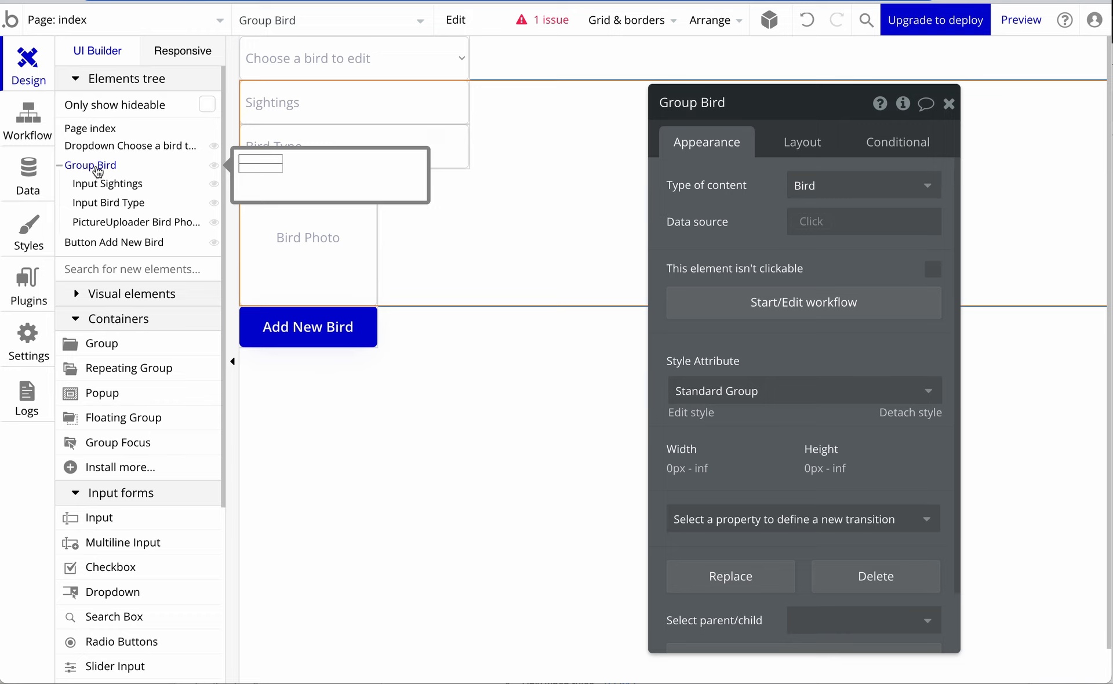
Rename the group to Group Bird Inputs and check its three child elements in the Elements tree
{"action": "double_click", "coordinate": [712, 103]}
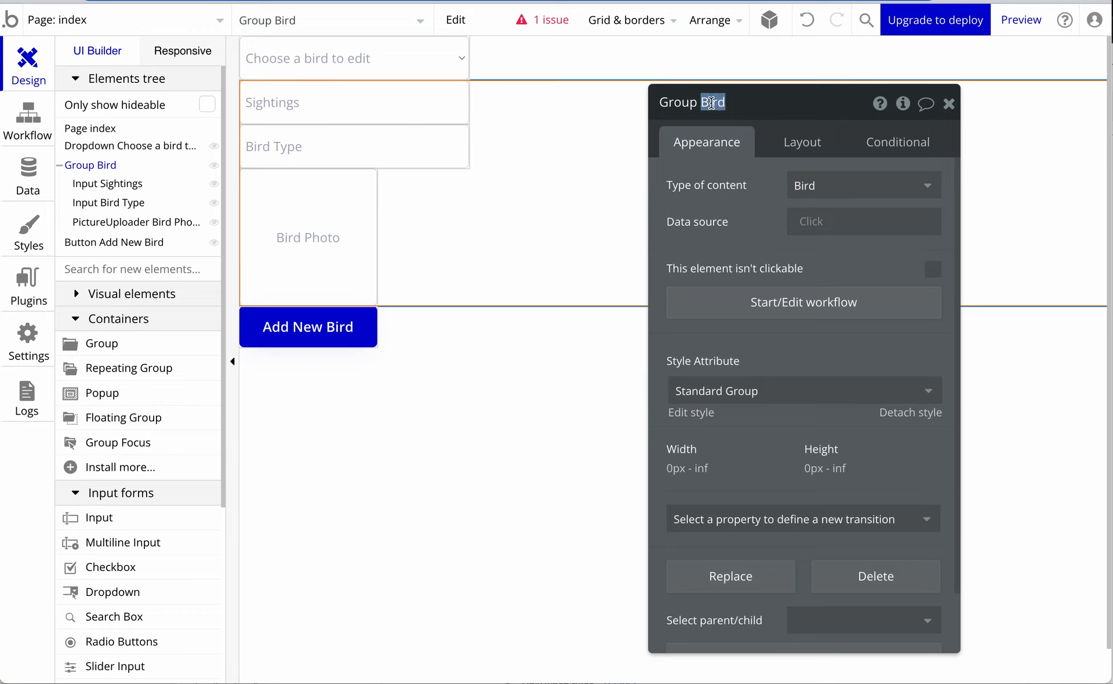
{"action": "type", "text": "Ed"}
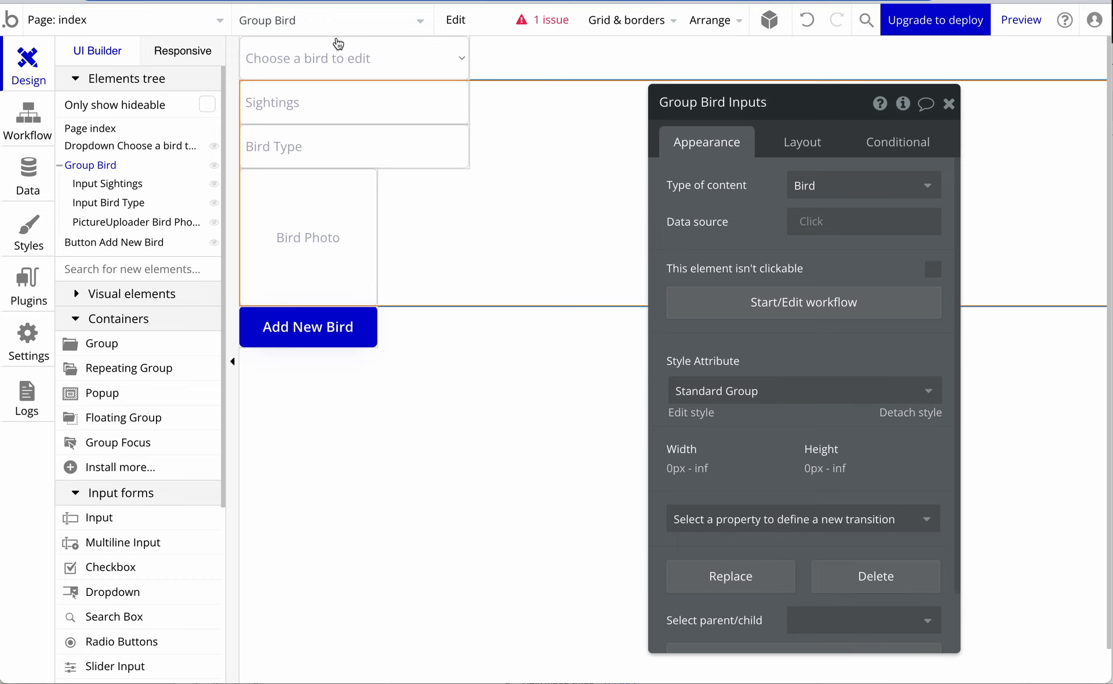
{"action": "left_click", "coordinate": [106, 185]}
{"action": "left_click", "coordinate": [108, 202]}
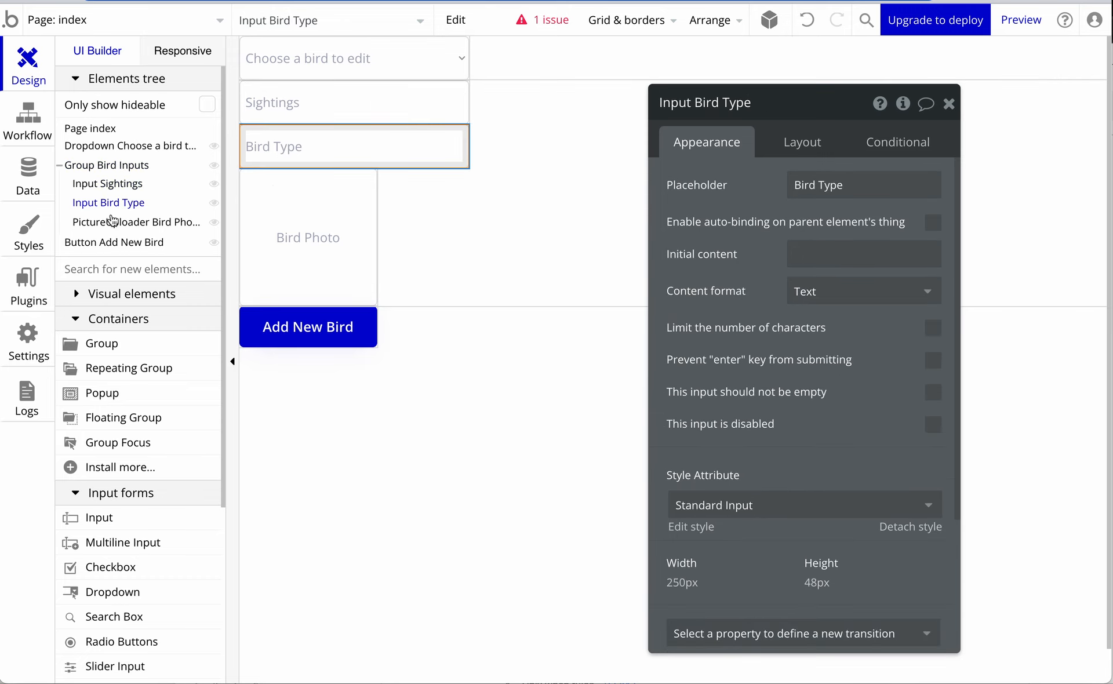
{"action": "left_click", "coordinate": [111, 221]}
{"action": "left_click", "coordinate": [85, 168]}
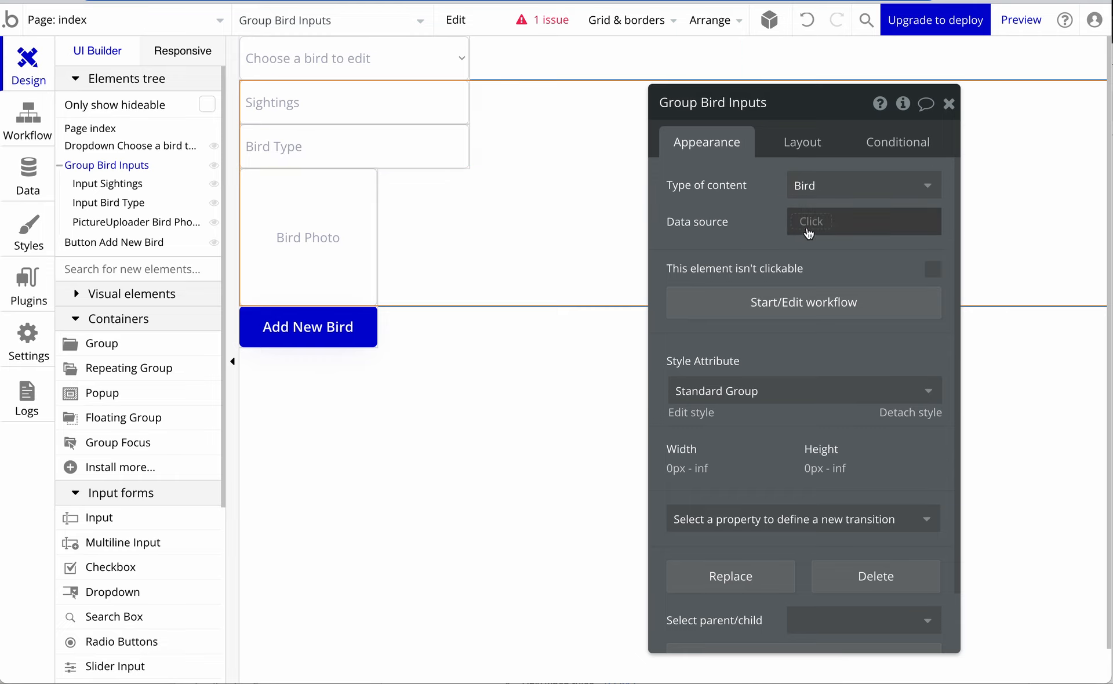
Set the data source of Group Bird Inputs to the value of the Choose a bird to edit dropdown
{"action": "left_click", "coordinate": [383, 77]}
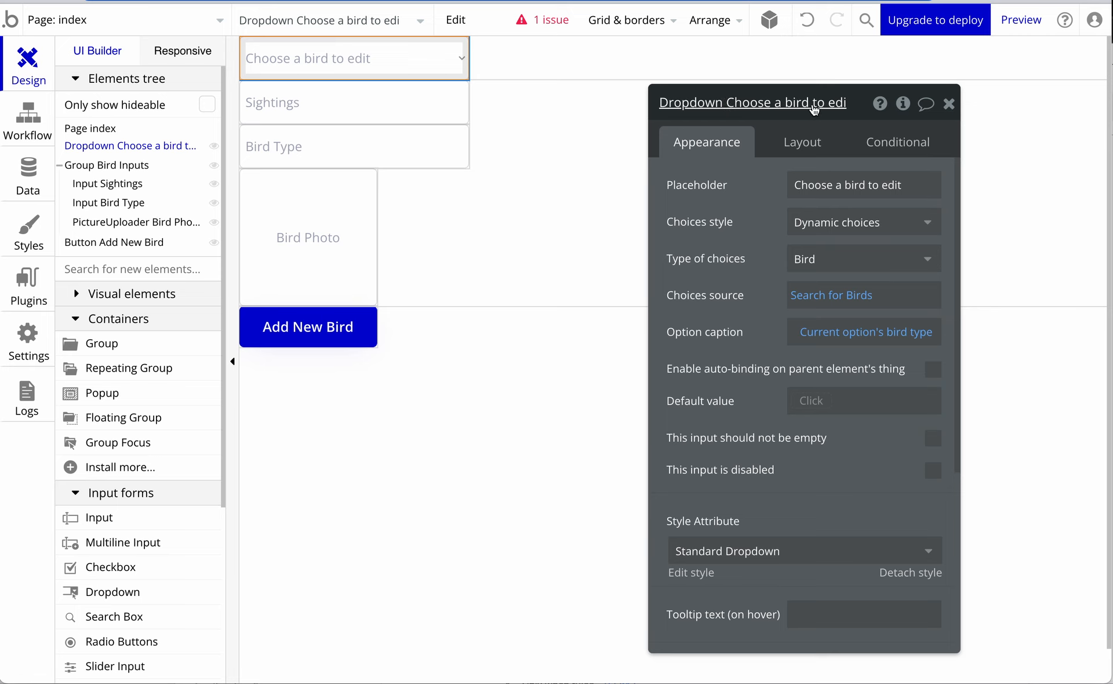
{"action": "left_click", "coordinate": [608, 188]}
{"action": "left_click", "coordinate": [812, 228]}
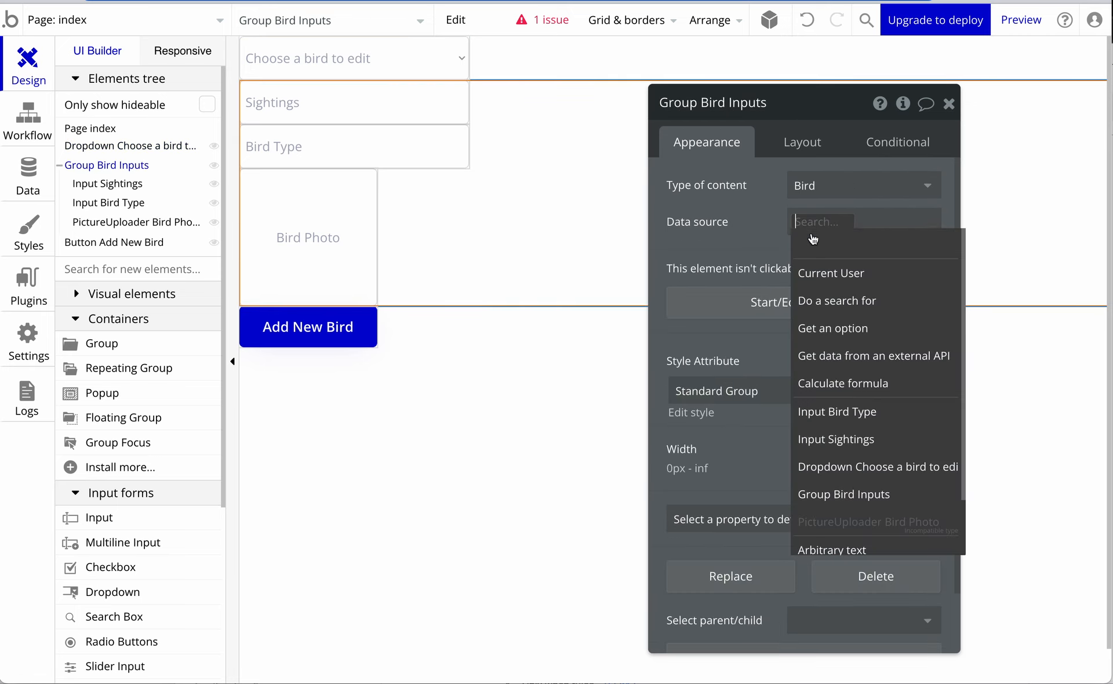
{"action": "type", "text": "drop"}
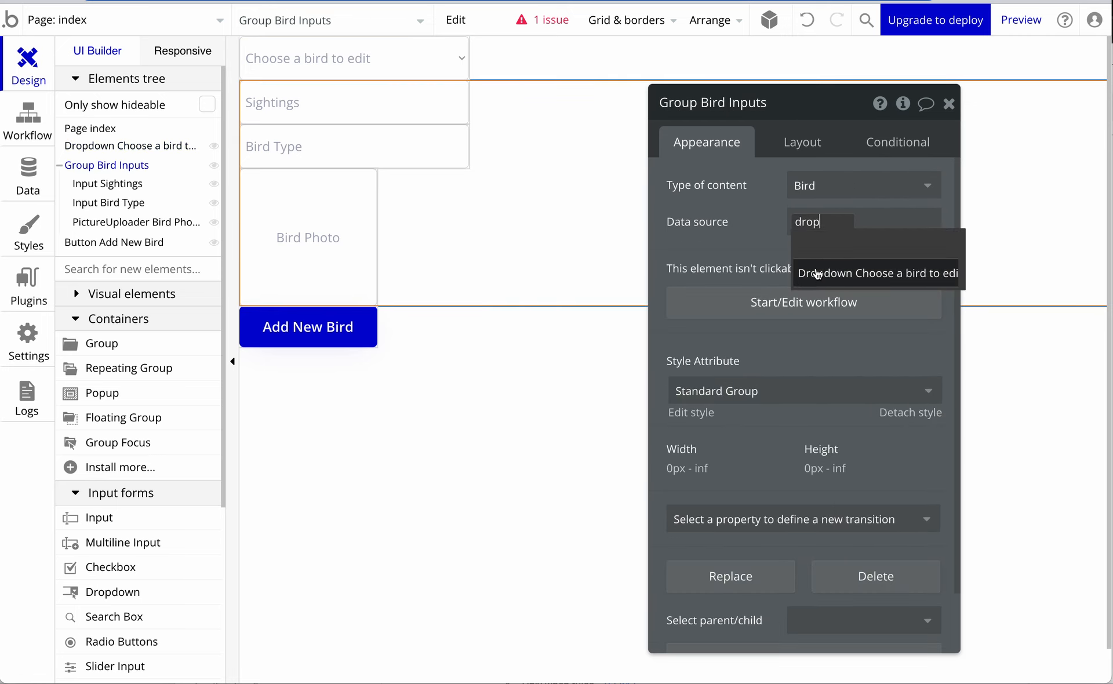
{"action": "left_click", "coordinate": [840, 280]}
{"action": "left_click", "coordinate": [839, 261]}
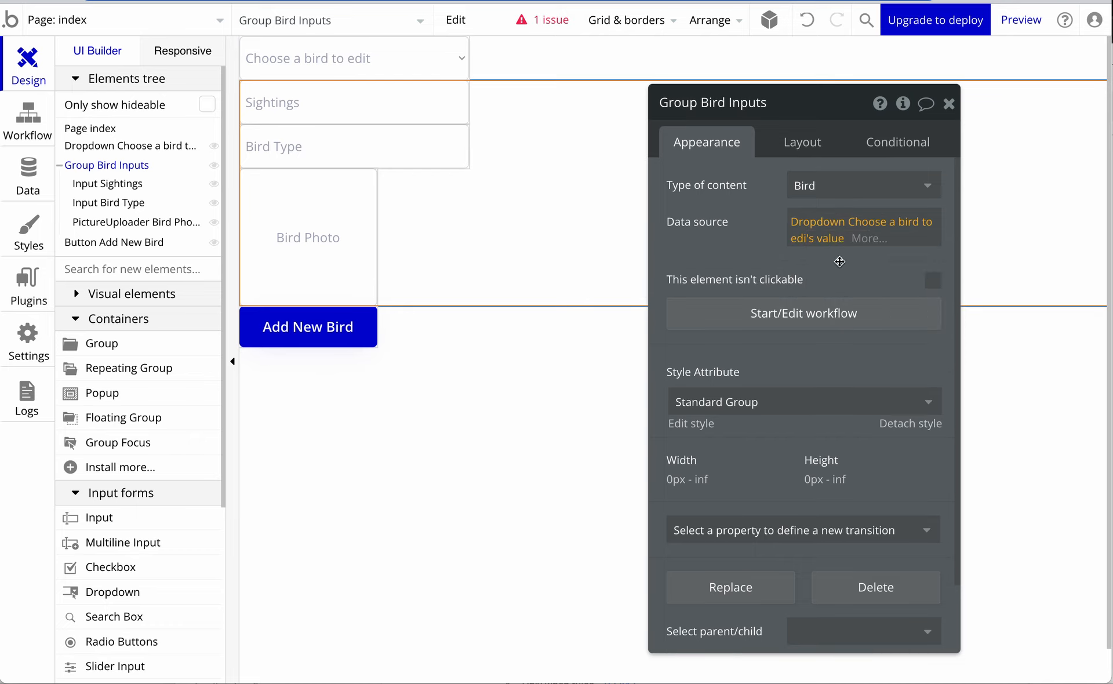
{"action": "left_click", "coordinate": [527, 216]}
{"action": "left_click_drag", "start_coordinate": [704, 119], "coordinate": [593, 228]}
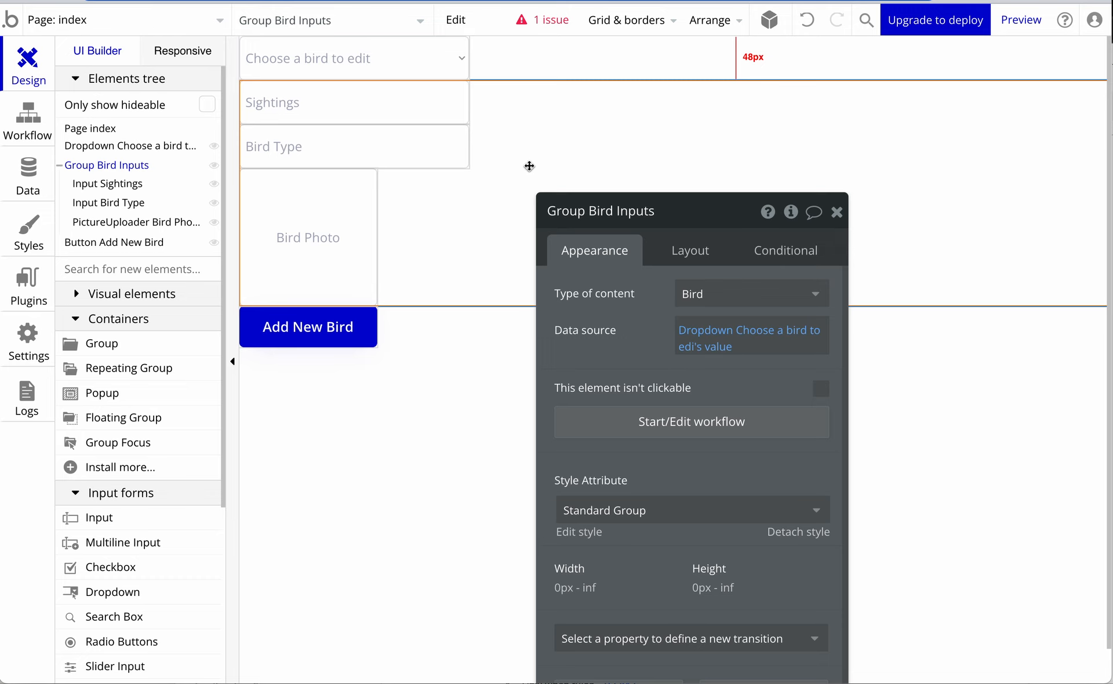
Enable auto-binding on the parent element's thing for the Sightings input, with sightings as the field to modify
{"action": "left_click", "coordinate": [418, 108]}
{"action": "left_click", "coordinate": [689, 221]}
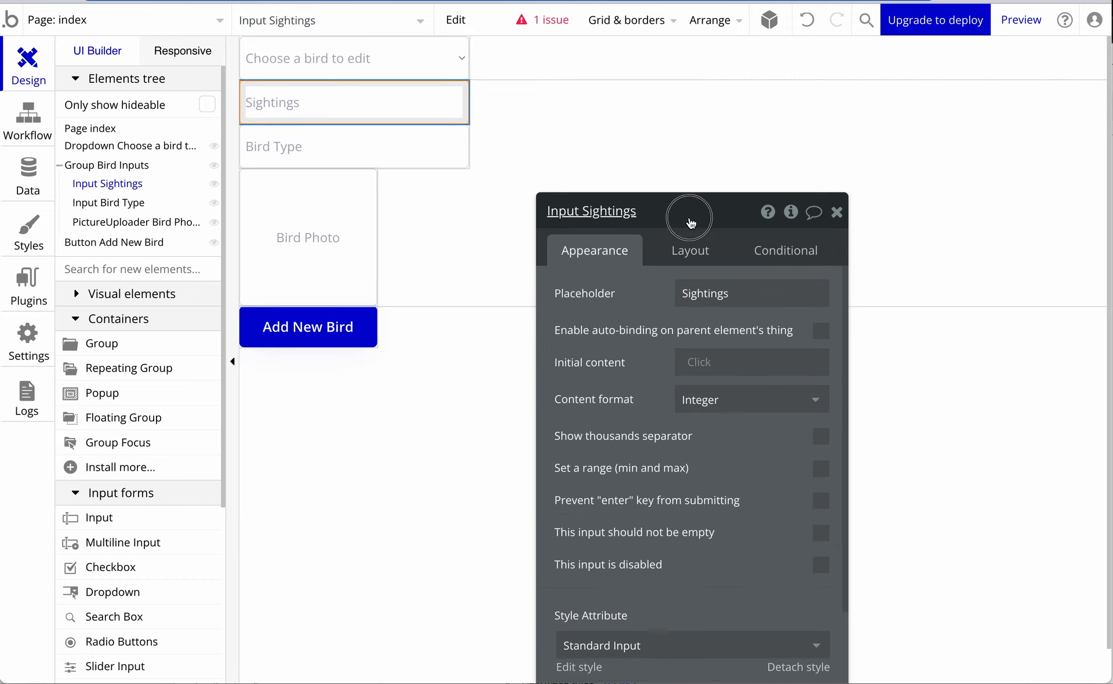
{"action": "left_click_drag", "start_coordinate": [689, 220], "coordinate": [745, 87]}
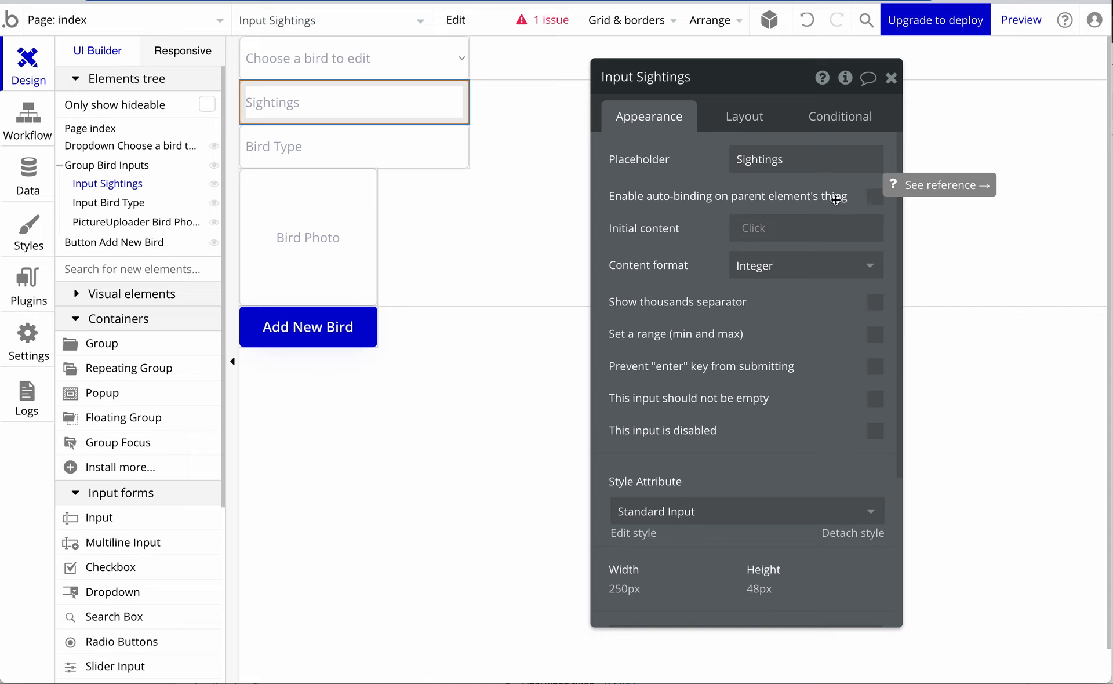
{"action": "left_click", "coordinate": [875, 199]}
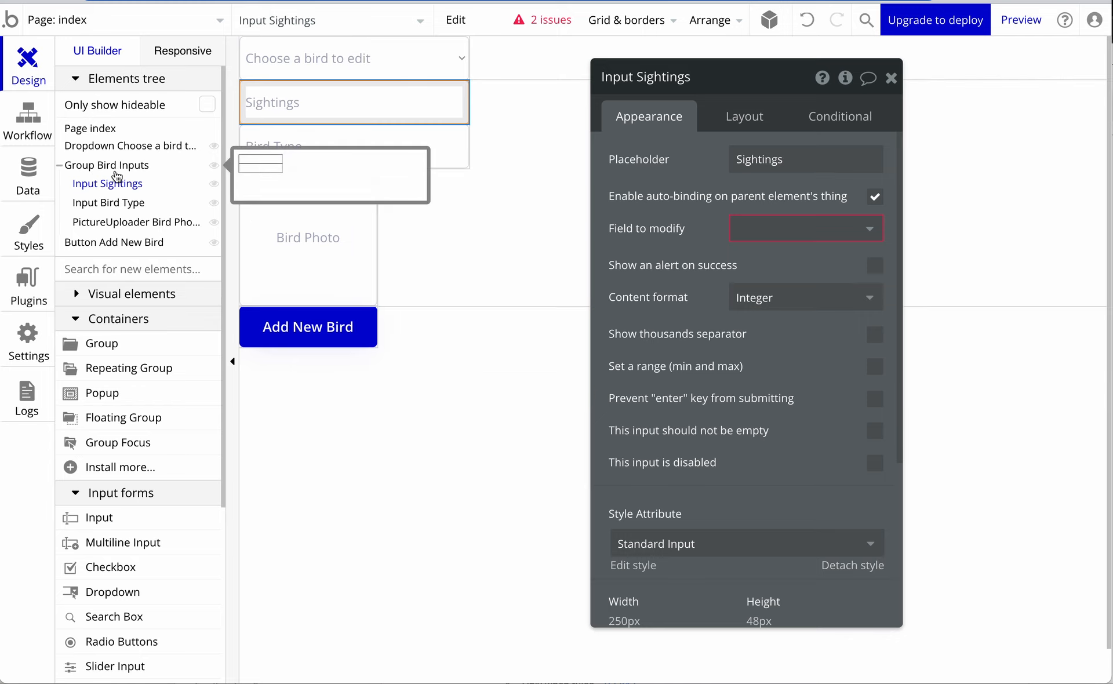
{"action": "left_click", "coordinate": [139, 167]}
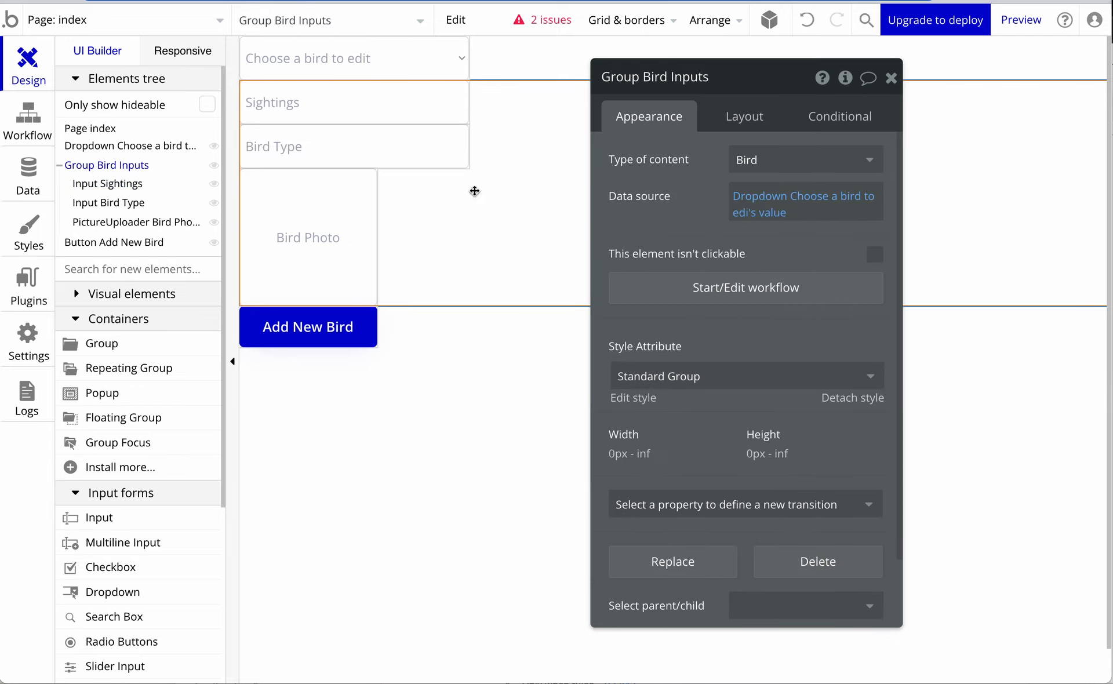
{"action": "left_click", "coordinate": [125, 186]}
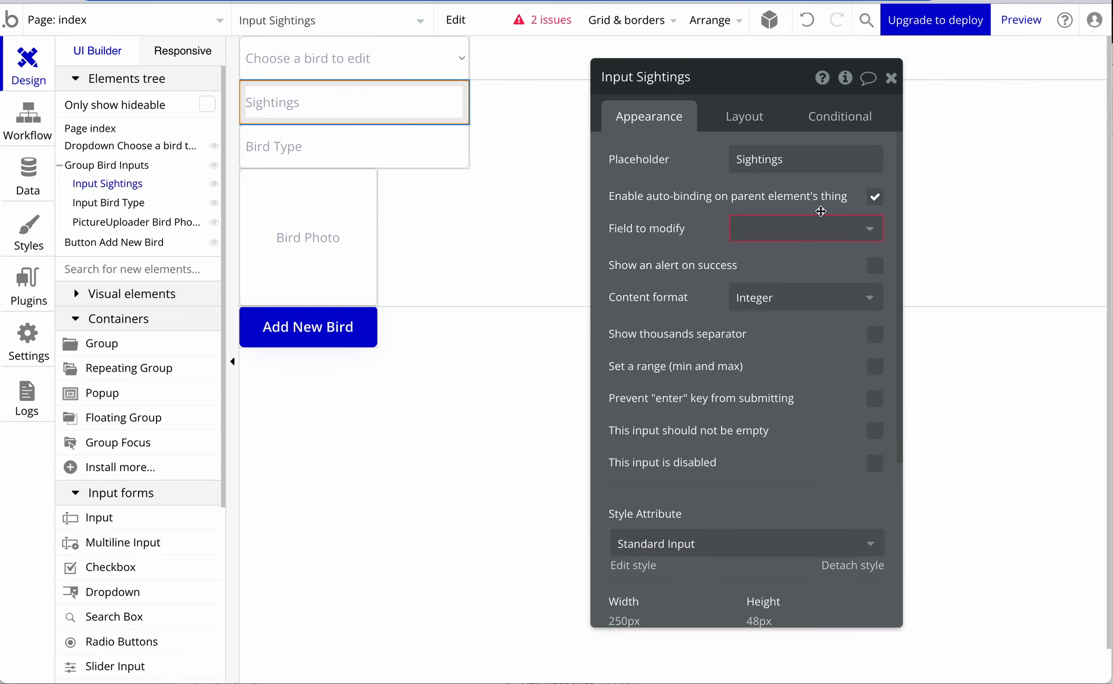
{"action": "left_click", "coordinate": [773, 231]}
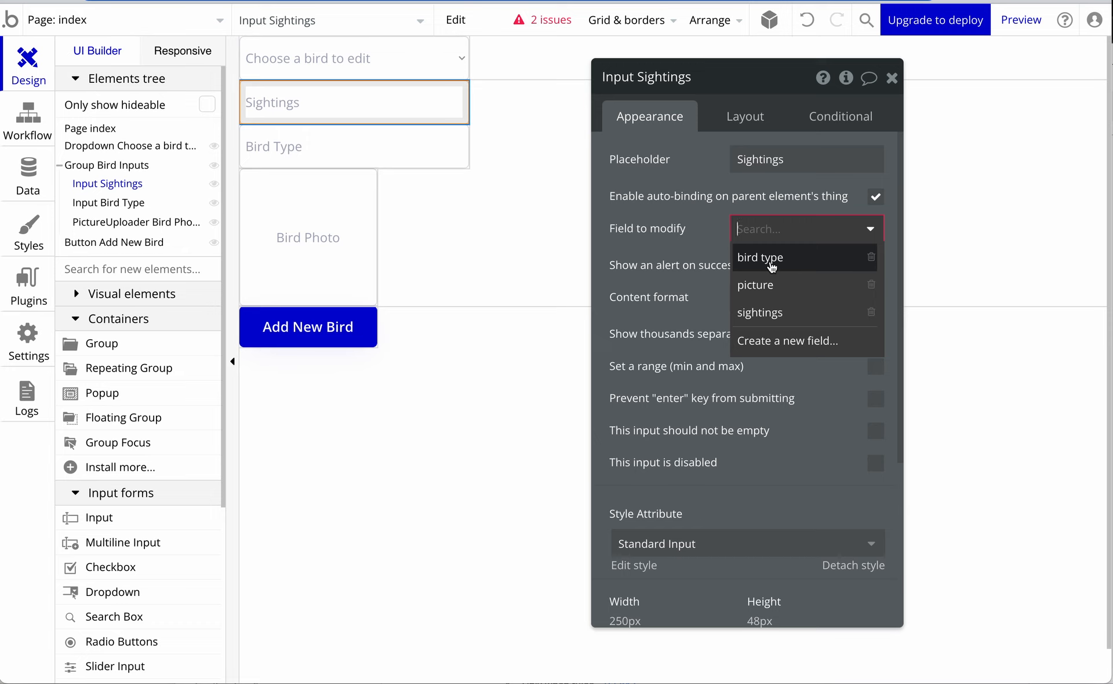
{"action": "left_click", "coordinate": [774, 310]}
Enable auto-binding on the parent element's thing for the Bird Type input, with bird type as the field to modify
{"action": "left_click", "coordinate": [351, 152]}
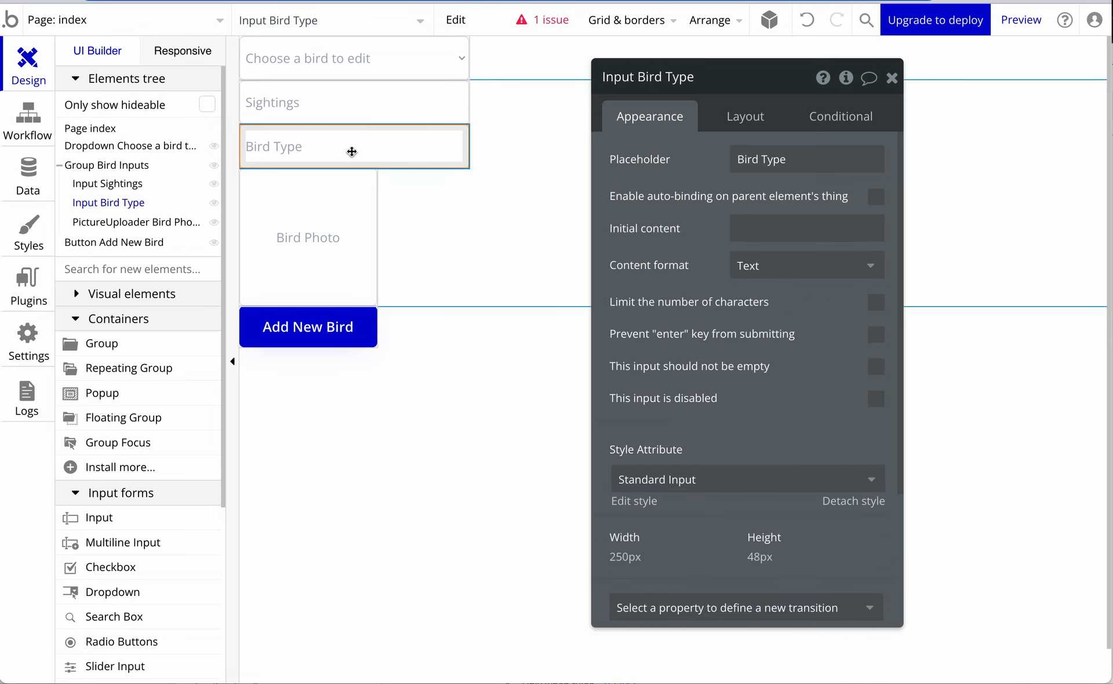
{"action": "left_click", "coordinate": [875, 197]}
{"action": "left_click", "coordinate": [840, 227]}
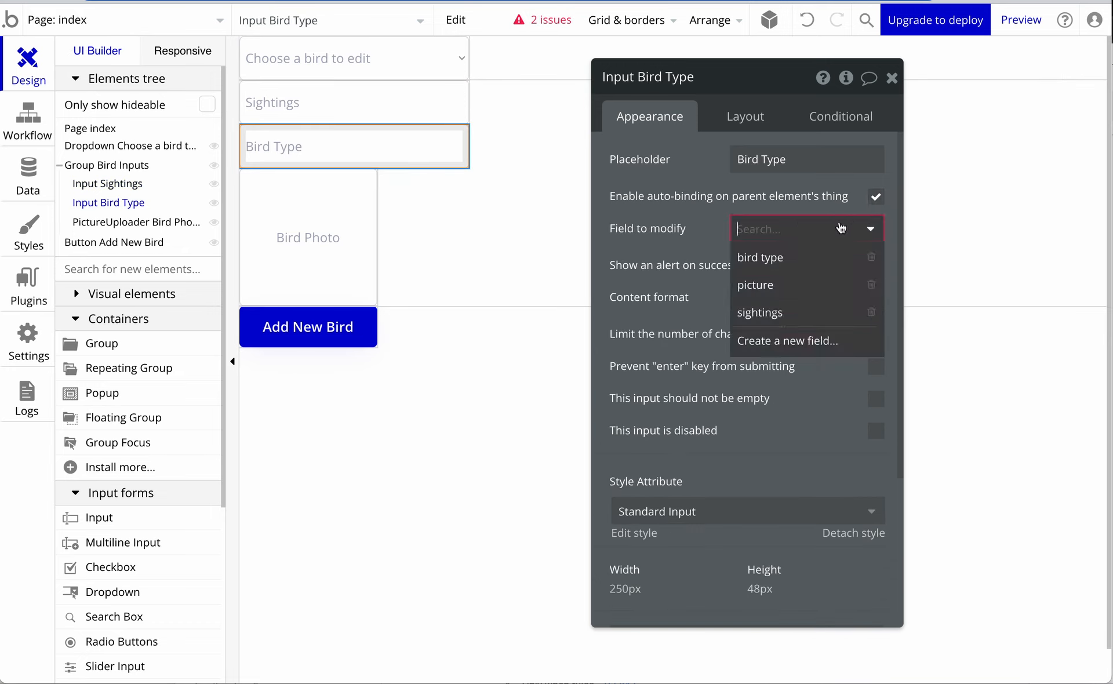
{"action": "left_click", "coordinate": [820, 261]}
Enable auto-binding on the parent element's thing for the Bird Photo uploader, with picture as the field to modify
{"action": "left_click", "coordinate": [360, 227]}
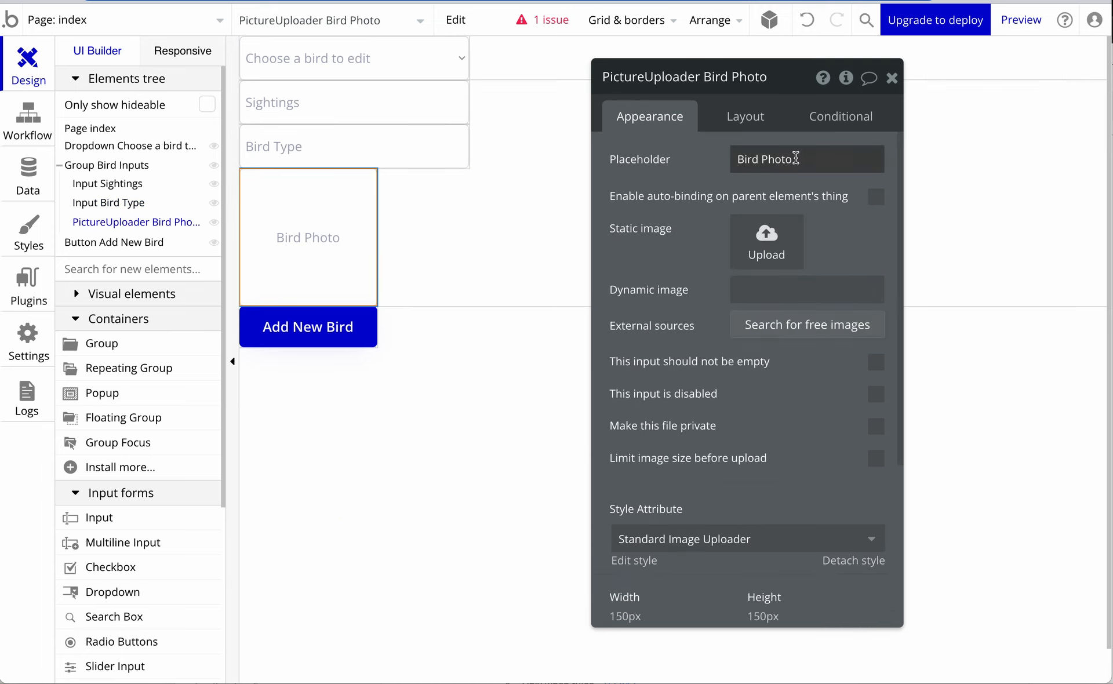
{"action": "left_click", "coordinate": [875, 197]}
{"action": "left_click", "coordinate": [823, 229]}
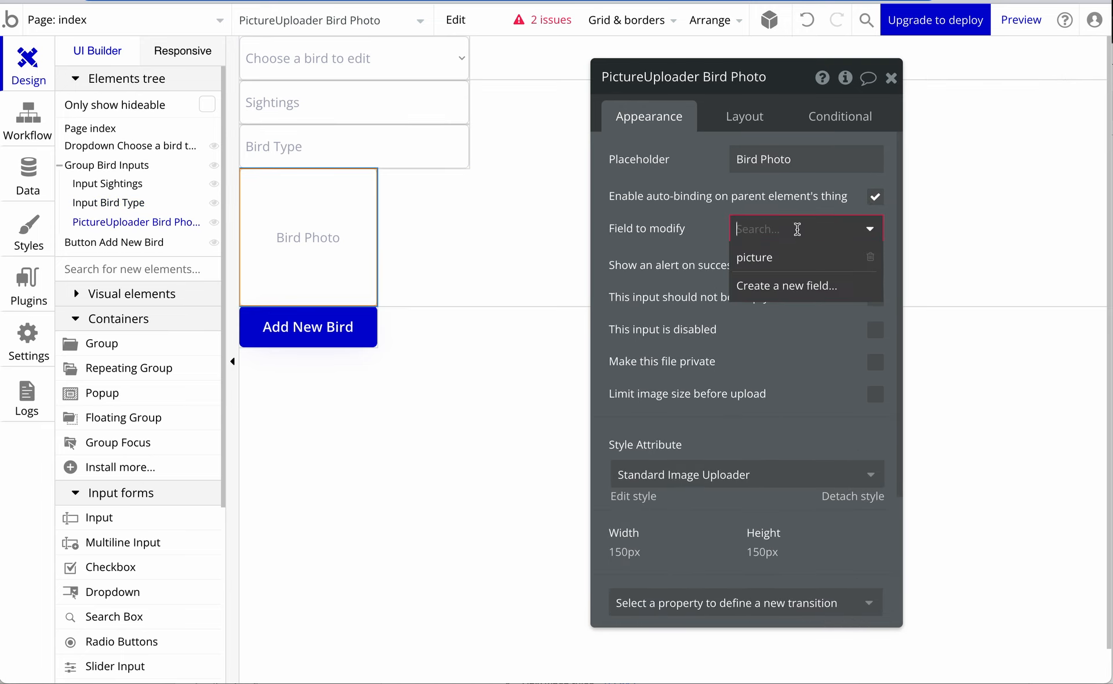
{"action": "left_click", "coordinate": [794, 271]}
{"action": "left_click", "coordinate": [505, 352]}
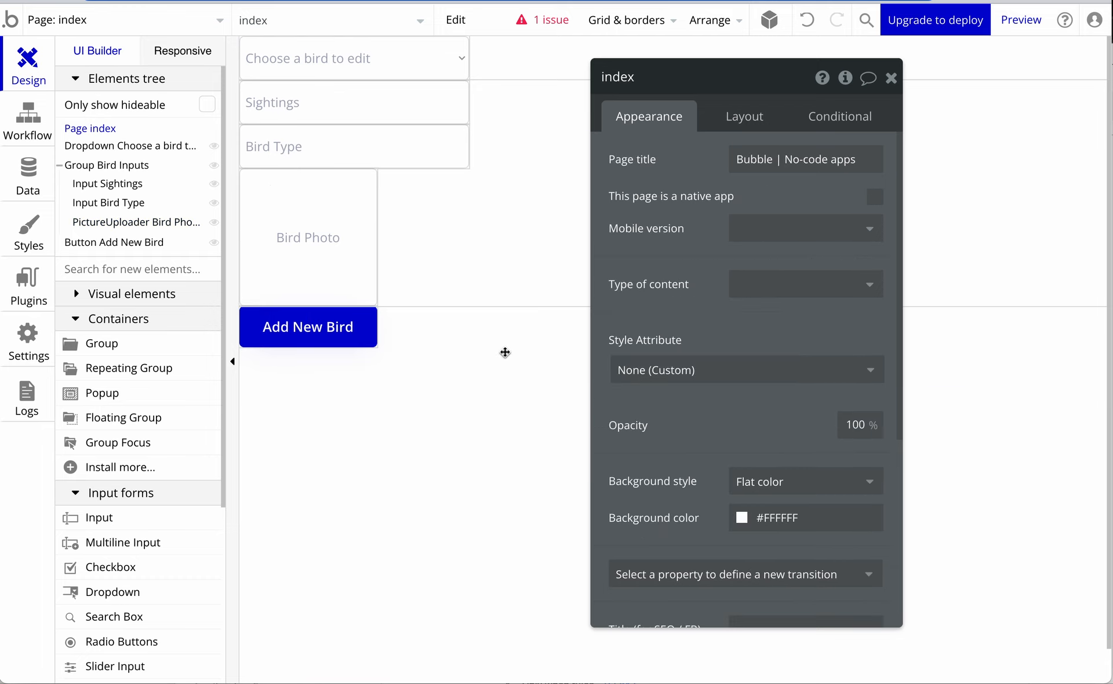
{"action": "left_click", "coordinate": [890, 78]}
Open the reported issue and delete the blank constraint from the bird dropdown's search for Birds
{"action": "left_click", "coordinate": [542, 32]}
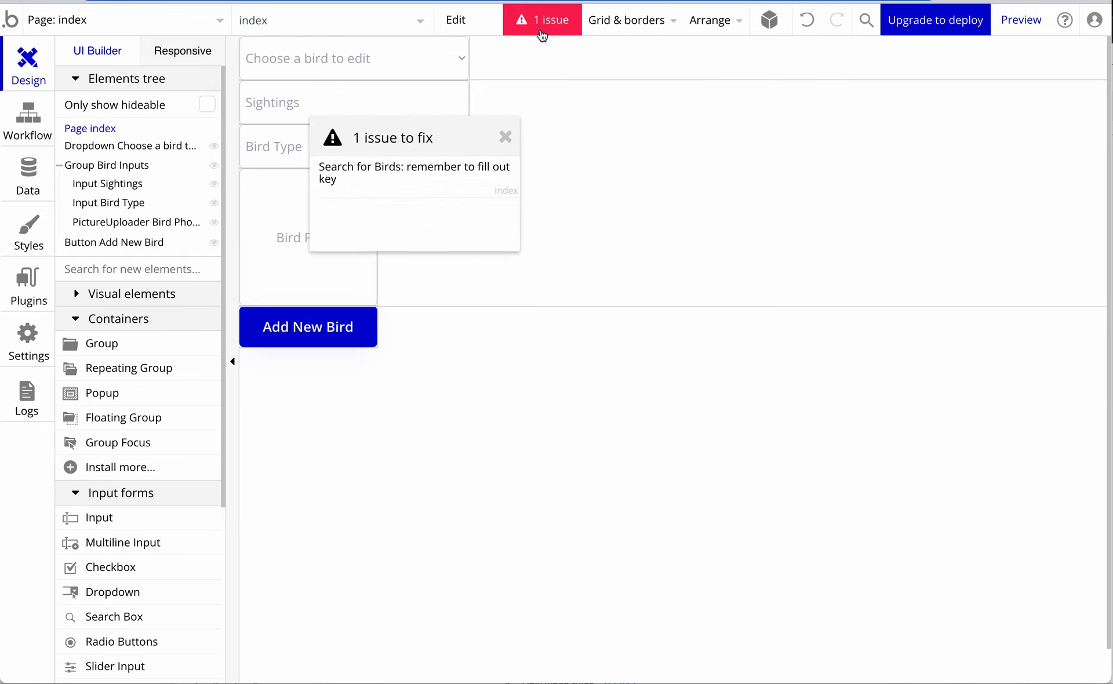
{"action": "left_click", "coordinate": [369, 227]}
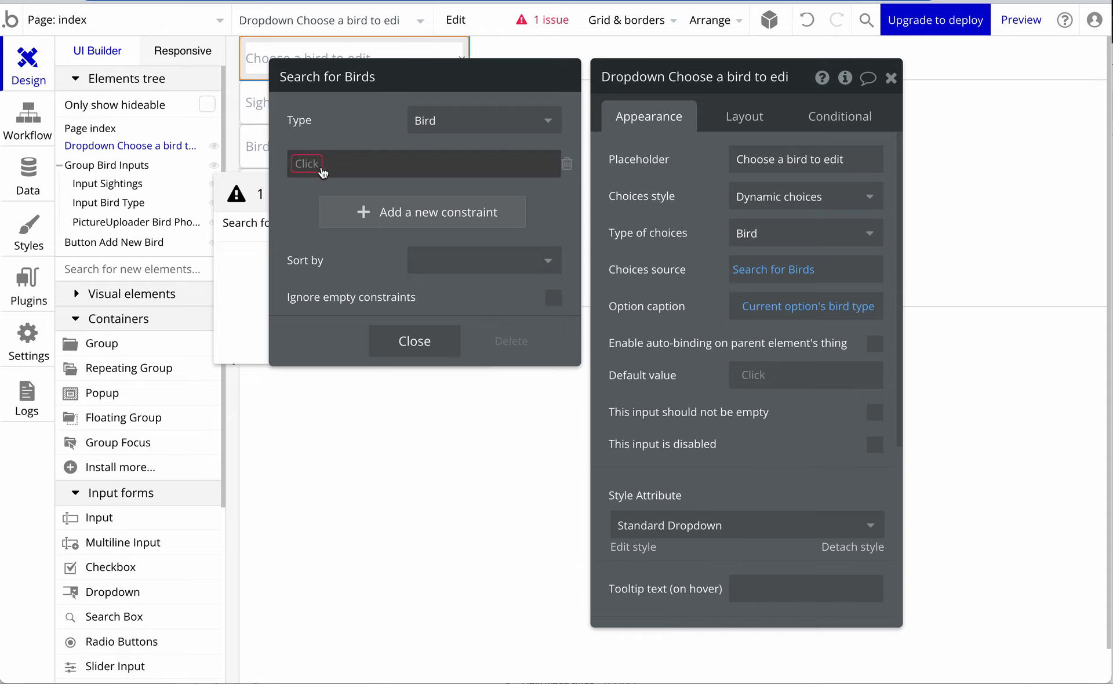
{"action": "left_click", "coordinate": [567, 165]}
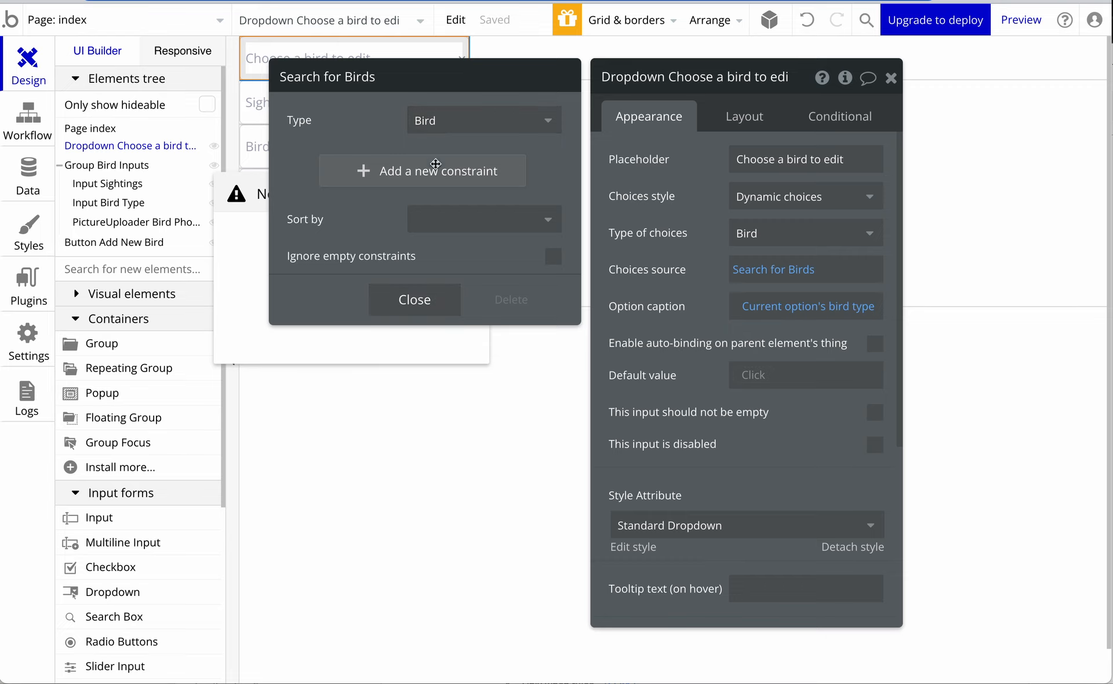
{"action": "left_click", "coordinate": [413, 299]}
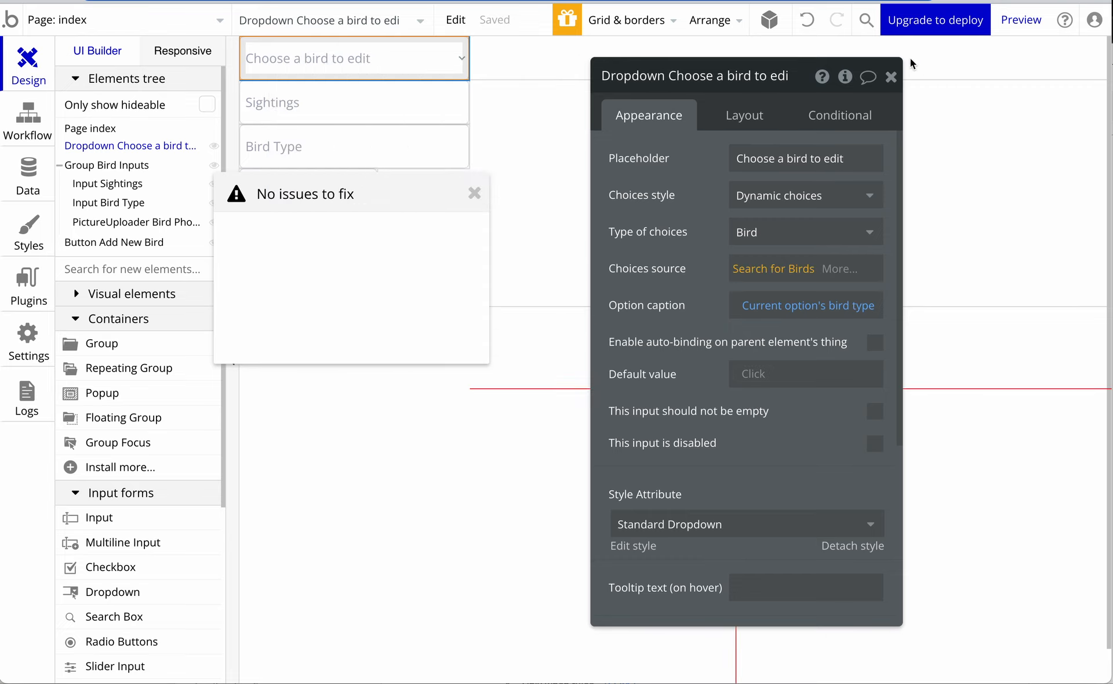
{"action": "left_click", "coordinate": [896, 77]}
{"action": "left_click", "coordinate": [474, 193]}
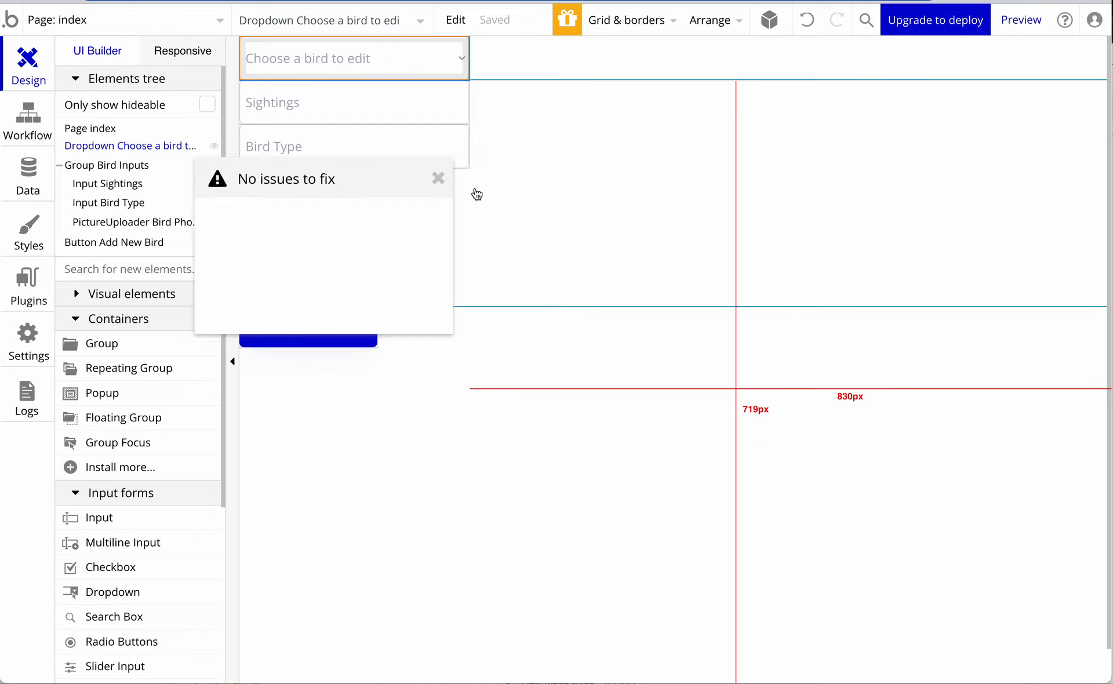
Preview the page and choose raven in the bird dropdown to load its record into the inputs
{"action": "left_click", "coordinate": [1015, 22]}
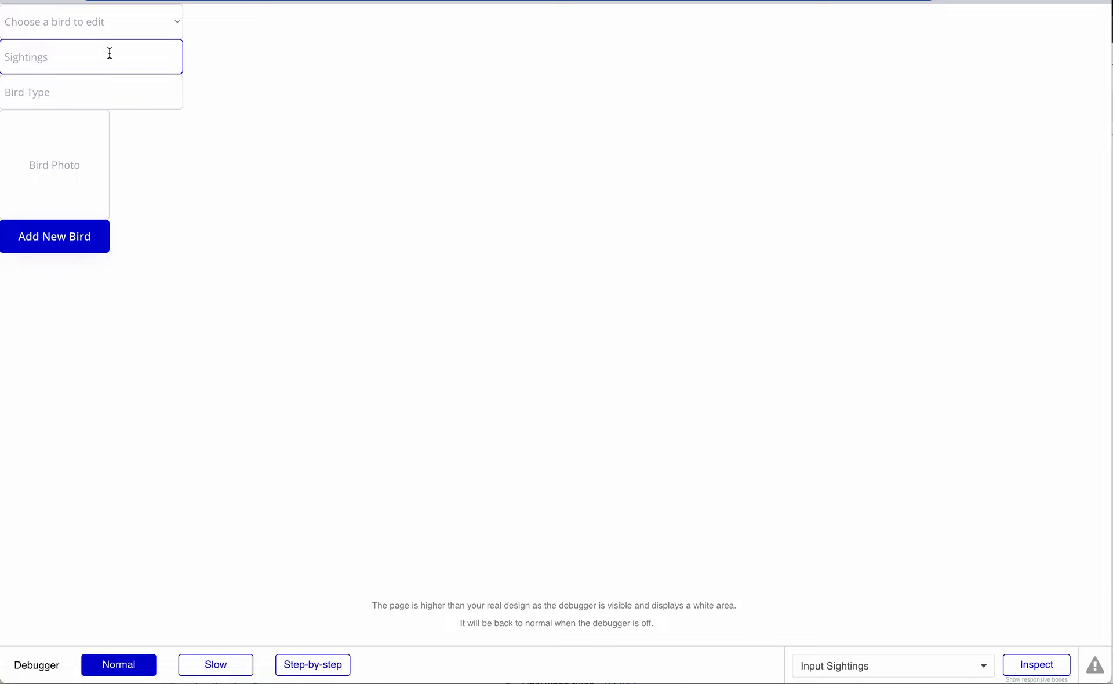
{"action": "left_click", "coordinate": [77, 18]}
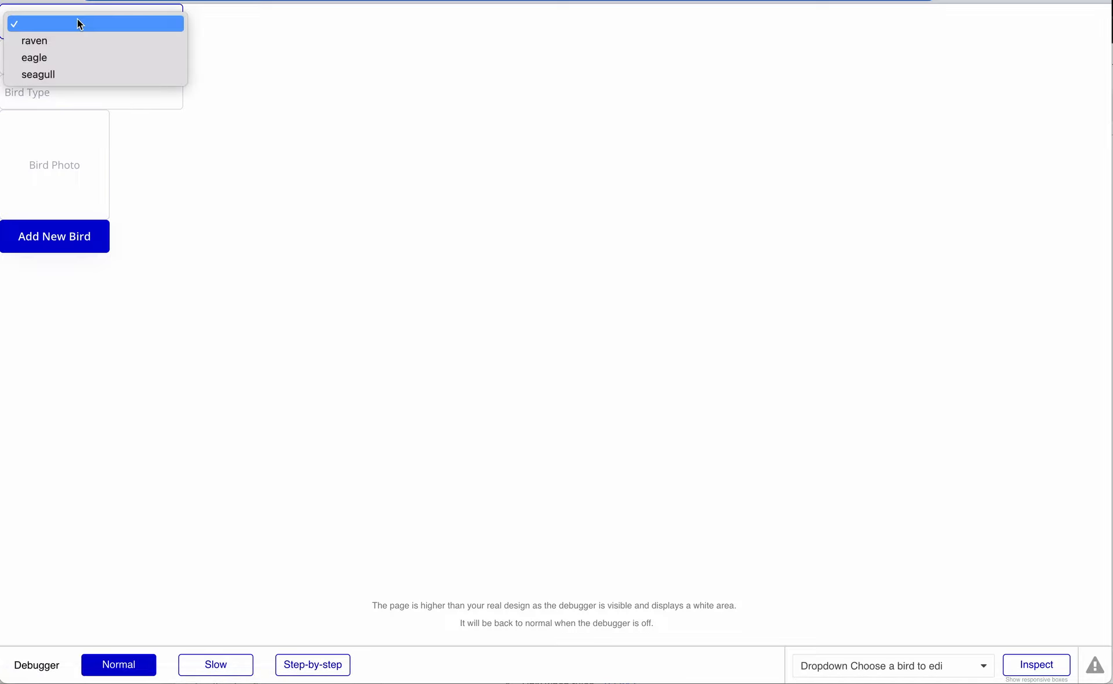
{"action": "left_click", "coordinate": [76, 43]}
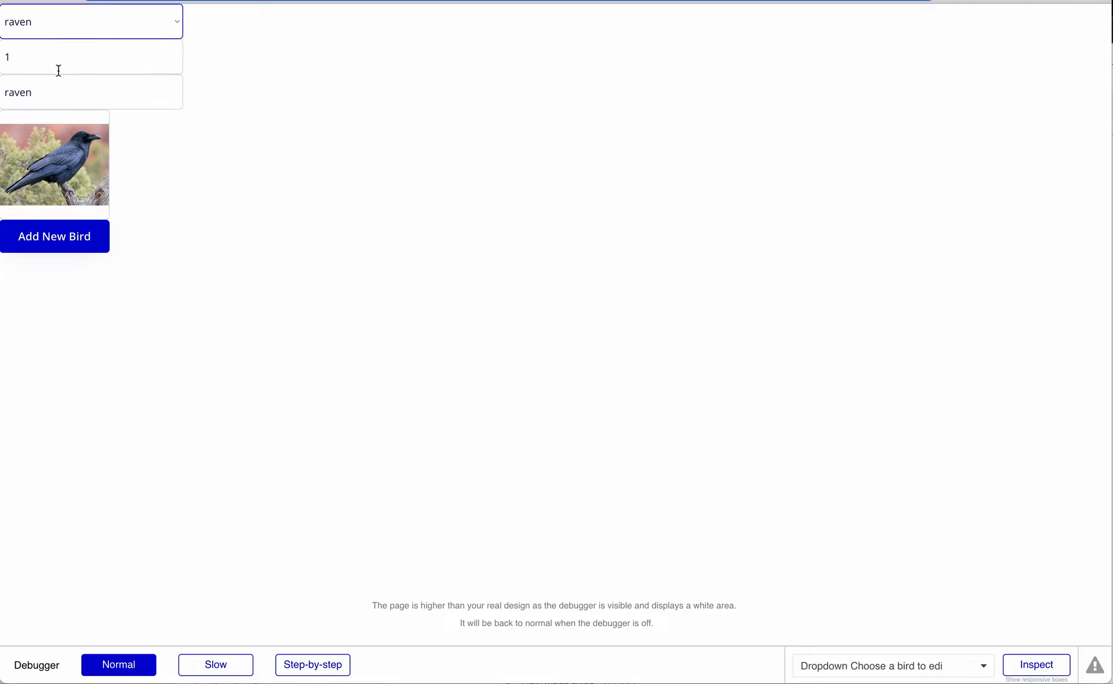
Try to change the raven's sightings to 3 in the preview, dismiss the alert, and return to the editor
{"action": "double_click", "coordinate": [29, 56]}
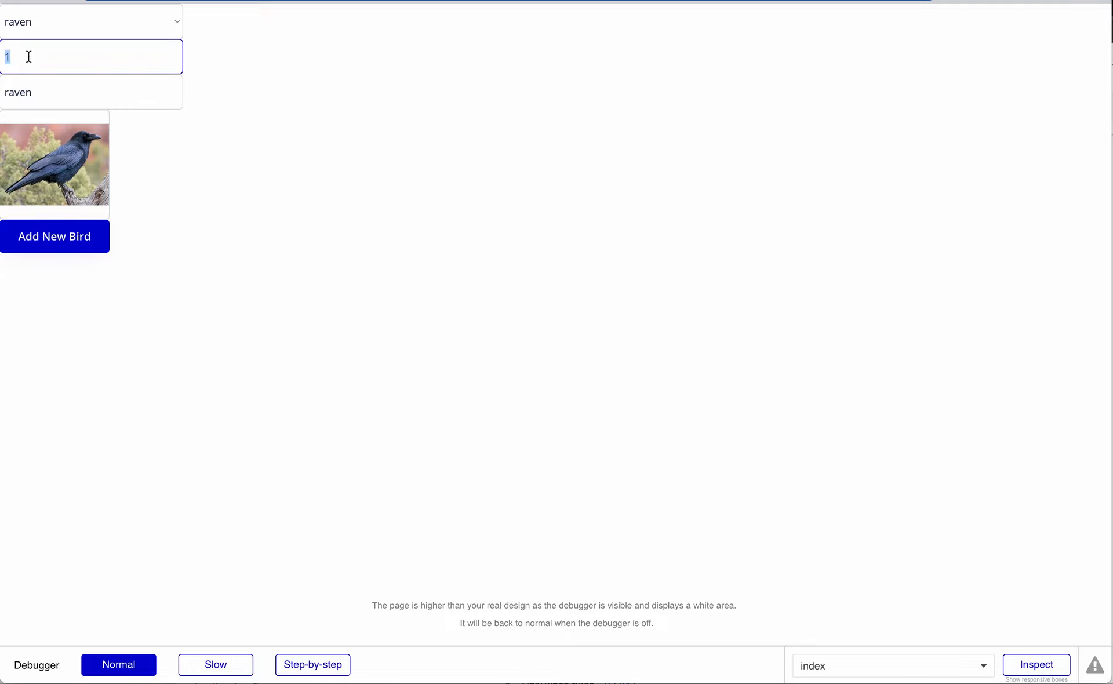
{"action": "left_click", "coordinate": [251, 159]}
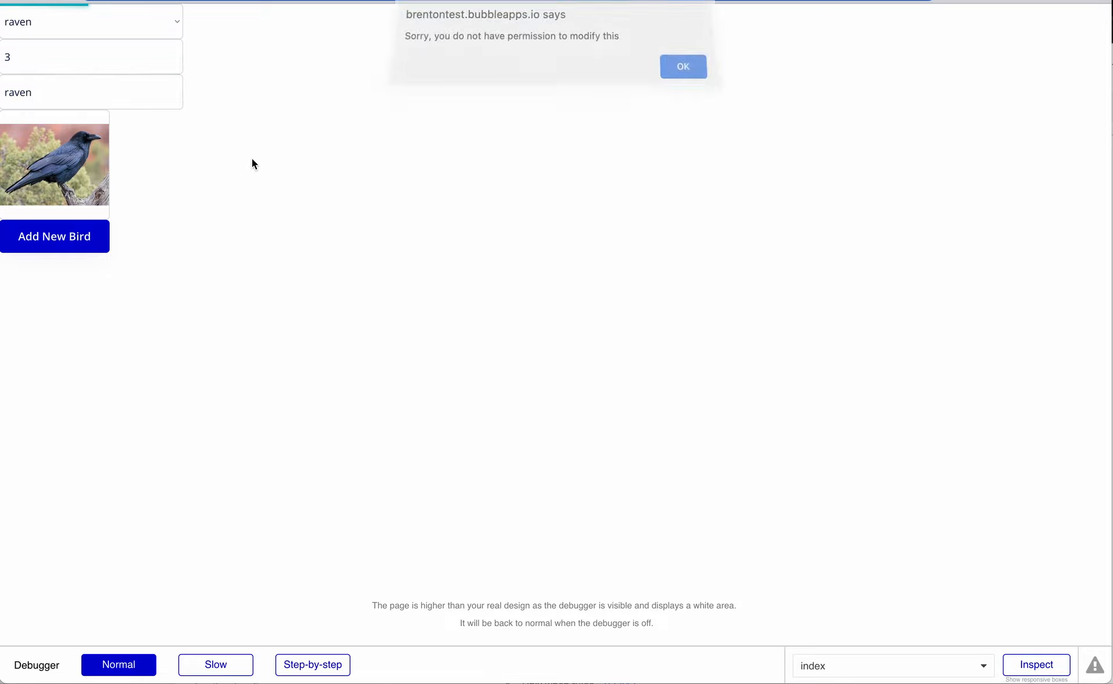
{"action": "left_click_drag", "start_coordinate": [409, 43], "coordinate": [602, 42]}
{"action": "left_click", "coordinate": [678, 72]}
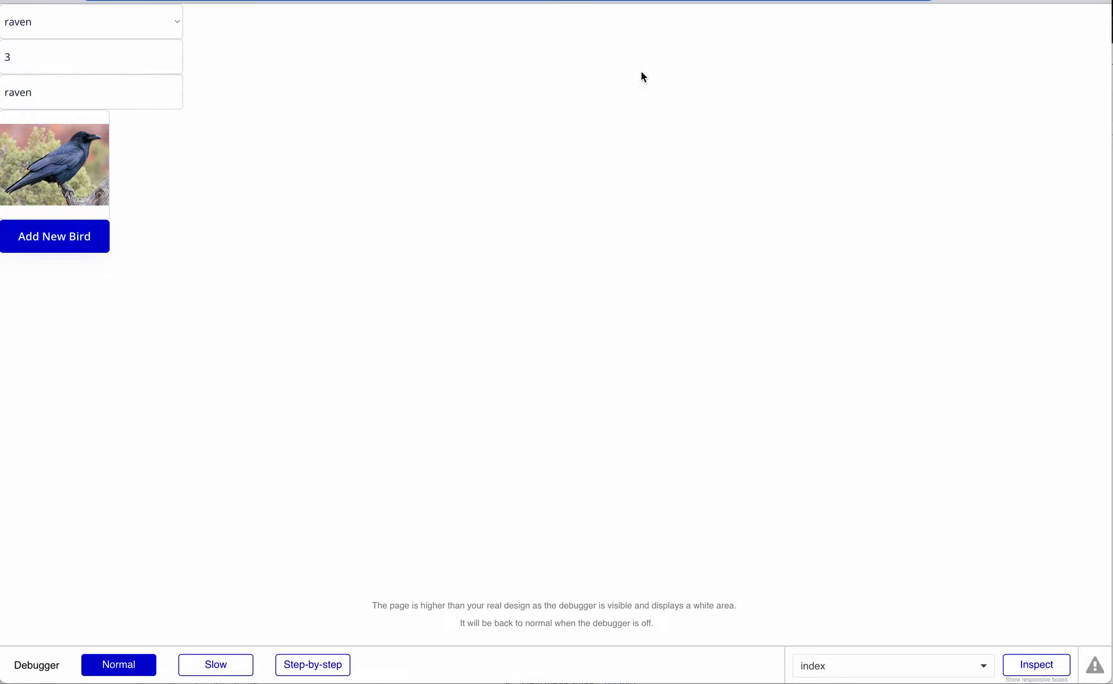
{"action": "key", "text": "ctrl+w"}
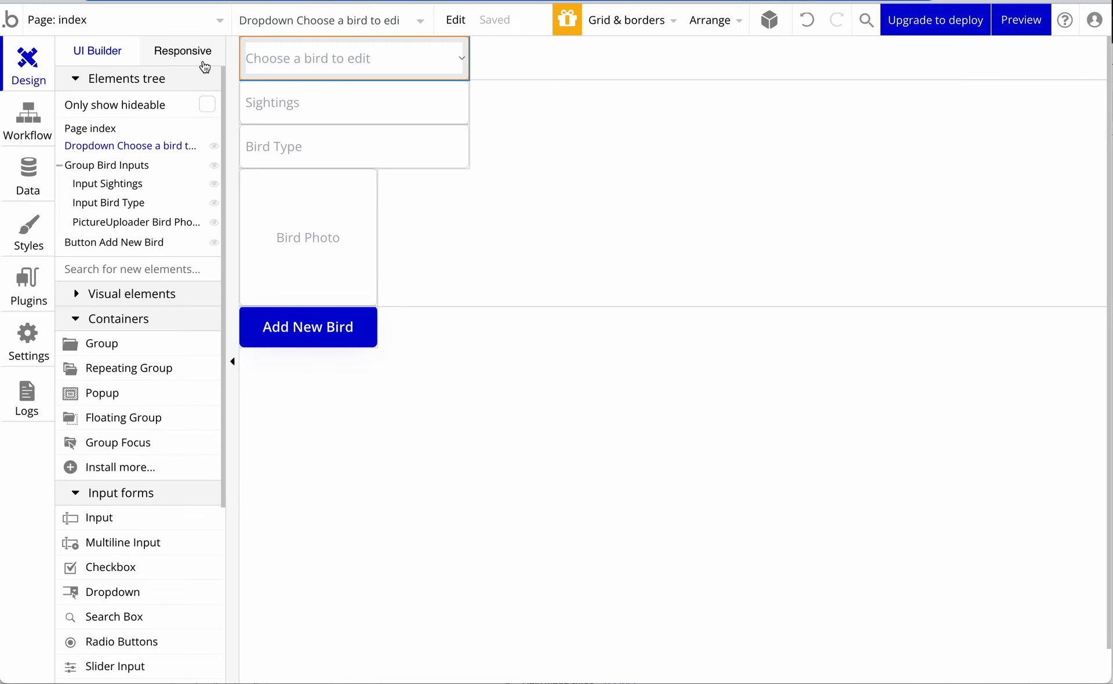
Open the privacy rules for the Bird data type in the app's data settings
{"action": "left_click", "coordinate": [35, 138]}
{"action": "left_click", "coordinate": [29, 174]}
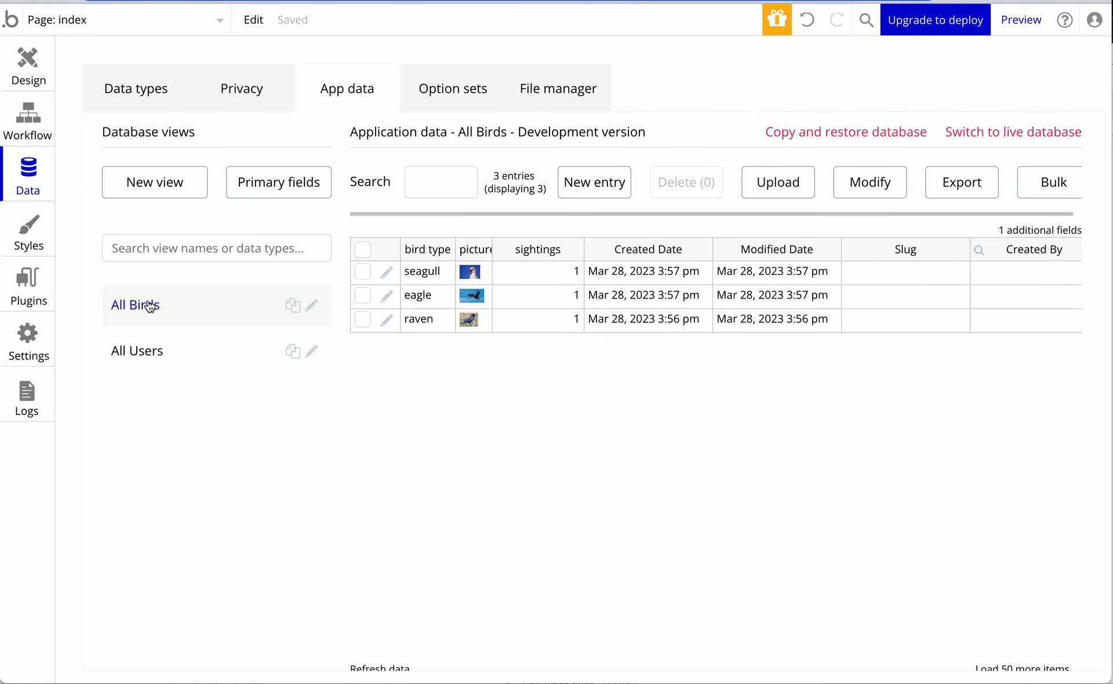
{"action": "left_click", "coordinate": [144, 97]}
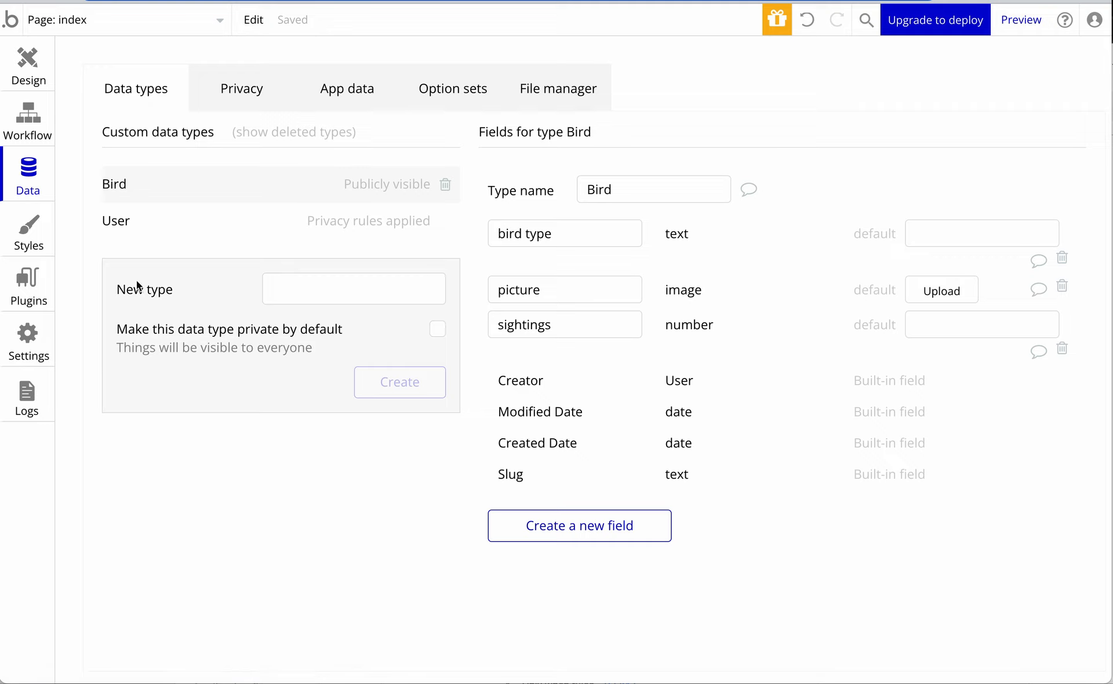
{"action": "left_click", "coordinate": [139, 185]}
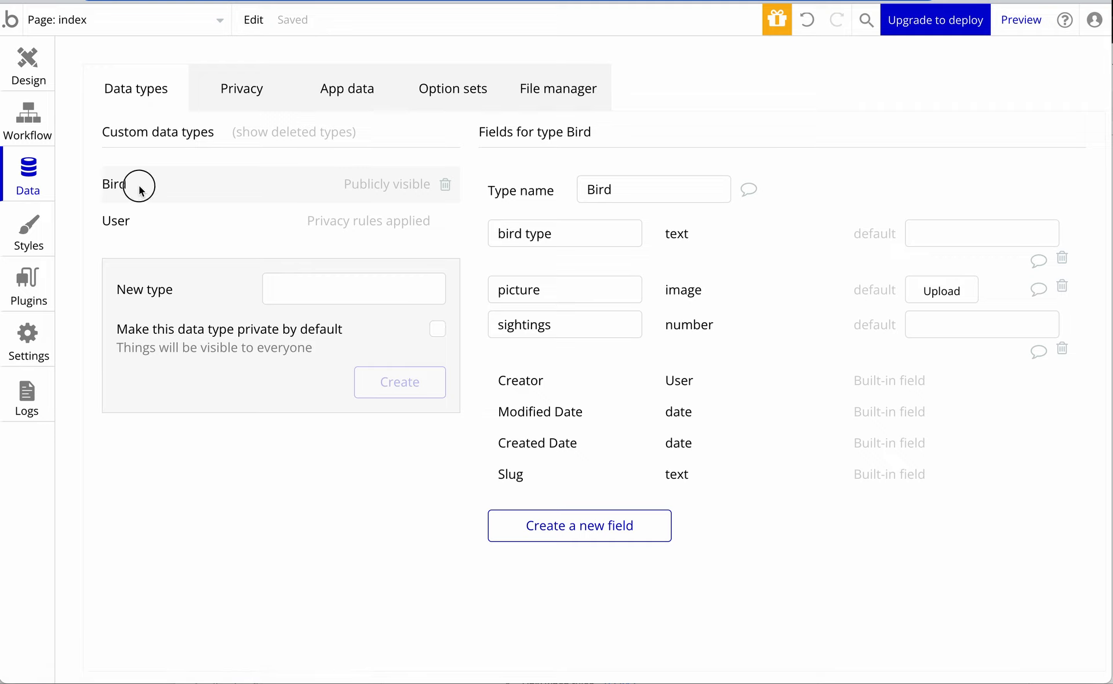
{"action": "left_click", "coordinate": [259, 94]}
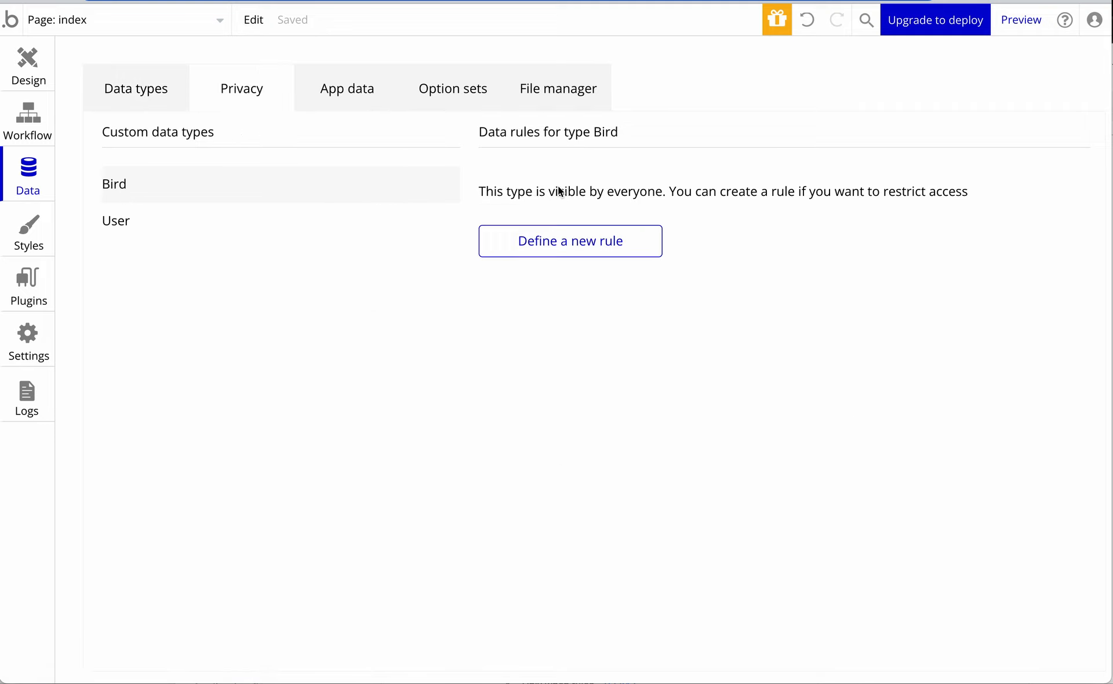
Define a Bird privacy rule named "everyone can autobind" and start its condition with Current User
{"action": "left_click", "coordinate": [580, 246]}
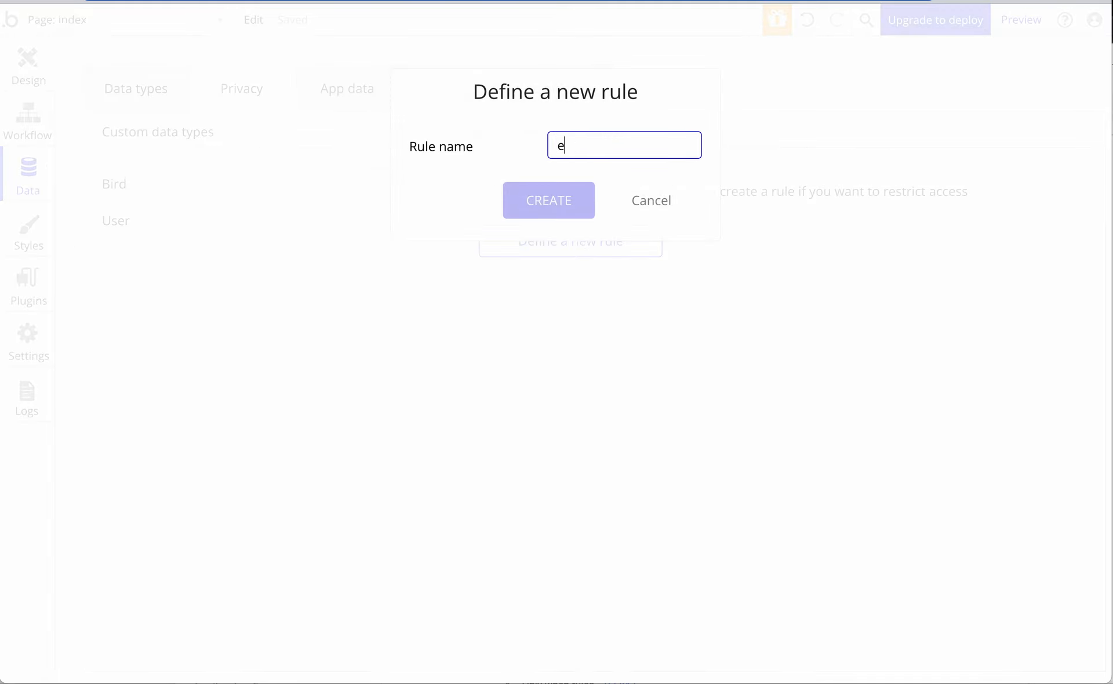
{"action": "type", "text": "autobind"}
{"action": "key", "text": "Return"}
{"action": "left_click", "coordinate": [579, 239]}
{"action": "type", "text": "everyone can"}
{"action": "left_click", "coordinate": [589, 290]}
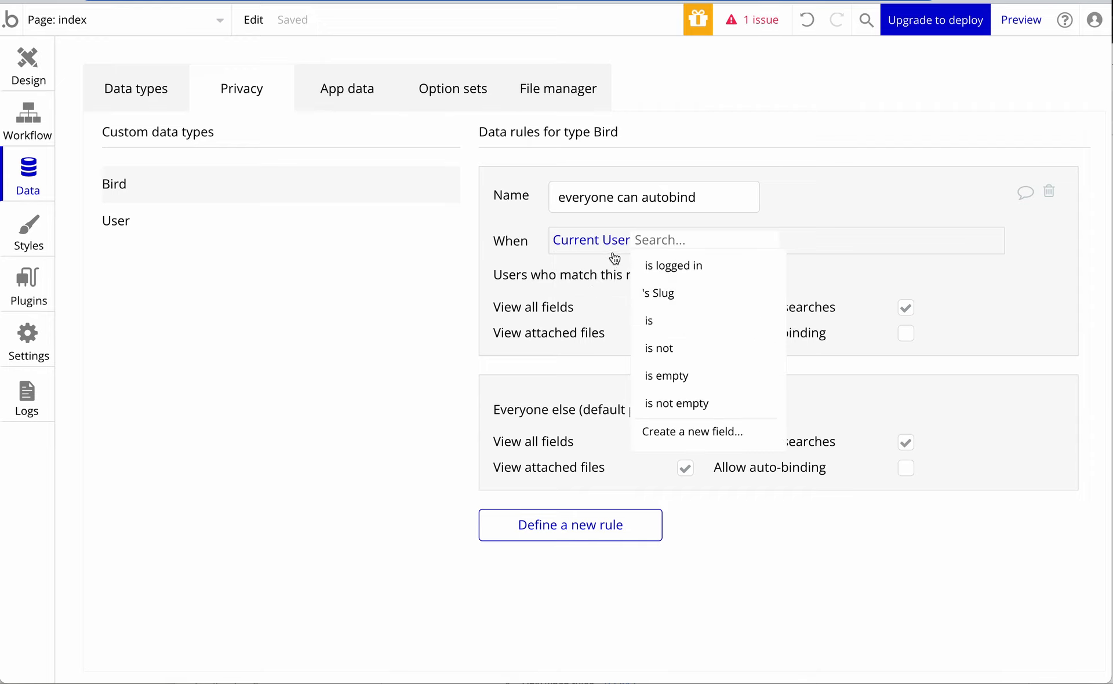
{"action": "left_click", "coordinate": [669, 328]}
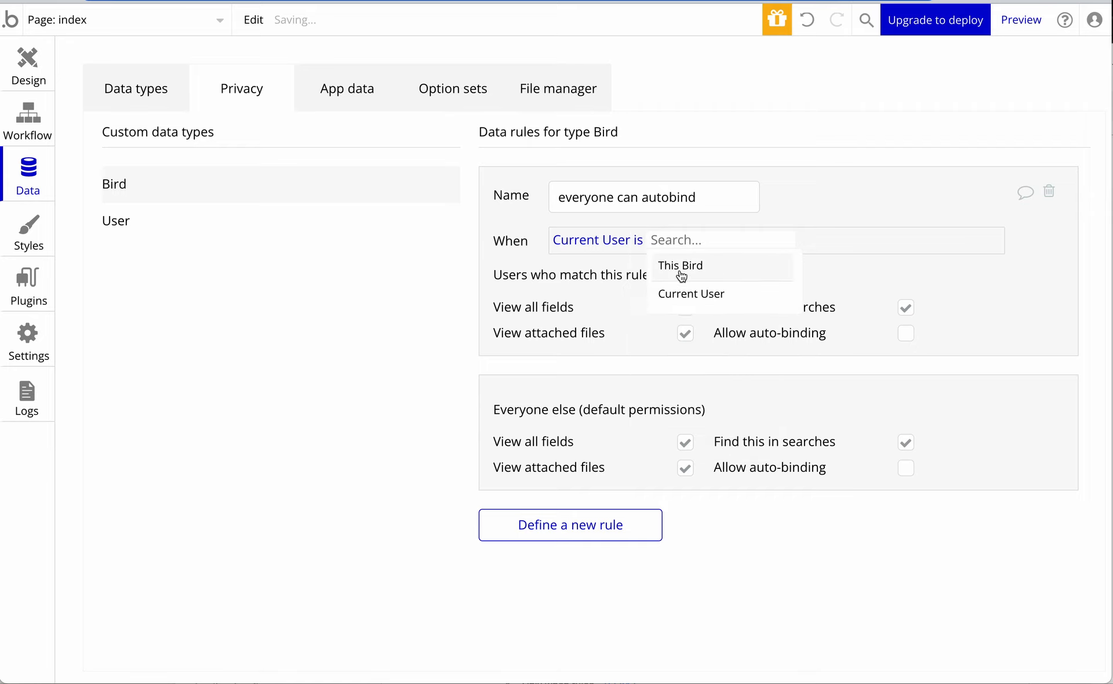
{"action": "type", "text": "log"}
{"action": "key", "text": "BackSpace"}
{"action": "key", "text": "BackSpace"}
{"action": "key", "text": "BackSpace"}
{"action": "key", "text": "BackSpace"}
{"action": "key", "text": "BackSpace"}
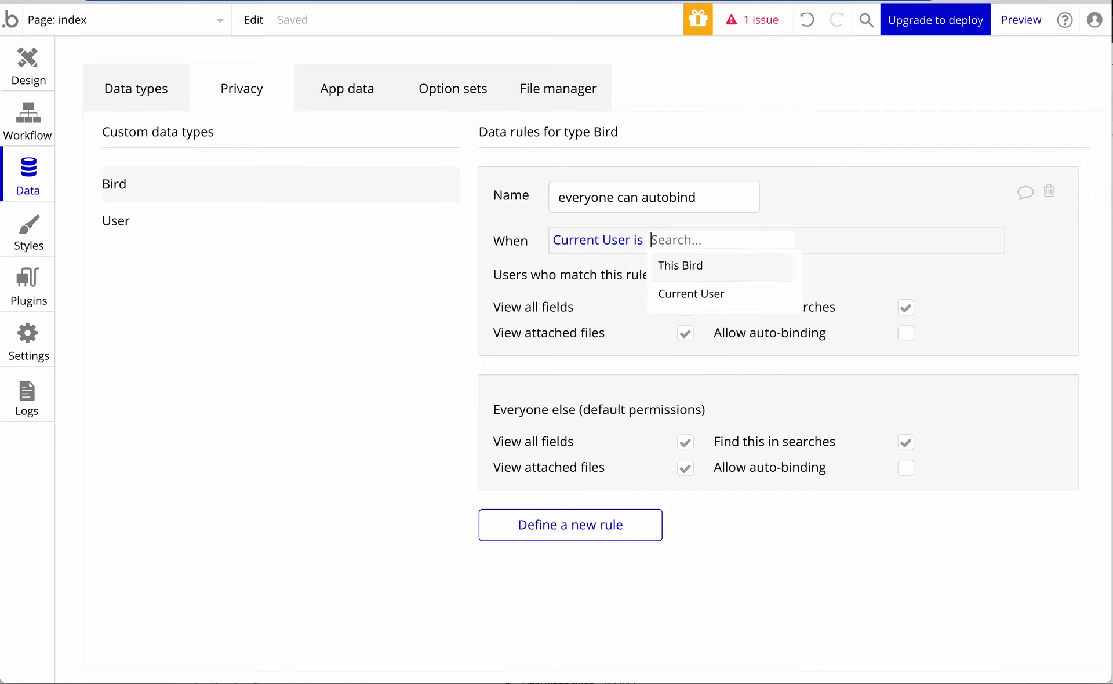
{"action": "left_click", "coordinate": [637, 306]}
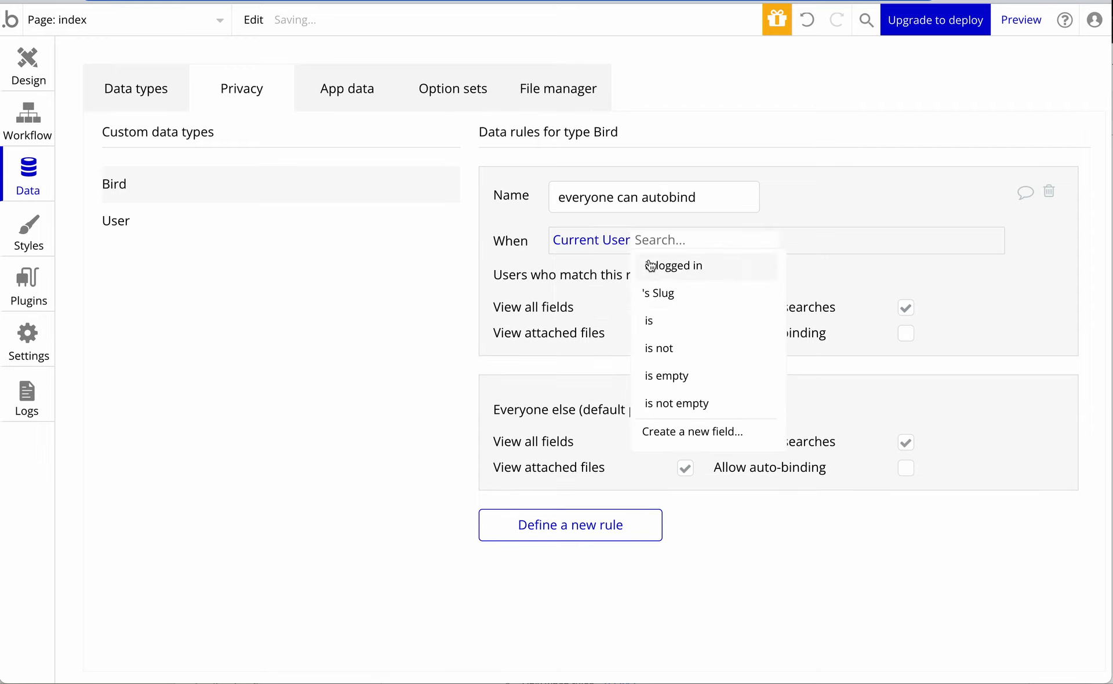
Complete the rule's first comparison with is logged in and add an or clause for Current User
{"action": "left_click", "coordinate": [677, 268]}
{"action": "left_click", "coordinate": [725, 240]}
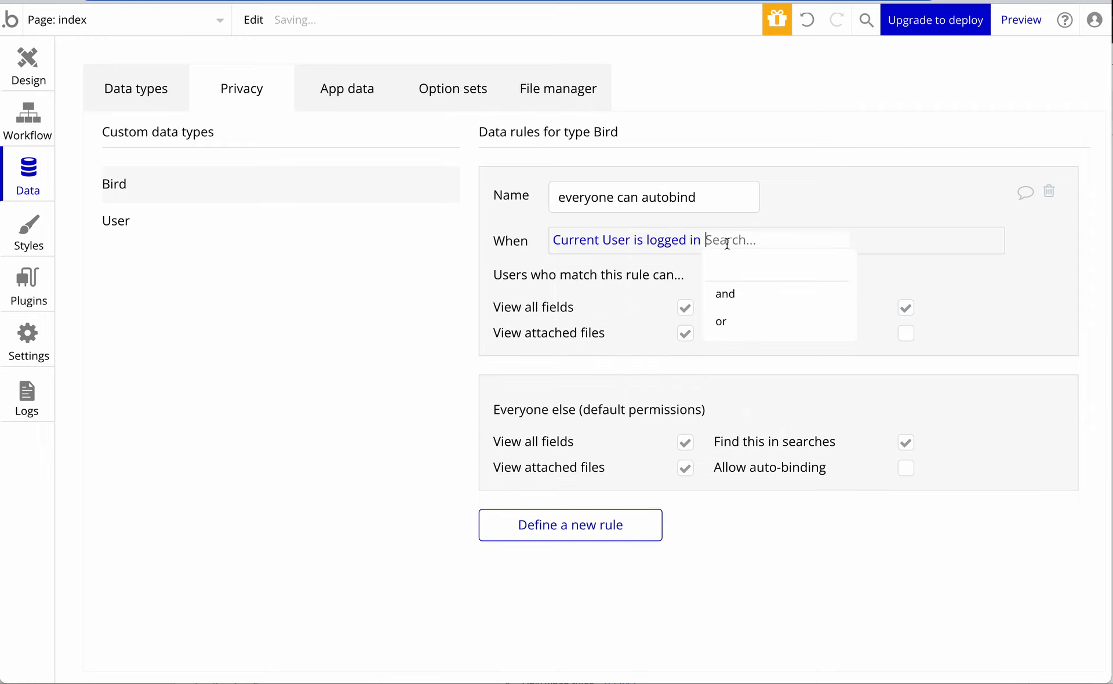
{"action": "left_click", "coordinate": [731, 321]}
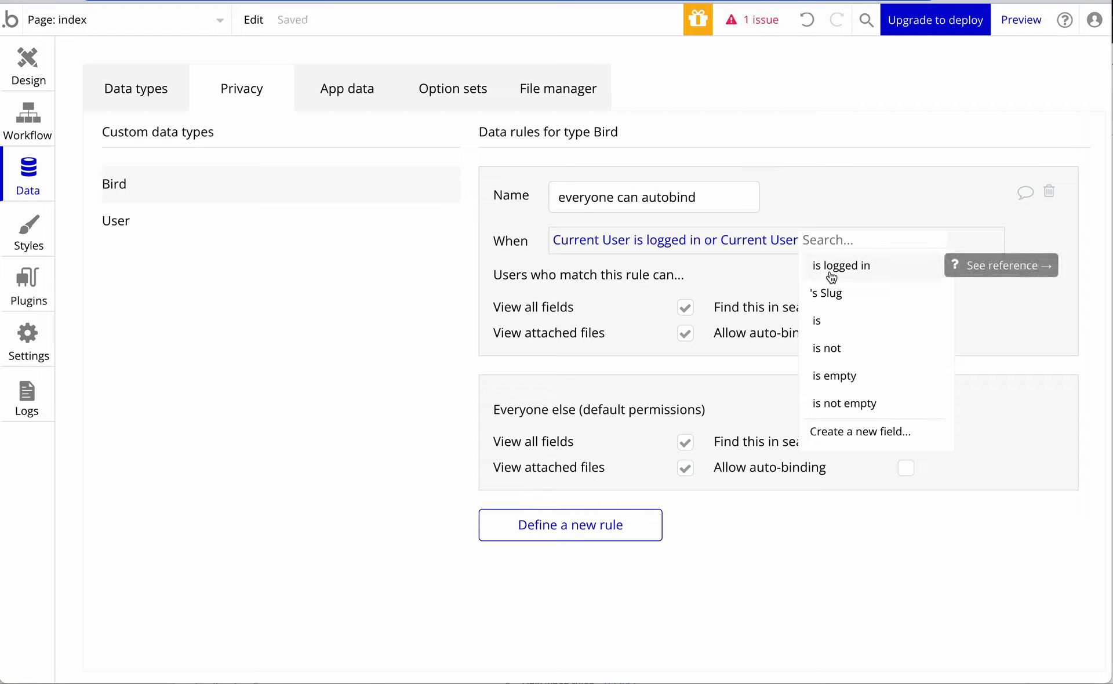
Search the operators for the second Current User comparison and set it to is logged in
{"action": "type", "text": "logg"}
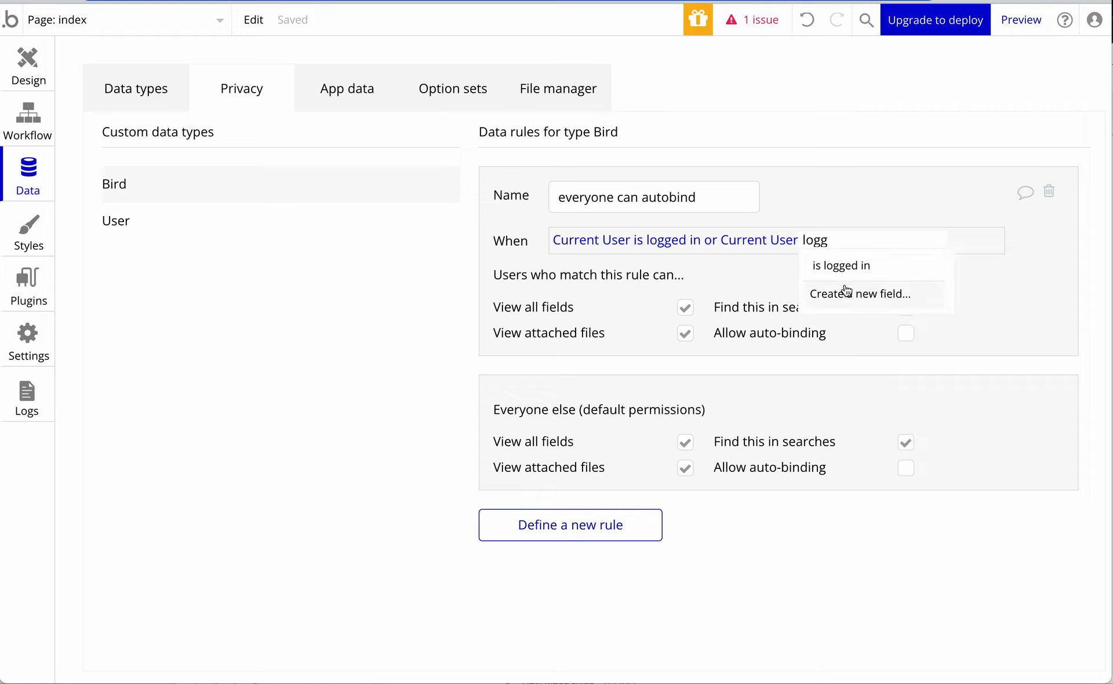
{"action": "key", "text": "BackSpace"}
{"action": "key", "text": "BackSpace"}
{"action": "key", "text": "BackSpace"}
{"action": "key", "text": "BackSpace"}
{"action": "type", "text": "not"}
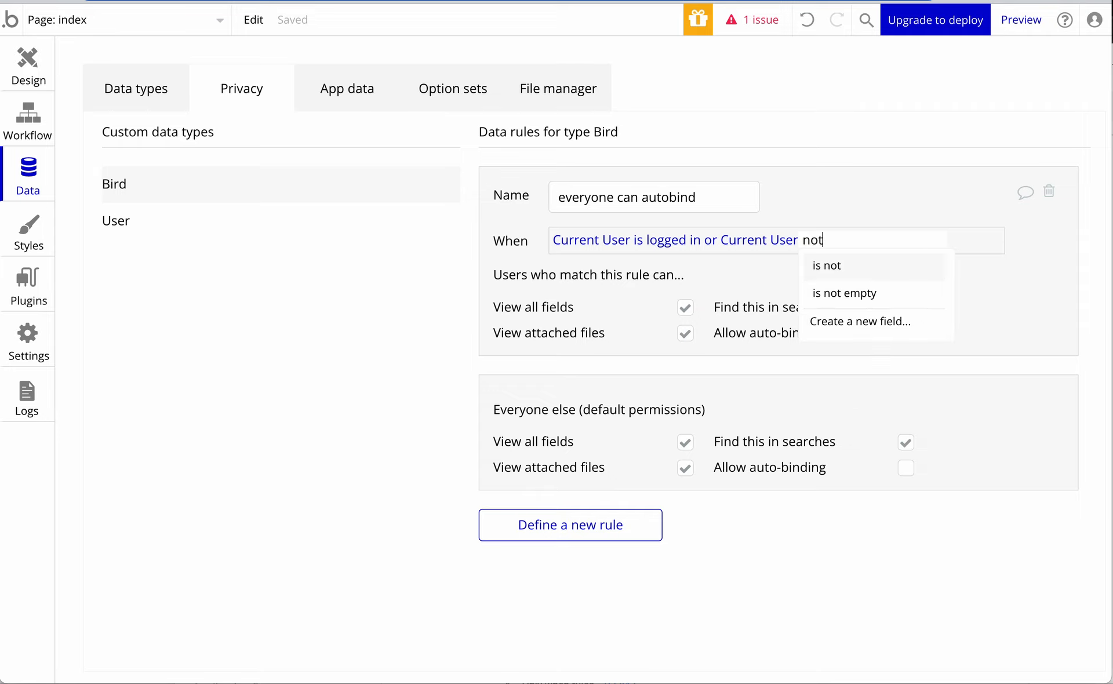
{"action": "key", "text": "BackSpace"}
{"action": "key", "text": "BackSpace"}
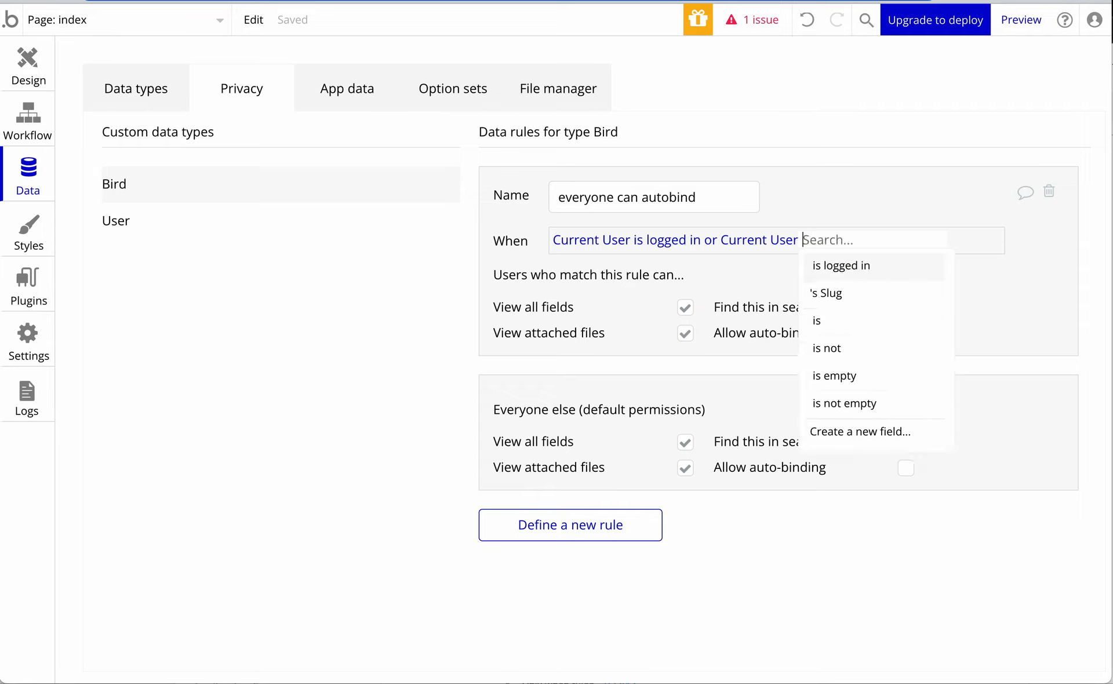
{"action": "type", "text": "log"}
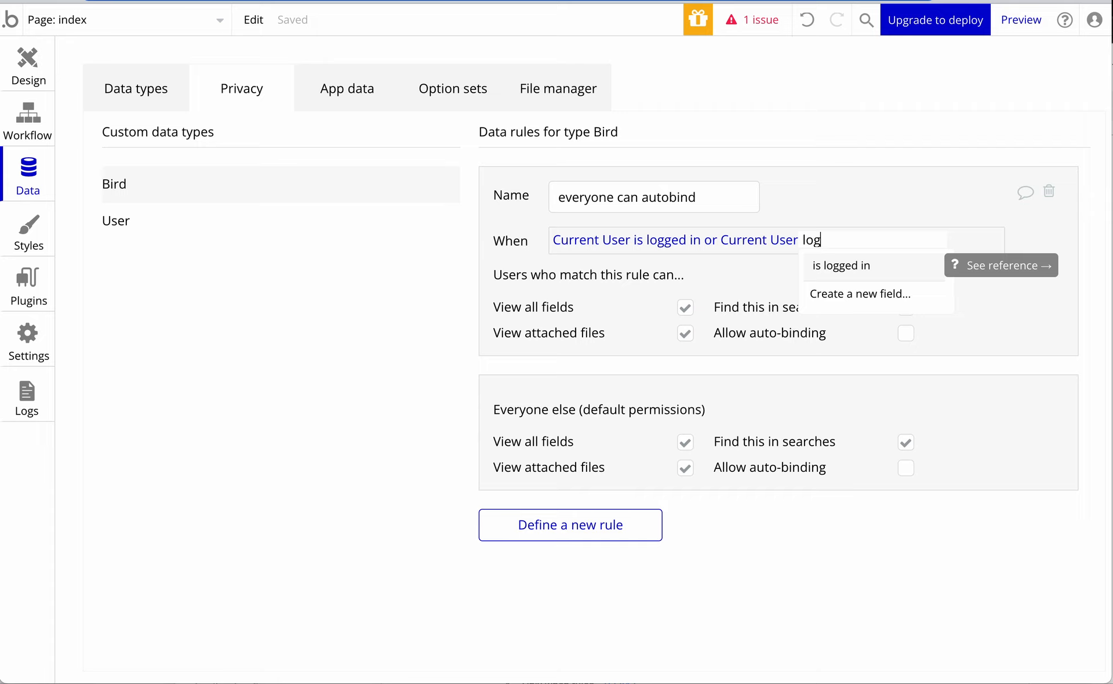
{"action": "left_click", "coordinate": [888, 266]}
{"action": "left_click", "coordinate": [890, 242]}
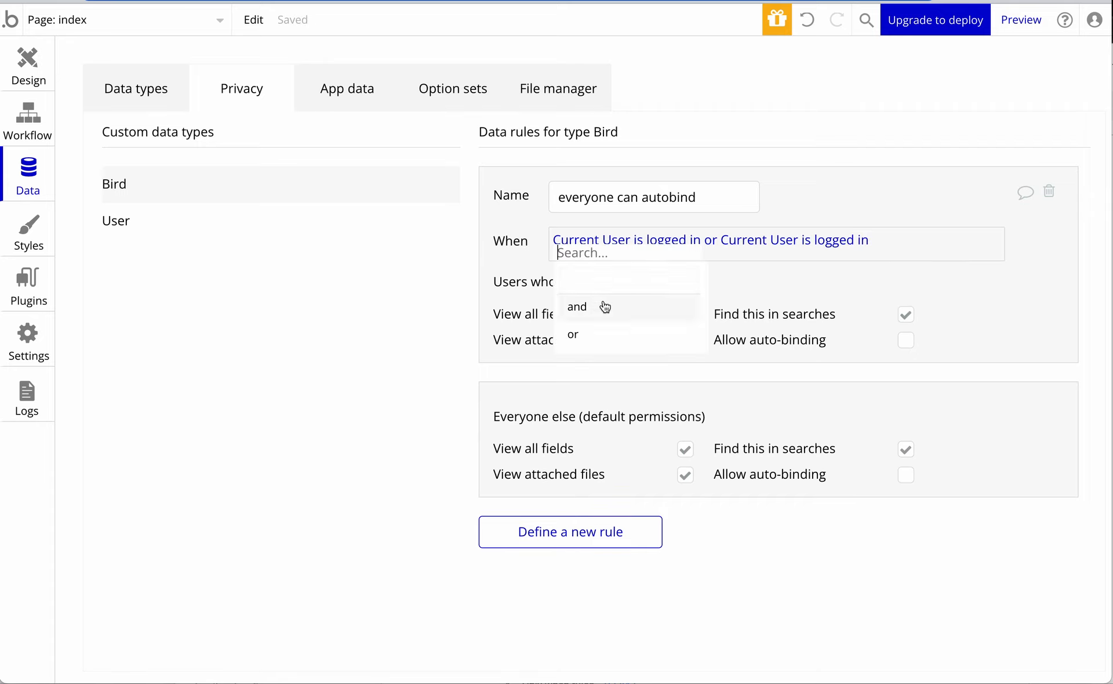
Try is not in the second Current User comparison, then clear it and search the operators for a login check
{"action": "left_click", "coordinate": [839, 240]}
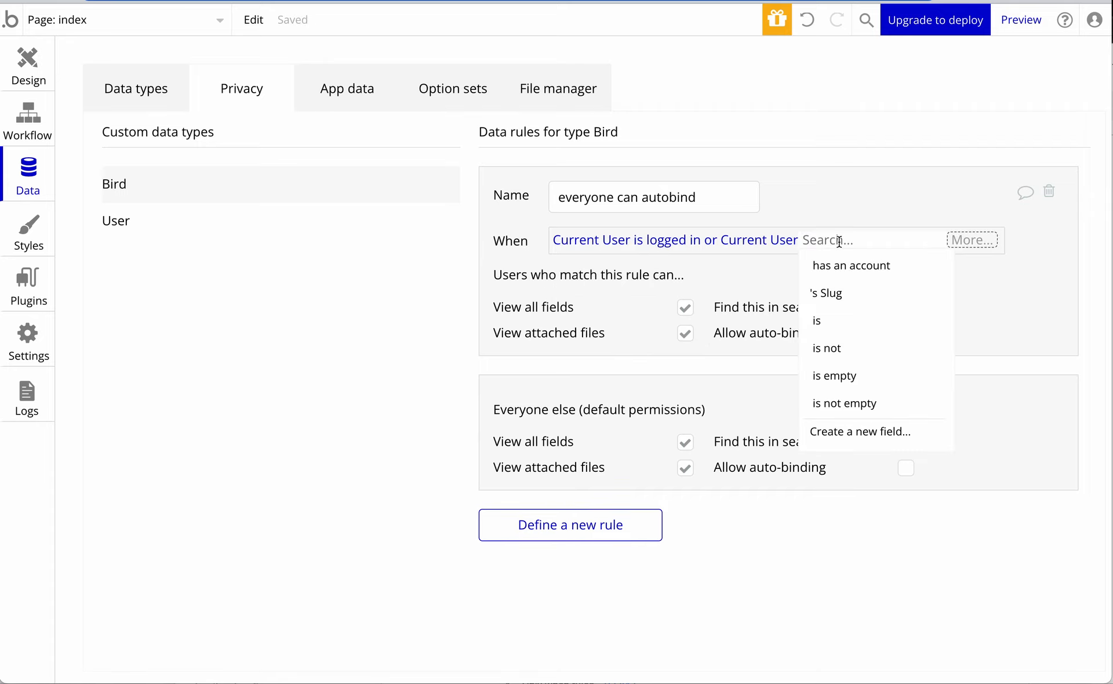
{"action": "left_click", "coordinate": [832, 348]}
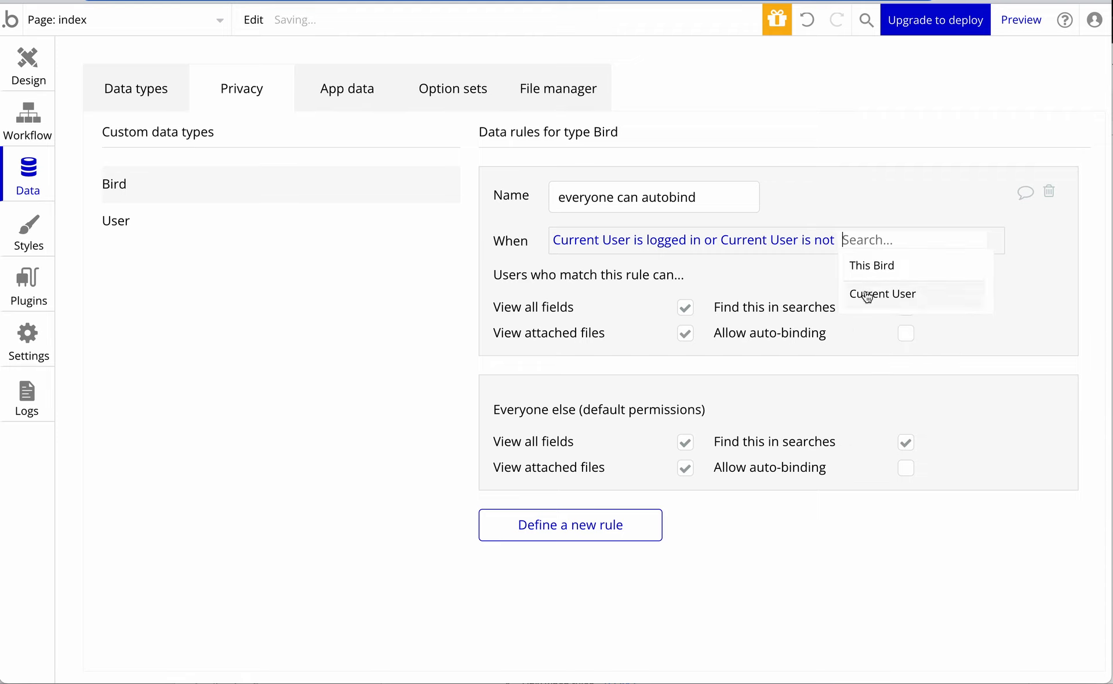
{"action": "left_click", "coordinate": [827, 244]}
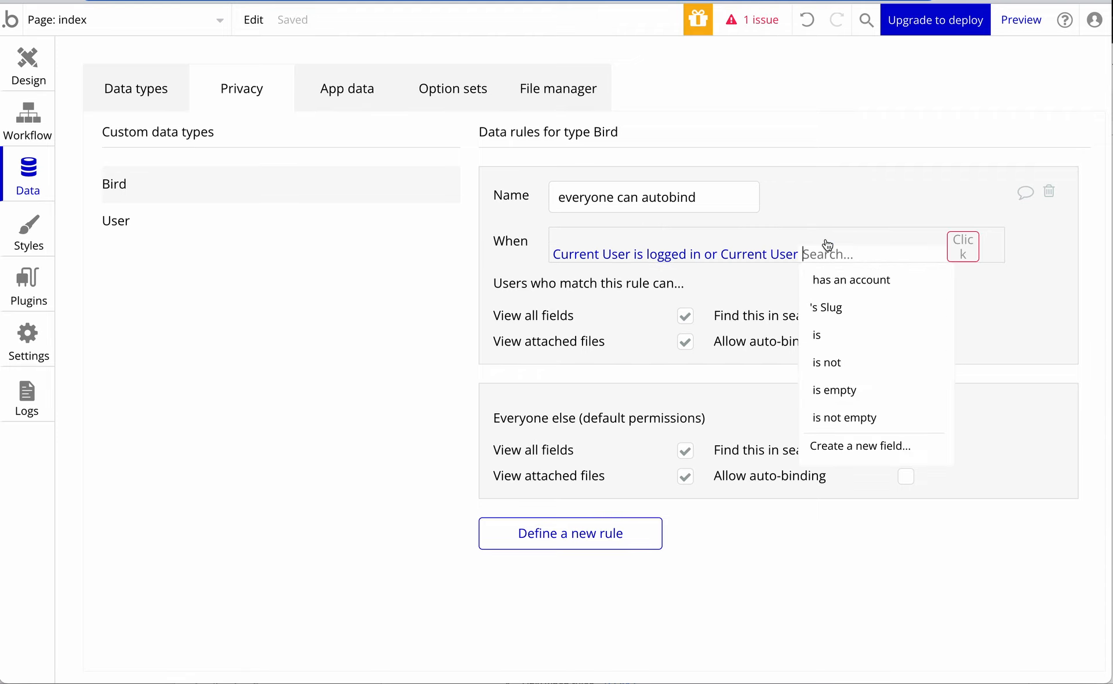
{"action": "type", "text": "log"}
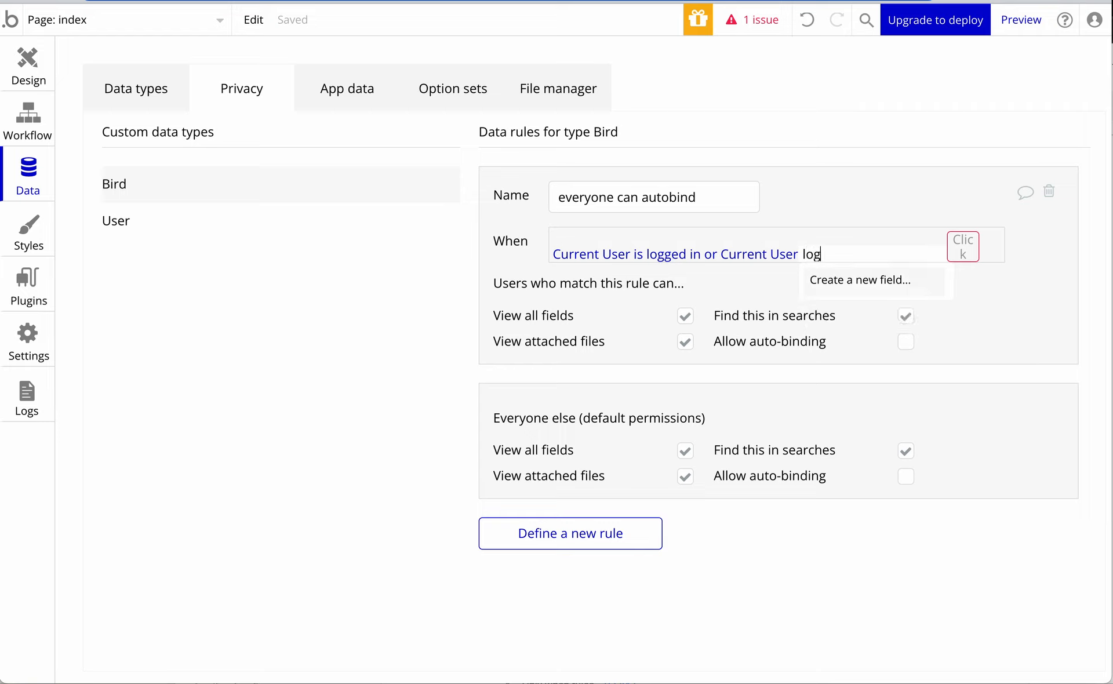
{"action": "key", "text": "BackSpace"}
{"action": "key", "text": "BackSpace"}
{"action": "type", "text": "l"}
{"action": "key", "text": "BackSpace"}
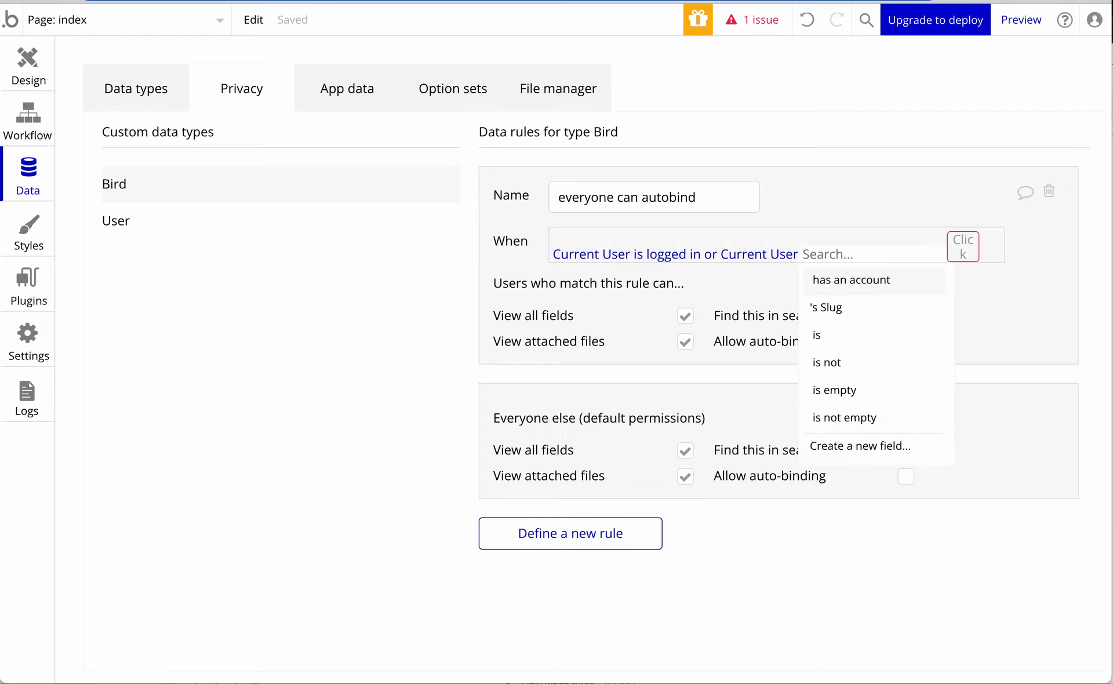
{"action": "type", "text": "is"}
{"action": "key", "text": "BackSpace"}
{"action": "type", "text": "logg"}
{"action": "key", "text": "BackSpace"}
{"action": "key", "text": "BackSpace"}
{"action": "key", "text": "BackSpace"}
{"action": "key", "text": "BackSpace"}
{"action": "left_click", "coordinate": [790, 257]}
{"action": "left_click", "coordinate": [773, 312]}
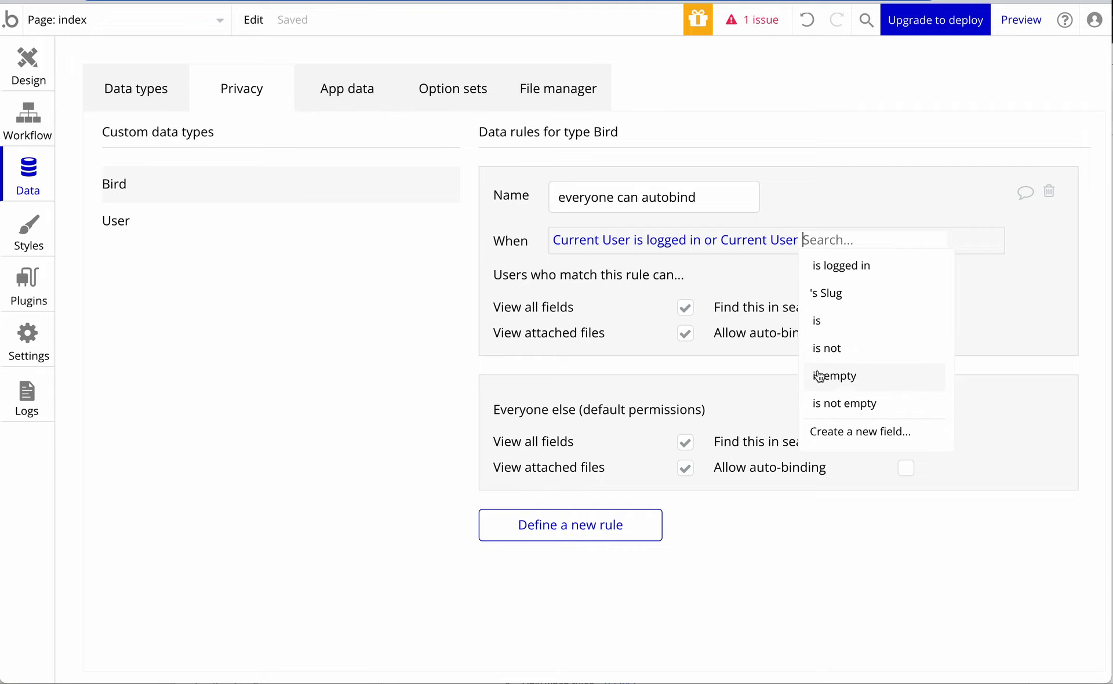
Set the rule's condition to Current User is empty or Current User is not empty
{"action": "left_click", "coordinate": [623, 257]}
{"action": "left_click", "coordinate": [665, 246]}
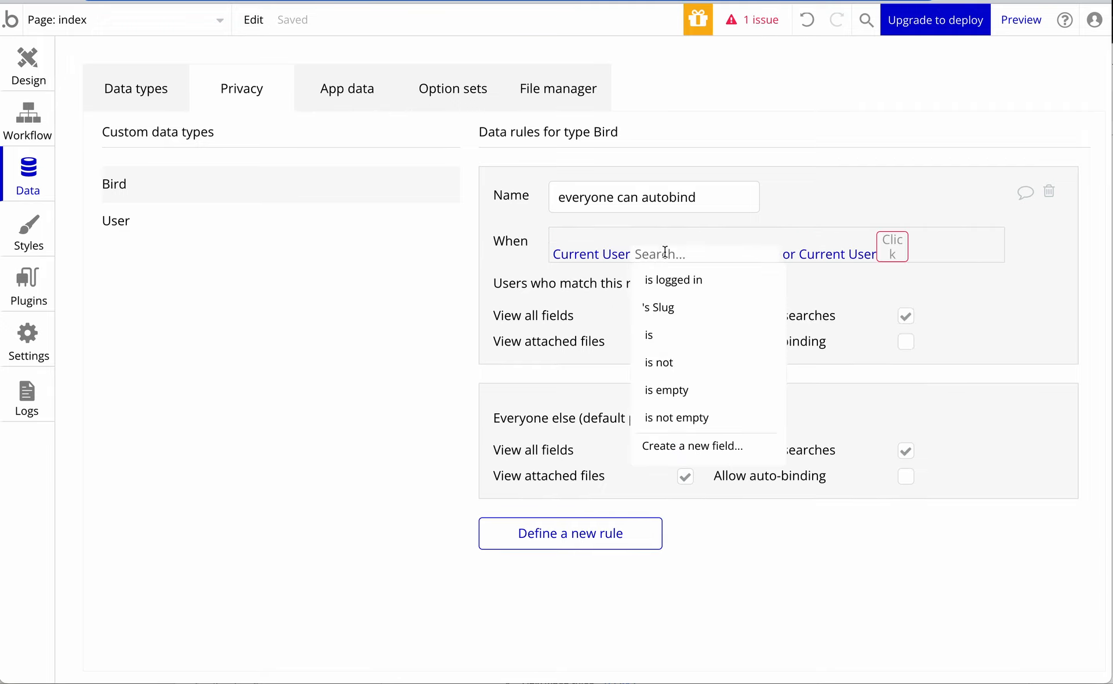
{"action": "left_click", "coordinate": [677, 390]}
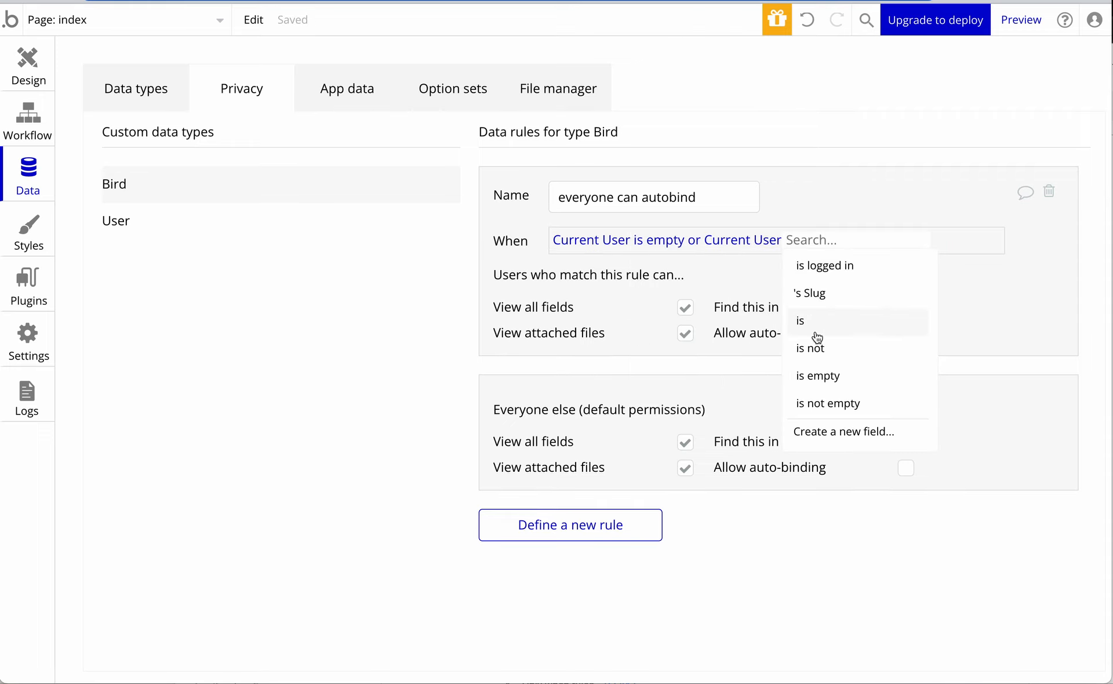
{"action": "left_click", "coordinate": [836, 404]}
{"action": "left_click", "coordinate": [849, 215]}
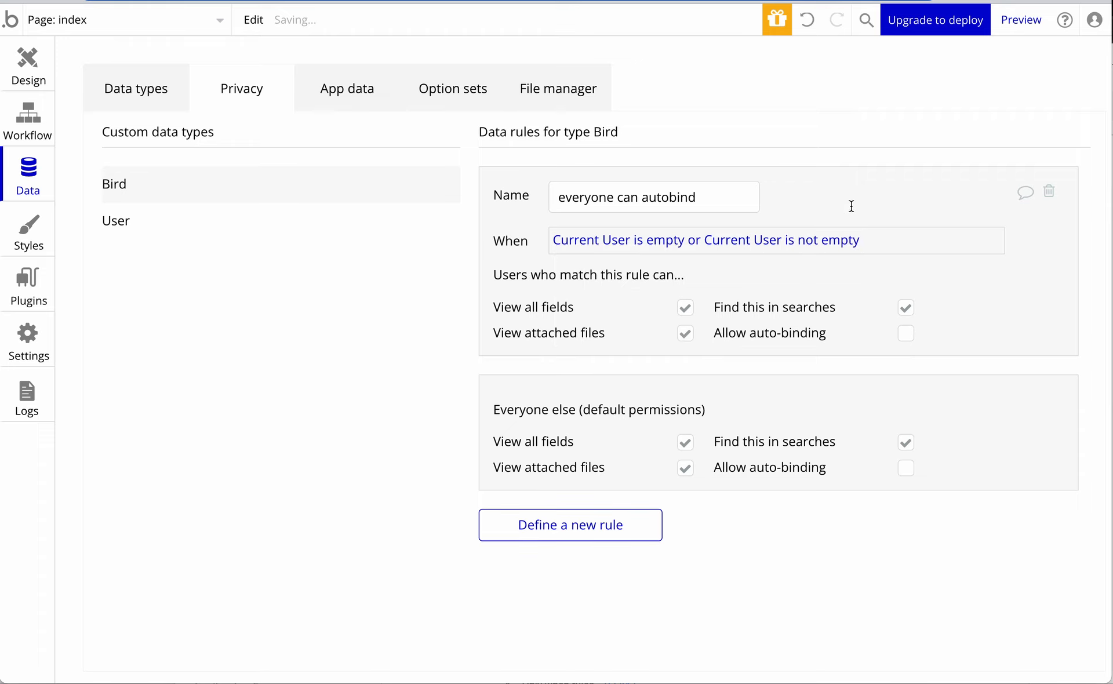
Allow auto-binding in the "everyone can autobind" rule for the bird type, picture and sightings fields
{"action": "left_click", "coordinate": [907, 336]}
{"action": "left_click", "coordinate": [685, 382]}
{"action": "left_click", "coordinate": [685, 404]}
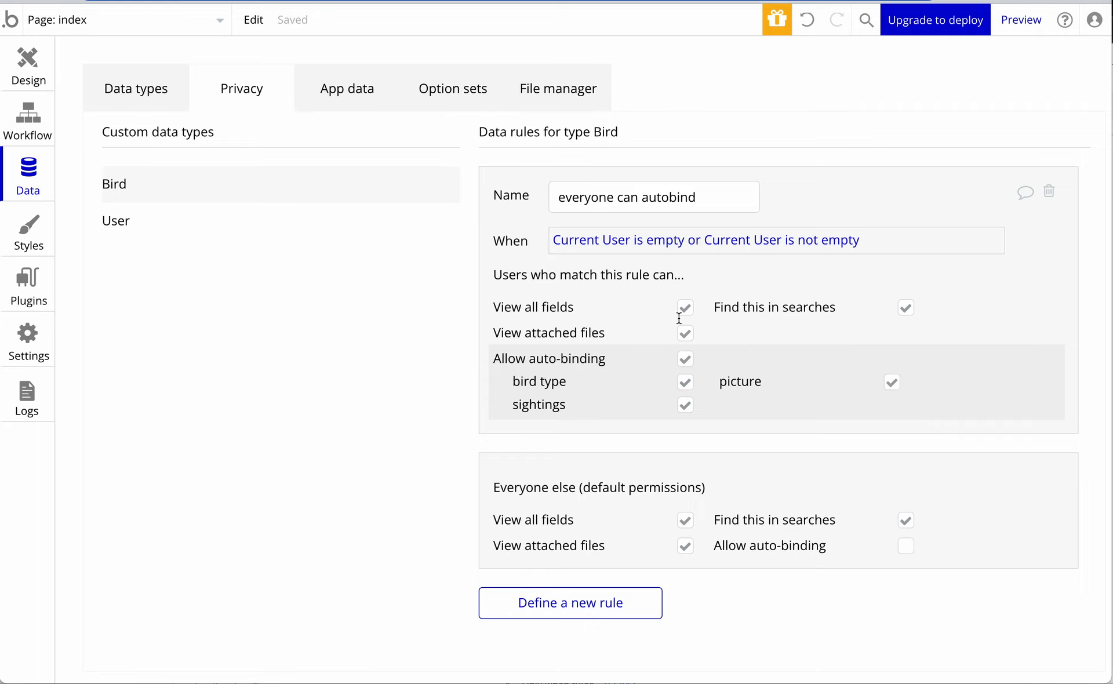
Allow auto-binding in the Everyone else default permissions, including the sightings and bird type fields, and go back to the preview
{"action": "left_click", "coordinate": [905, 546]}
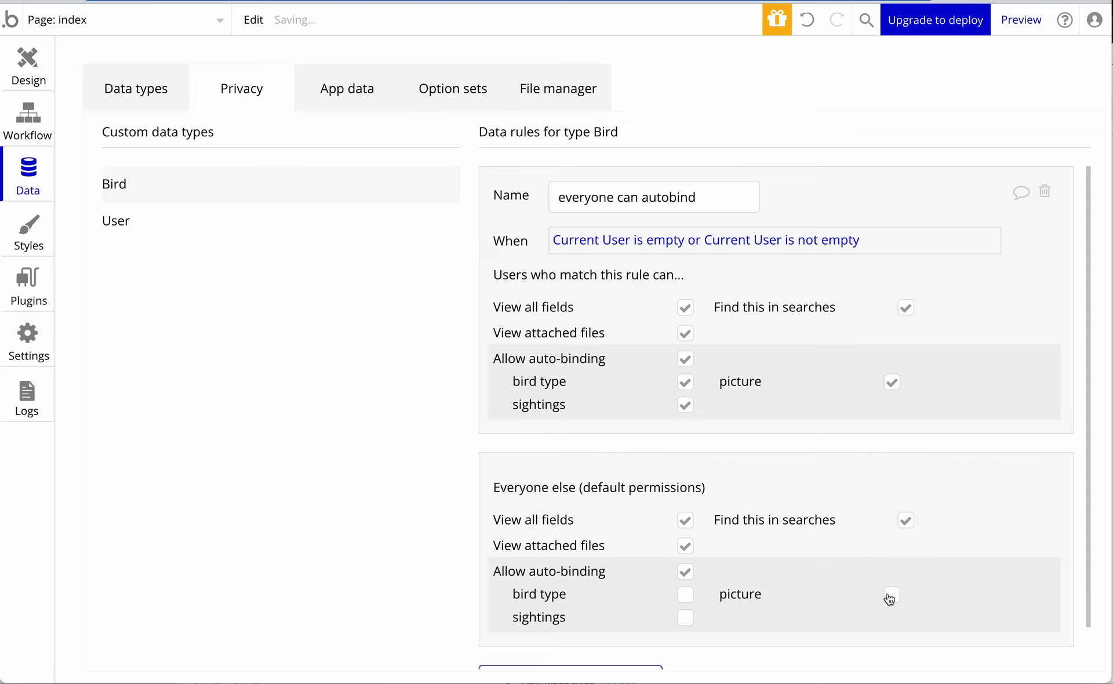
{"action": "left_click", "coordinate": [683, 618]}
{"action": "left_click", "coordinate": [684, 597]}
{"action": "scroll", "coordinate": [574, 532], "scroll_direction": "down", "scroll_amount": 2}
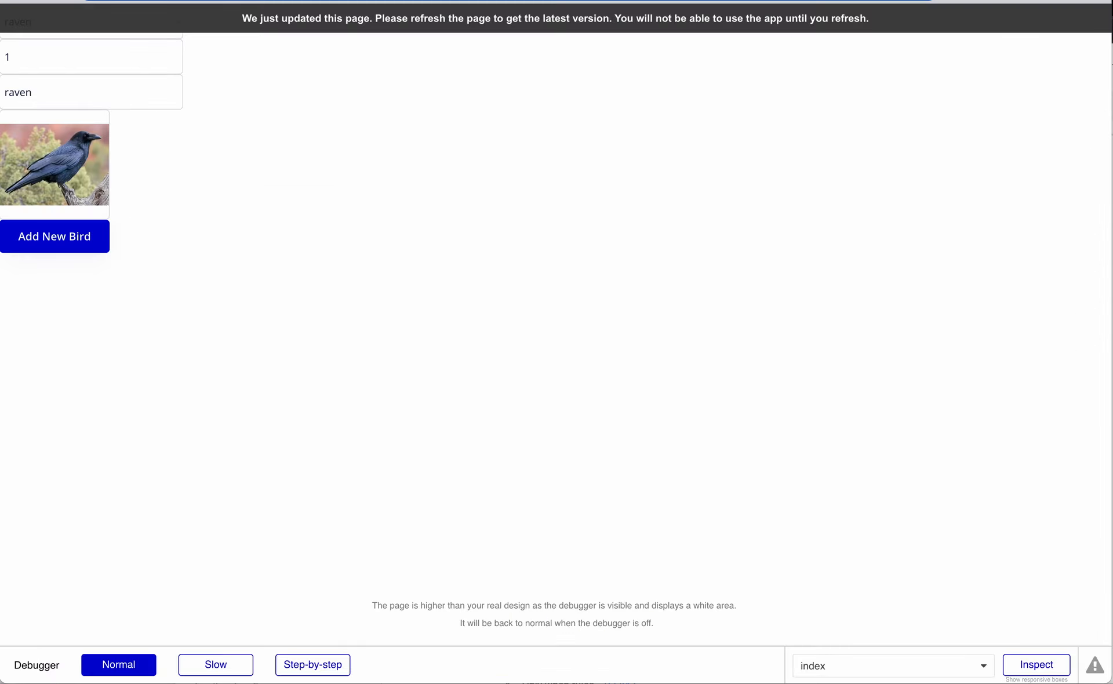
Reload the preview, choose raven in the bird dropdown and set its sightings to 2
{"action": "key", "text": "super+r"}
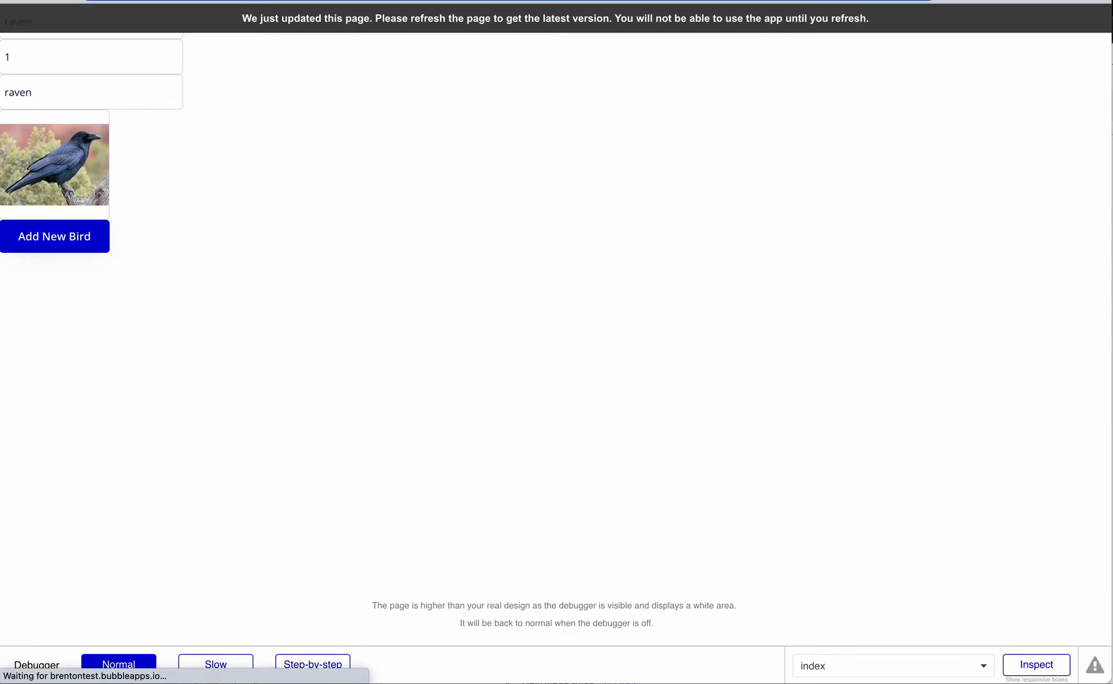
{"action": "left_click", "coordinate": [70, 21]}
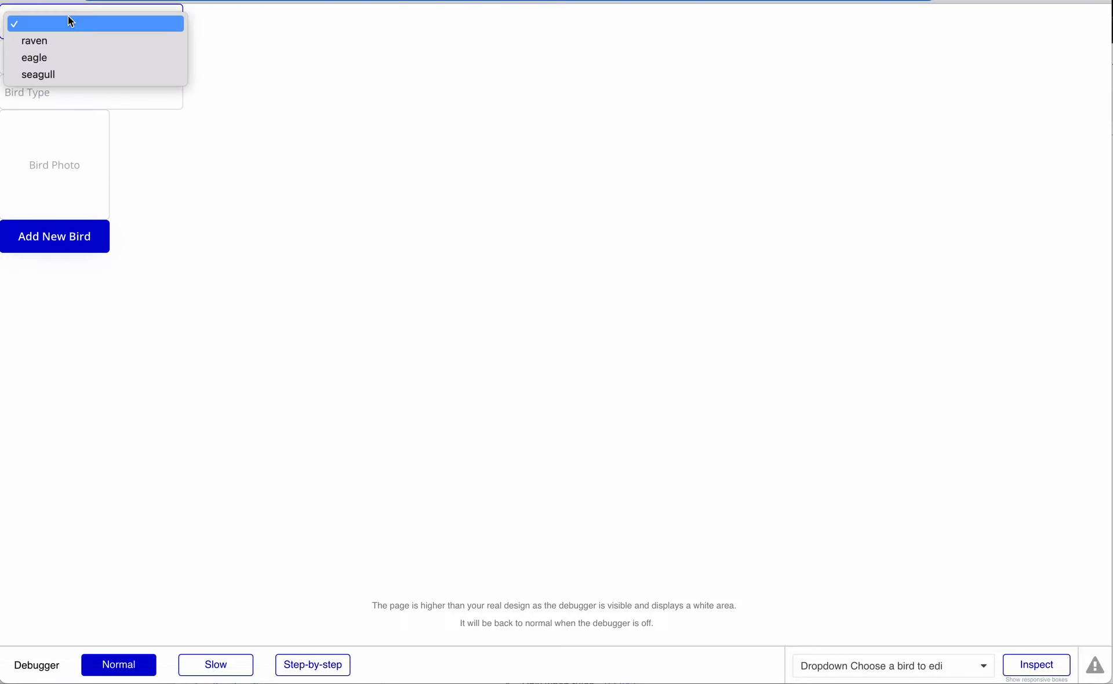
{"action": "left_click", "coordinate": [72, 42]}
{"action": "left_click", "coordinate": [72, 59]}
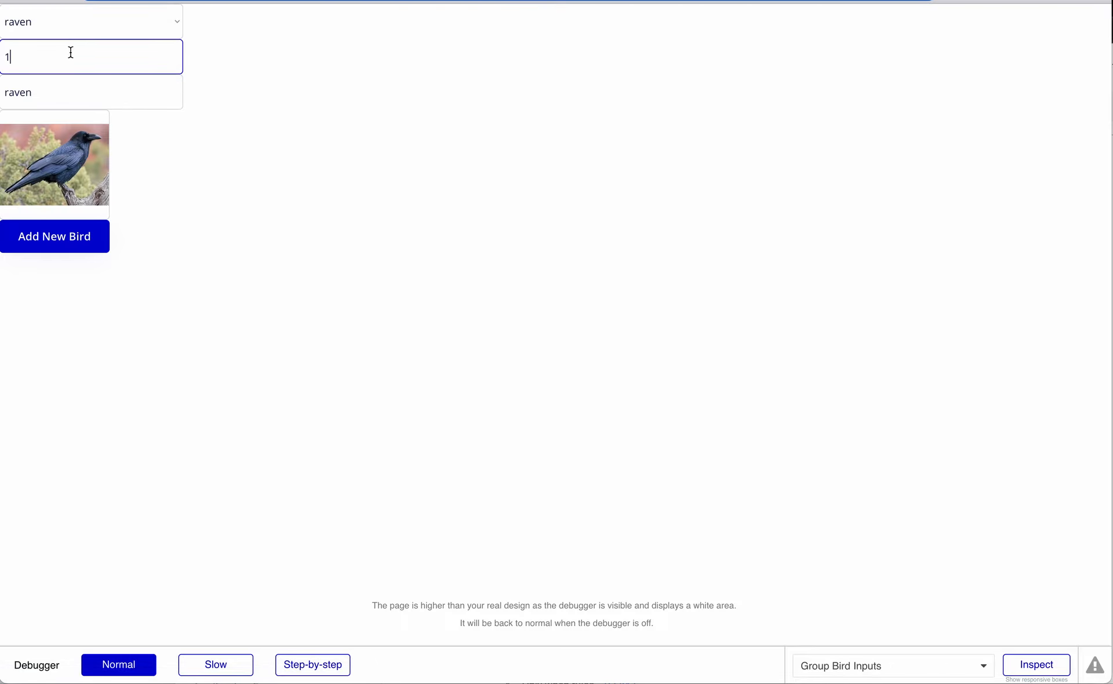
{"action": "double_click", "coordinate": [71, 53]}
{"action": "left_click", "coordinate": [275, 138]}
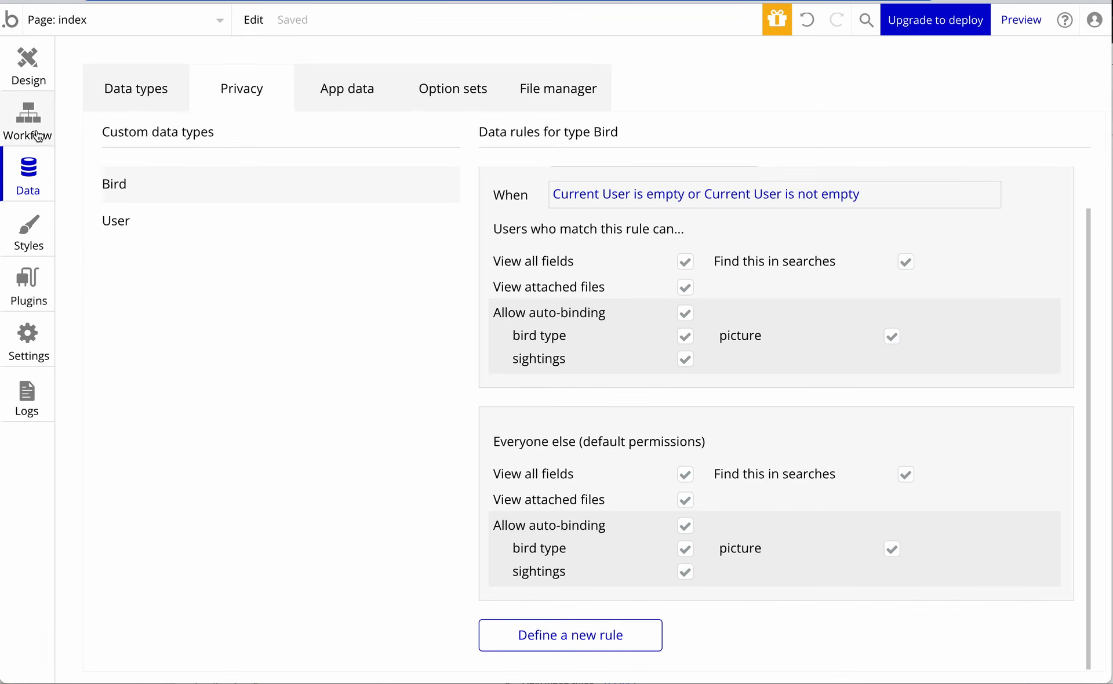
Look at the All Birds application data in the editor, and reload the preview with raven chosen to check its sightings
{"action": "left_click", "coordinate": [35, 130]}
{"action": "left_click", "coordinate": [32, 176]}
{"action": "left_click", "coordinate": [338, 91]}
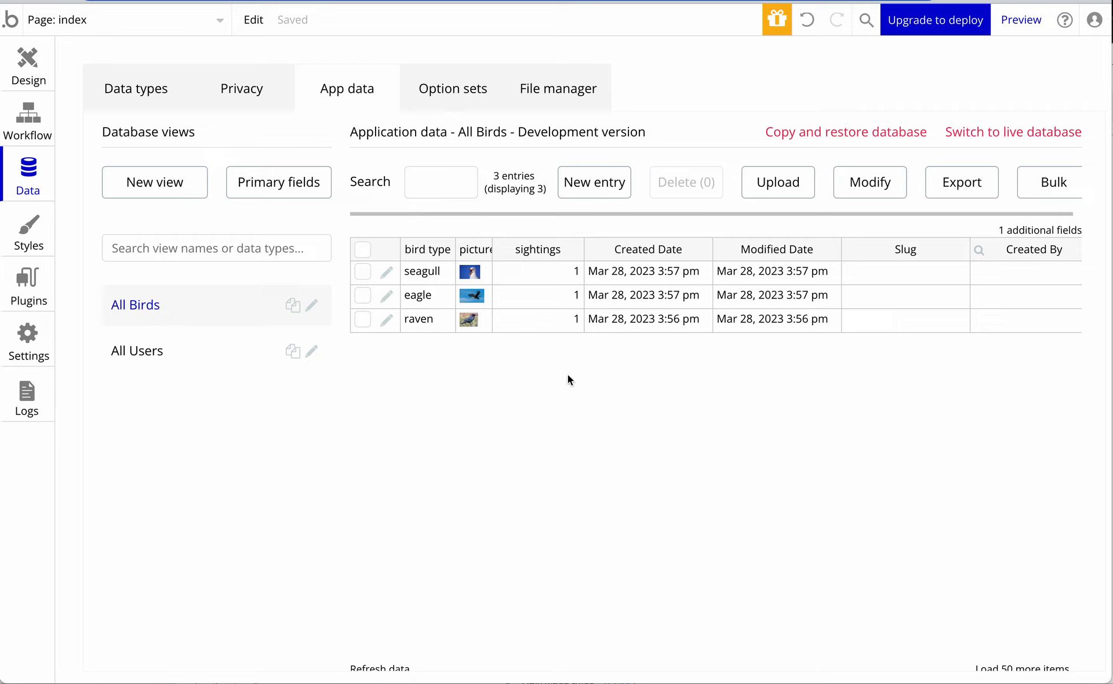
{"action": "key", "text": "ctrl+Tab"}
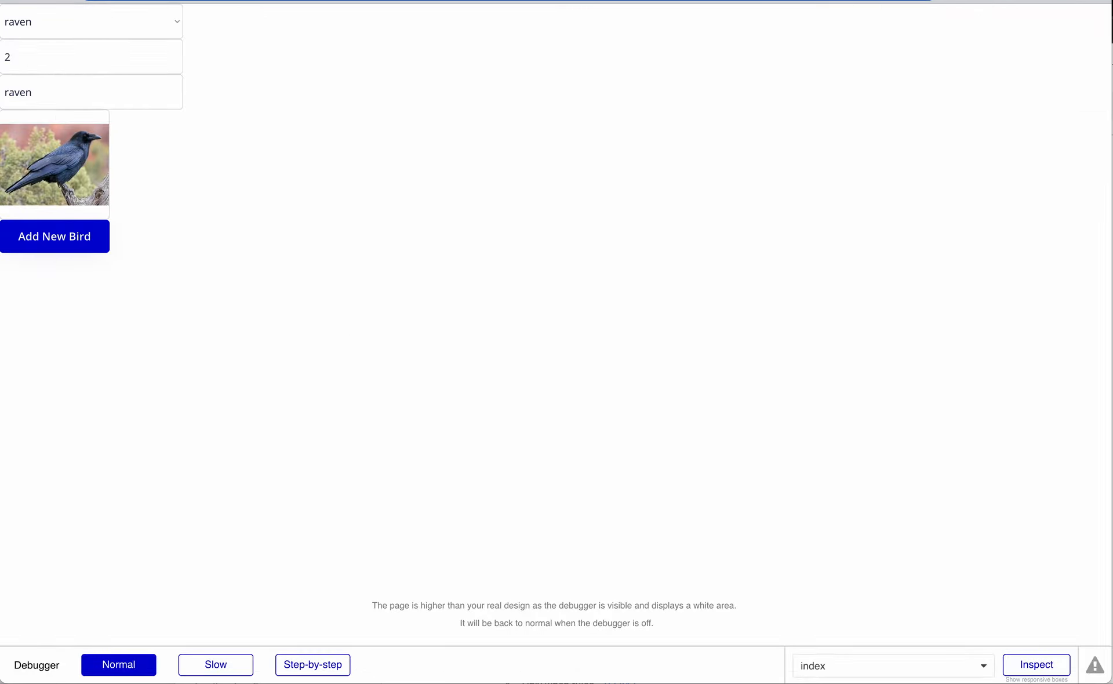
{"action": "left_click", "coordinate": [61, 0]}
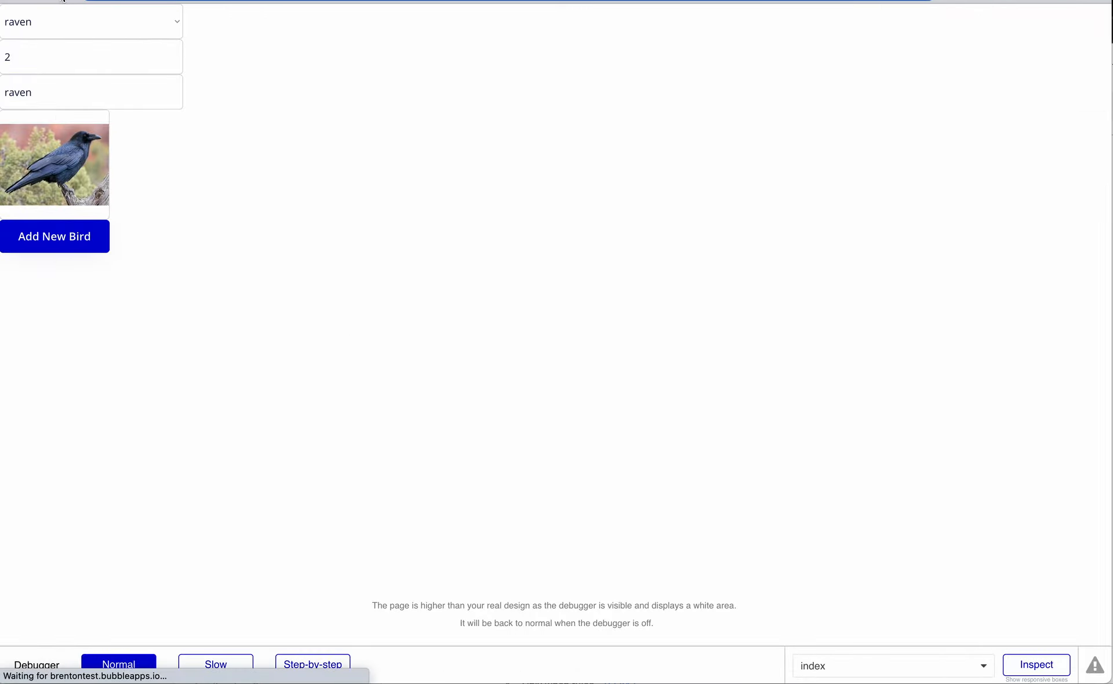
{"action": "left_click", "coordinate": [84, 35]}
{"action": "left_click", "coordinate": [86, 46]}
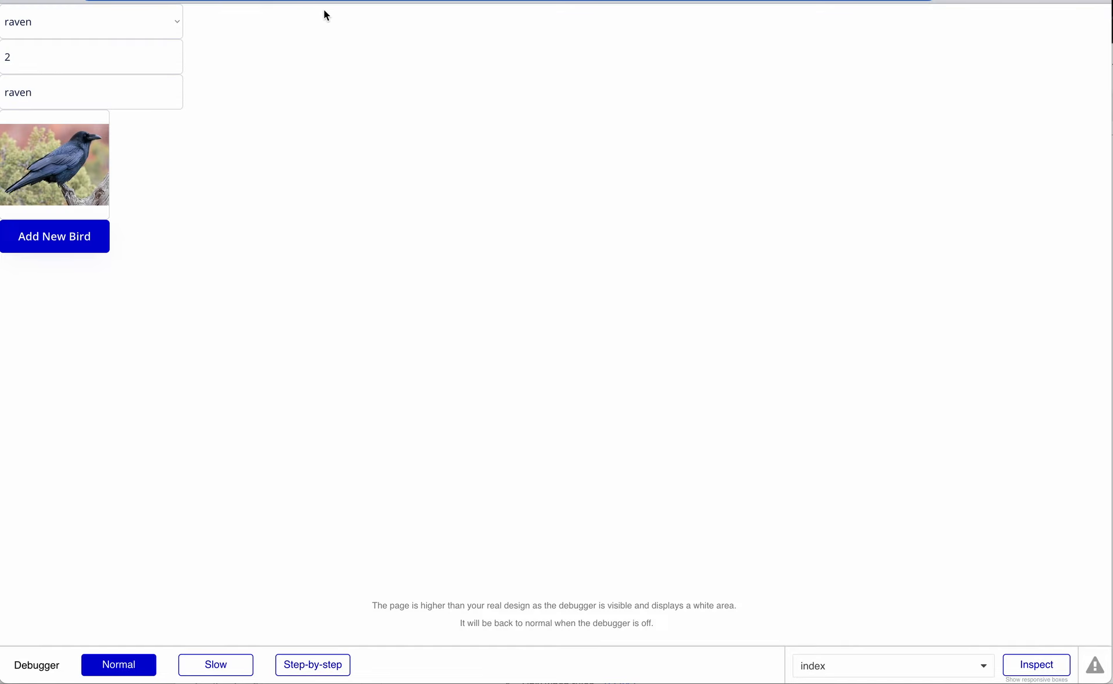
Refresh the All Birds application data and inspect the raven entry's sightings value
{"action": "key", "text": "ctrl+Tab"}
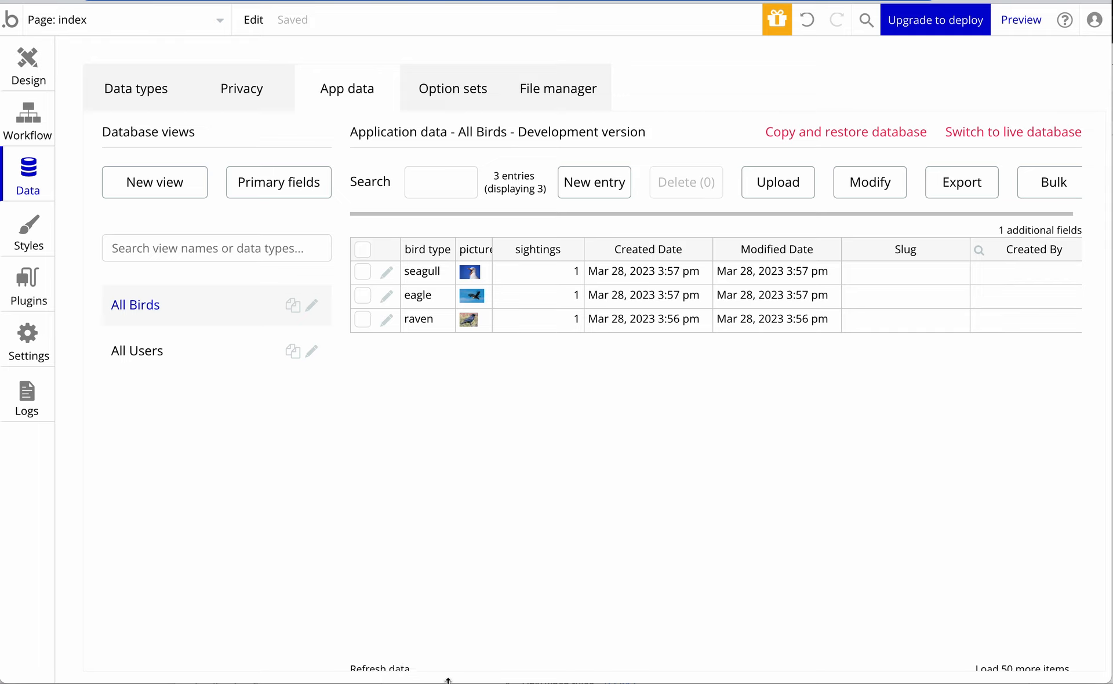
{"action": "left_click_drag", "start_coordinate": [448, 680], "coordinate": [455, 613]}
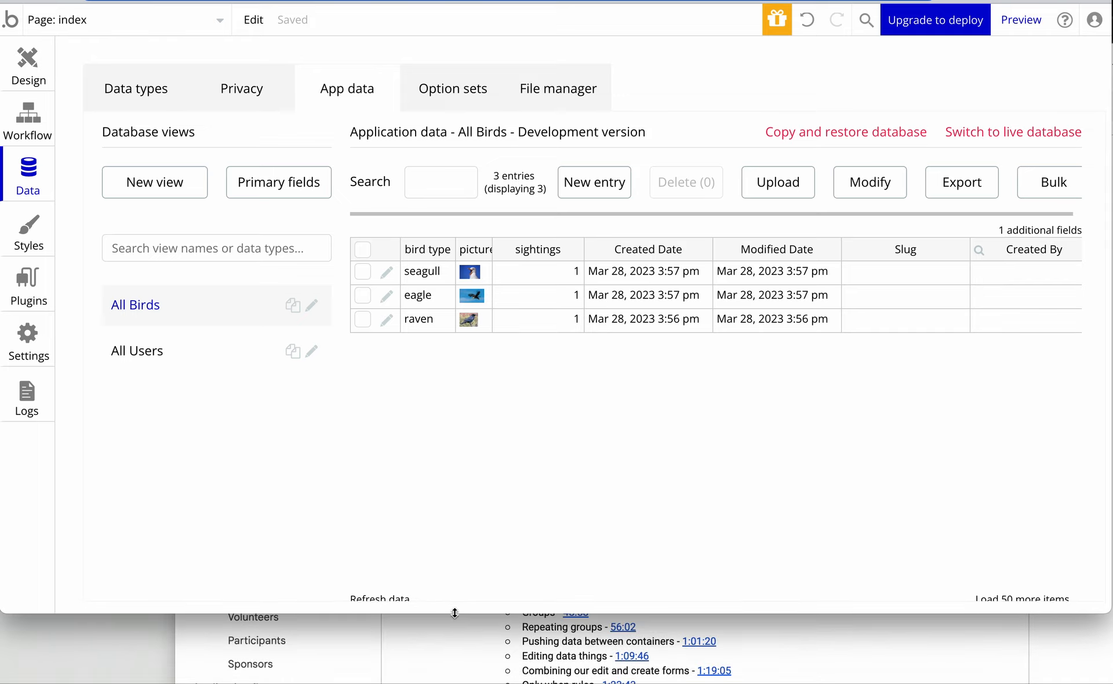
{"action": "left_click", "coordinate": [395, 601]}
{"action": "left_click_drag", "start_coordinate": [429, 609], "coordinate": [432, 683]}
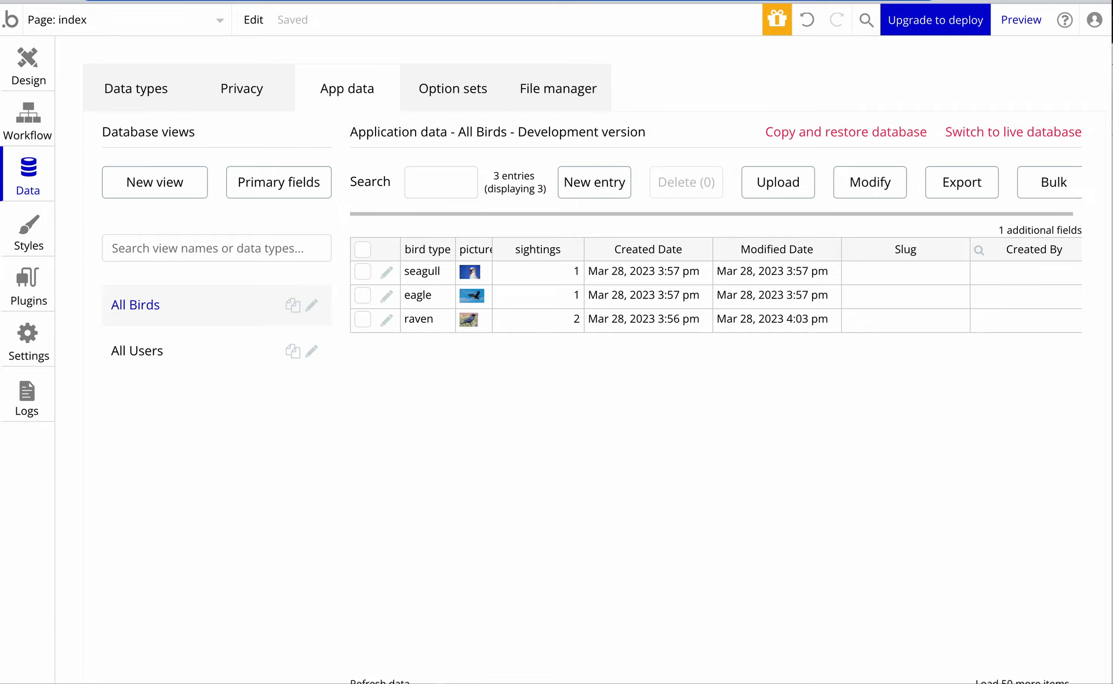
{"action": "left_click", "coordinate": [574, 326]}
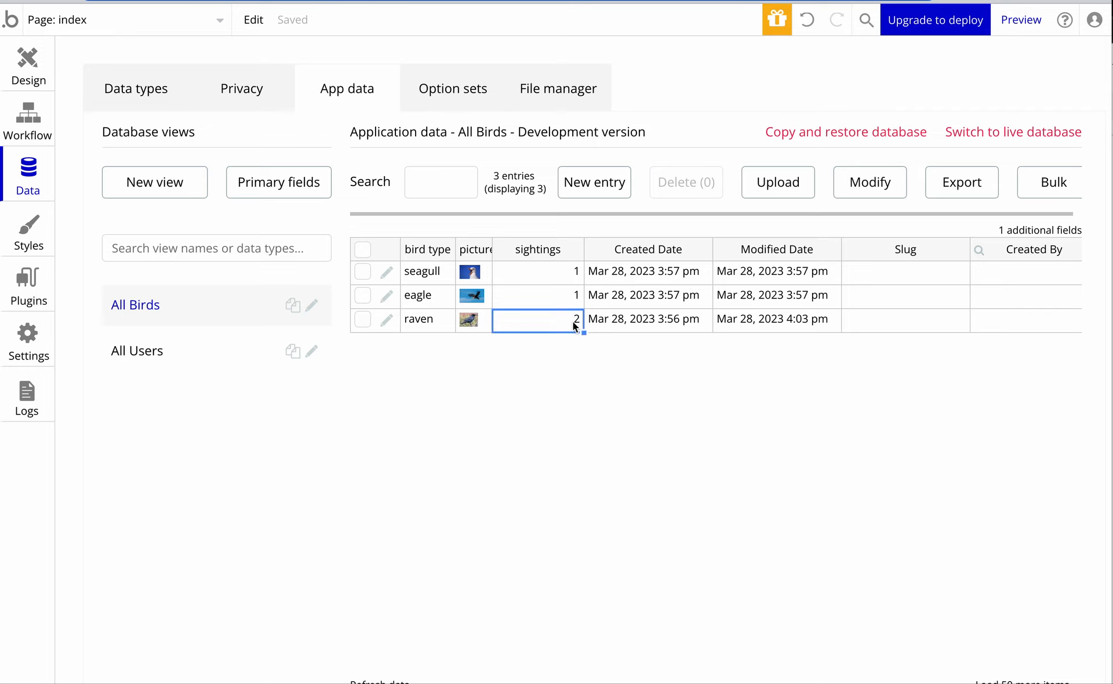
Review the loaded raven form and its Add New Bird button in the preview, and return the editor to the page design
{"action": "left_click", "coordinate": [173, 1]}
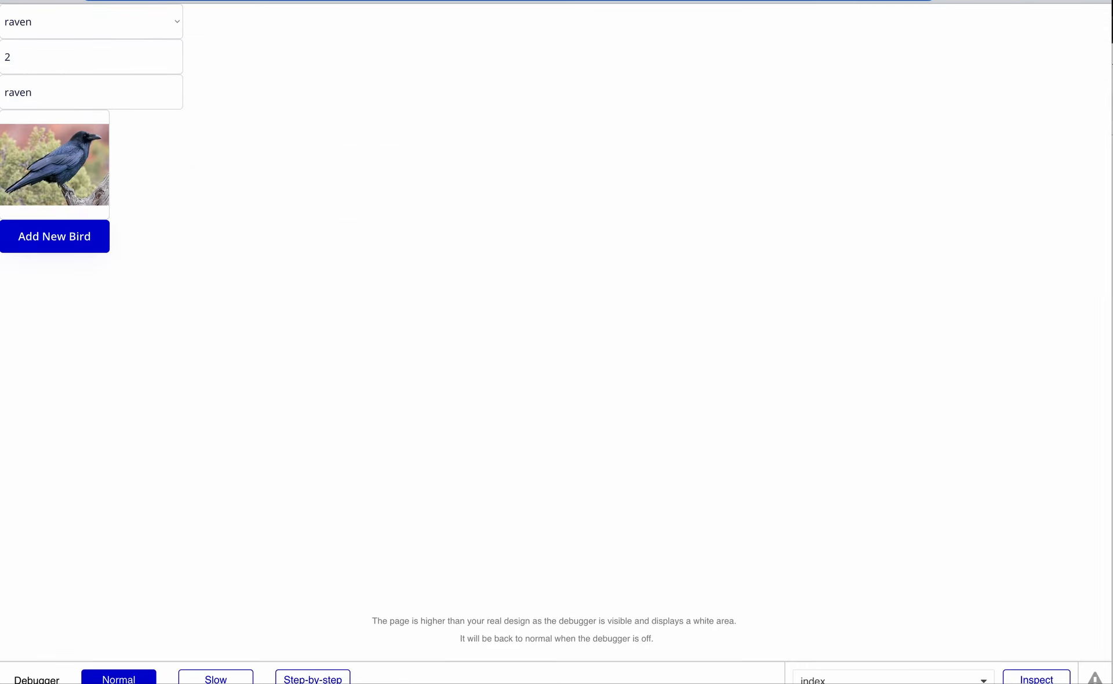
{"action": "left_click", "coordinate": [35, 249]}
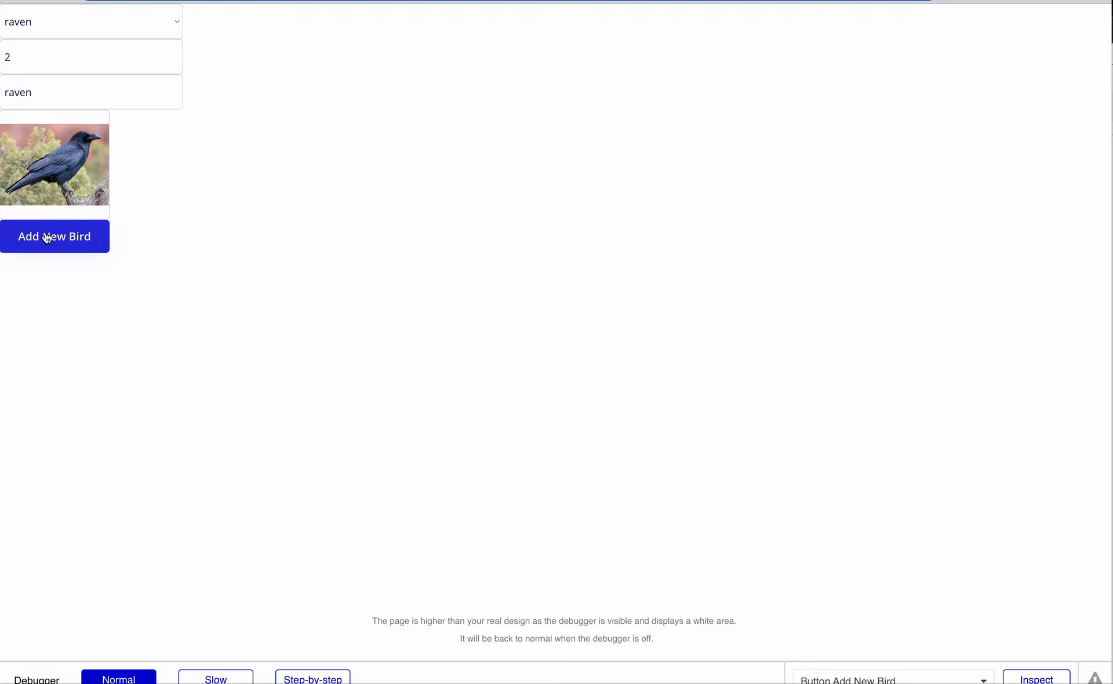
{"action": "left_click", "coordinate": [77, 238]}
{"action": "left_click", "coordinate": [39, 59]}
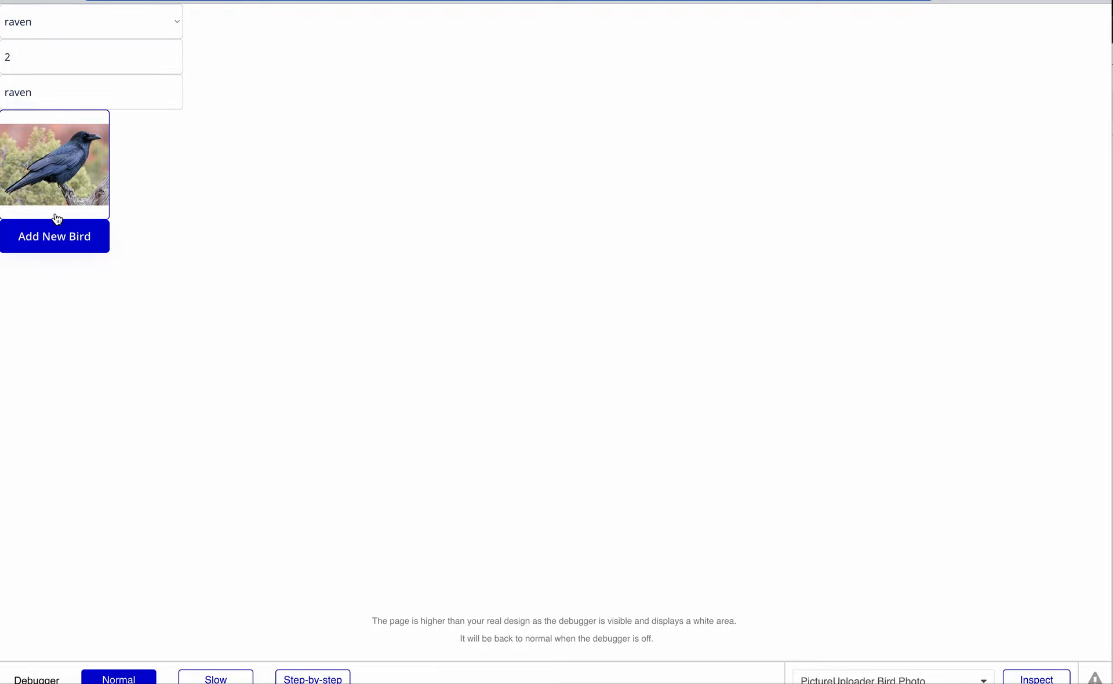
{"action": "left_click", "coordinate": [116, 1]}
{"action": "left_click", "coordinate": [26, 67]}
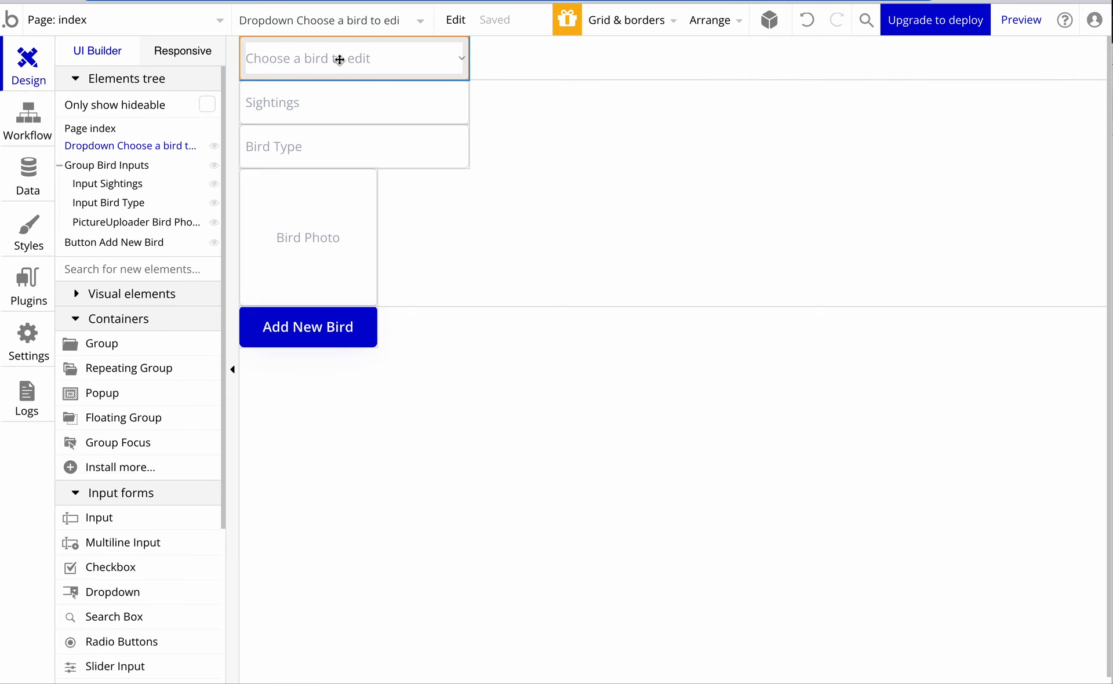
Test the preview's bird dropdown by selecting the blank option and choosing eagle
{"action": "left_click", "coordinate": [231, 1]}
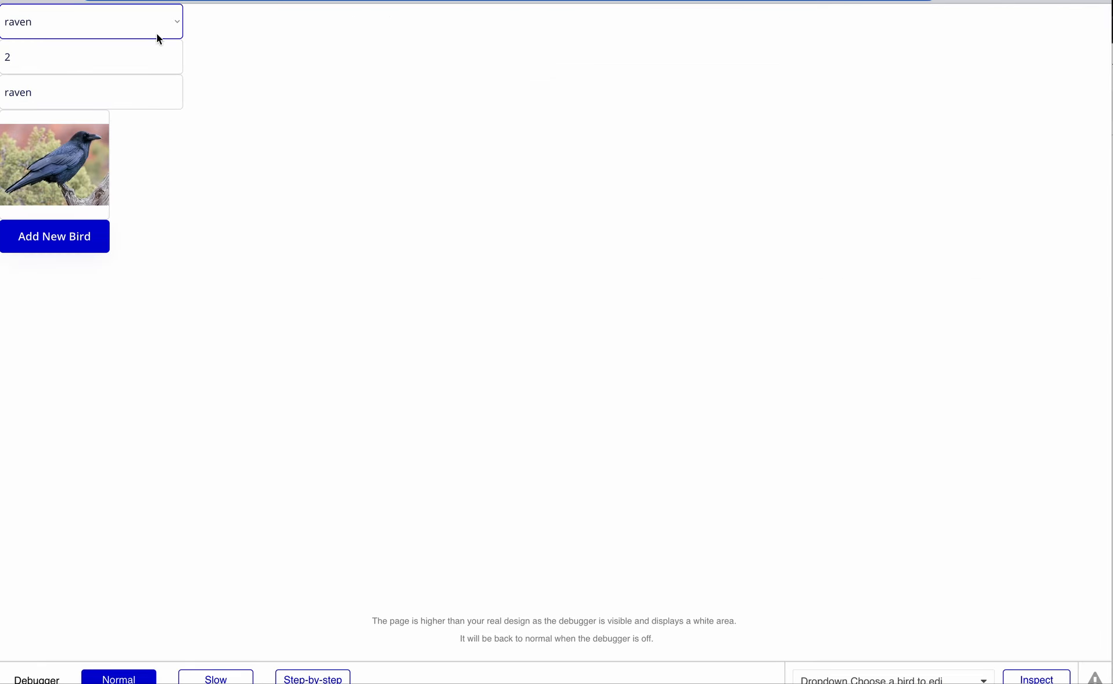
{"action": "left_click", "coordinate": [103, 29]}
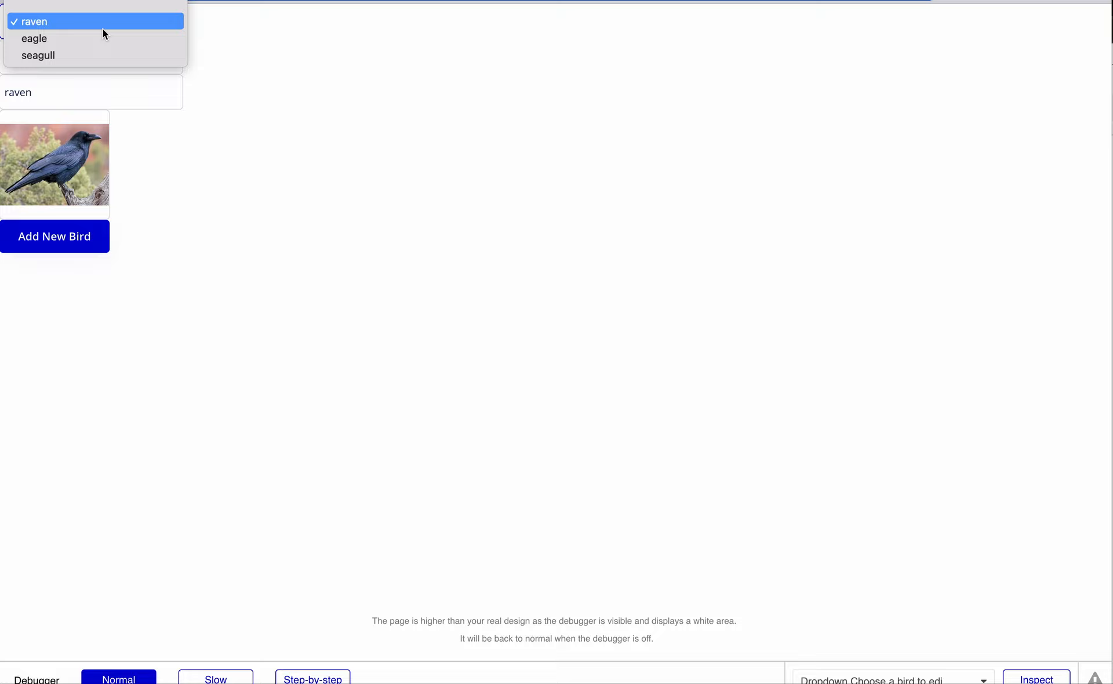
{"action": "left_click", "coordinate": [73, 8]}
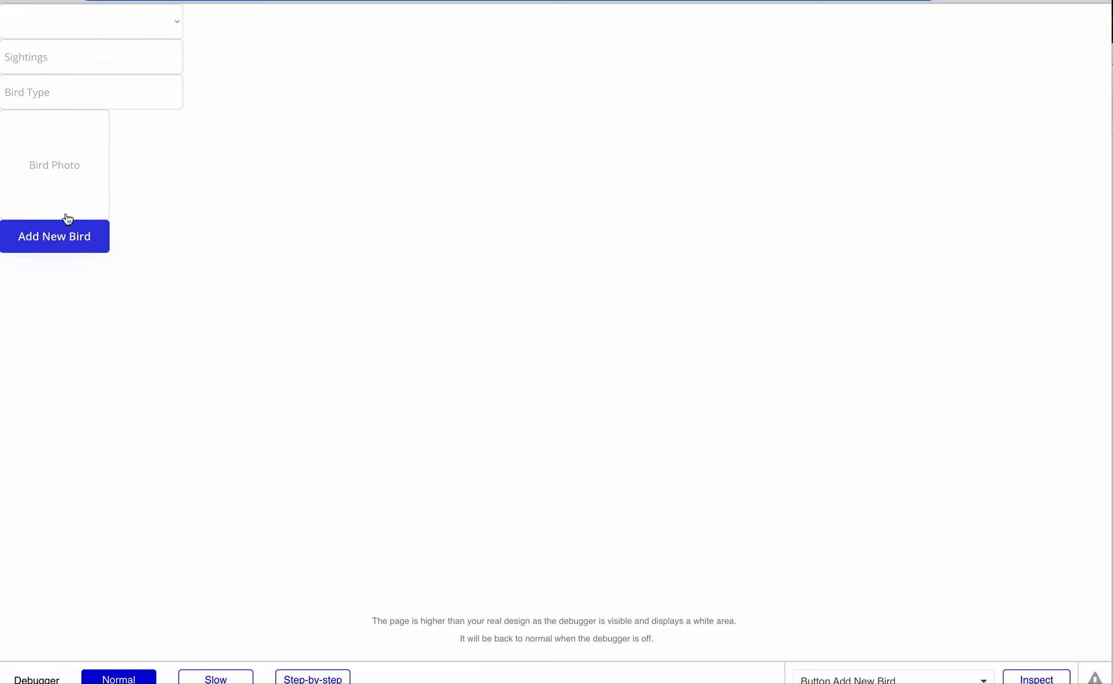
{"action": "left_click", "coordinate": [42, 26]}
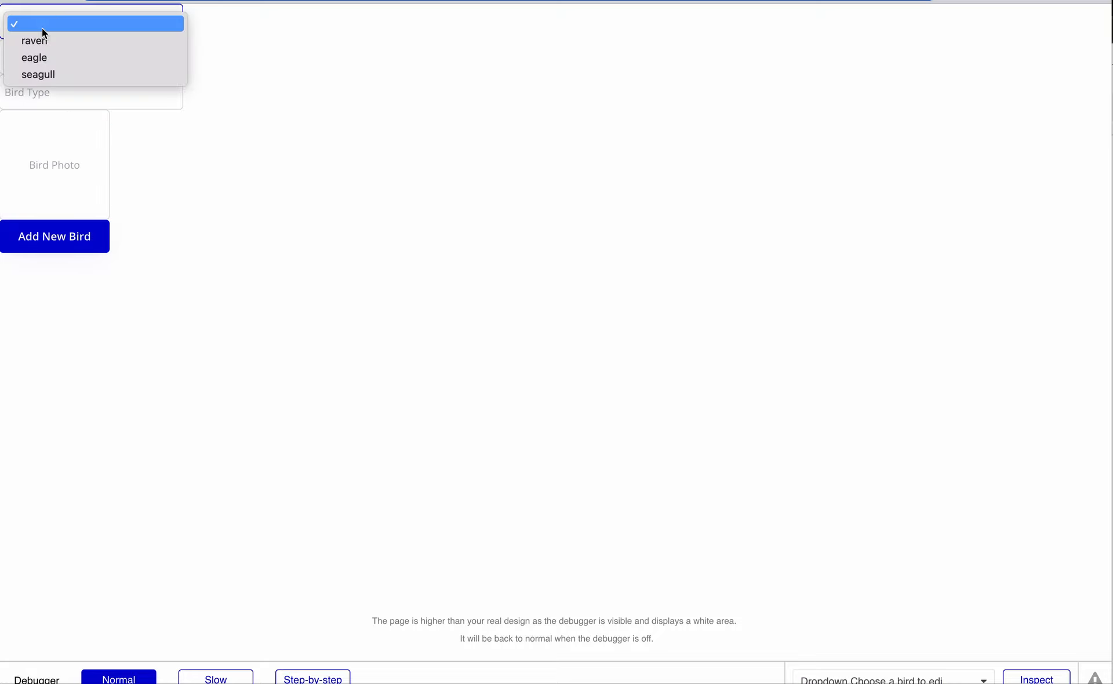
{"action": "left_click", "coordinate": [55, 55]}
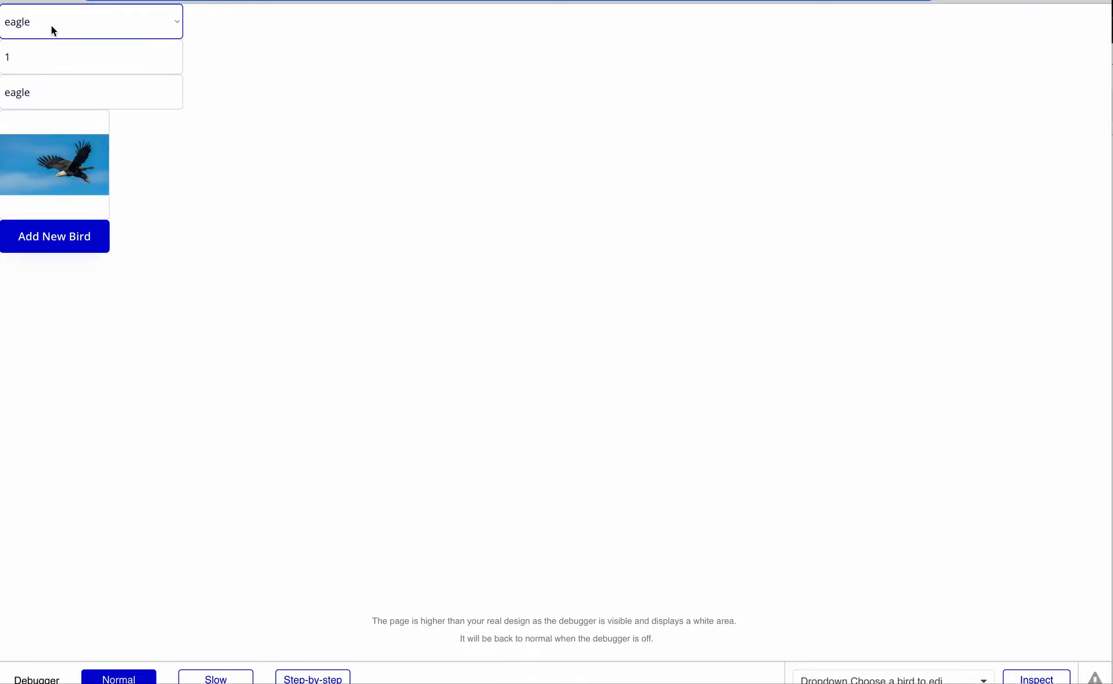
Examine the Add New Bird button in the preview and its click workflow in the editor, ending on the page design
{"action": "left_click", "coordinate": [89, 243]}
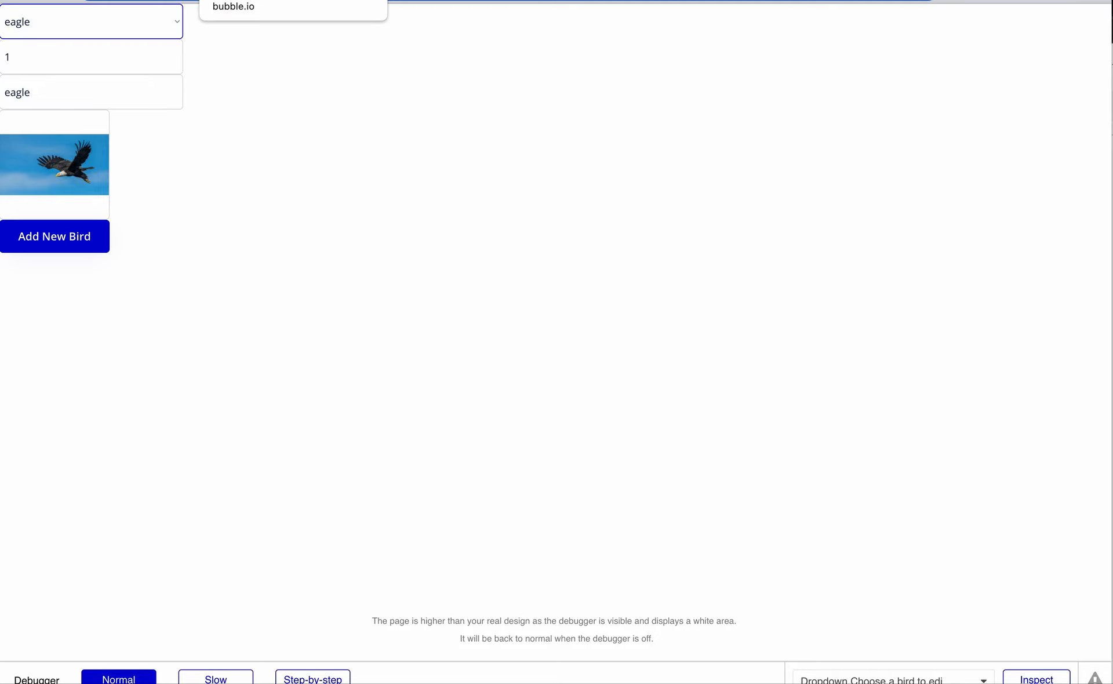
{"action": "left_click", "coordinate": [255, 1]}
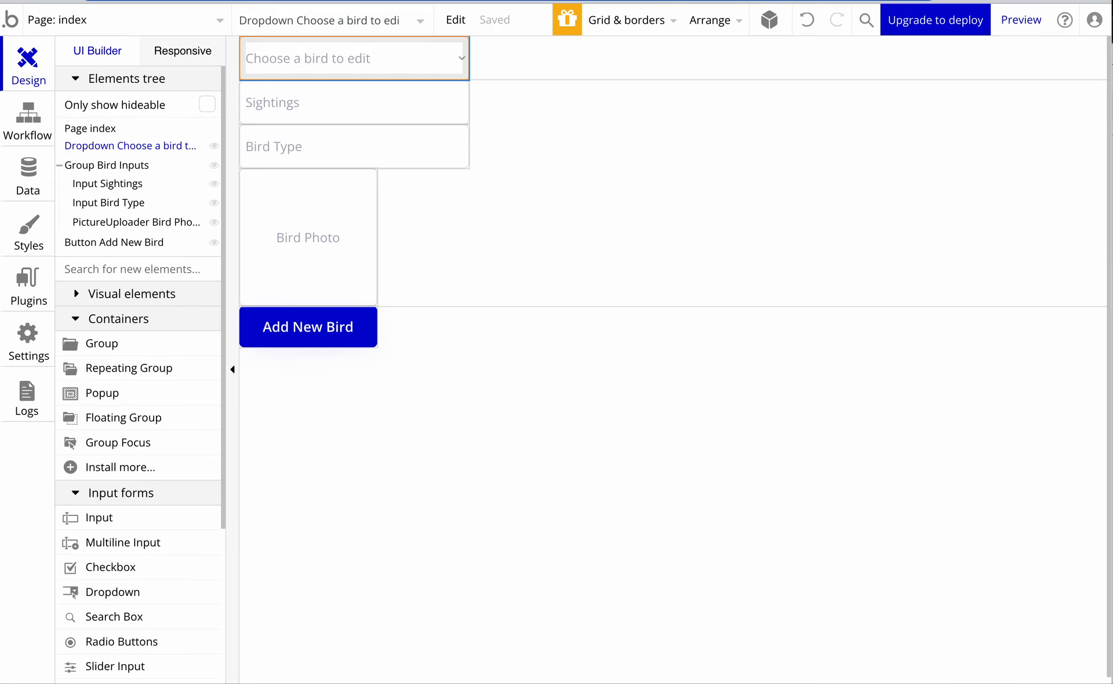
{"action": "left_click", "coordinate": [328, 335]}
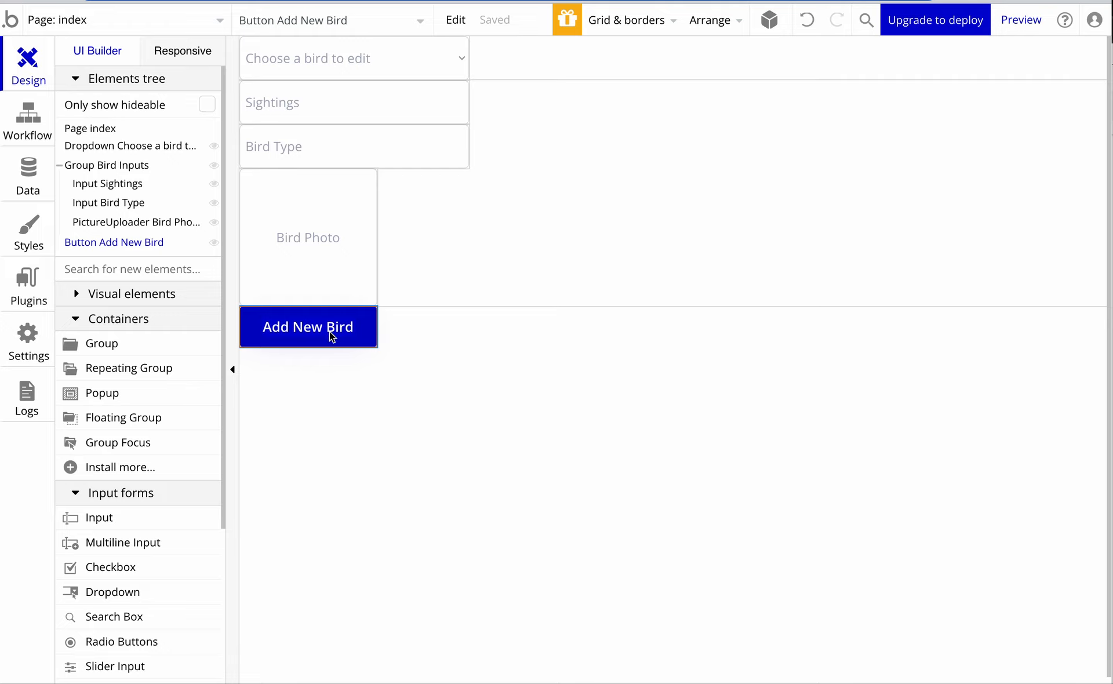
{"action": "left_click", "coordinate": [371, 0]}
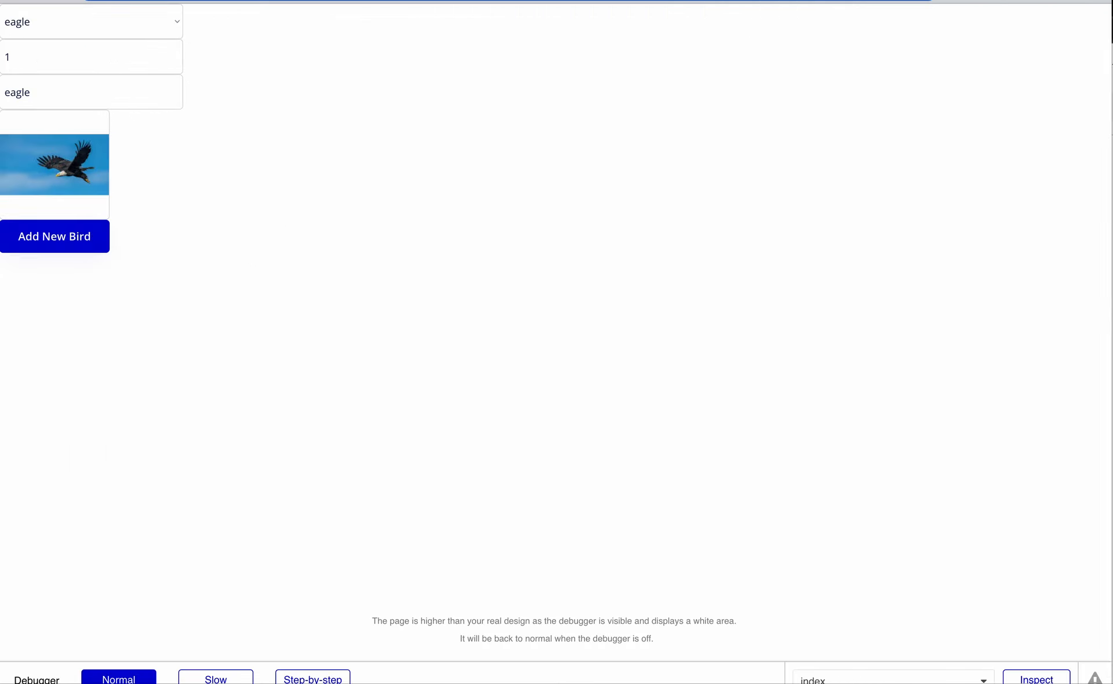
{"action": "left_click", "coordinate": [255, 1]}
{"action": "left_click", "coordinate": [32, 120]}
{"action": "left_click", "coordinate": [163, 132]}
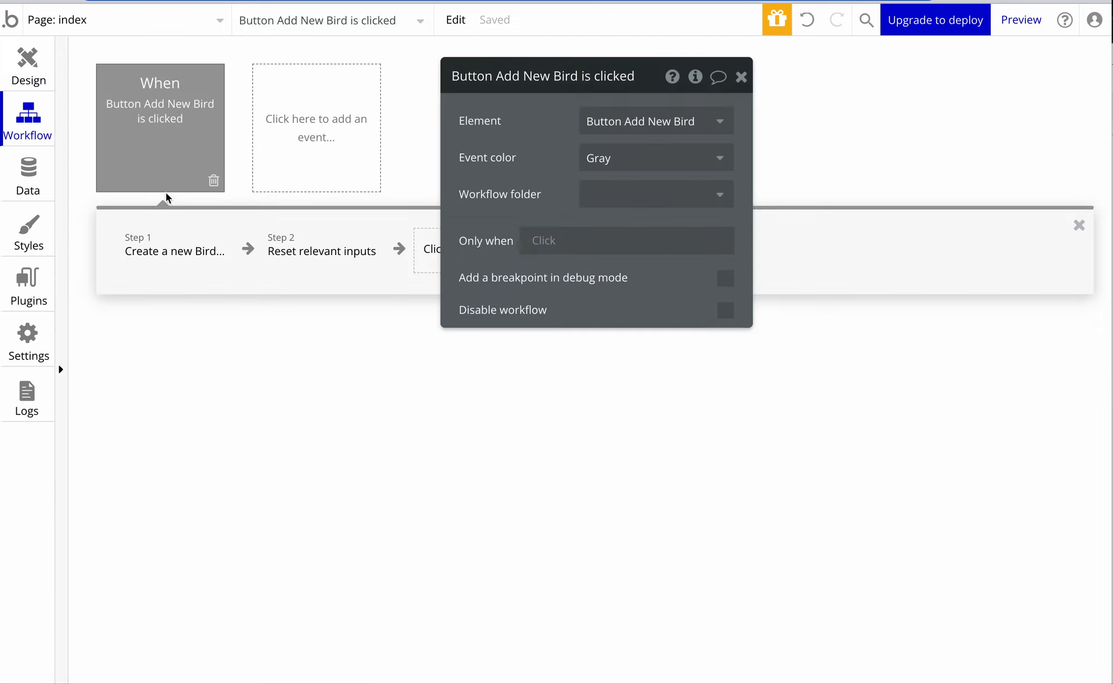
{"action": "left_click", "coordinate": [25, 68]}
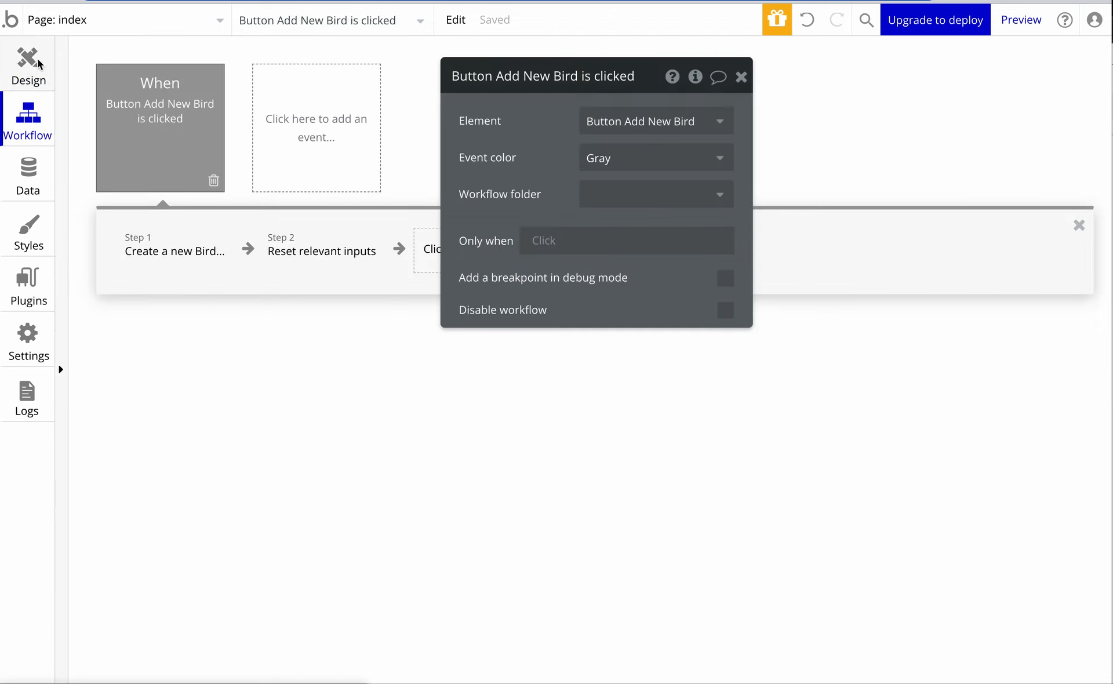
{"action": "left_click", "coordinate": [371, 1]}
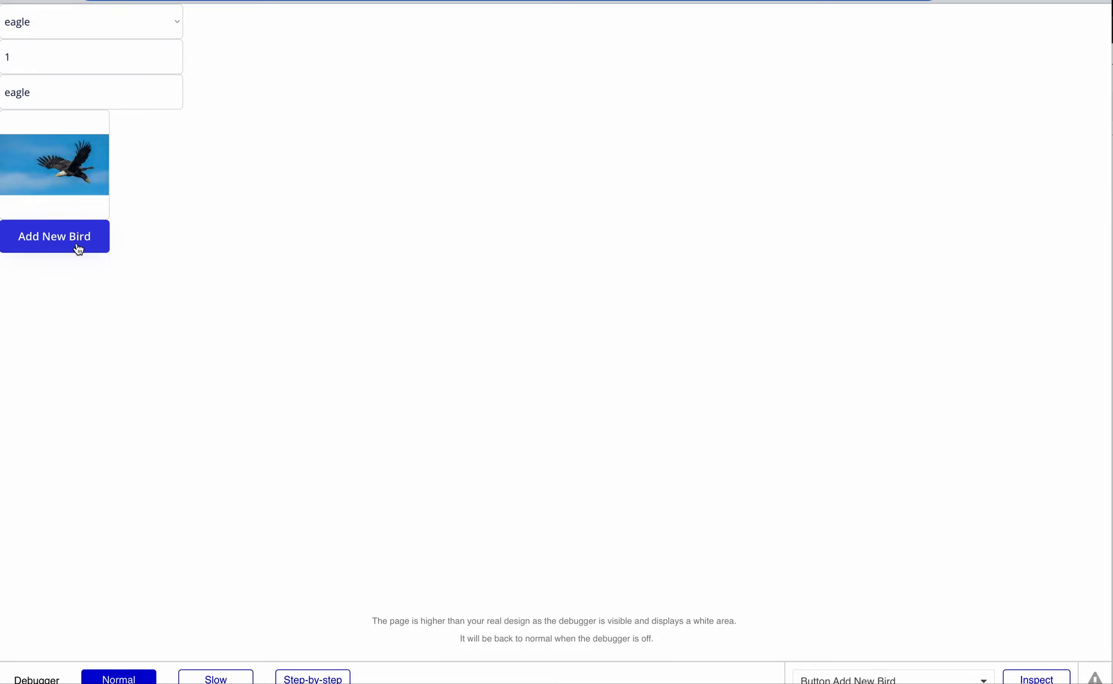
{"action": "left_click", "coordinate": [255, 0]}
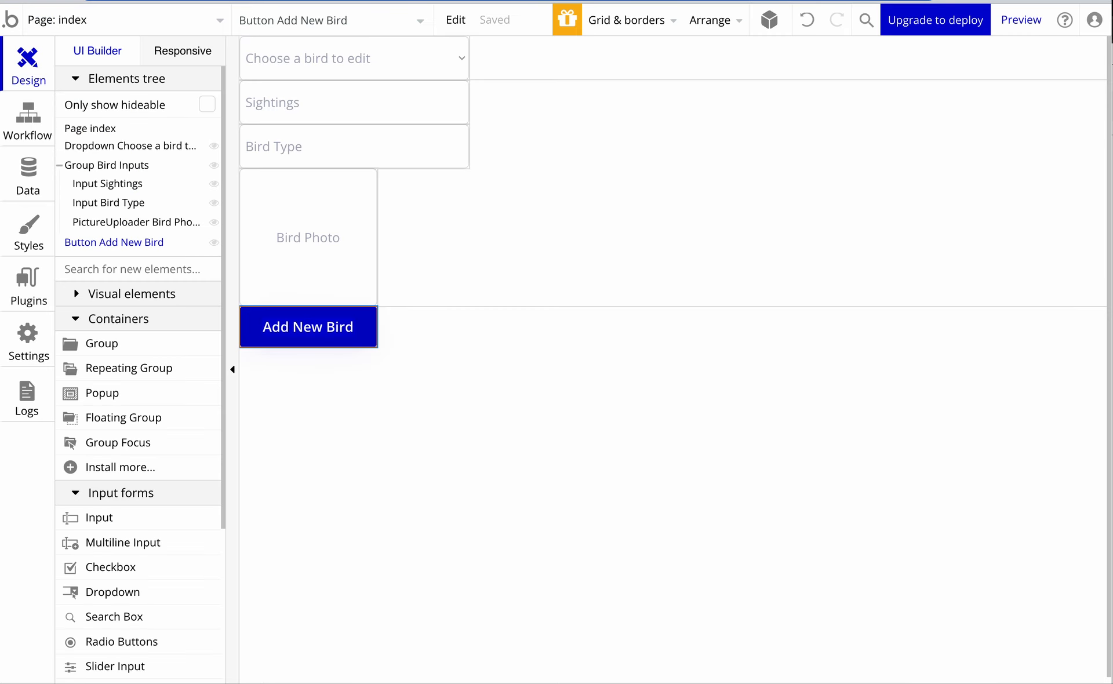
Add a condition to the Add New Bird button that hides it when the Choose a bird to edit dropdown's value is not empty
{"action": "double_click", "coordinate": [330, 332]}
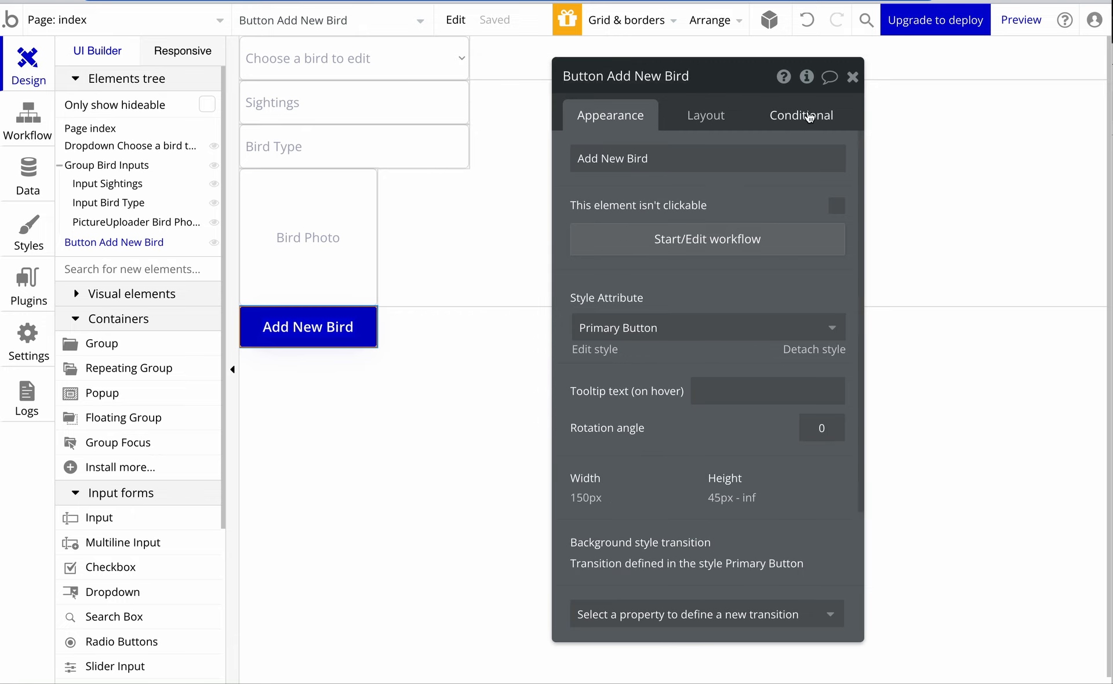
{"action": "left_click", "coordinate": [806, 116]}
{"action": "left_click", "coordinate": [670, 242]}
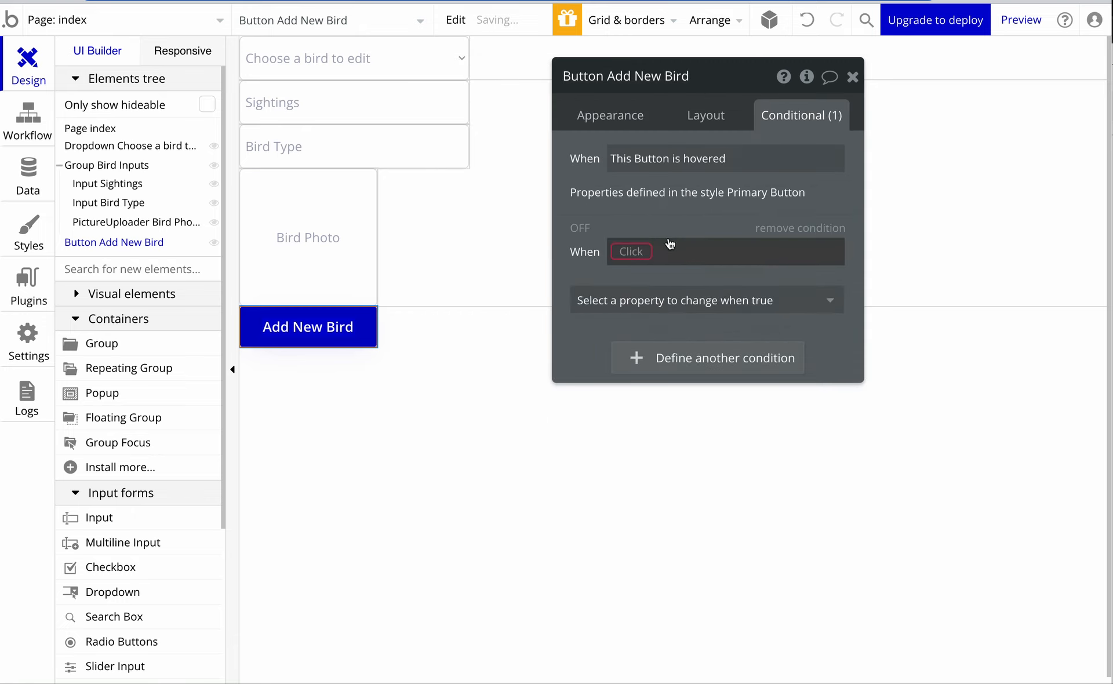
{"action": "left_click", "coordinate": [630, 252]}
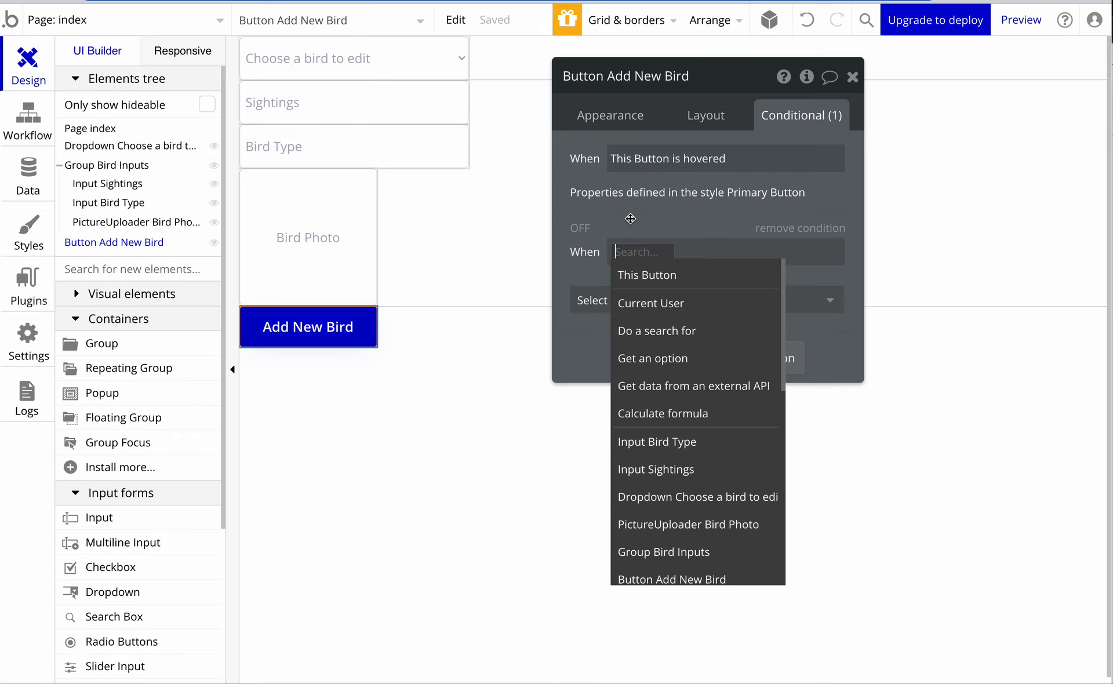
{"action": "type", "text": "drop"}
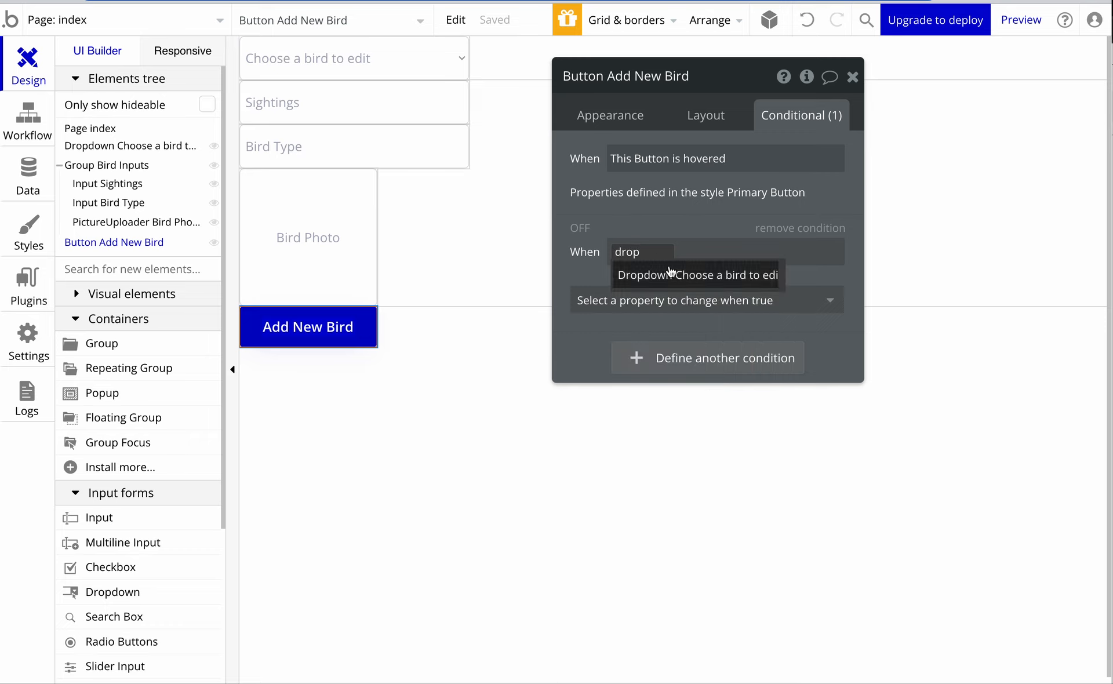
{"action": "left_click", "coordinate": [733, 277]}
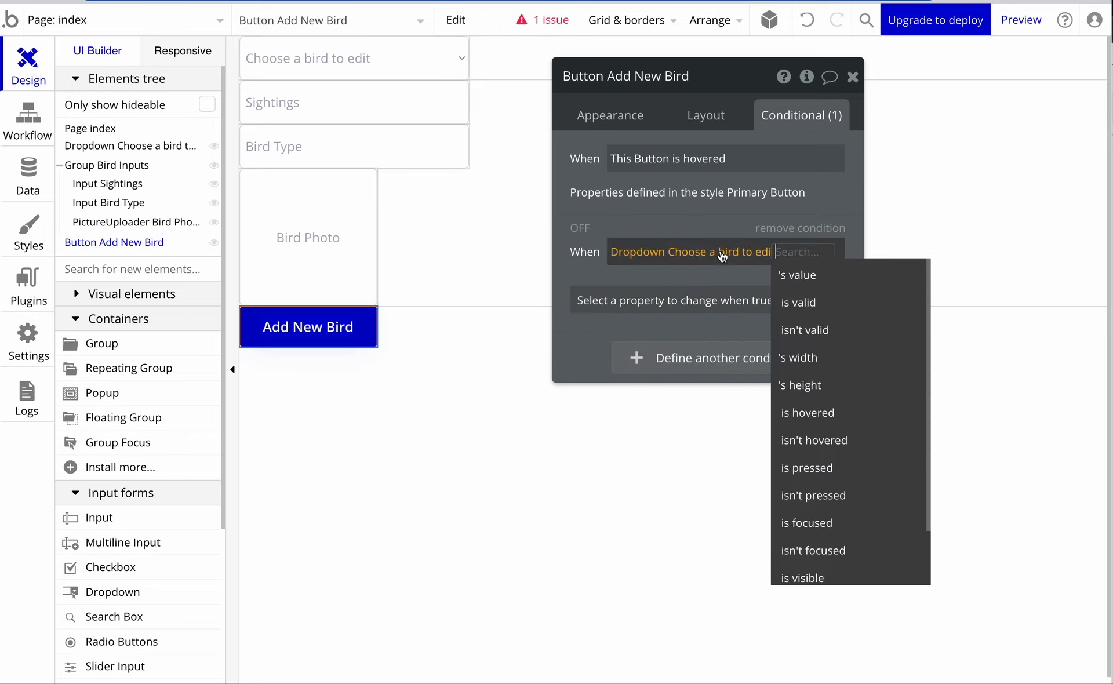
{"action": "left_click", "coordinate": [795, 277]}
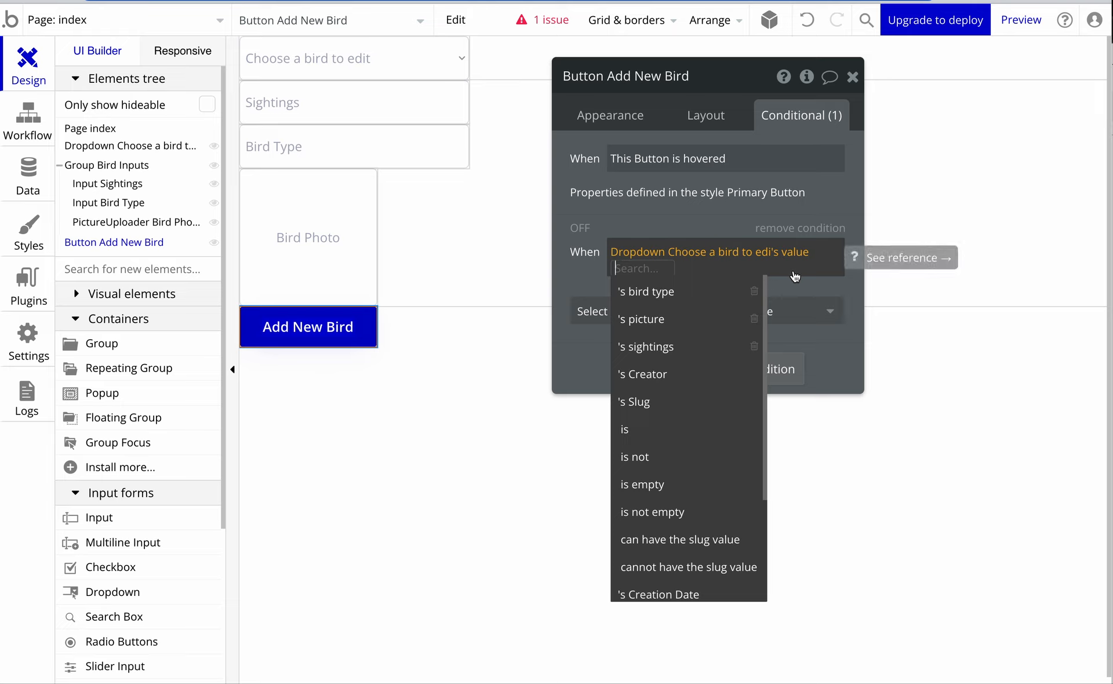
{"action": "scroll", "coordinate": [671, 354], "scroll_direction": "down", "scroll_amount": 2}
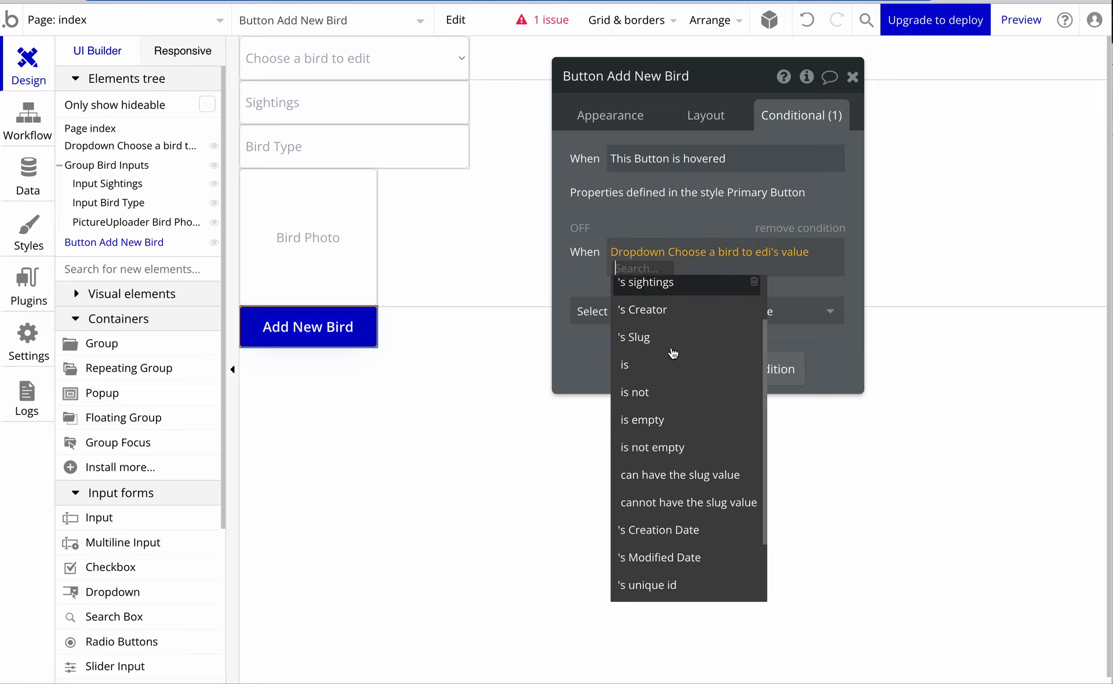
{"action": "left_click", "coordinate": [668, 443]}
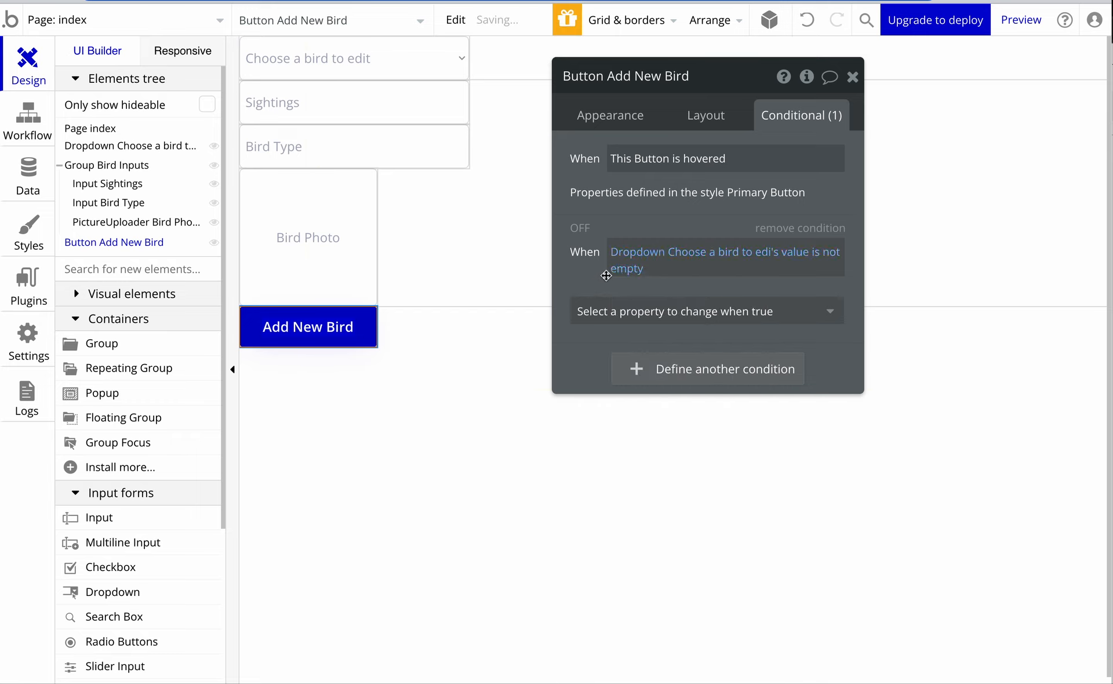
{"action": "left_click", "coordinate": [736, 316]}
{"action": "left_click", "coordinate": [633, 369]}
In the app preview, choose eagle as the bird to edit and set its sightings to 667
{"action": "left_click", "coordinate": [232, 0]}
{"action": "left_click", "coordinate": [65, 0]}
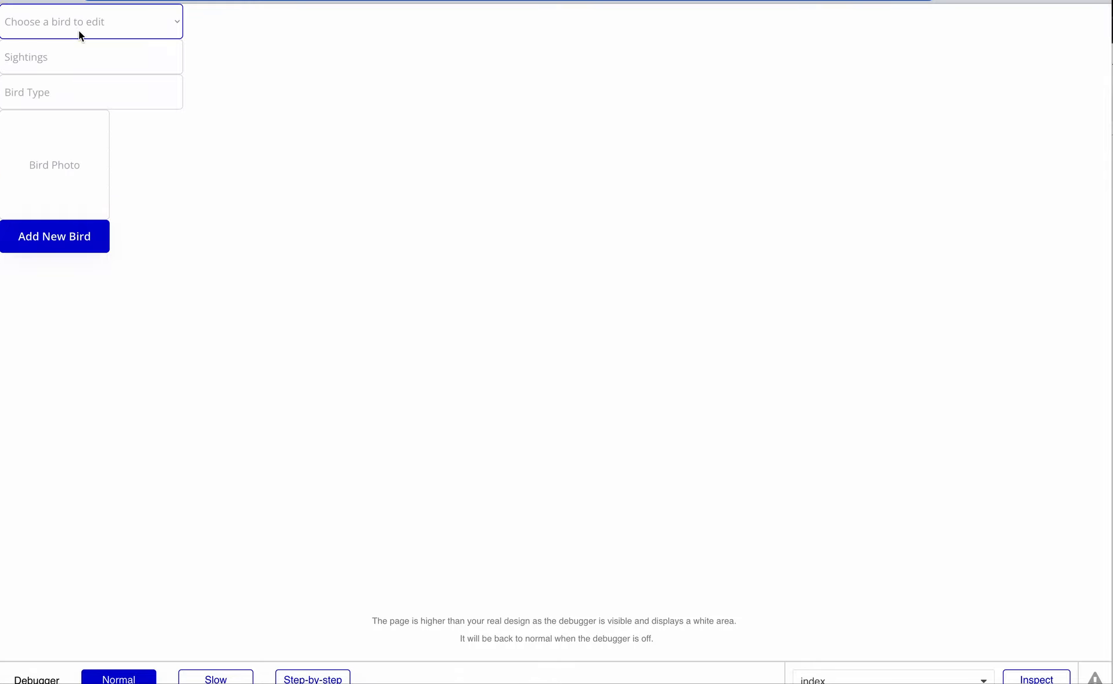
{"action": "left_click", "coordinate": [82, 28]}
{"action": "left_click", "coordinate": [85, 56]}
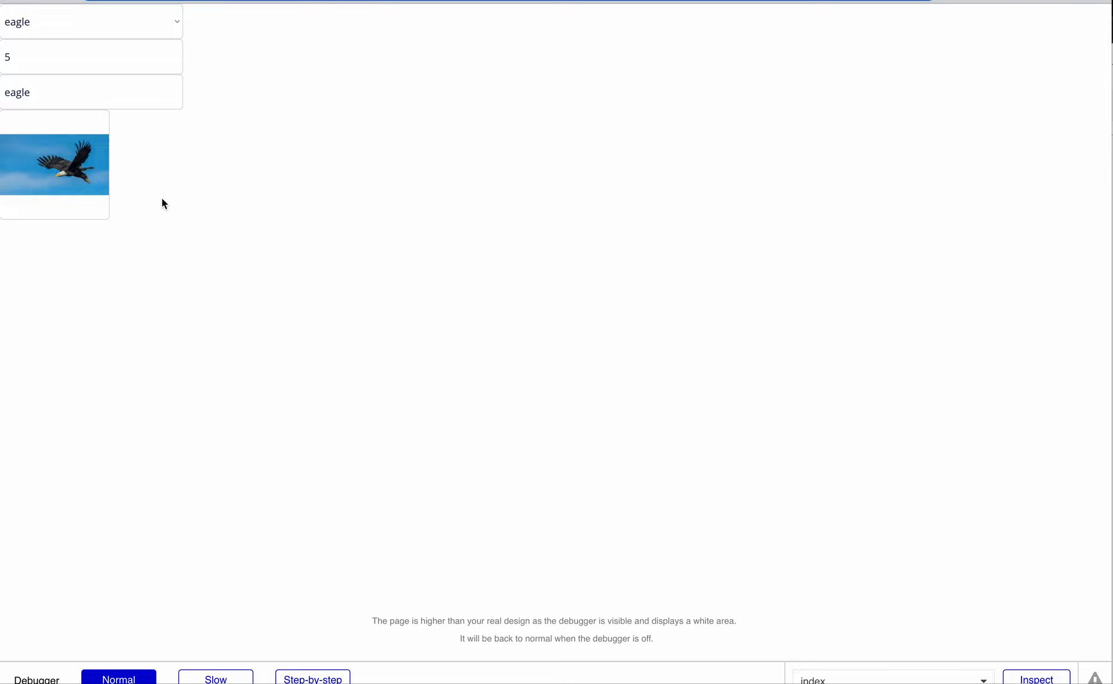
{"action": "double_click", "coordinate": [71, 57]}
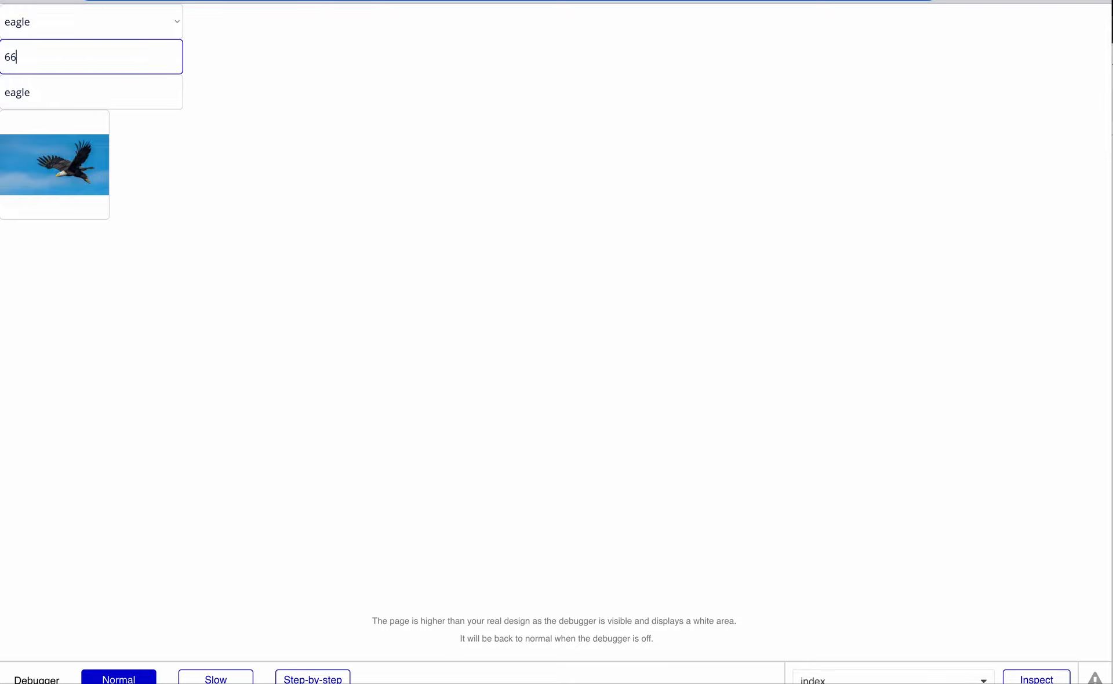
{"action": "type", "text": "667"}
{"action": "left_click", "coordinate": [149, 162]}
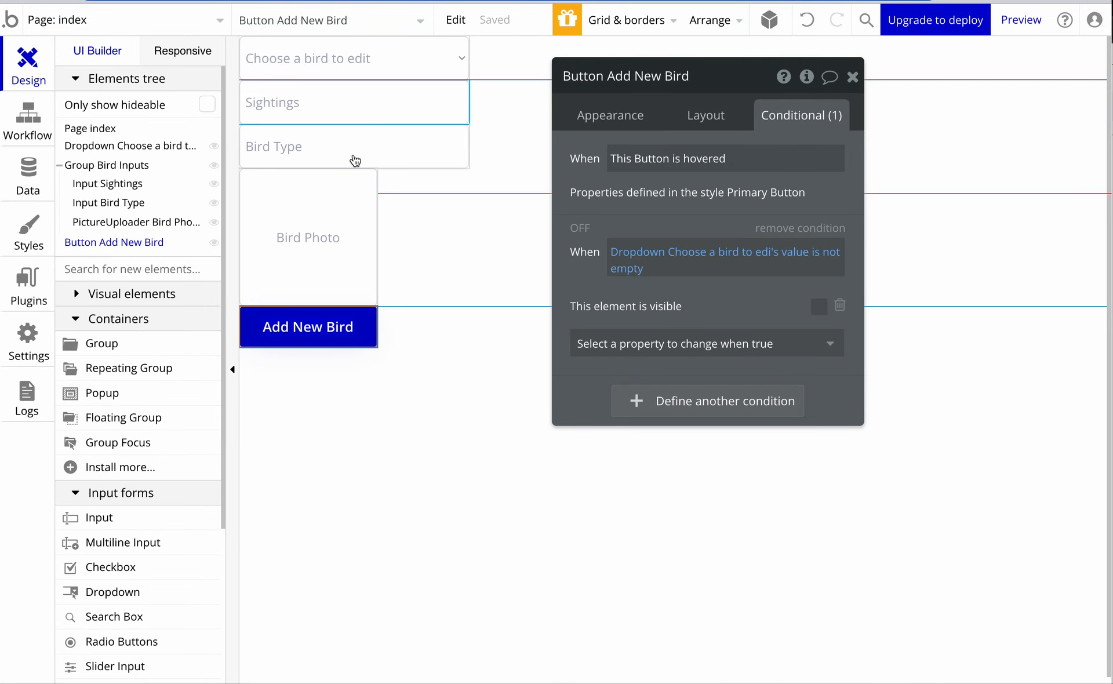
Refresh the All Birds application data, check the eagle entry's sightings, and go back to the preview
{"action": "left_click", "coordinate": [29, 168]}
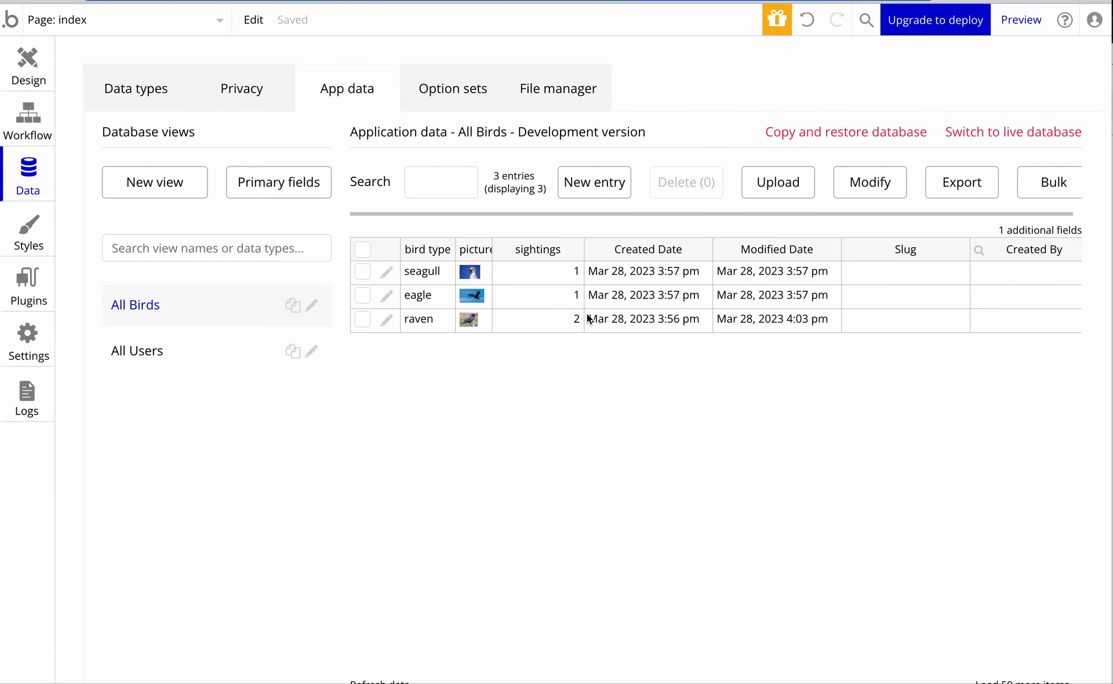
{"action": "left_click", "coordinate": [400, 678]}
{"action": "left_click", "coordinate": [571, 296]}
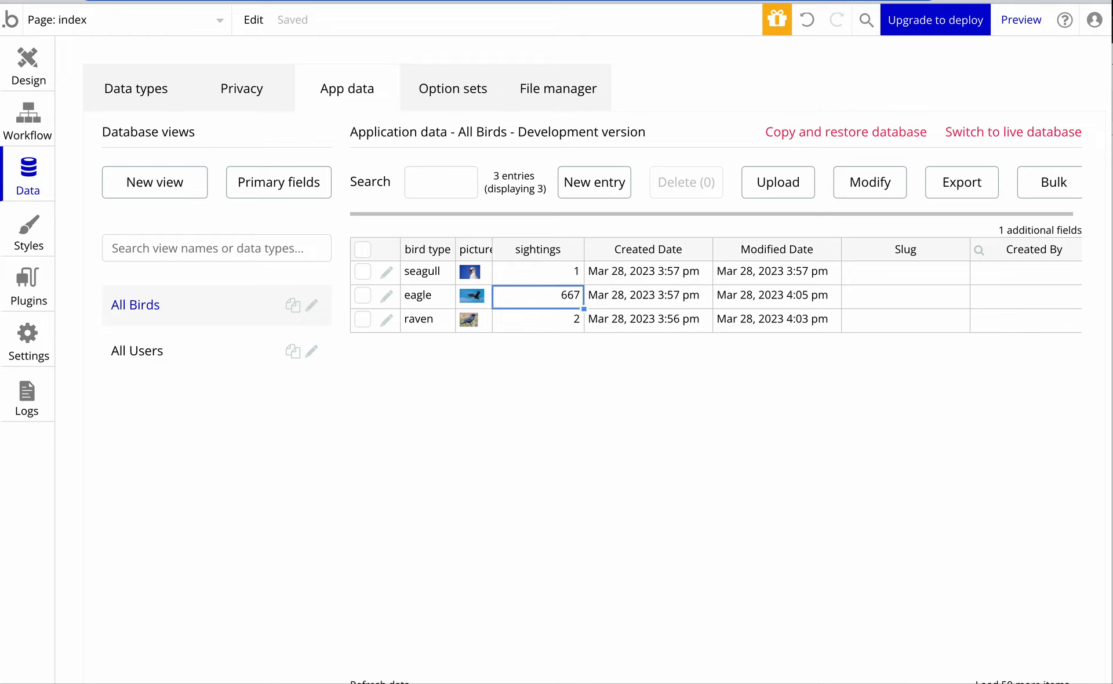
{"action": "key", "text": "ctrl+Tab"}
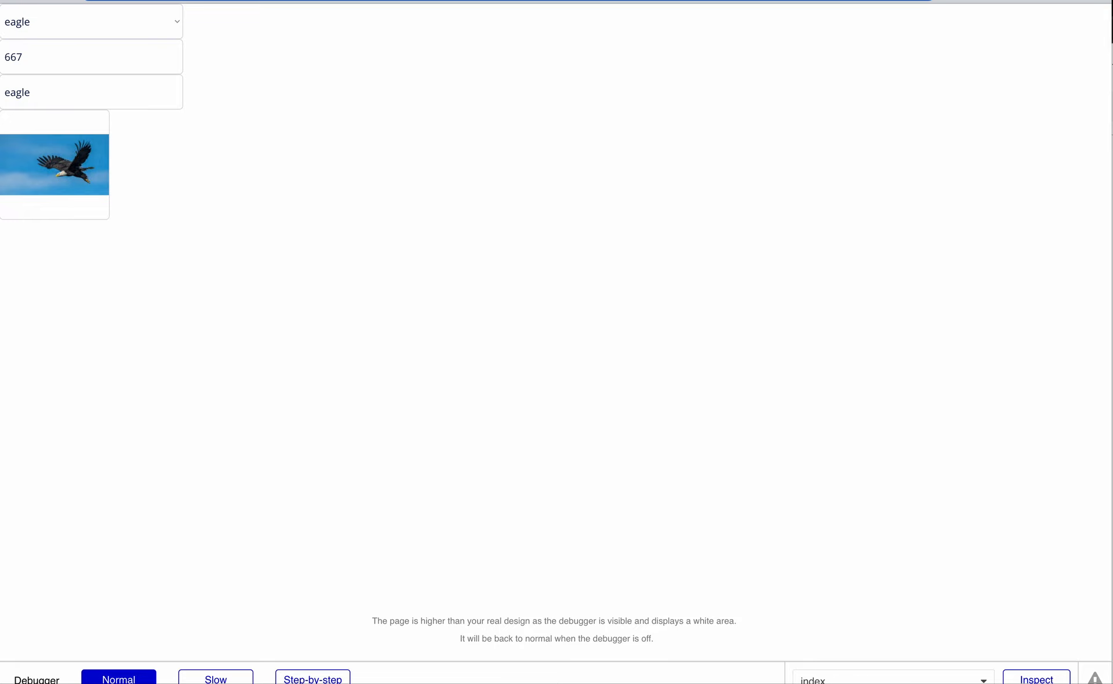
Return to the editor's page design and add a button labelled Edit Bird directly above Add New Bird
{"action": "left_click", "coordinate": [110, 1]}
{"action": "left_click", "coordinate": [42, 66]}
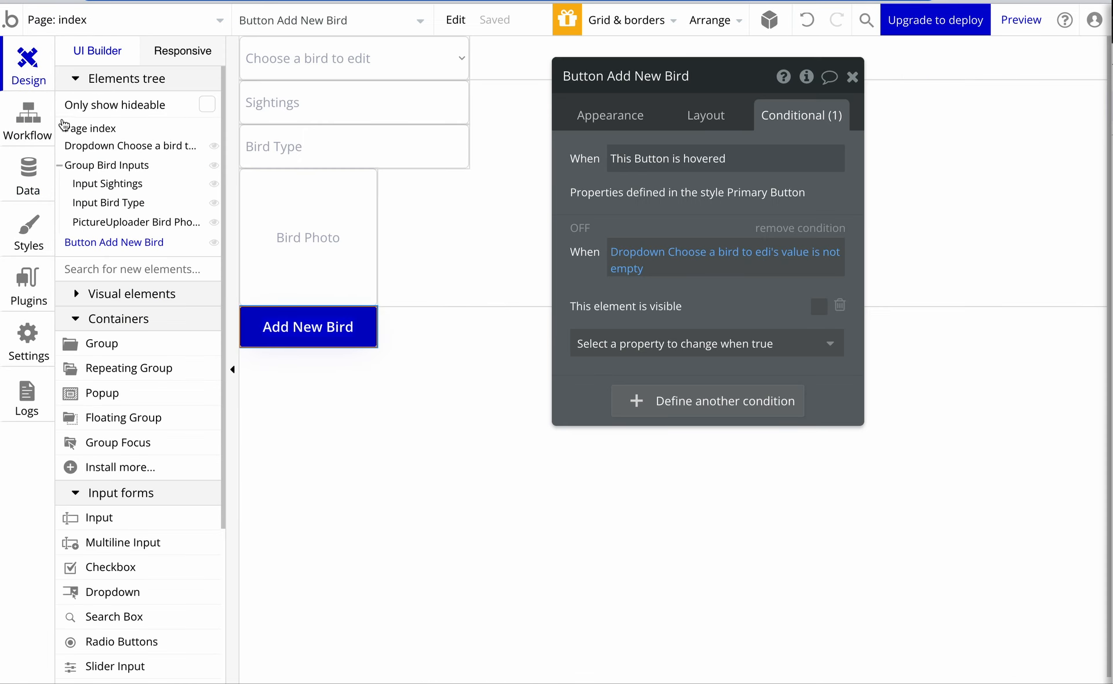
{"action": "left_click", "coordinate": [81, 297]}
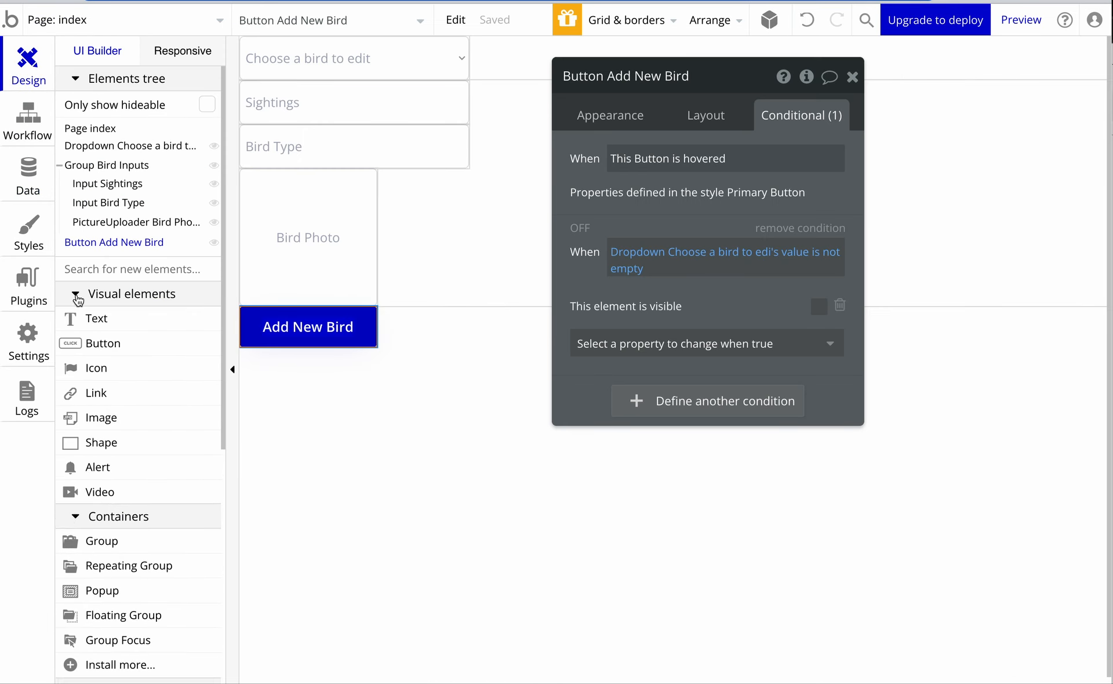
{"action": "left_click", "coordinate": [71, 343]}
{"action": "left_click", "coordinate": [451, 325]}
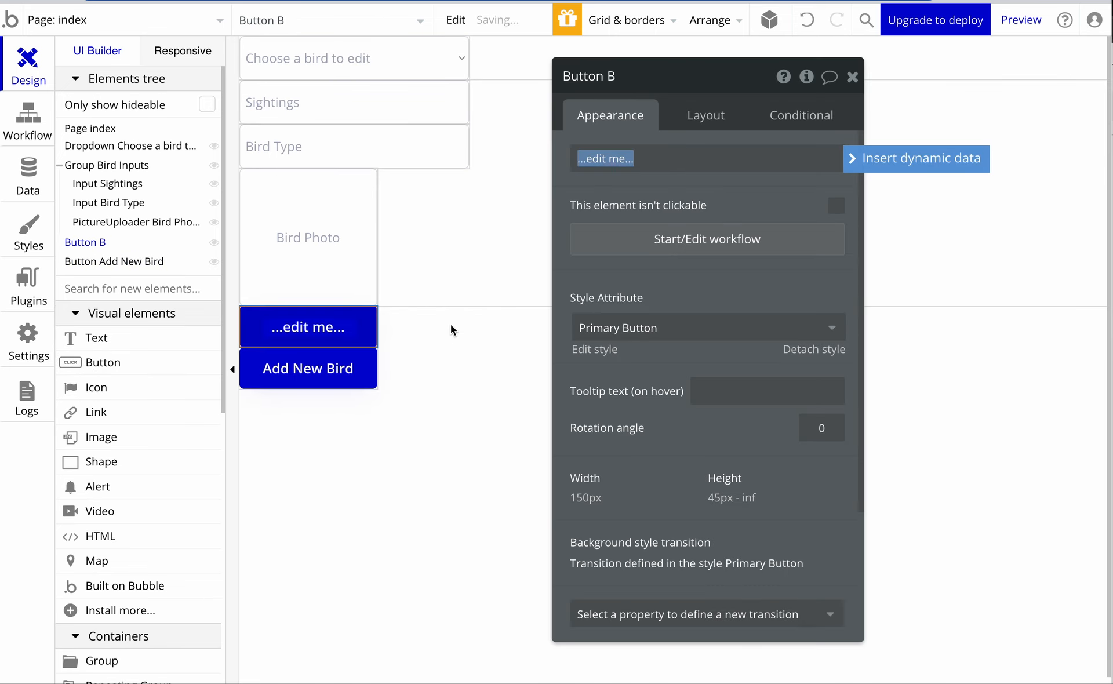
{"action": "type", "text": "Edit"}
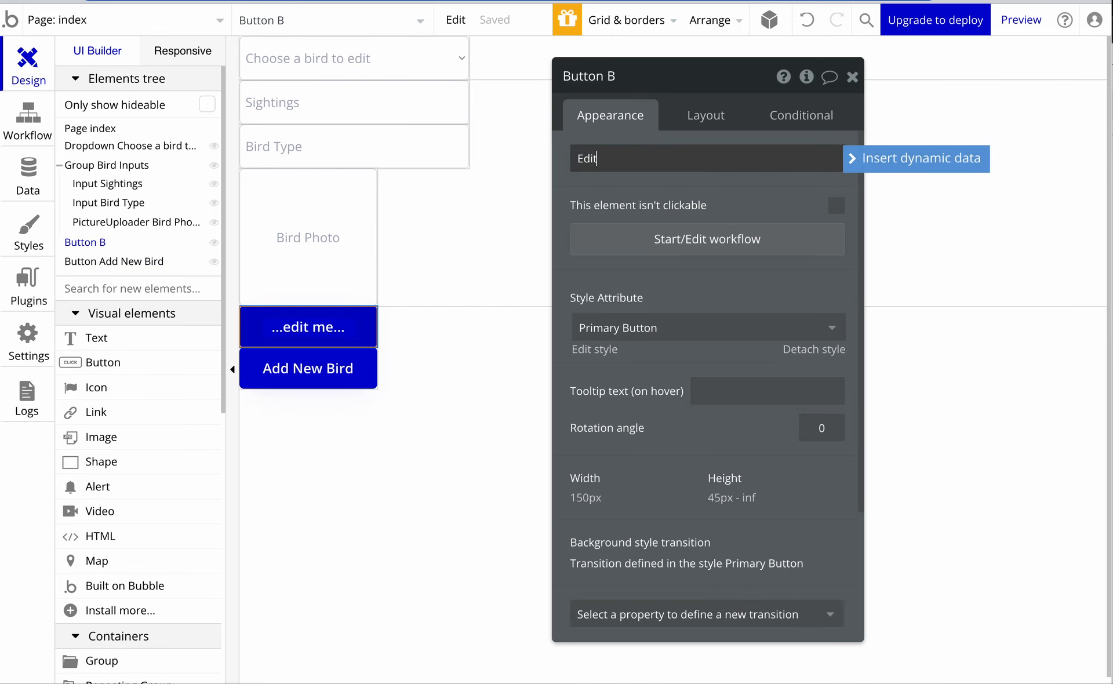
{"action": "type", "text": " Bird"}
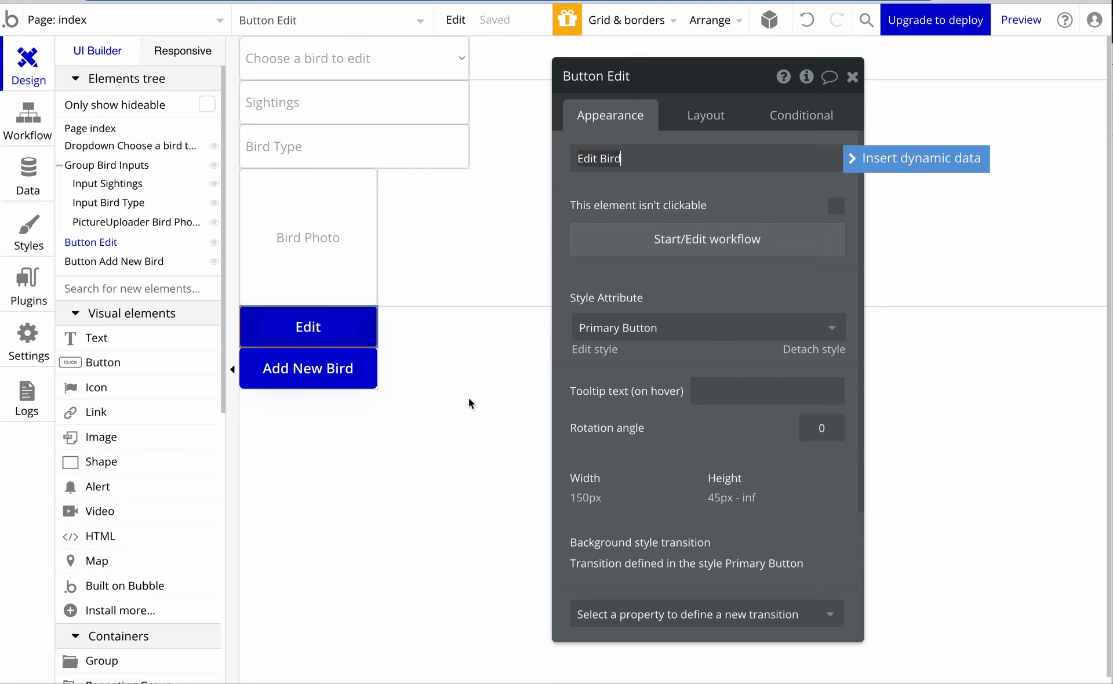
{"action": "left_click", "coordinate": [429, 482]}
Copy the dropdown-based visibility condition from the Add New Bird button and paste it onto the Edit Bird button
{"action": "left_click", "coordinate": [321, 325]}
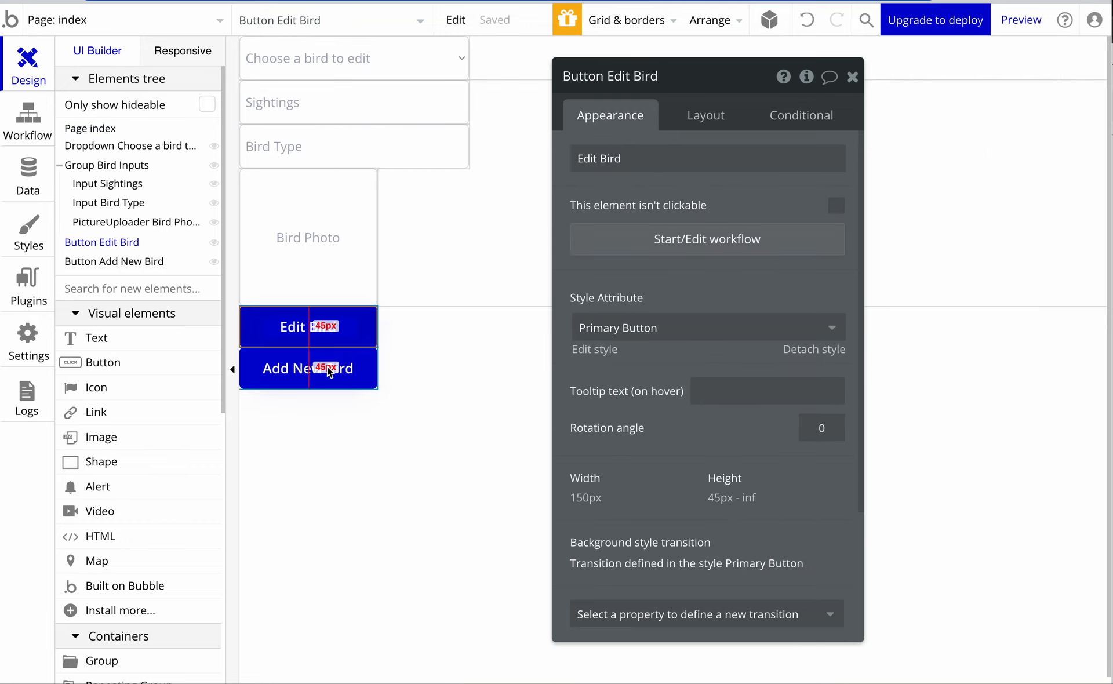
{"action": "left_click", "coordinate": [293, 372]}
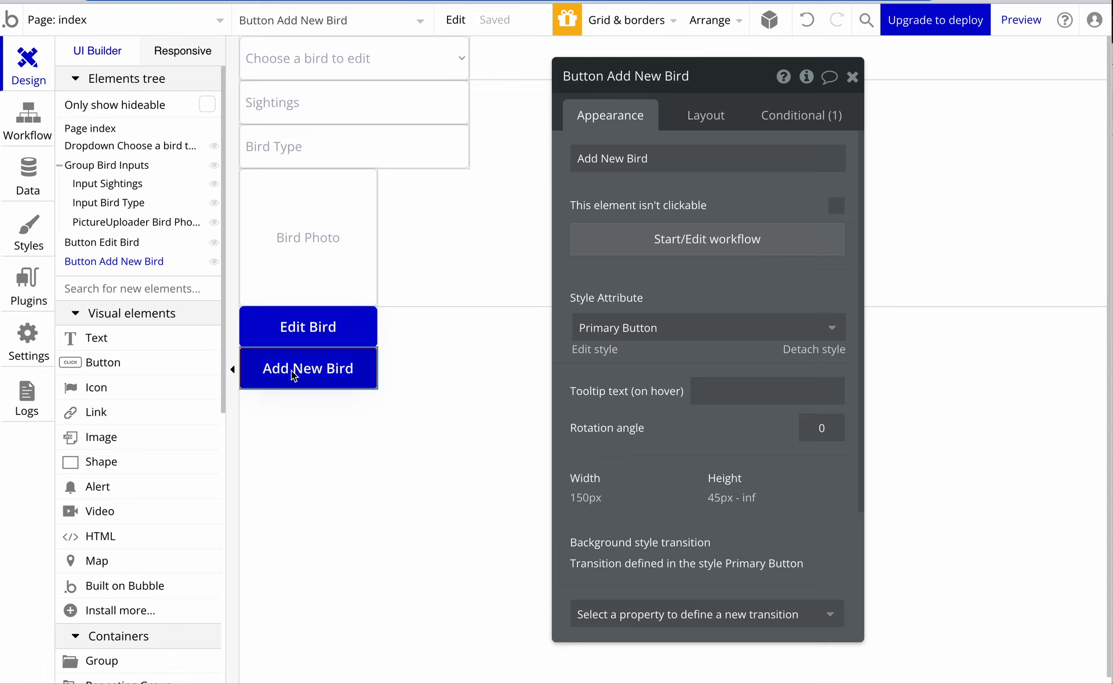
{"action": "left_click", "coordinate": [777, 119]}
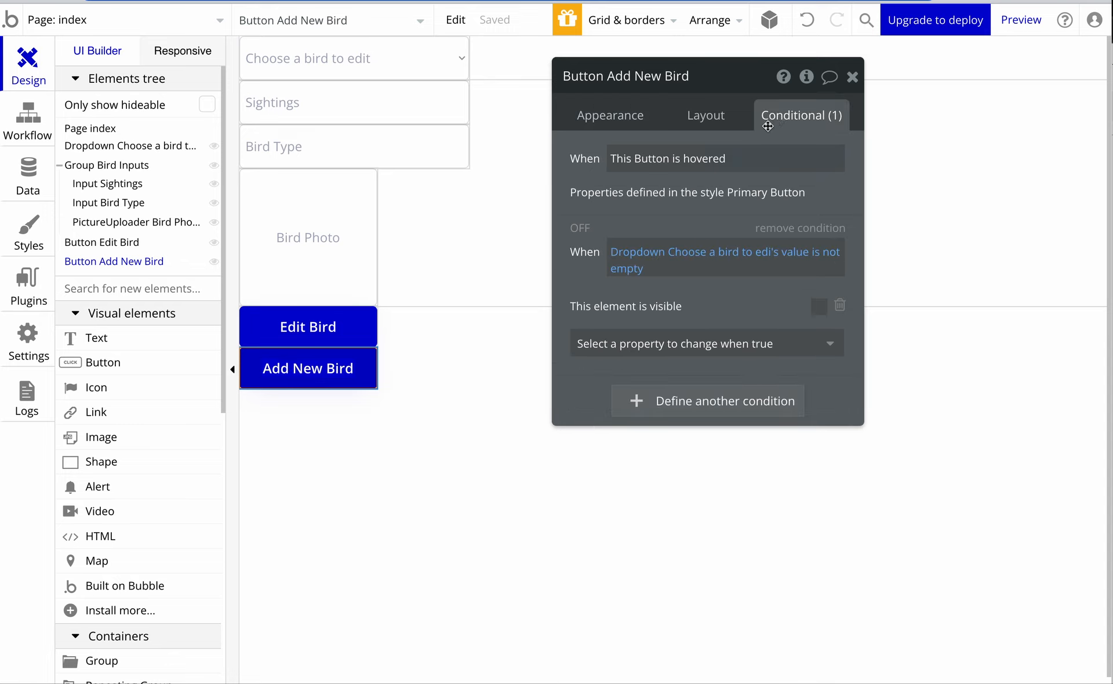
{"action": "right_click", "coordinate": [583, 272]}
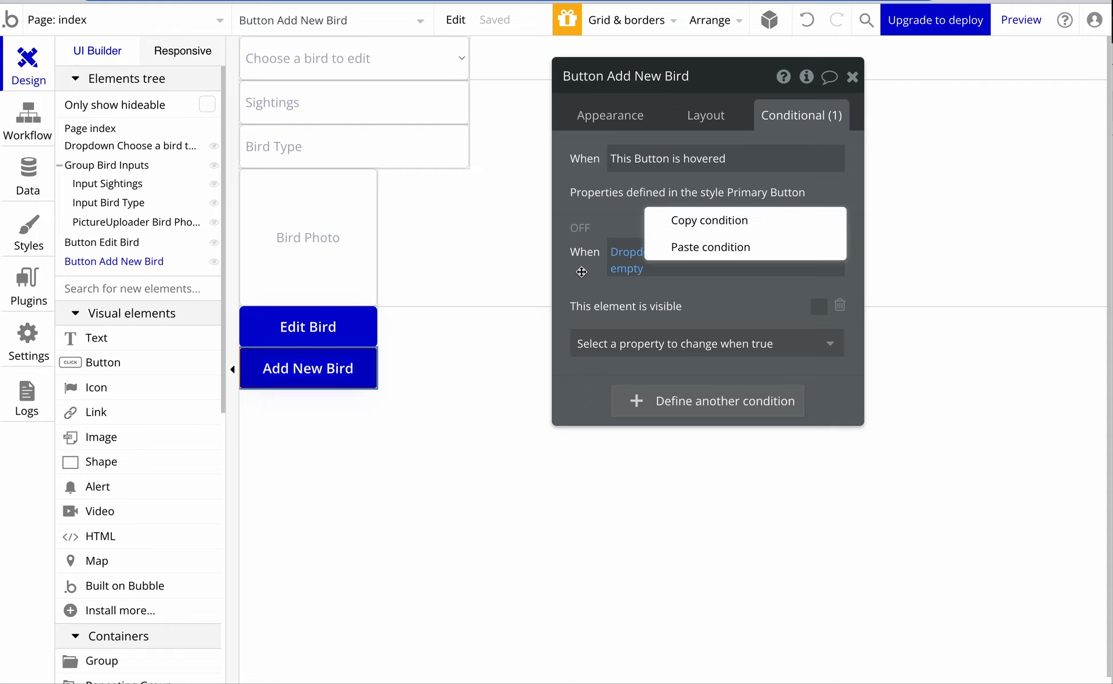
{"action": "left_click", "coordinate": [698, 223]}
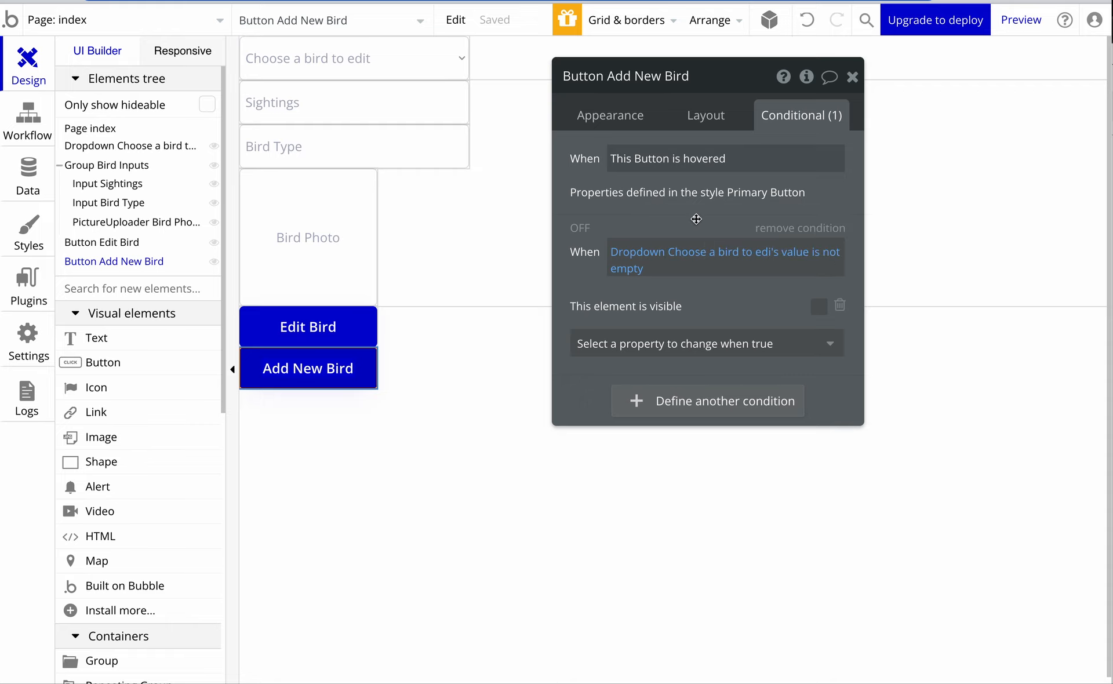
{"action": "left_click", "coordinate": [316, 327]}
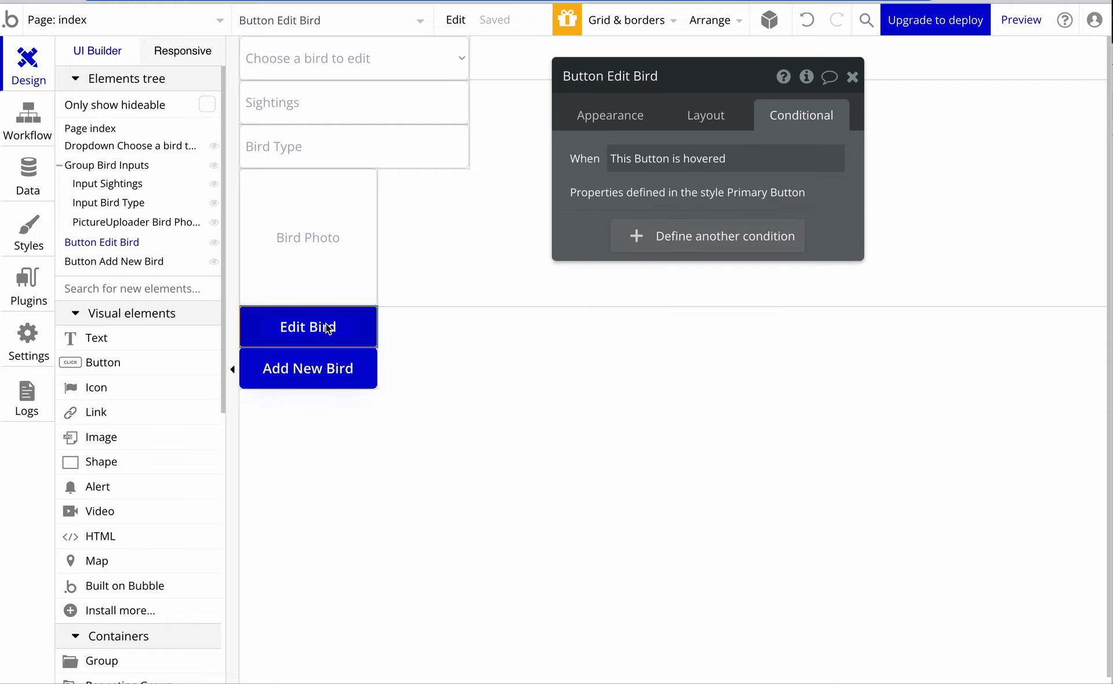
{"action": "right_click", "coordinate": [637, 158]}
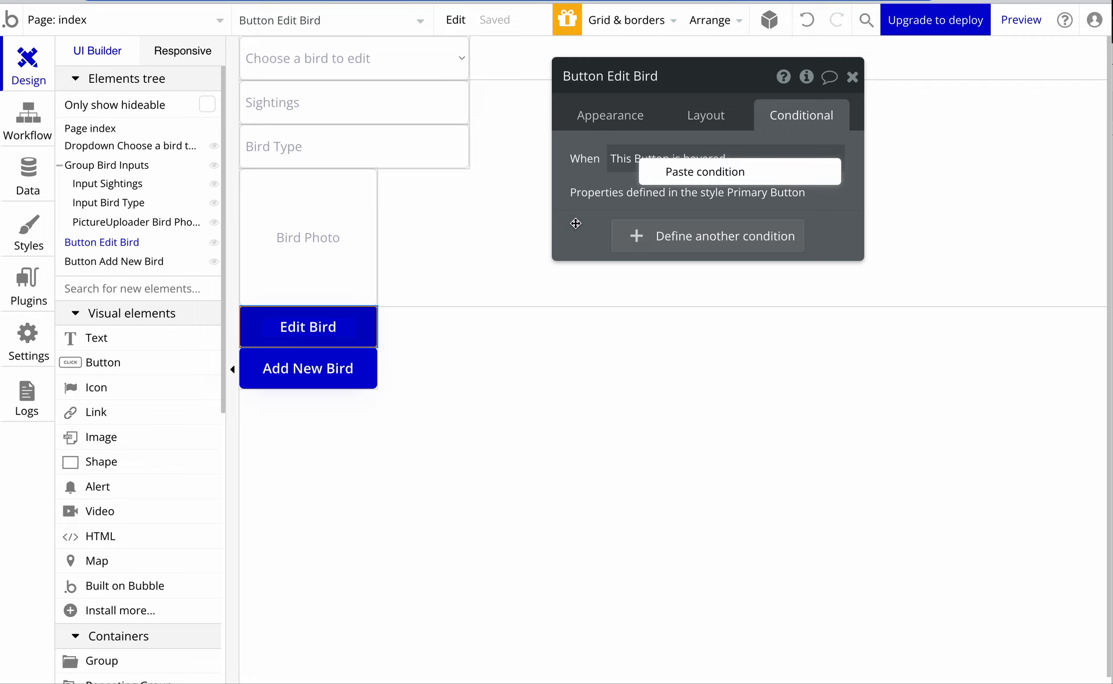
{"action": "left_click", "coordinate": [671, 172]}
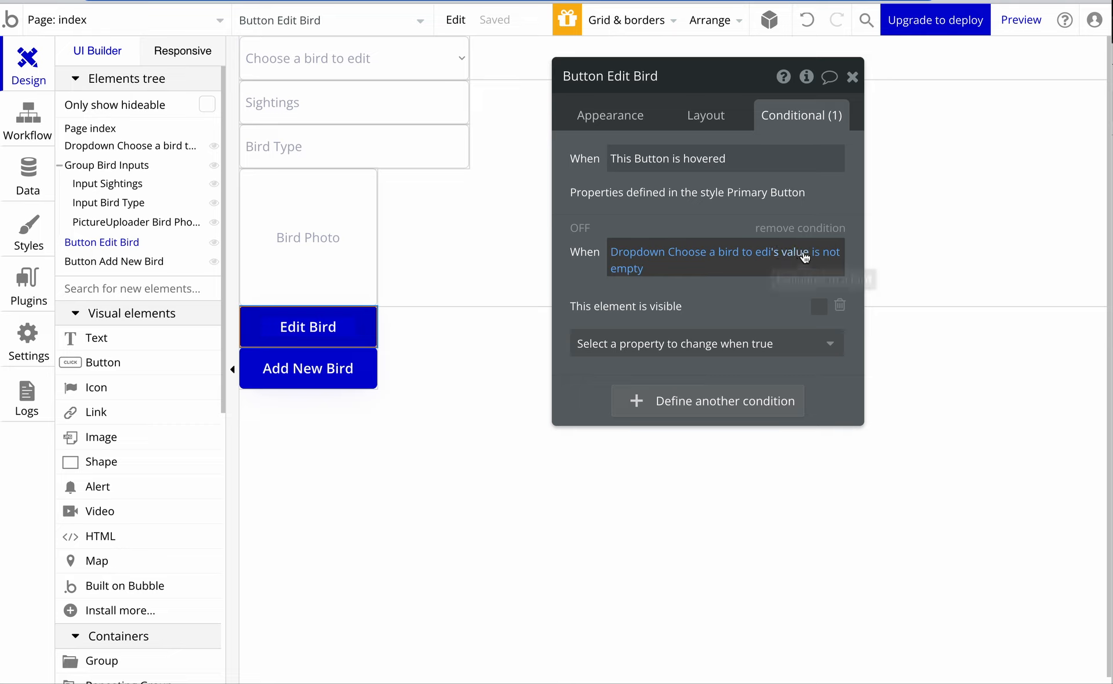
Change the Edit Bird button's pasted condition to apply when the dropdown's value is empty
{"action": "mouse_move", "coordinate": [777, 256]}
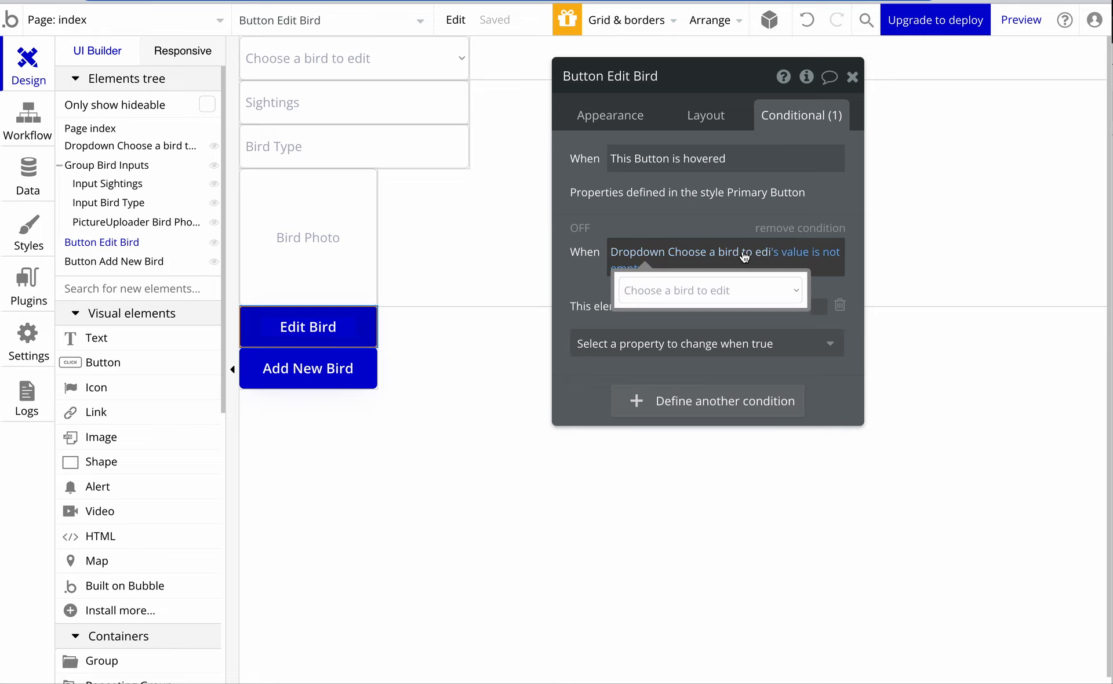
{"action": "left_click", "coordinate": [822, 259]}
{"action": "left_click", "coordinate": [642, 484]}
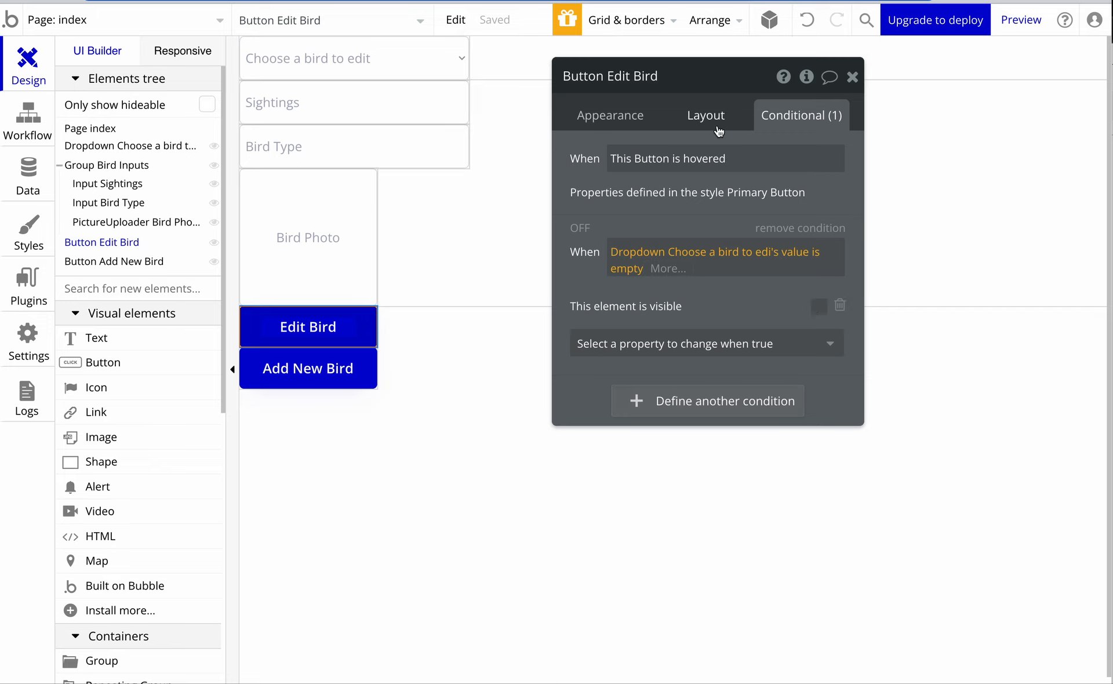
Paste the copied not-empty condition onto the Edit Bird button as a second condition and set the element to visible in it
{"action": "right_click", "coordinate": [600, 382]}
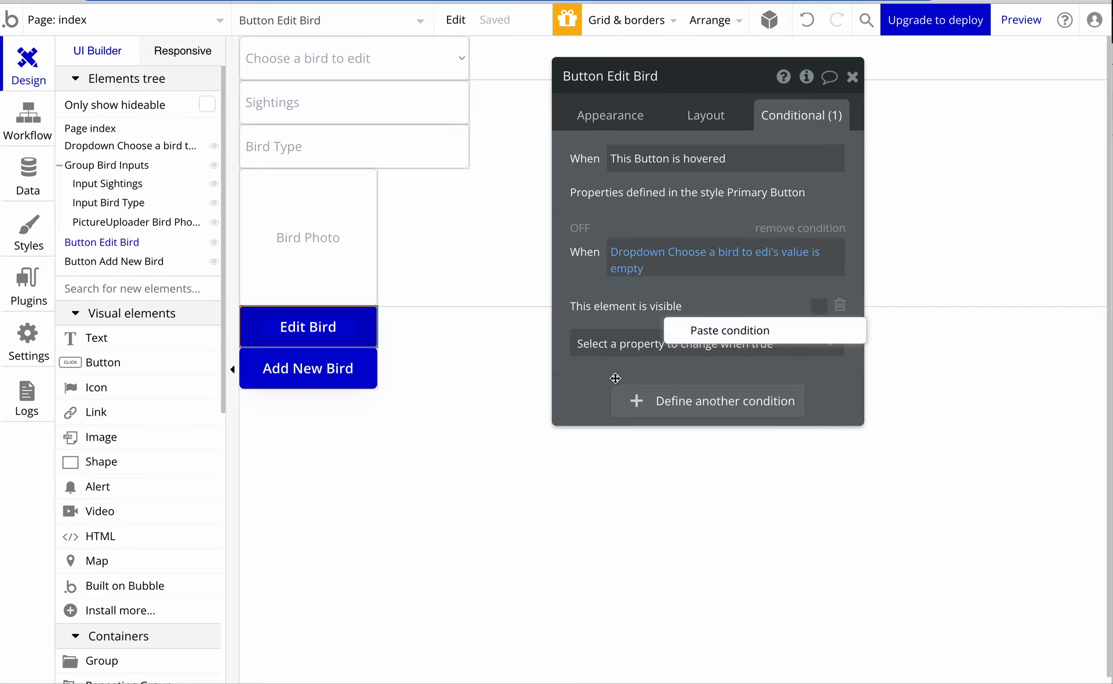
{"action": "left_click", "coordinate": [688, 327]}
{"action": "left_click", "coordinate": [818, 458]}
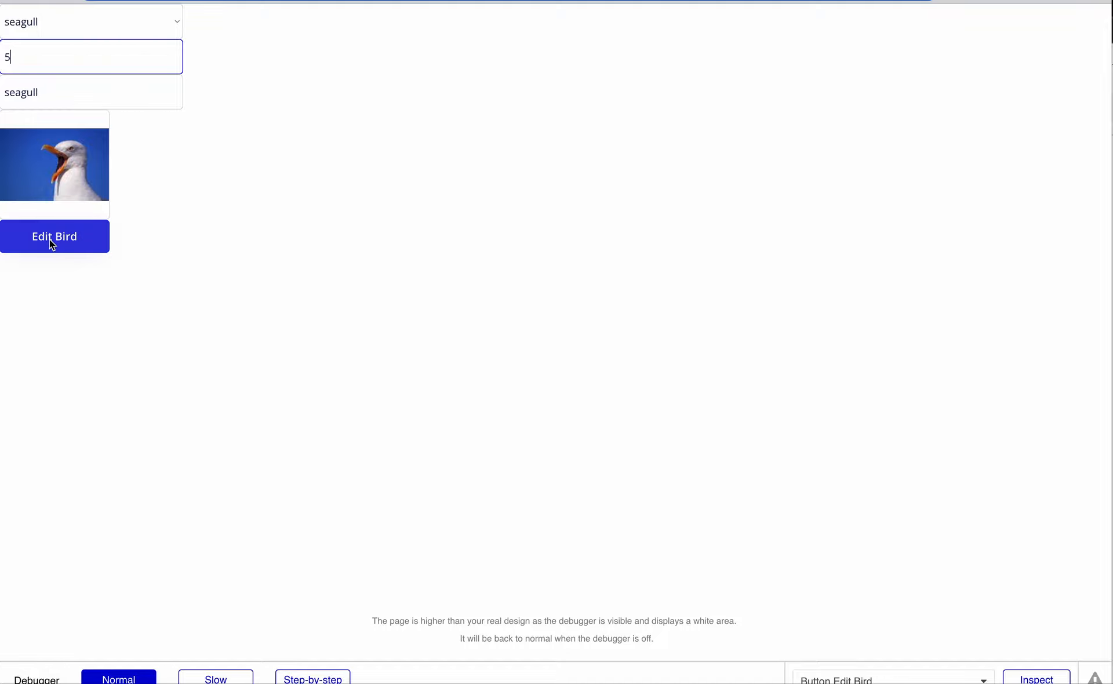
Commit the seagull's edited sightings value with Edit Bird, clear the bird dropdown and reselect seagull to test the form
{"action": "left_click", "coordinate": [50, 238]}
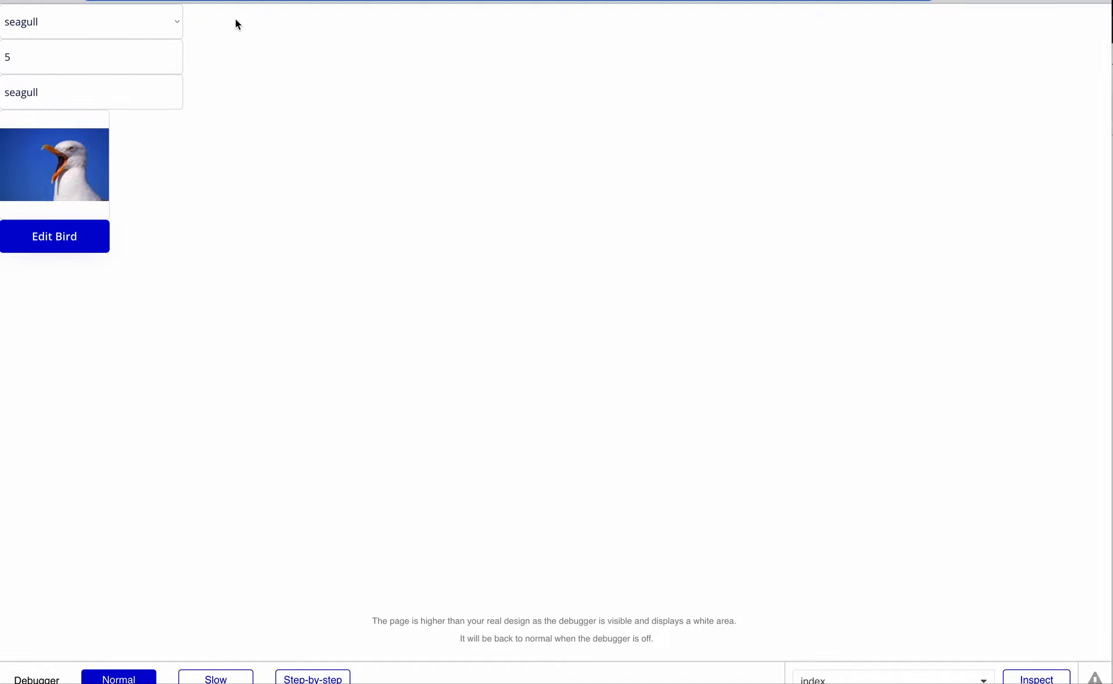
{"action": "left_click", "coordinate": [159, 33]}
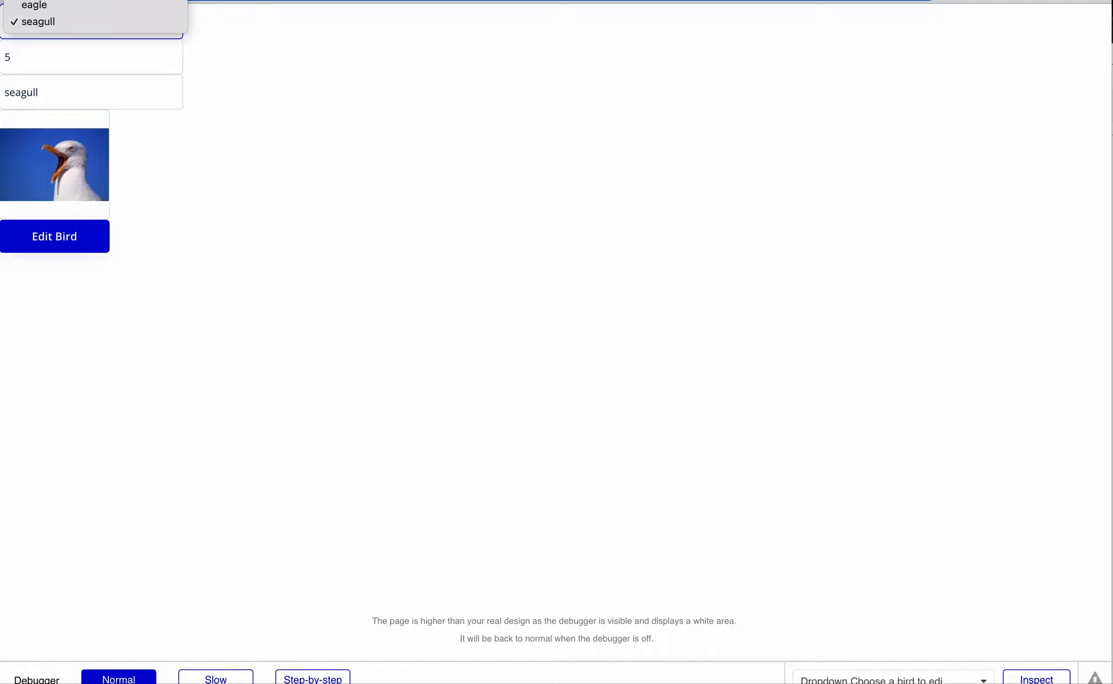
{"action": "left_click", "coordinate": [104, 0]}
{"action": "left_click", "coordinate": [104, 46]}
{"action": "left_click", "coordinate": [107, 27]}
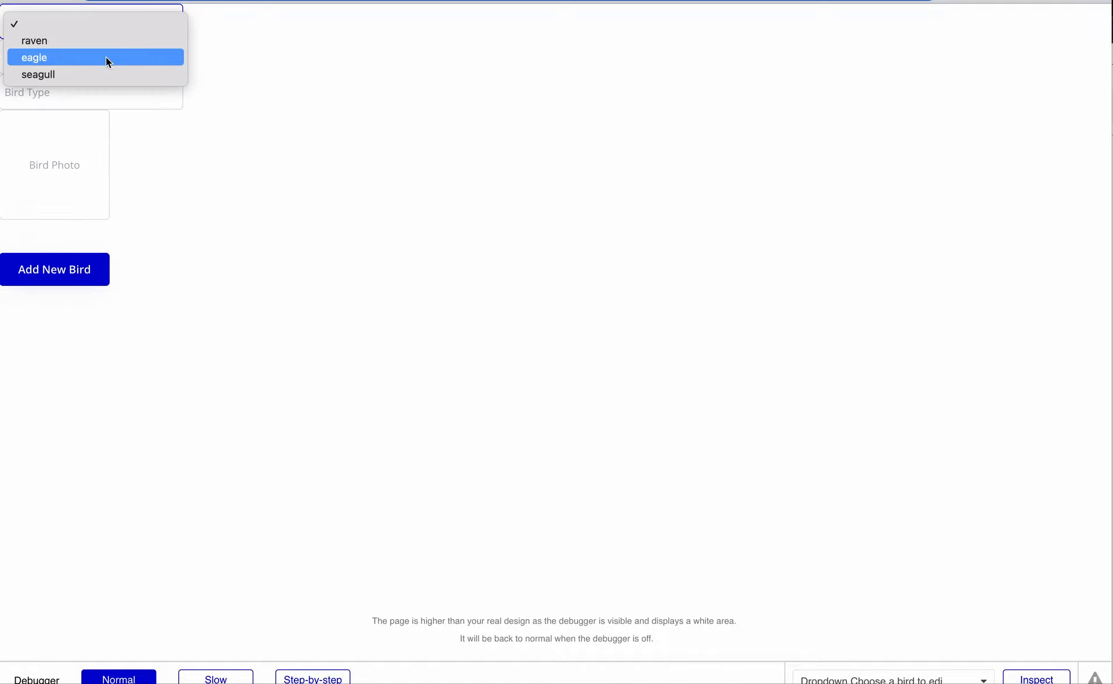
{"action": "left_click", "coordinate": [106, 72]}
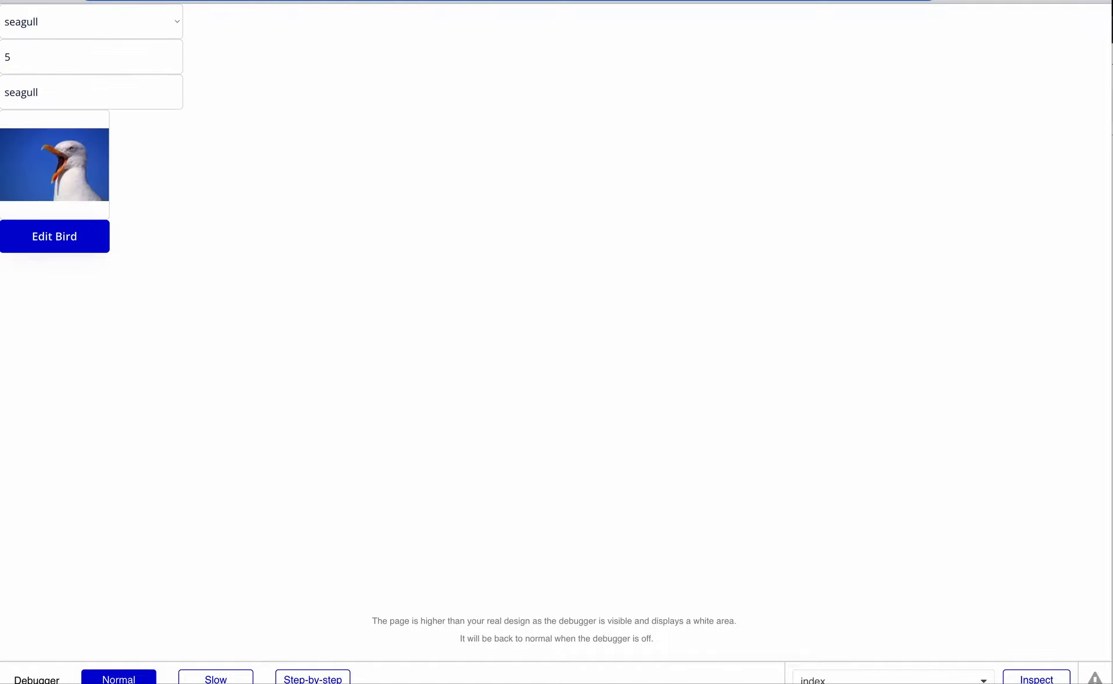
Switch to the Bubble editor's app data and check the seagull's sightings value in the All Birds view
{"action": "left_click", "coordinate": [315, 1]}
{"action": "left_click", "coordinate": [26, 173]}
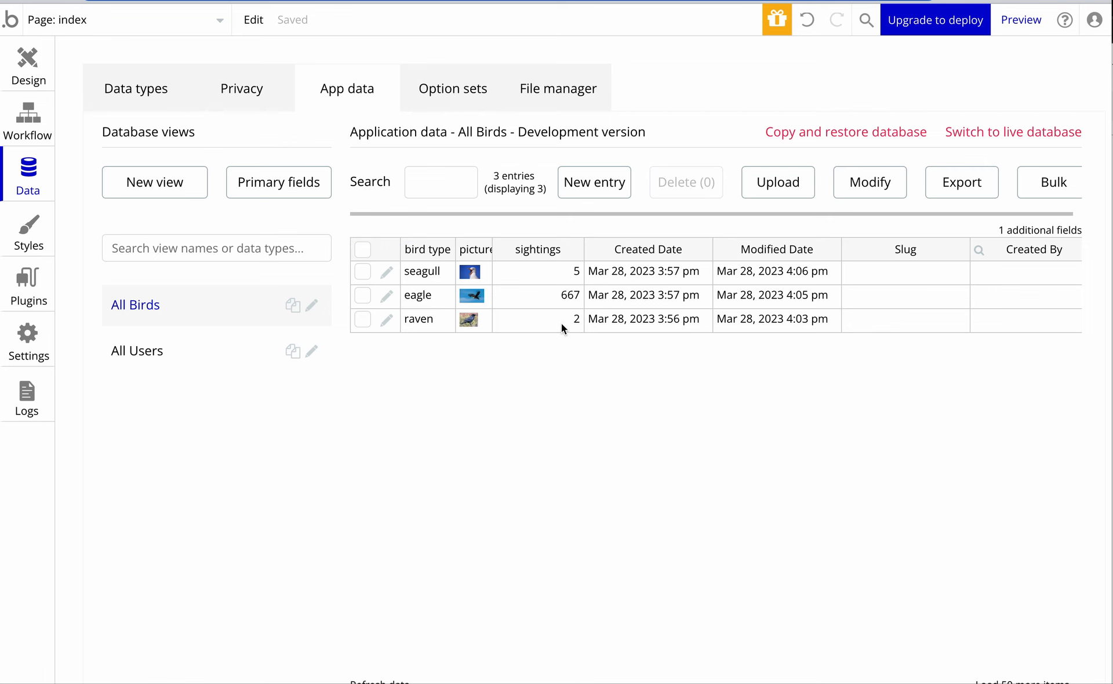
{"action": "left_click", "coordinate": [575, 274]}
Switch to the Bird spreadsheet in Google Sheets and examine its bird rows from the creator column through bird type
{"action": "left_click", "coordinate": [505, 0]}
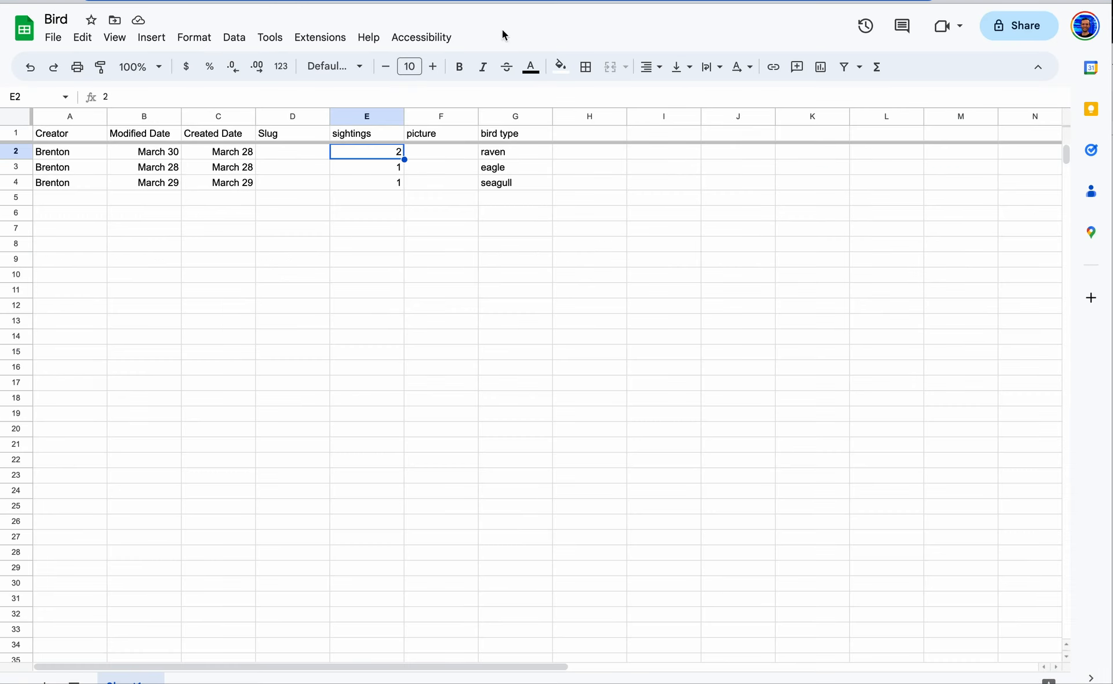
{"action": "mouse_move", "coordinate": [520, 186]}
{"action": "left_mouse_down"}
{"action": "mouse_move", "coordinate": [44, 164]}
{"action": "mouse_move", "coordinate": [40, 152]}
{"action": "mouse_move", "coordinate": [567, 229]}
{"action": "mouse_move", "coordinate": [509, 181]}
{"action": "left_mouse_up"}
{"action": "left_click", "coordinate": [363, 223]}
{"action": "left_click", "coordinate": [509, 218]}
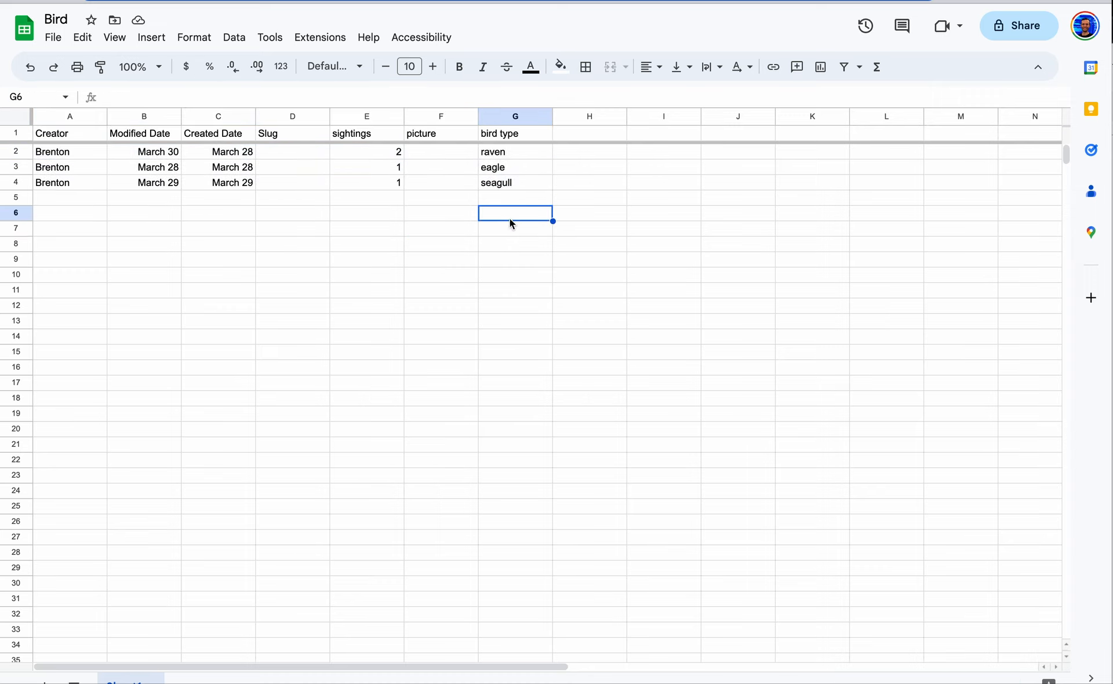
{"action": "left_click_drag", "start_coordinate": [52, 152], "coordinate": [510, 236]}
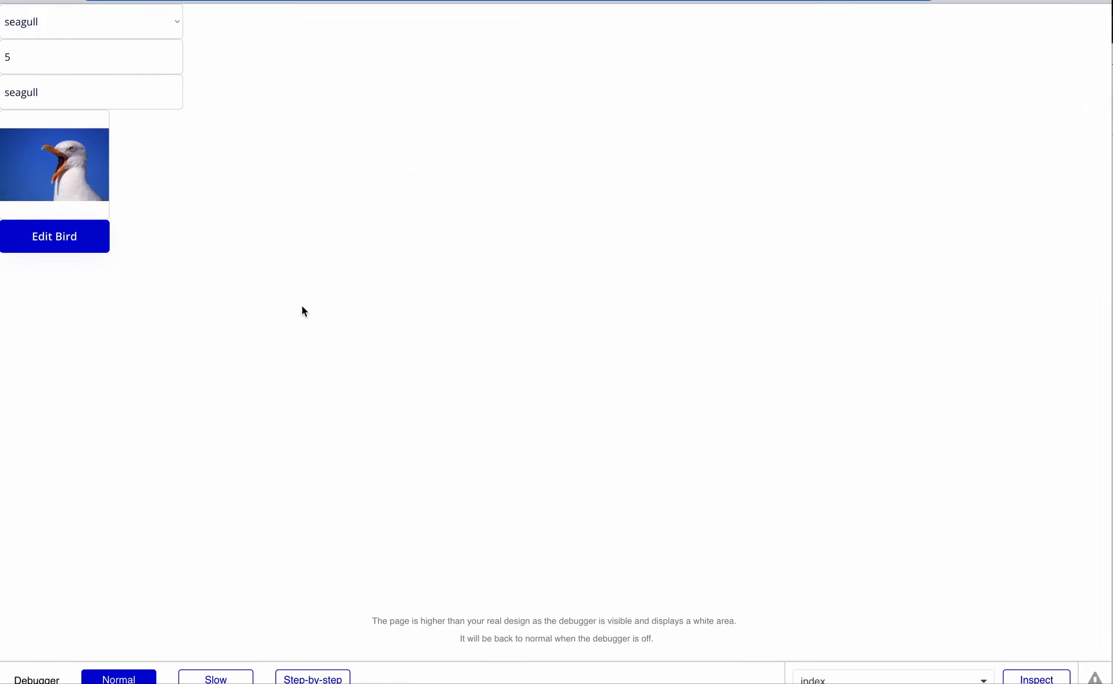
Review the seagull form in the page preview and return to the editor's All Birds data
{"action": "left_click_drag", "start_coordinate": [301, 306], "coordinate": [25, 15]}
{"action": "left_click", "coordinate": [193, 150]}
{"action": "left_click", "coordinate": [255, 0]}
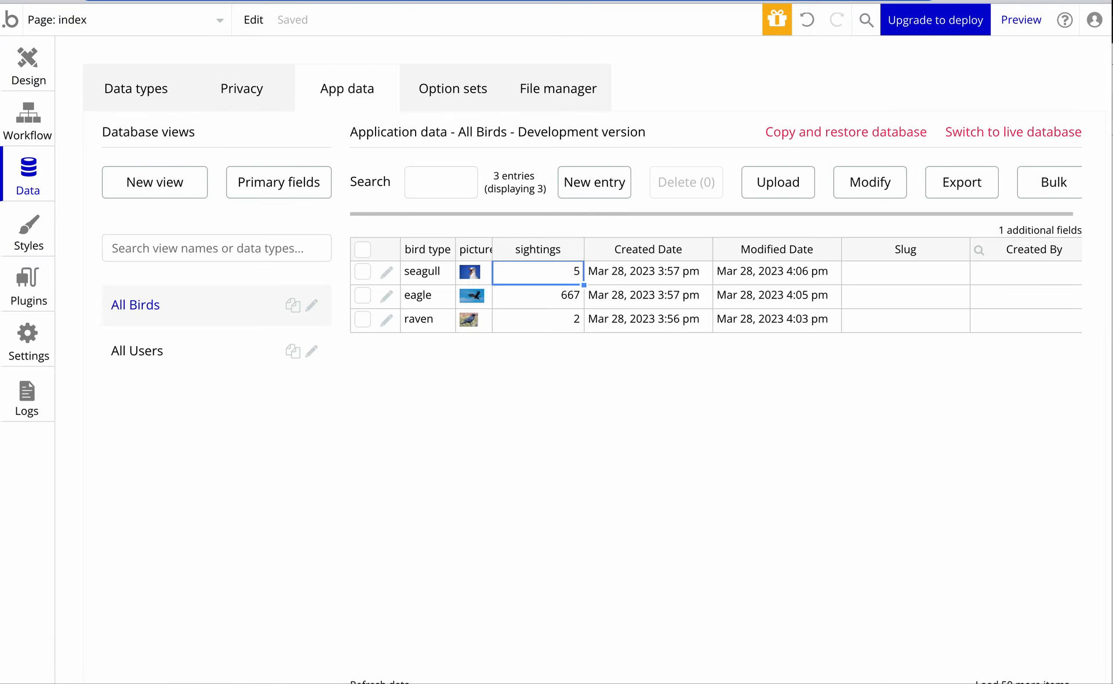